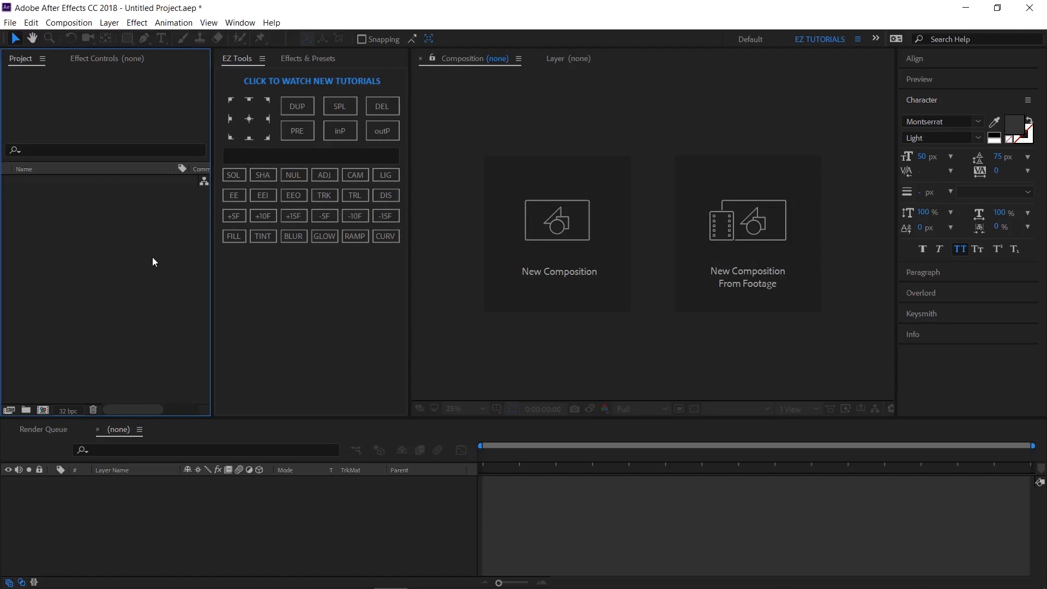
- Import the audio and film_grain files from the Modern Opener folder into the project as footage
{"action": "right_click", "coordinate": [113, 265]}
{"action": "mouse_move", "coordinate": [151, 327]}
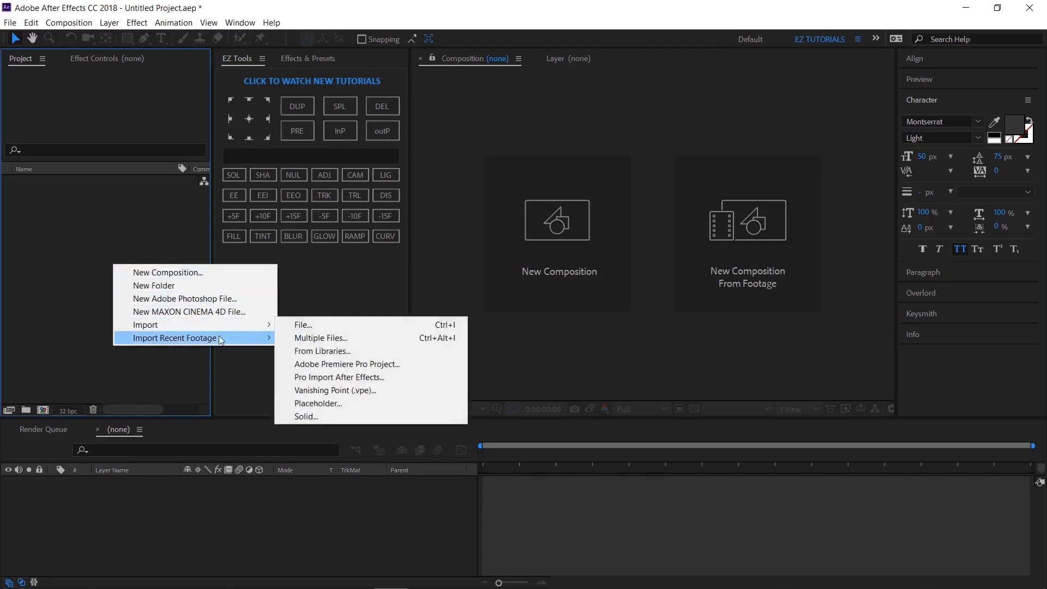
{"action": "left_click", "coordinate": [307, 331]}
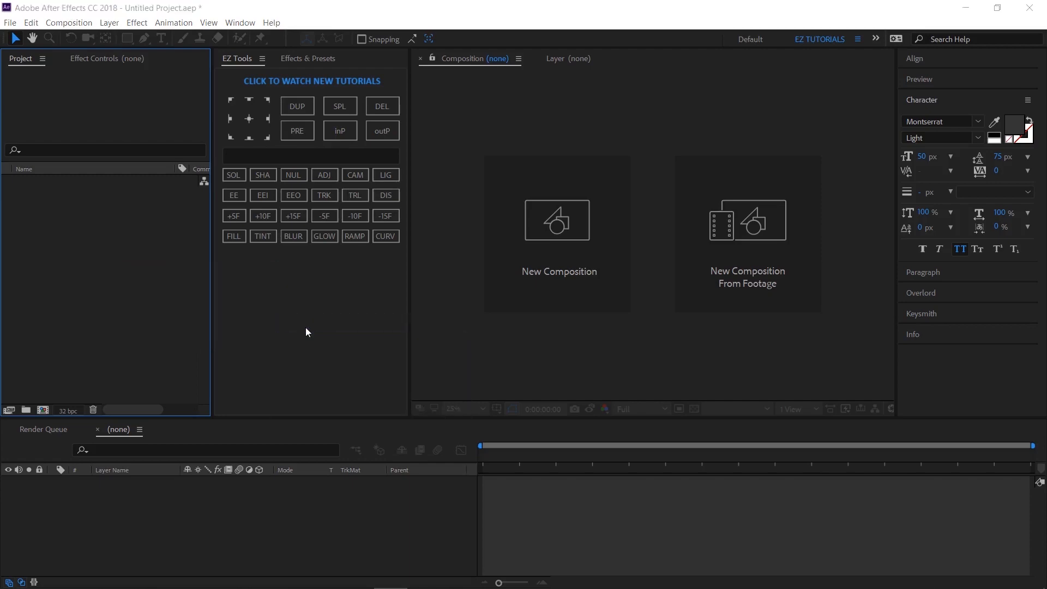
{"action": "left_click_drag", "start_coordinate": [213, 184], "coordinate": [155, 125]}
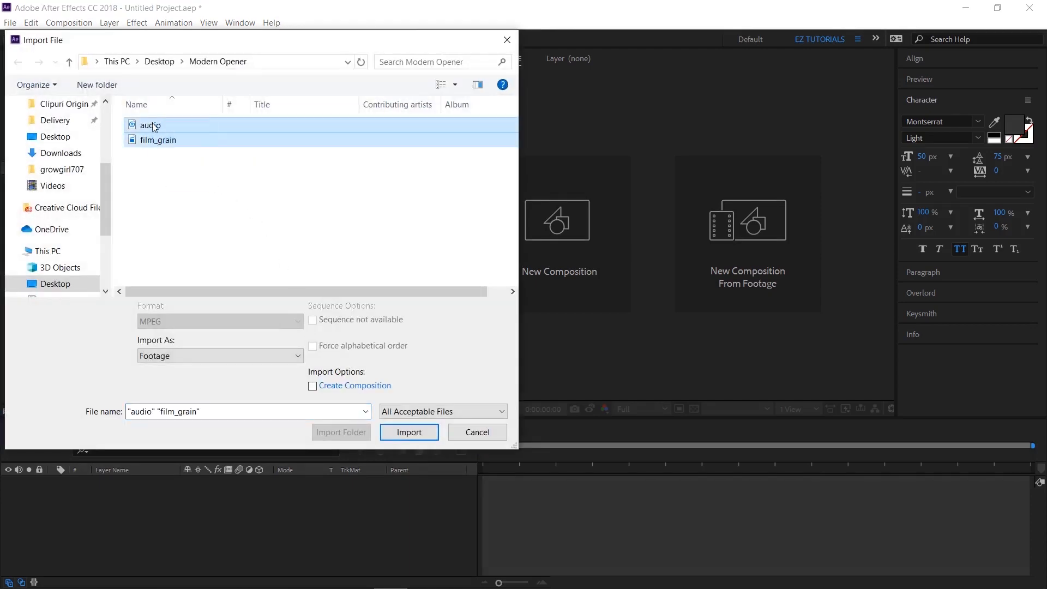
{"action": "left_click", "coordinate": [409, 432]}
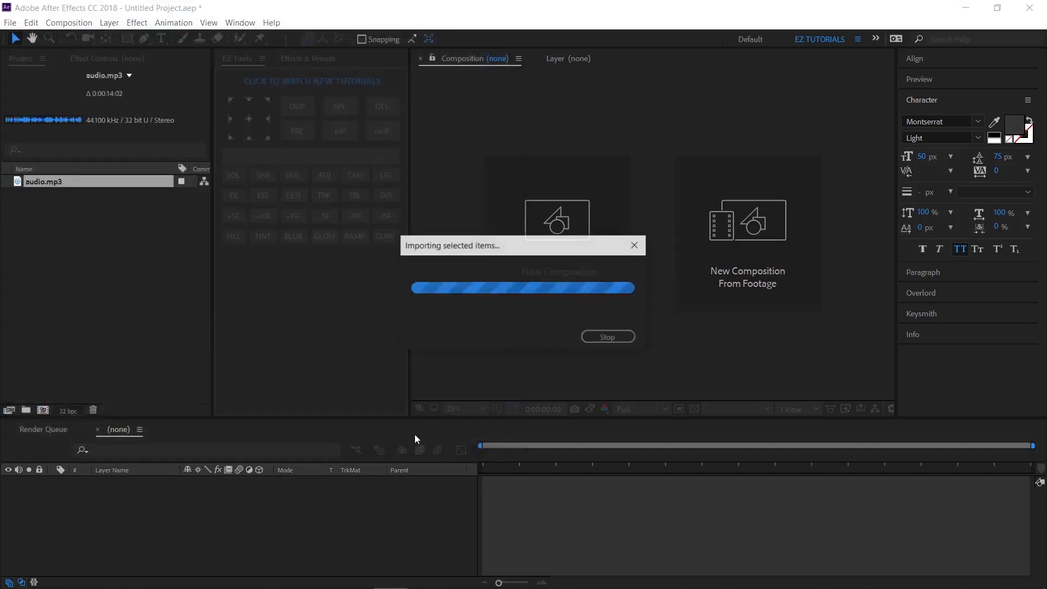
- Create a composition named Scene 01 at 1920 x 1080 px, 30 fps, with a duration of 6 seconds
{"action": "left_click", "coordinate": [43, 411]}
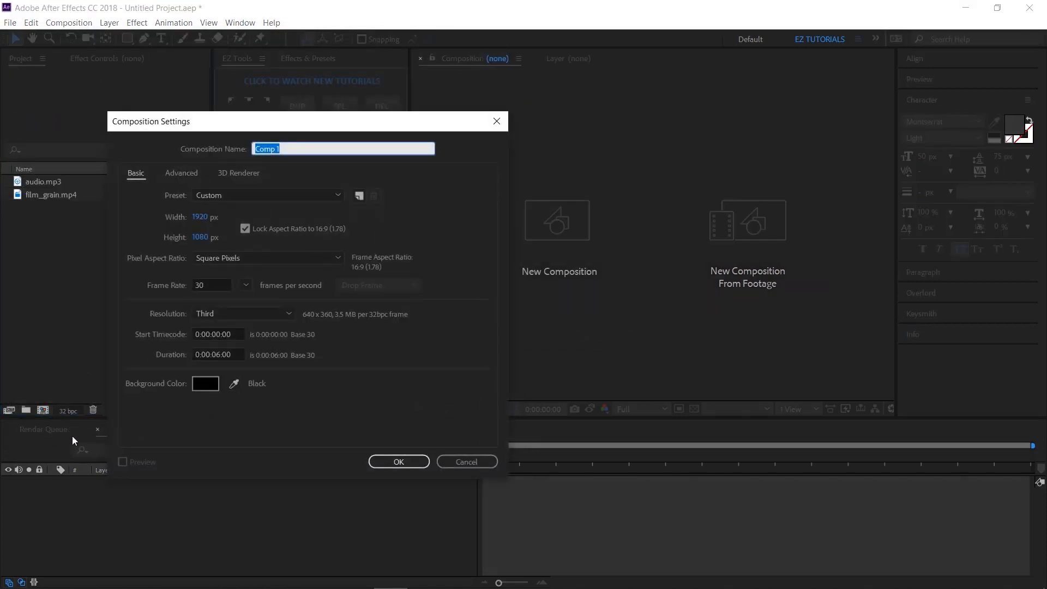
{"action": "type", "text": "Scene 01"}
{"action": "left_click", "coordinate": [389, 462]}
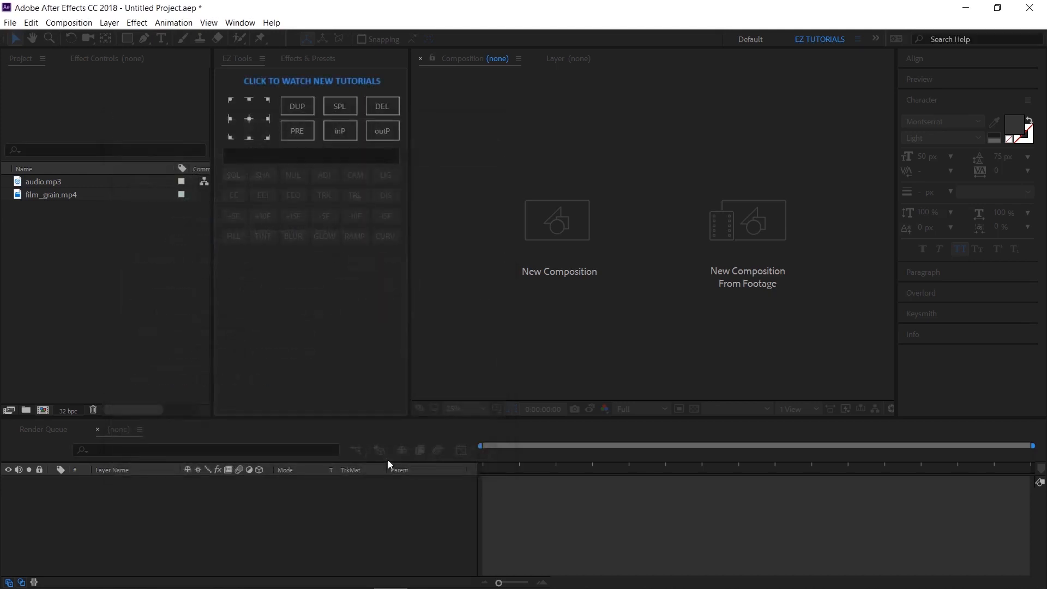
{"action": "left_click", "coordinate": [92, 370]}
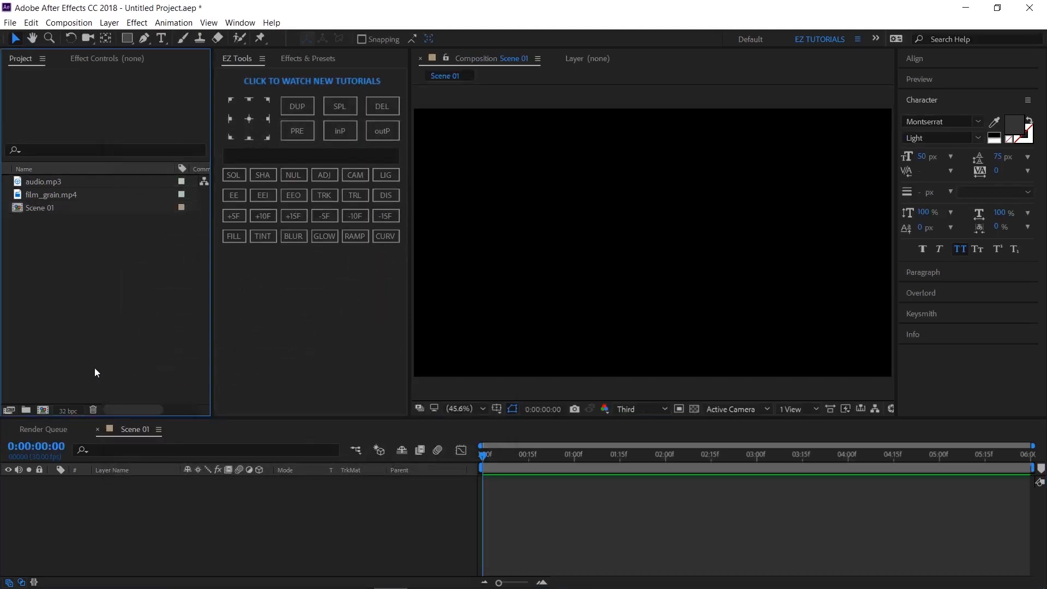
- Add a solid layer named Background to the Scene 01 composition
{"action": "left_click", "coordinate": [91, 494]}
{"action": "left_click", "coordinate": [276, 152]}
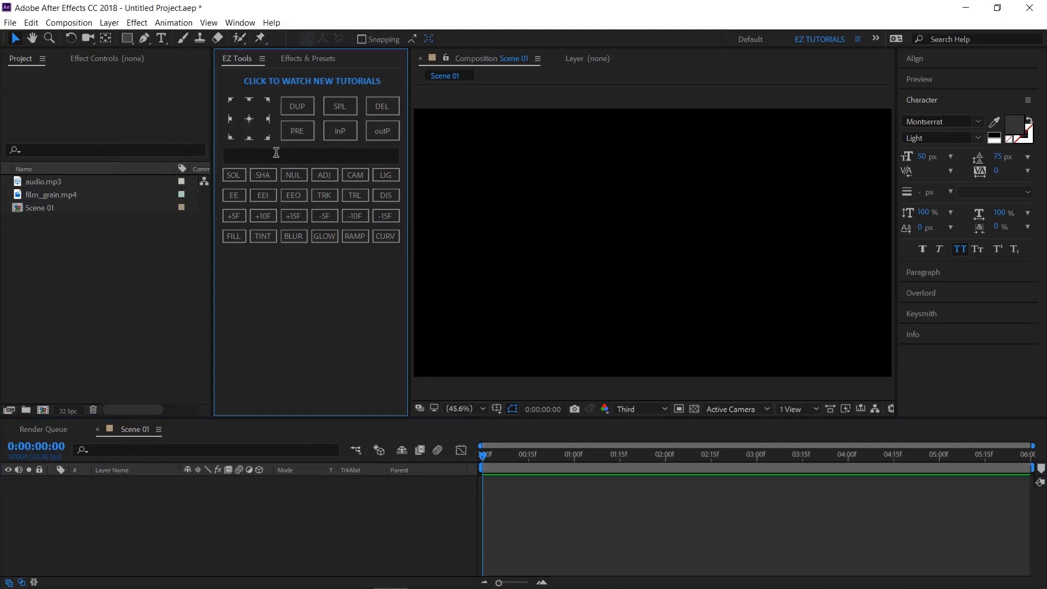
{"action": "type", "text": "Bac"}
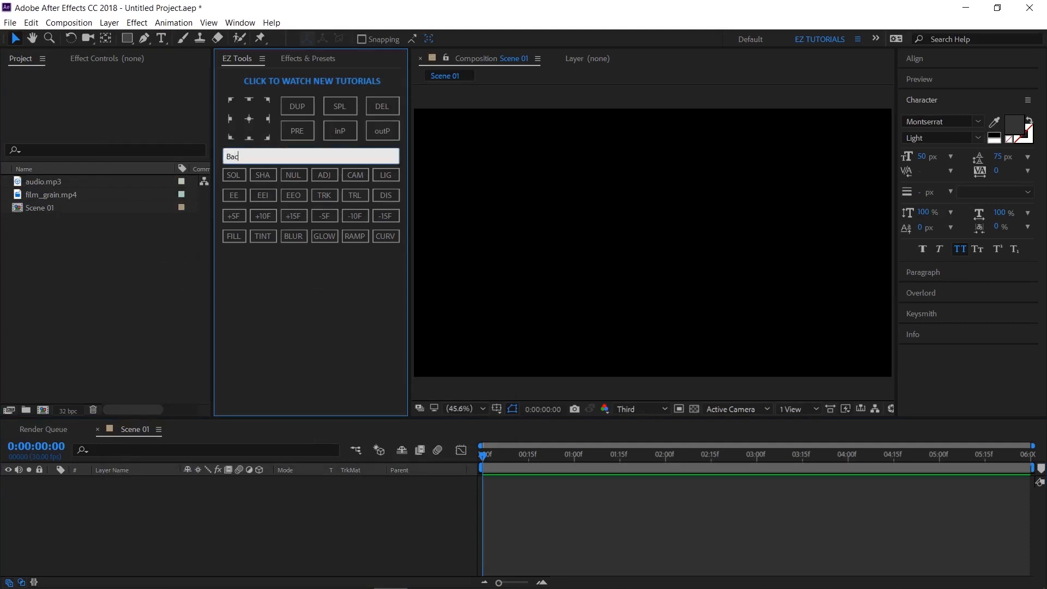
{"action": "type", "text": "kground"}
{"action": "left_click", "coordinate": [237, 180]}
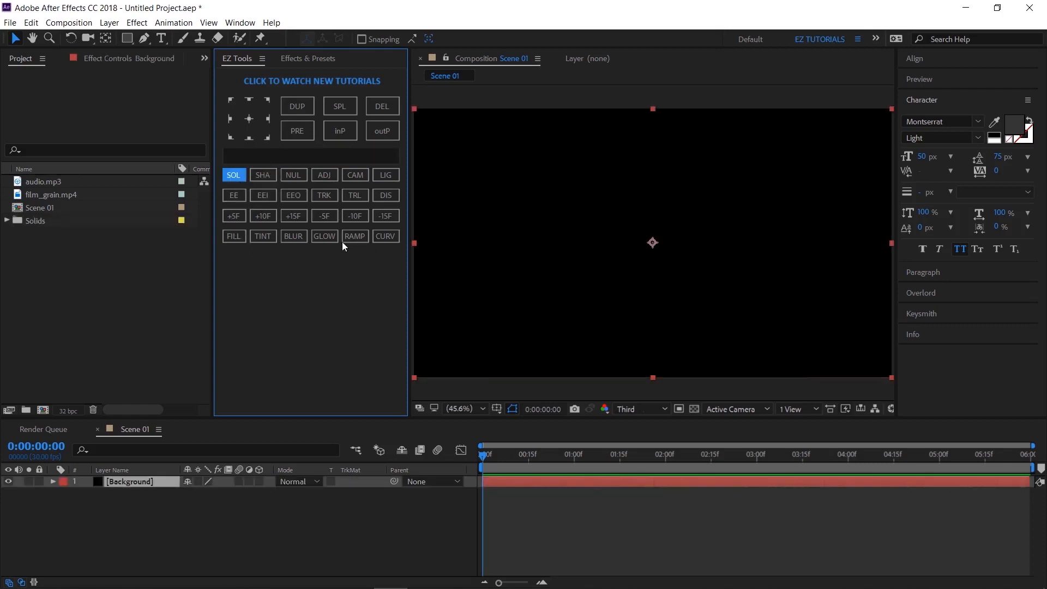
- Apply a Gradient Ramp to the Background layer, set its shape to Radial Ramp and its start point's Y value to 540
{"action": "left_click", "coordinate": [356, 235]}
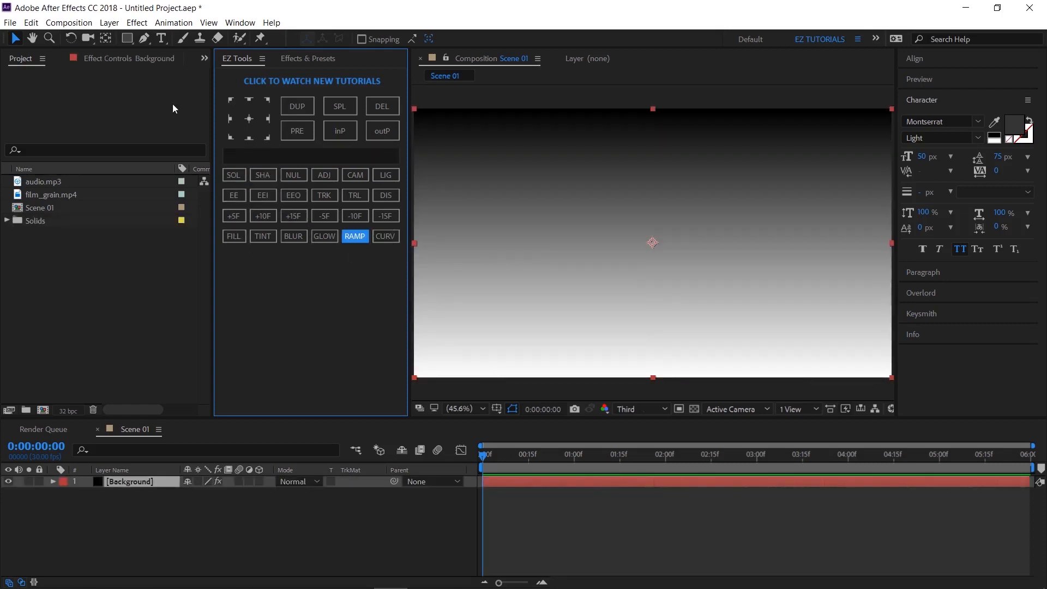
{"action": "left_click", "coordinate": [133, 57]}
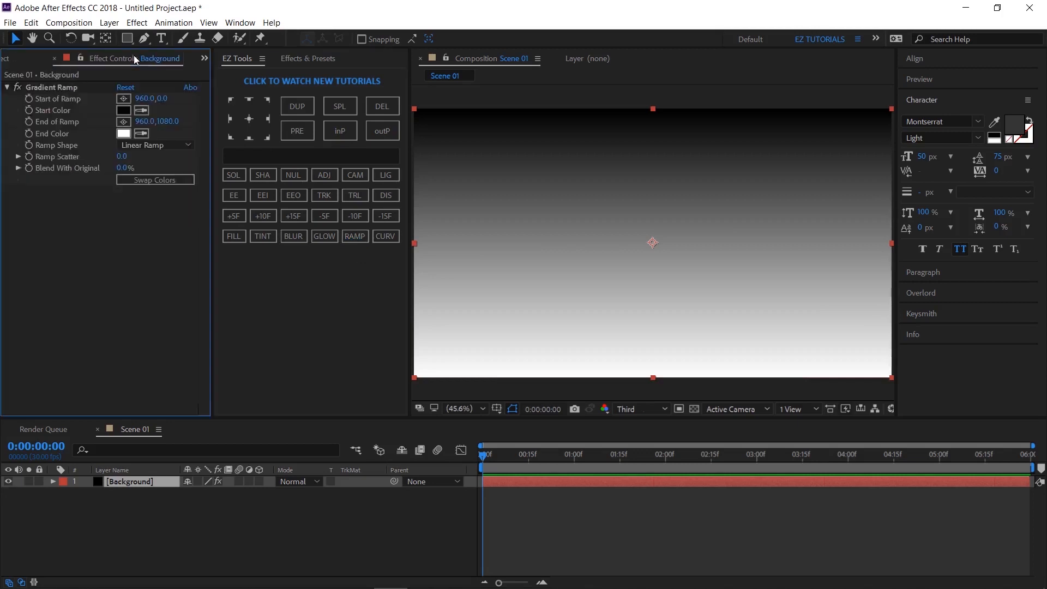
{"action": "left_click", "coordinate": [143, 144]}
{"action": "left_click", "coordinate": [152, 172]}
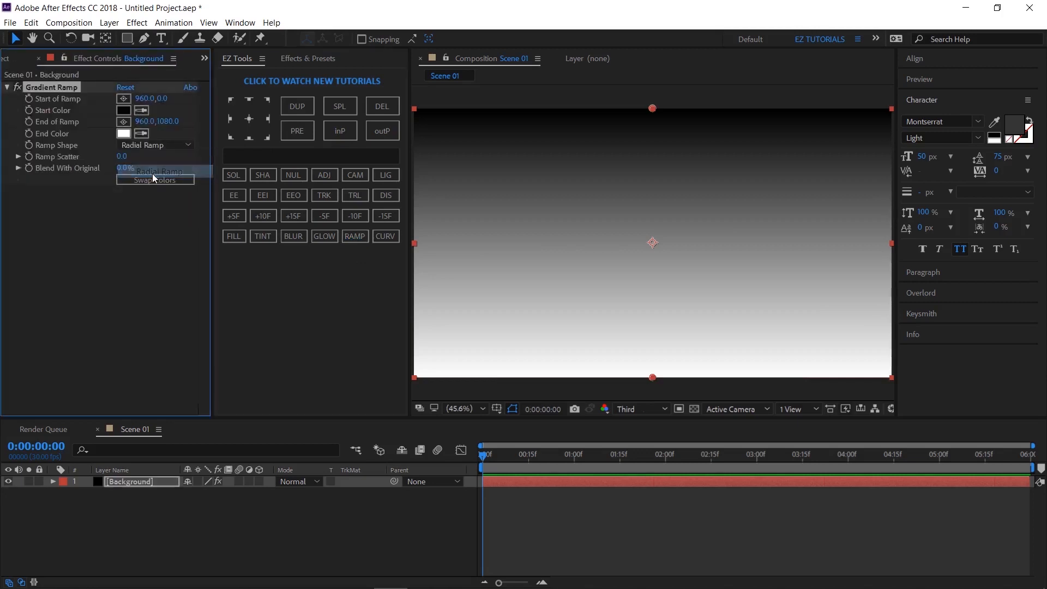
{"action": "left_click", "coordinate": [162, 99]}
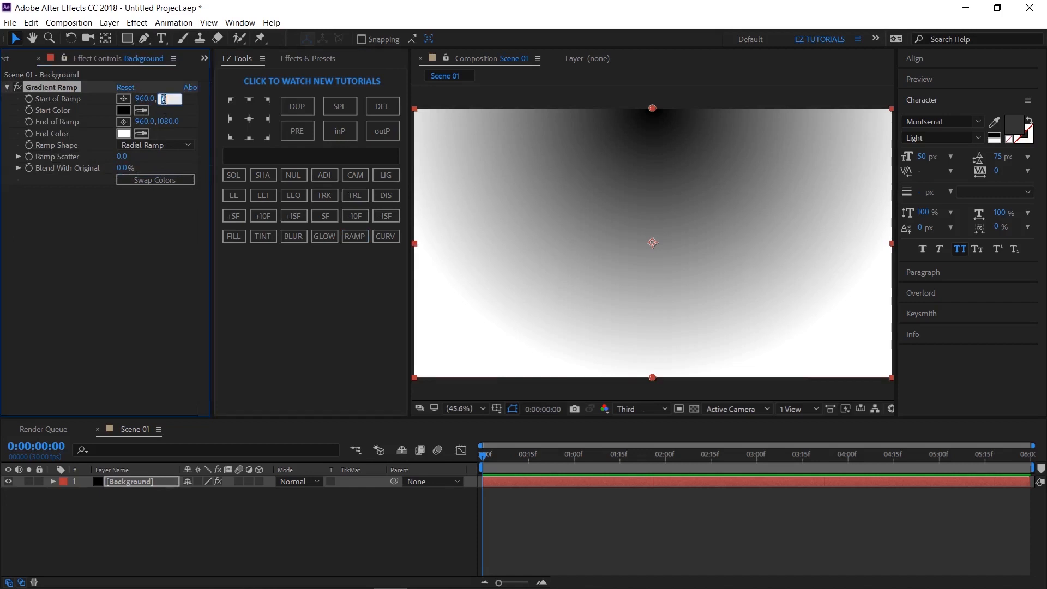
{"action": "type", "text": "540"}
{"action": "key", "text": "Return"}
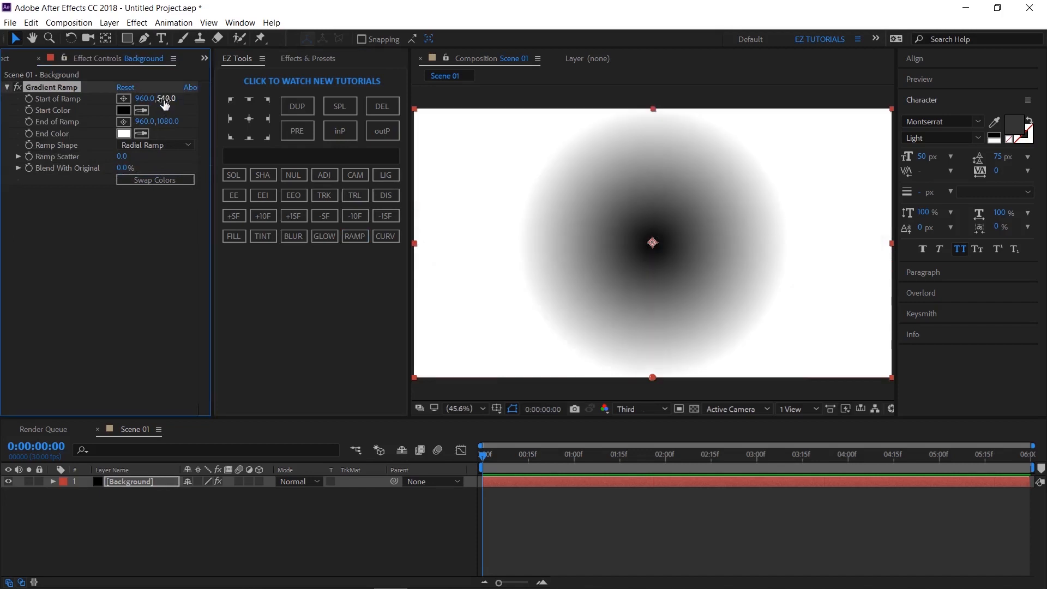
- Set the Gradient Ramp's start color to hex 676767
{"action": "left_click", "coordinate": [126, 111]}
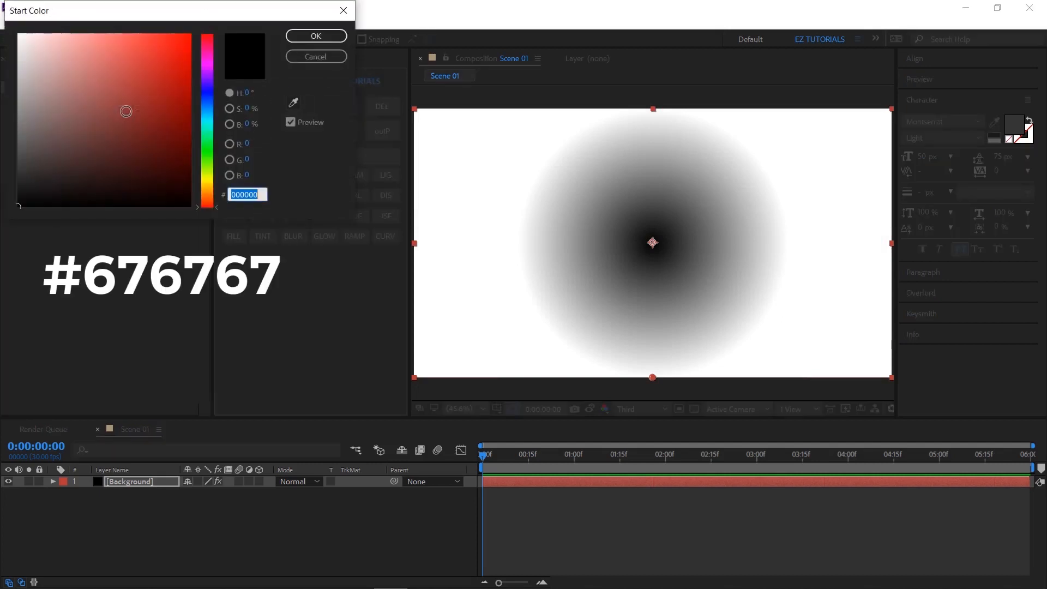
{"action": "type", "text": "676767"}
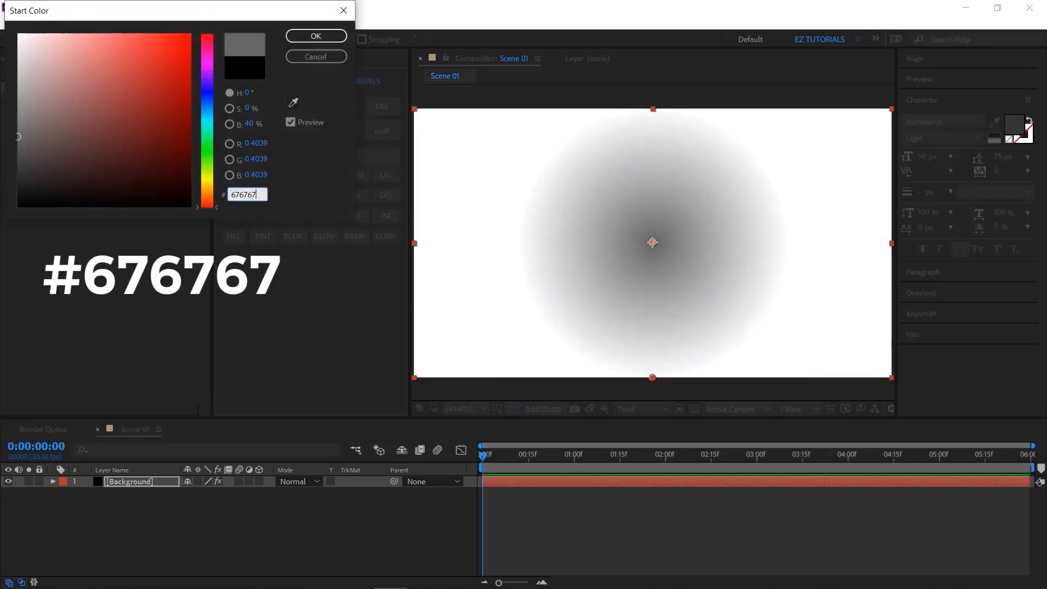
{"action": "left_click", "coordinate": [308, 36]}
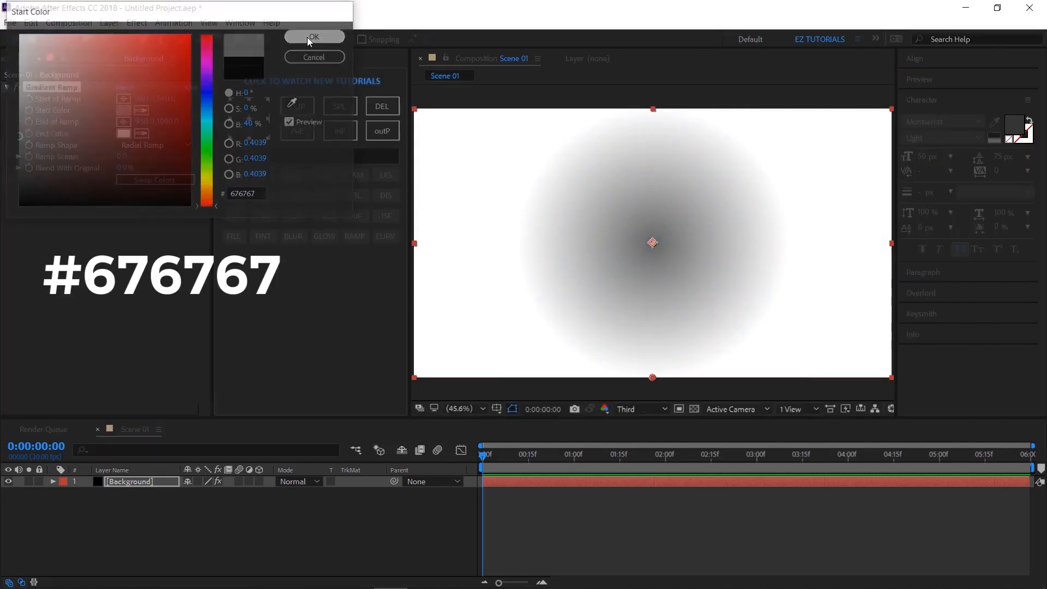
- Set the X value of the Gradient Ramp's end point to 1920 and swap its start and end colors
{"action": "left_click", "coordinate": [141, 122]}
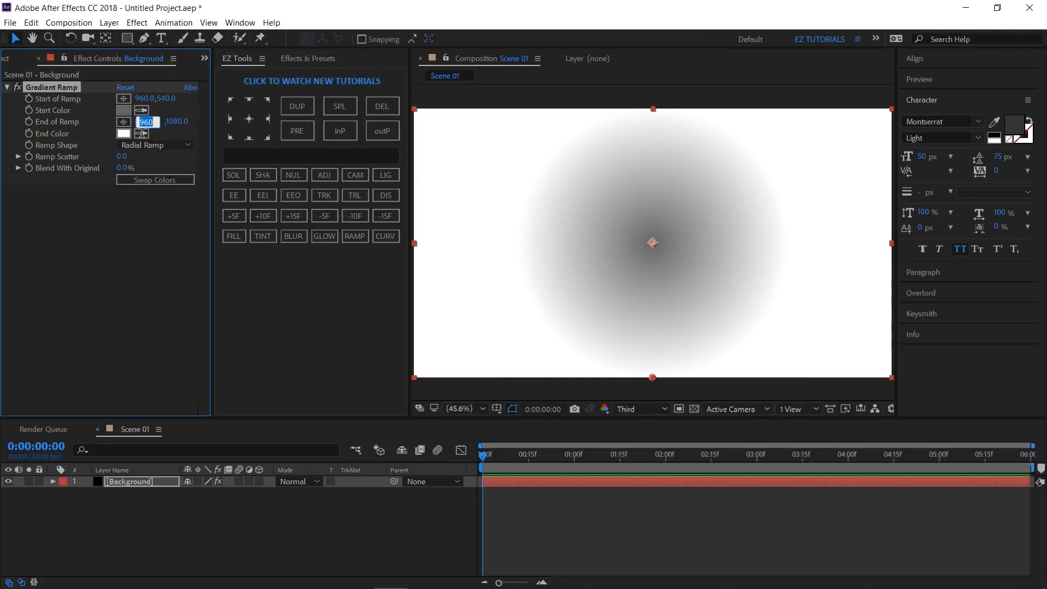
{"action": "type", "text": "19"}
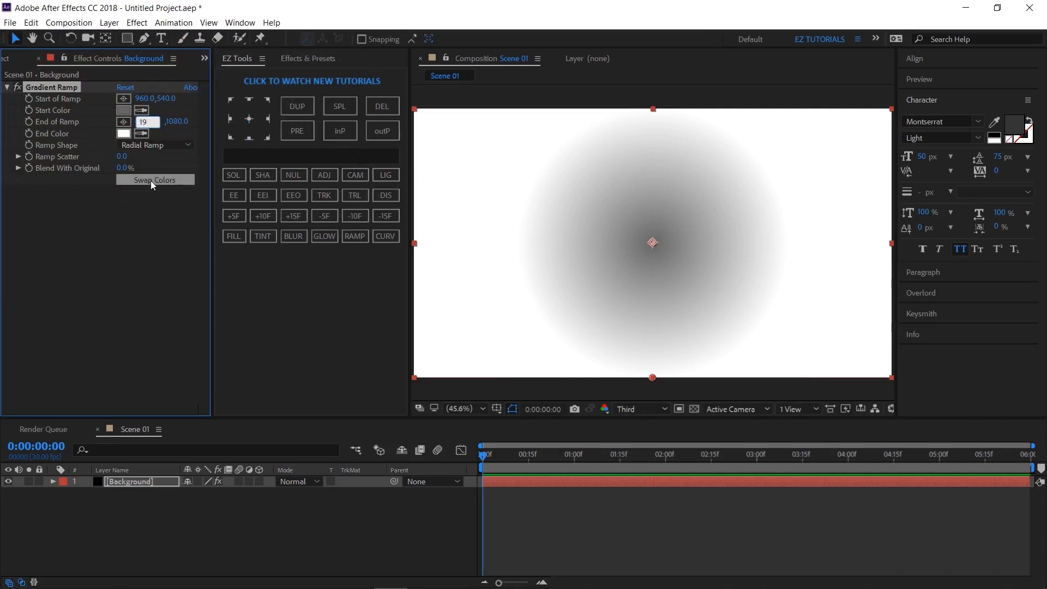
{"action": "type", "text": "20"}
{"action": "left_click", "coordinate": [145, 214]}
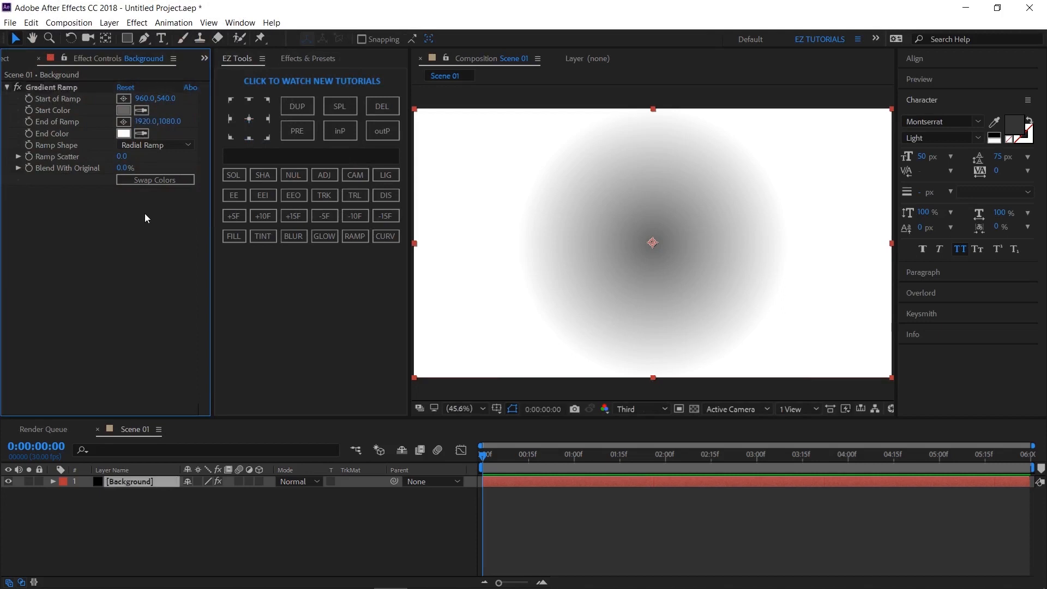
{"action": "left_click", "coordinate": [155, 178]}
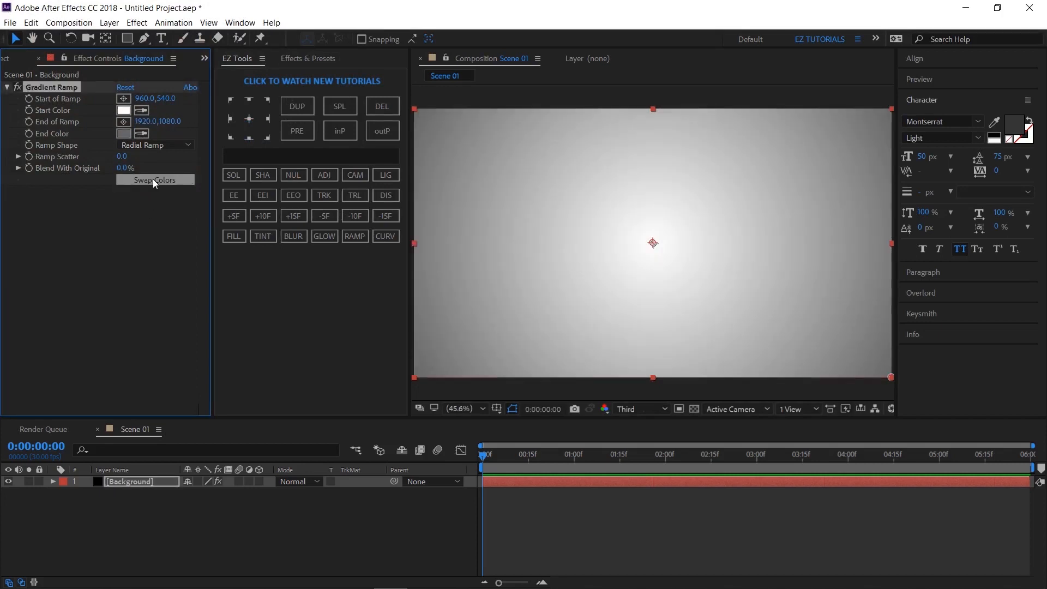
- Lock the Background layer and add an empty shape layer named Circle
{"action": "left_click", "coordinate": [40, 481]}
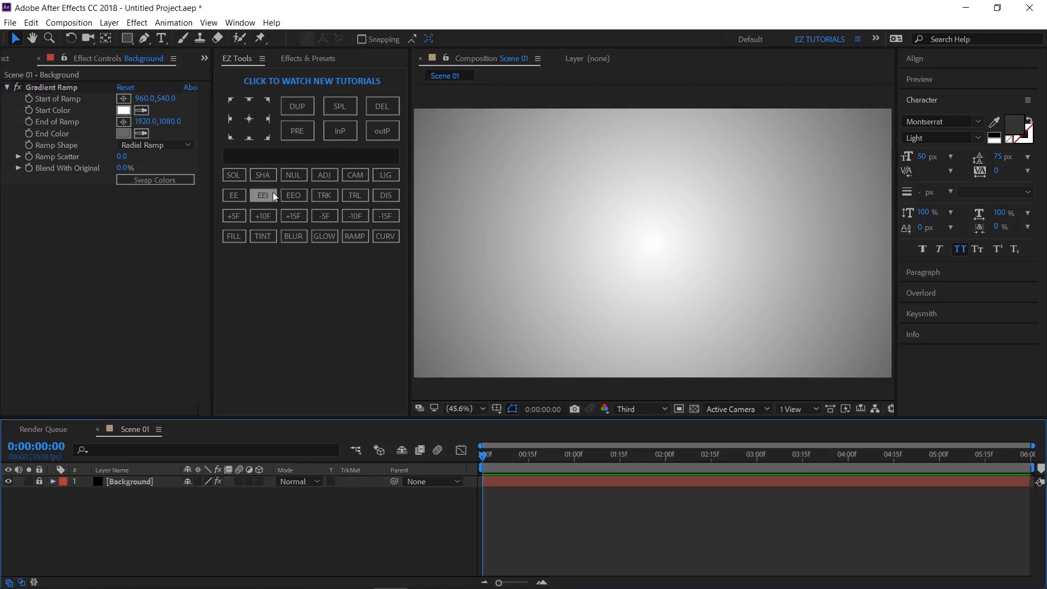
{"action": "left_click", "coordinate": [265, 174]}
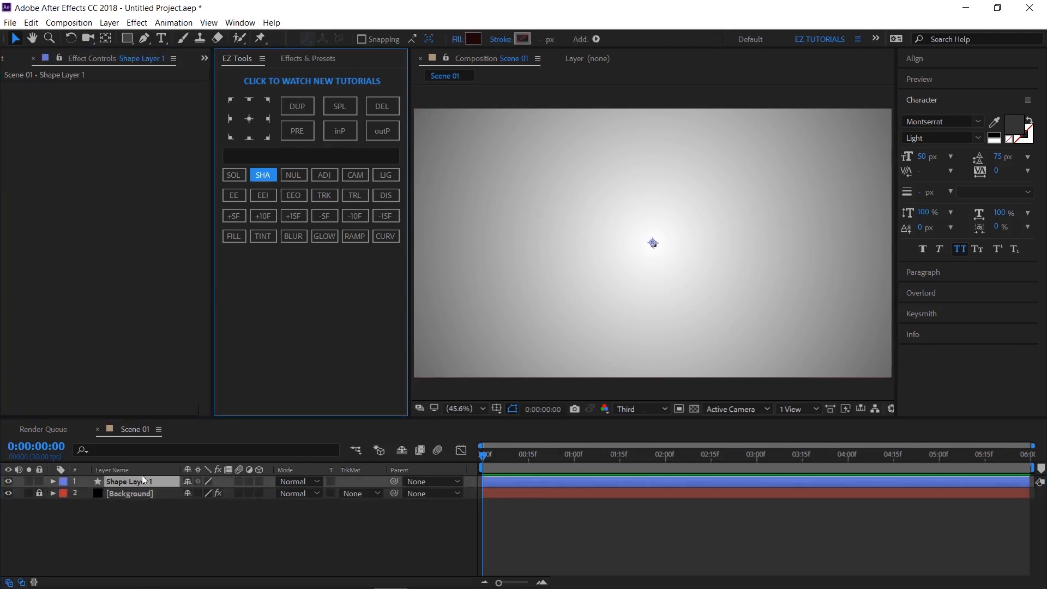
{"action": "left_click", "coordinate": [142, 476]}
{"action": "key", "text": "Return"}
{"action": "type", "text": "Circ"}
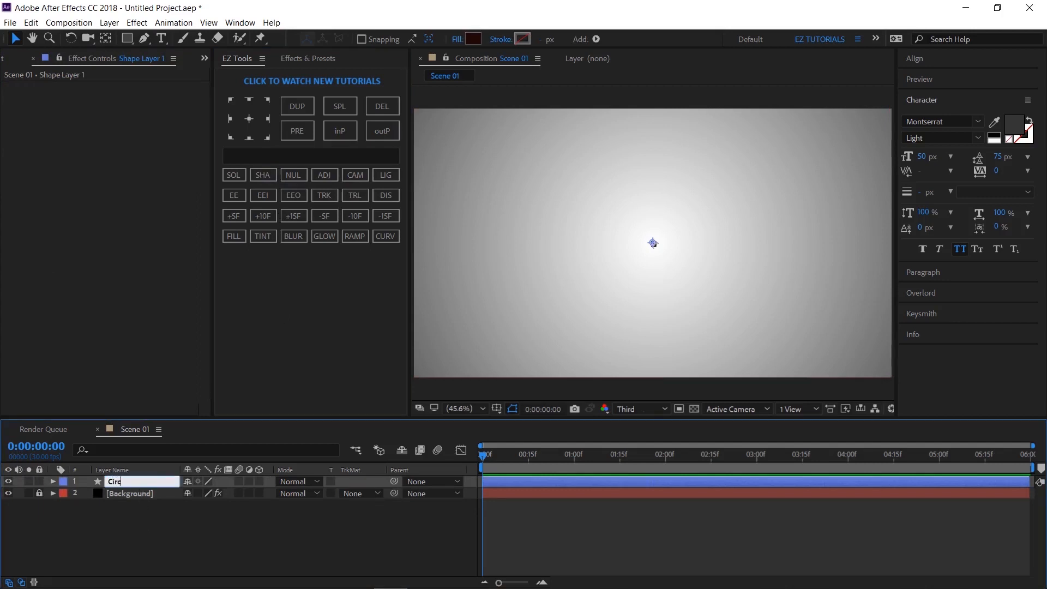
{"action": "type", "text": "le"}
{"action": "key", "text": "Return"}
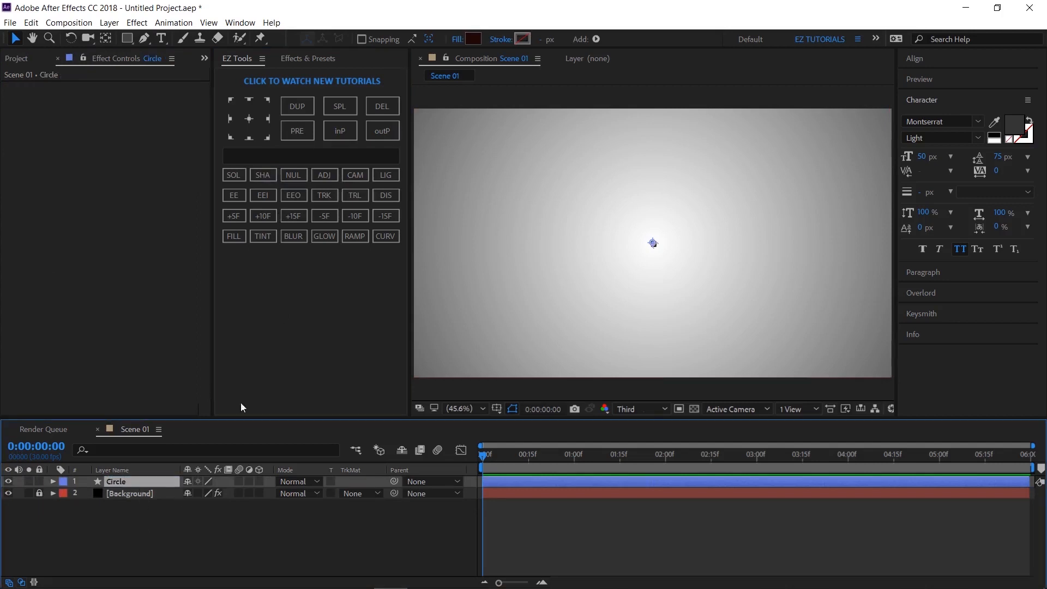
- Add an ellipse path and a fill to the Circle shape layer
{"action": "left_click", "coordinate": [597, 39]}
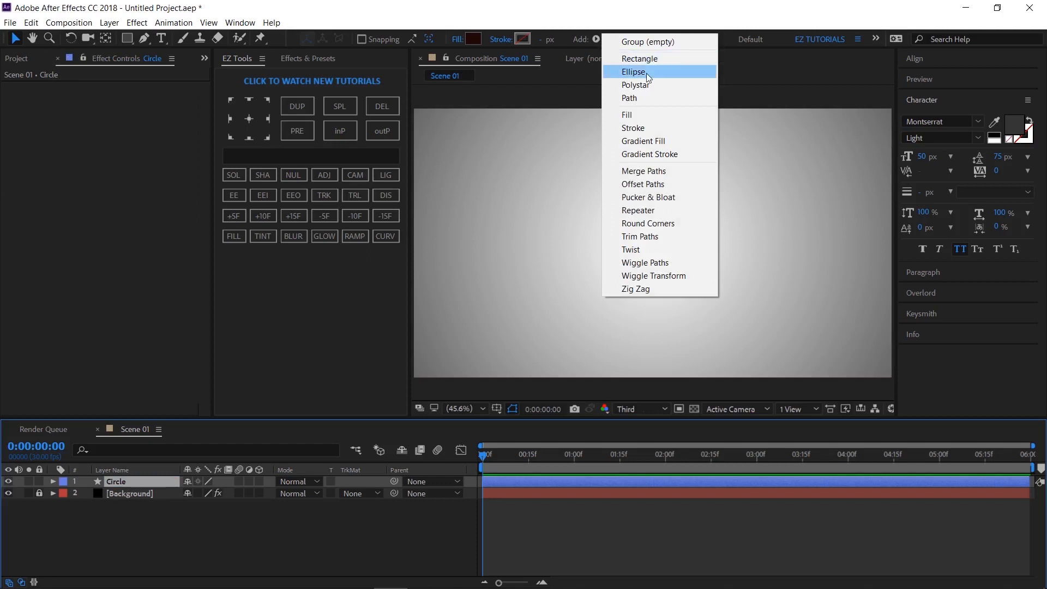
{"action": "left_click", "coordinate": [649, 75]}
{"action": "left_click", "coordinate": [598, 40]}
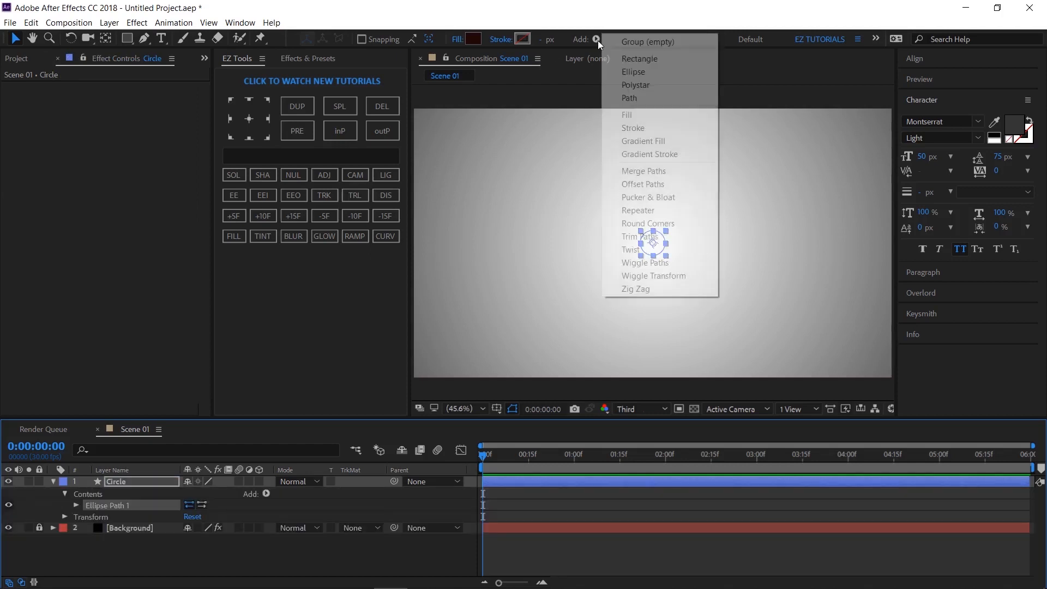
{"action": "left_click", "coordinate": [632, 115]}
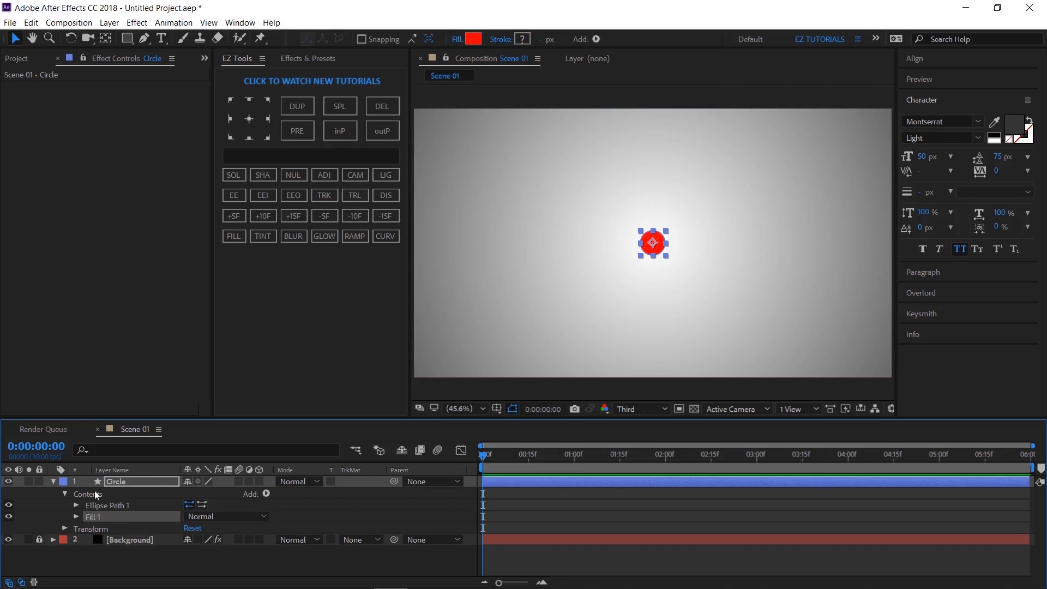
- Set the Circle layer's scale to 4000%
{"action": "left_click", "coordinate": [115, 483]}
{"action": "key", "text": "s"}
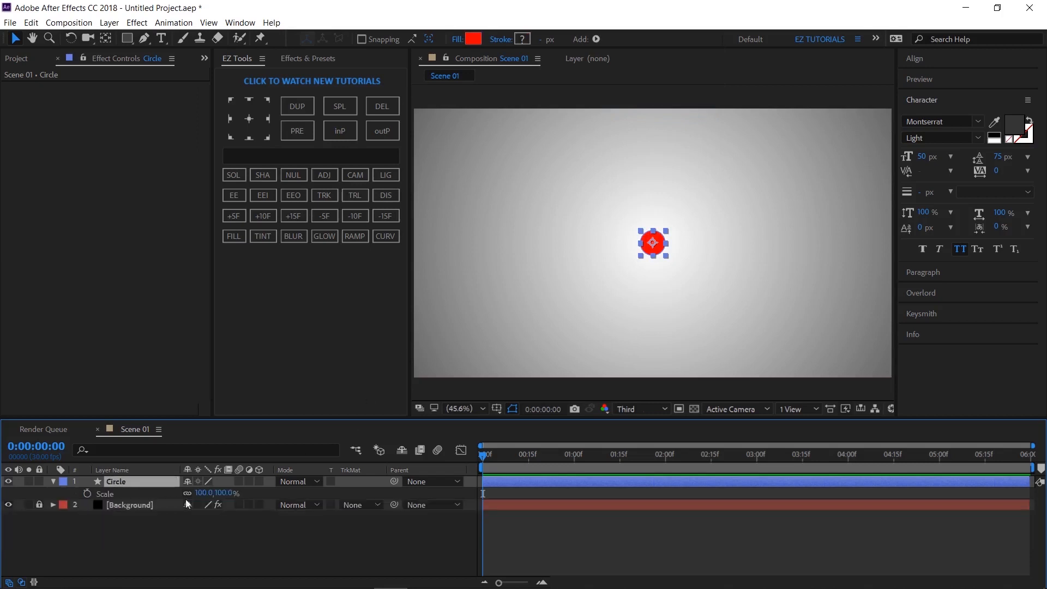
{"action": "left_click", "coordinate": [205, 493]}
{"action": "type", "text": "4000"}
{"action": "key", "text": "Return"}
- Set the Circle layer's position to 1820, 2200 and make it an adjustment layer
{"action": "key", "text": "p"}
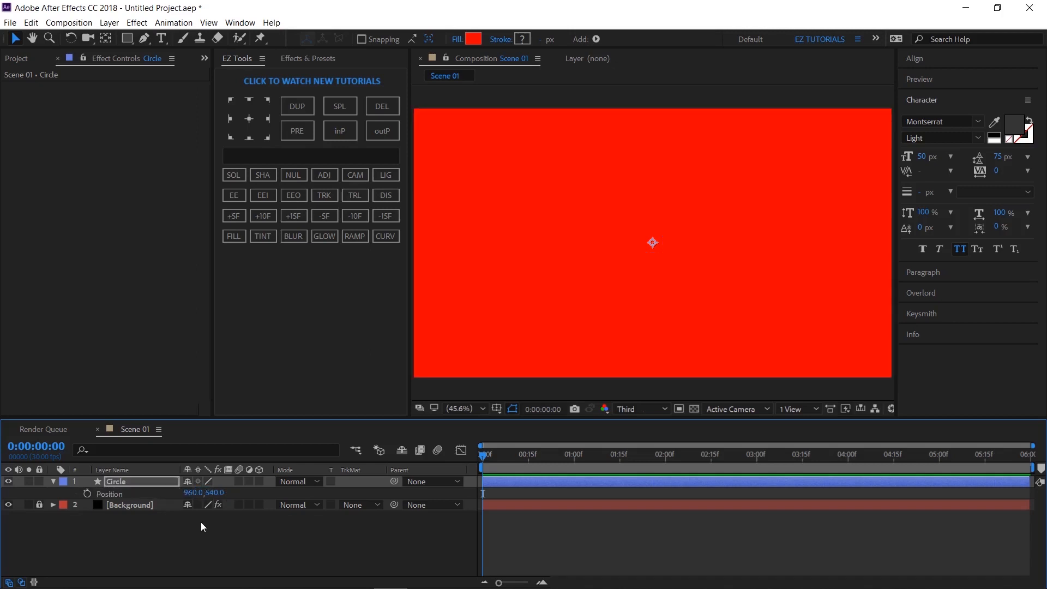
{"action": "left_click", "coordinate": [192, 493]}
{"action": "type", "text": "1820"}
{"action": "key", "text": "Tab"}
{"action": "type", "text": "2200"}
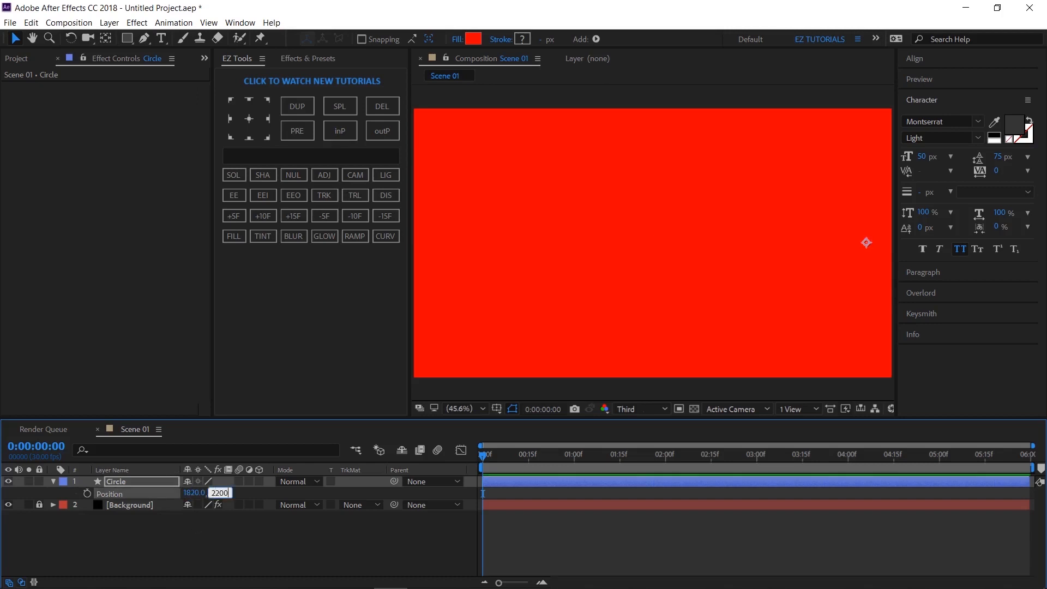
{"action": "key", "text": "Return"}
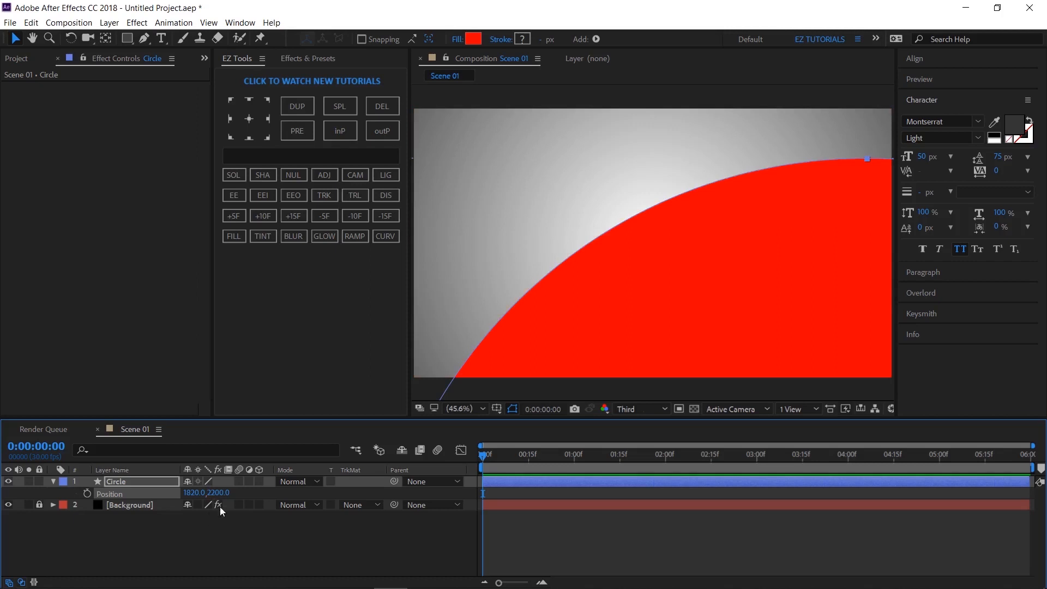
{"action": "left_click", "coordinate": [250, 481]}
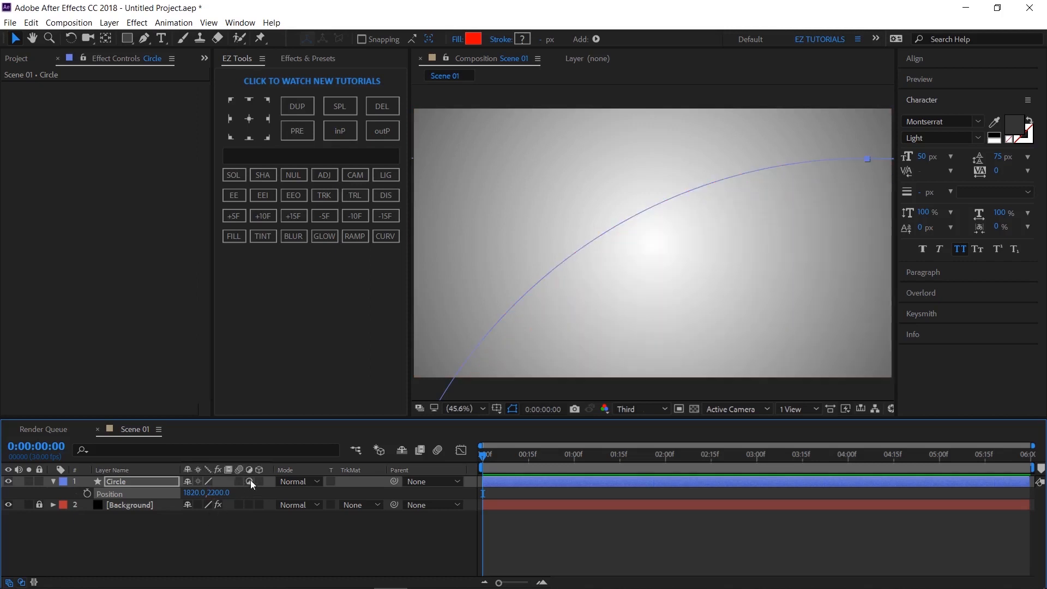
- Apply the Invert effect to the Circle adjustment layer and collapse the layer's properties
{"action": "left_click", "coordinate": [293, 60]}
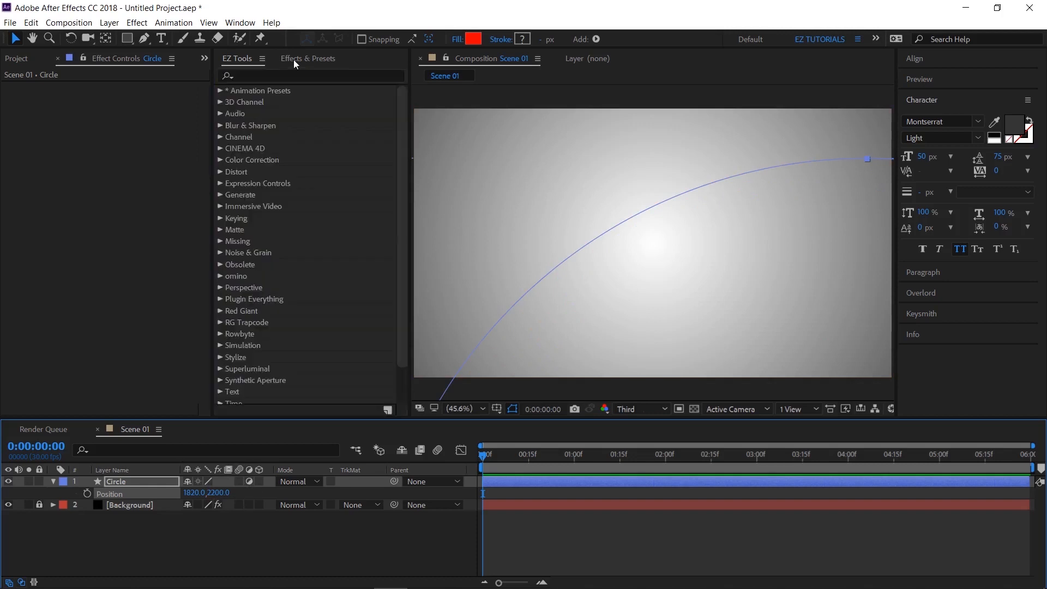
{"action": "left_click", "coordinate": [287, 72]}
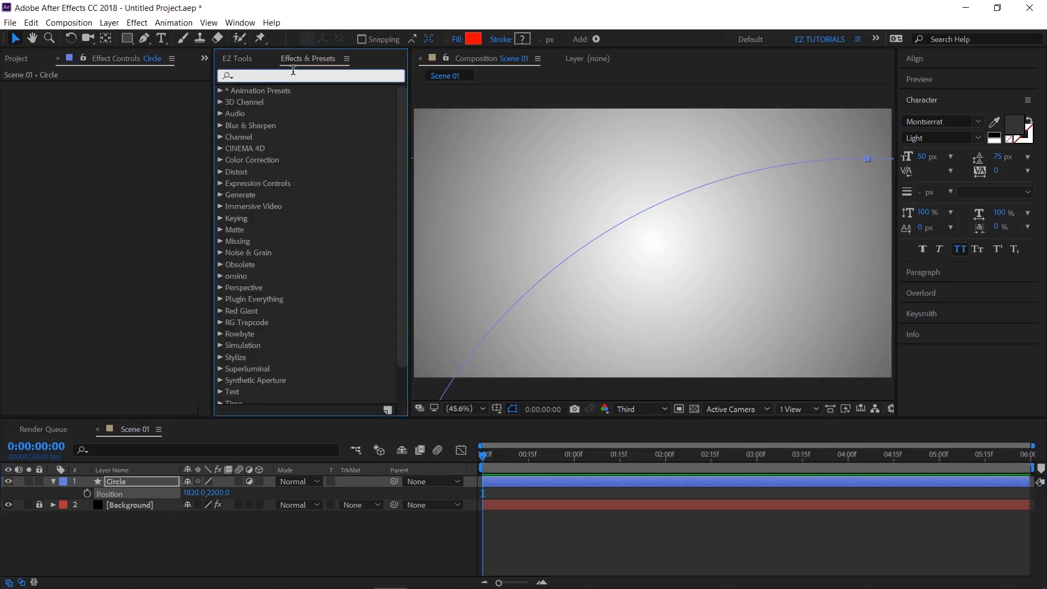
{"action": "type", "text": "invert"}
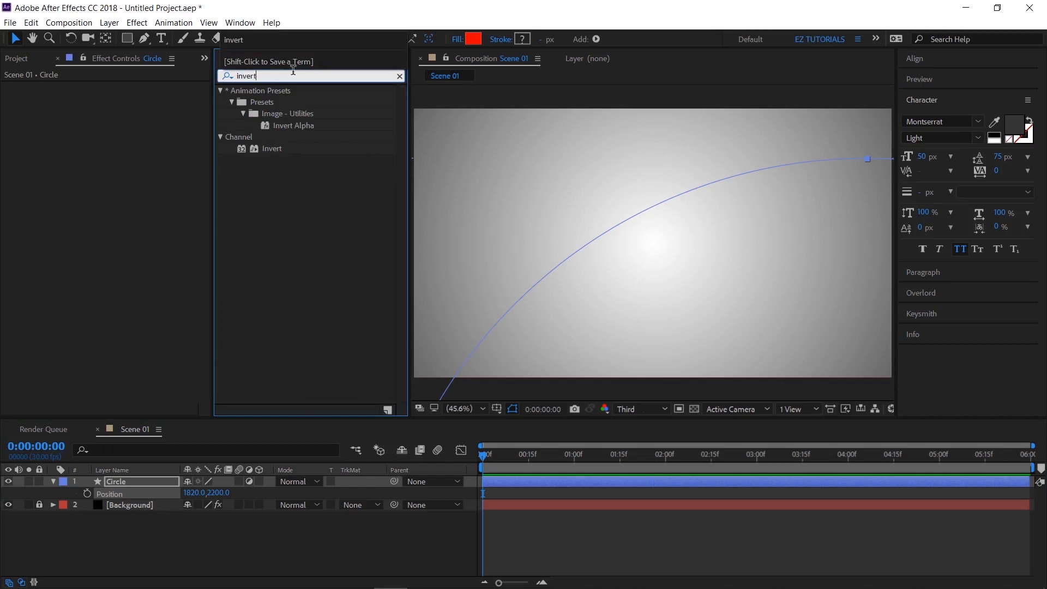
{"action": "double_click", "coordinate": [279, 148]}
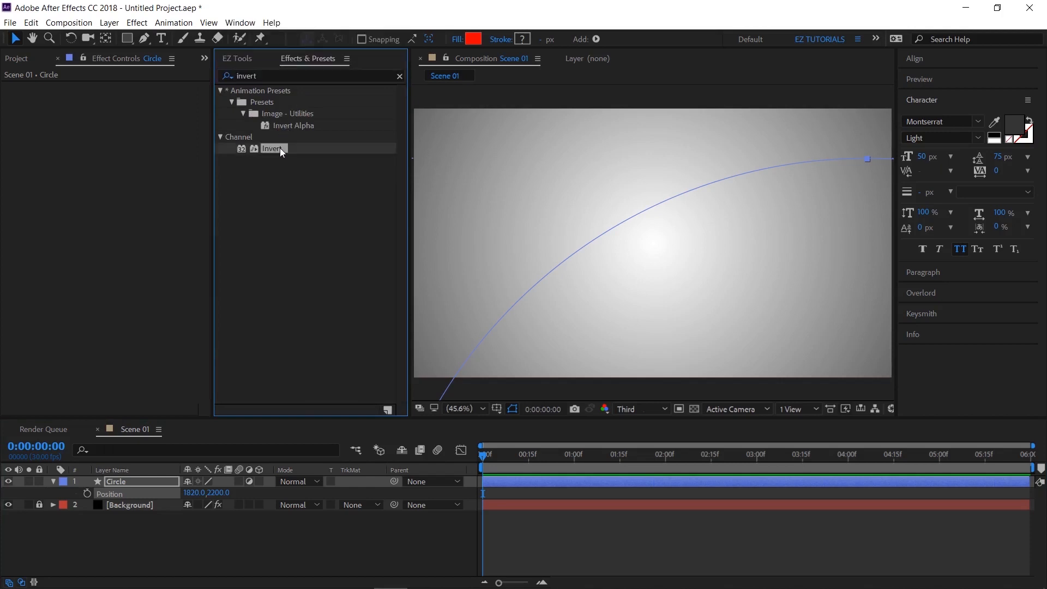
{"action": "left_click", "coordinate": [52, 483]}
{"action": "left_click", "coordinate": [63, 516]}
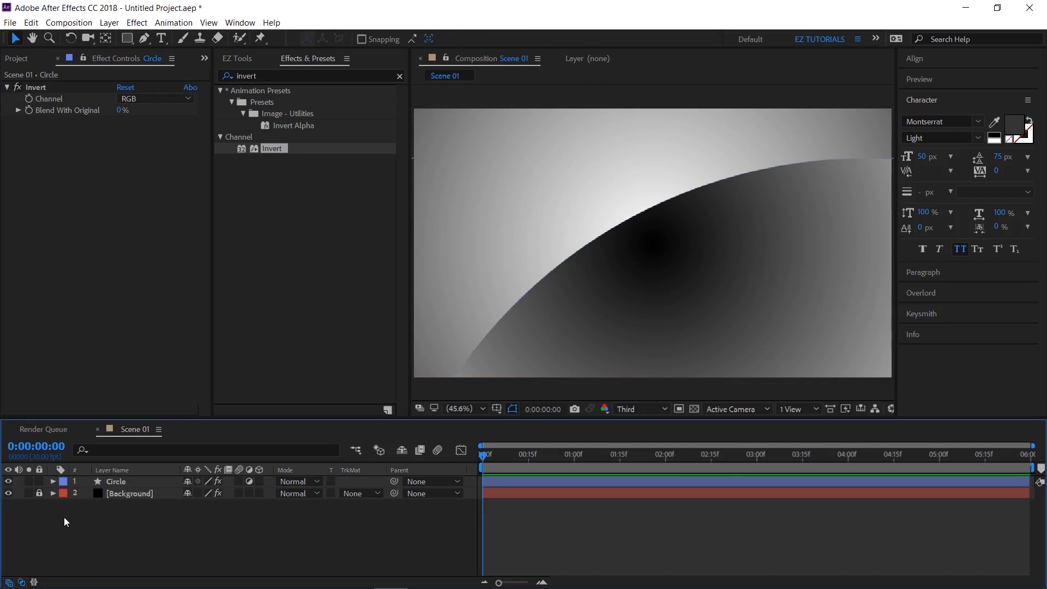
- Add a two-line text layer reading "after effects" and "tutorials" in the bright area above the circle
{"action": "left_click", "coordinate": [162, 39]}
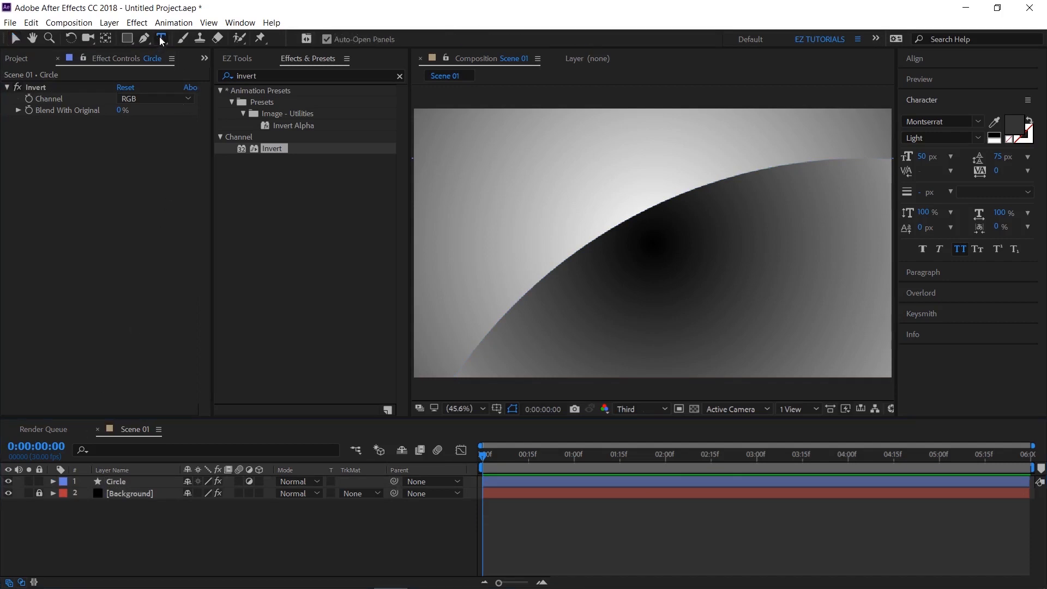
{"action": "left_click", "coordinate": [562, 192]}
{"action": "type", "text": "after effects"}
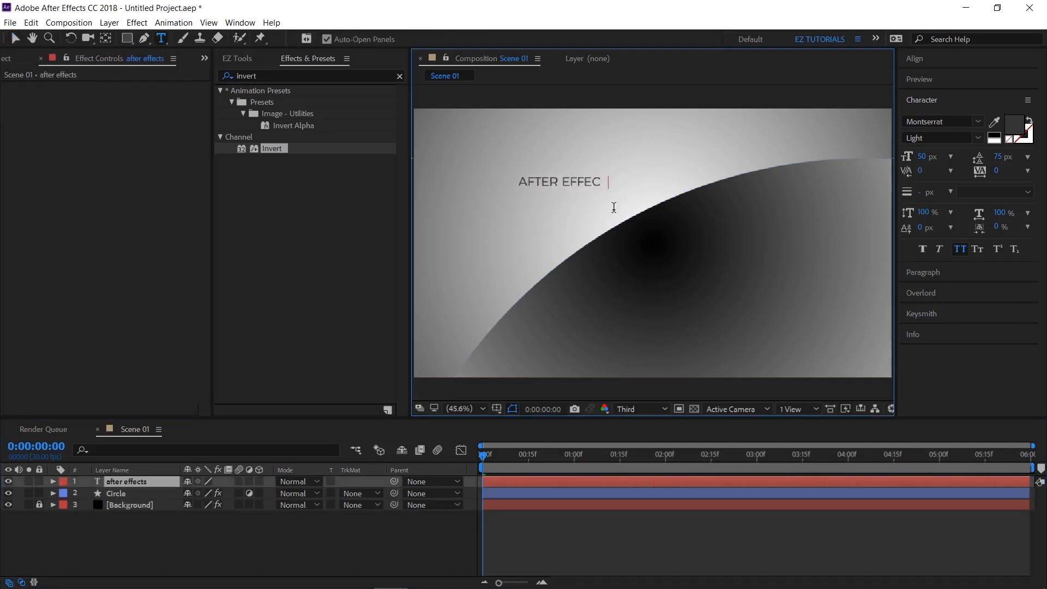
{"action": "key", "text": "Return"}
{"action": "type", "text": "tutorials"}
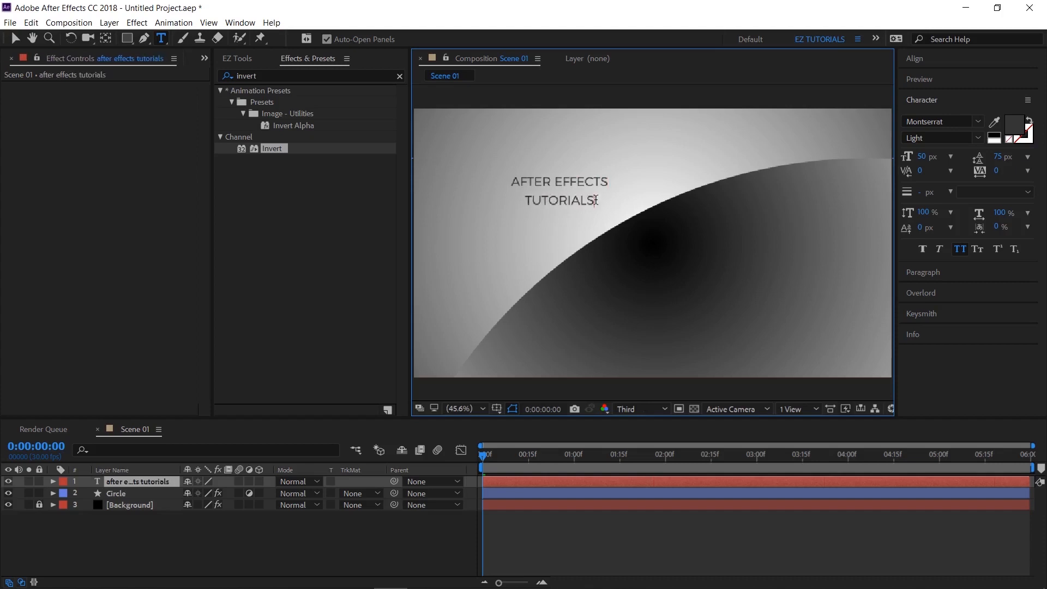
- Set the font size of the word "tutorials" to 73 px and the composition preview resolution to Half
{"action": "left_click_drag", "start_coordinate": [597, 202], "coordinate": [519, 202]}
{"action": "left_click_drag", "start_coordinate": [922, 157], "coordinate": [936, 157]}
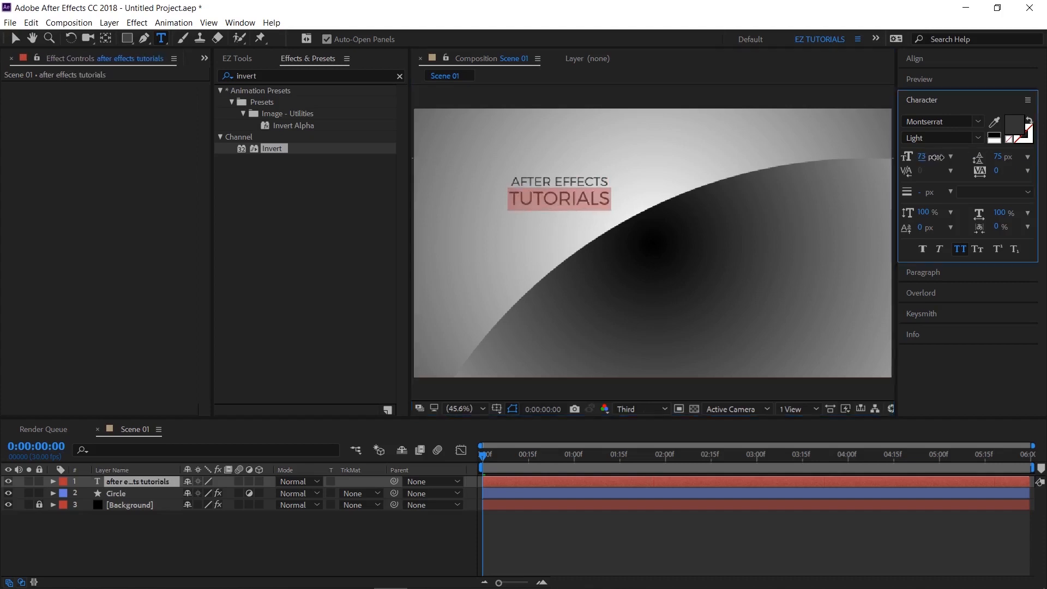
{"action": "left_click", "coordinate": [627, 411]}
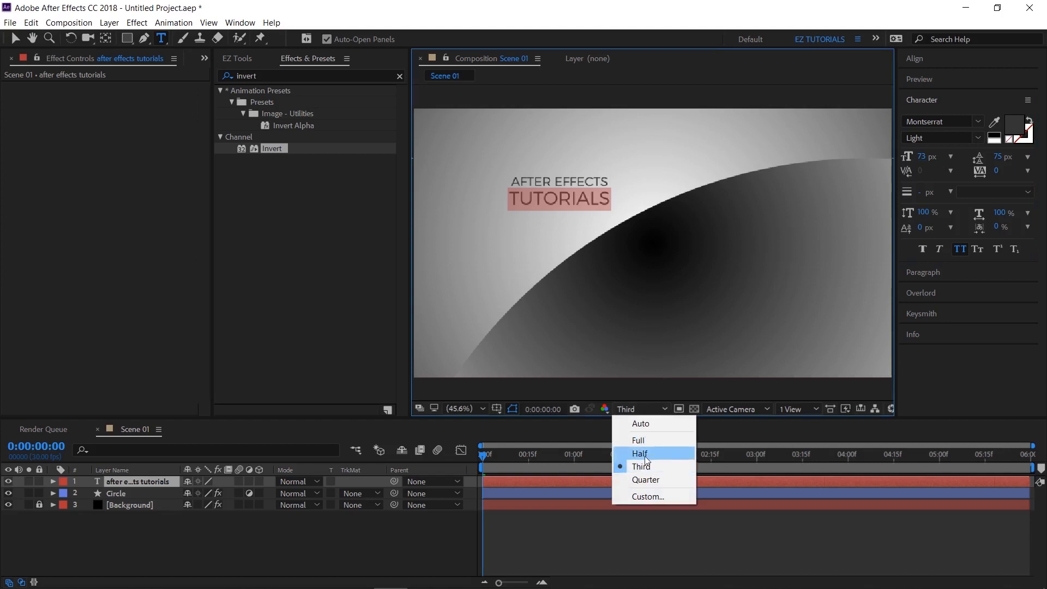
{"action": "left_click", "coordinate": [641, 454]}
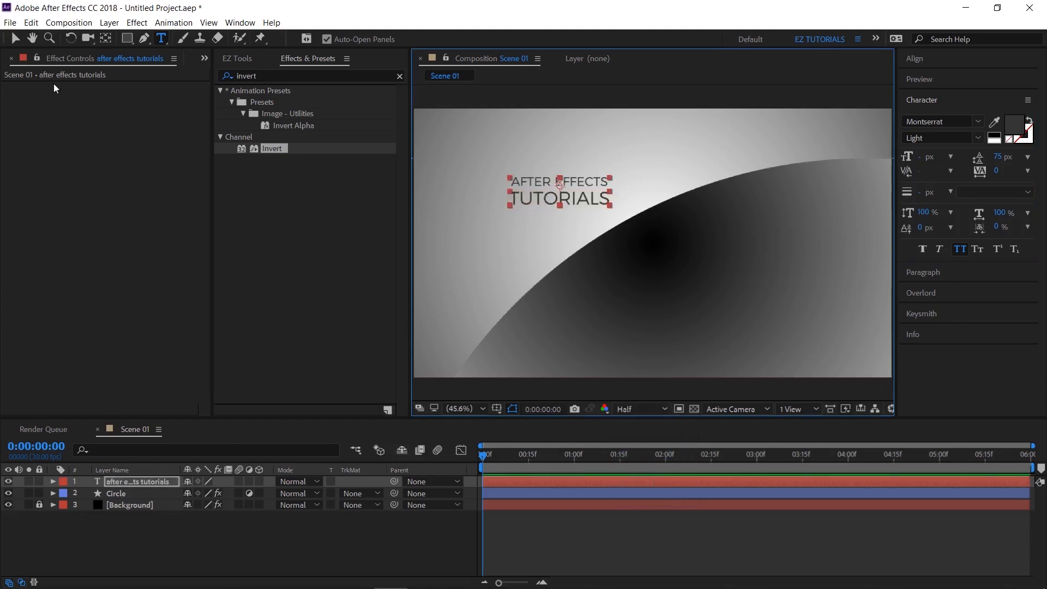
{"action": "left_click", "coordinate": [15, 38]}
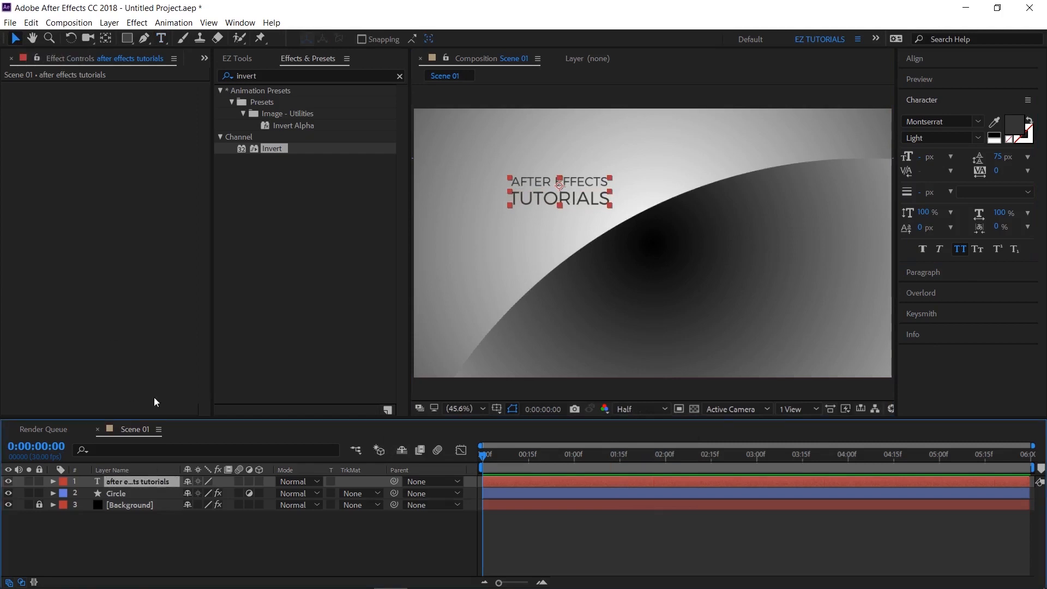
- Draw a curved two-point mask on the text layer with the Pen tool, following the circle's upper edge
{"action": "left_click", "coordinate": [144, 38]}
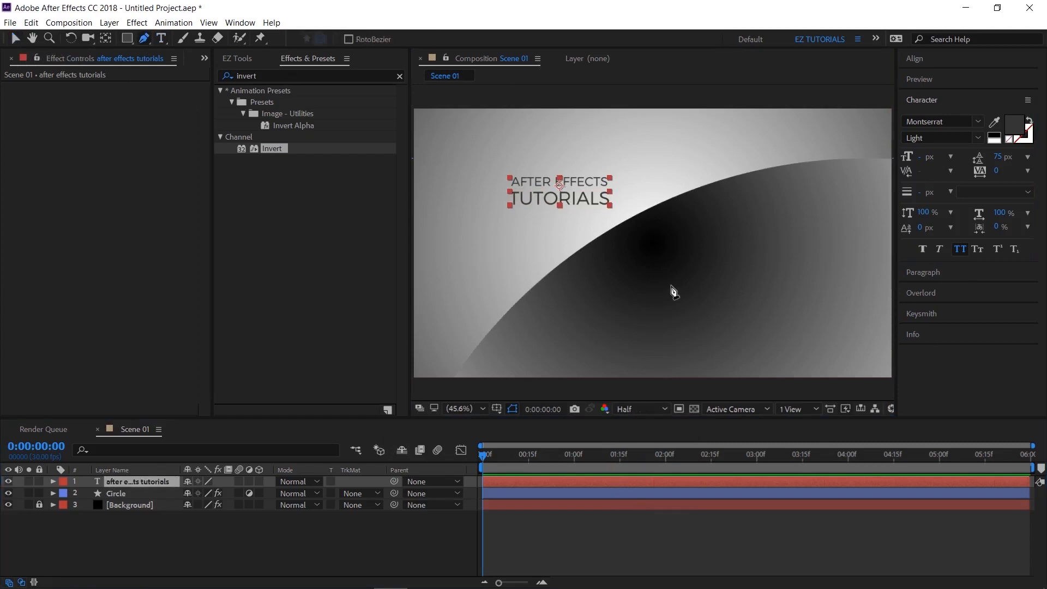
{"action": "left_click", "coordinate": [535, 285]}
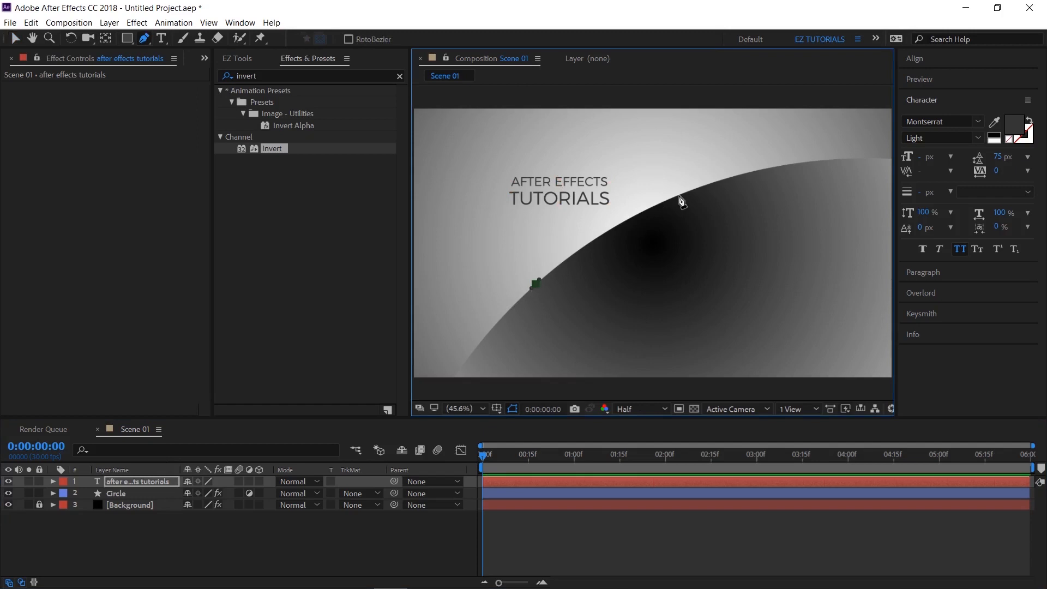
{"action": "left_click_drag", "start_coordinate": [679, 195], "coordinate": [759, 164]}
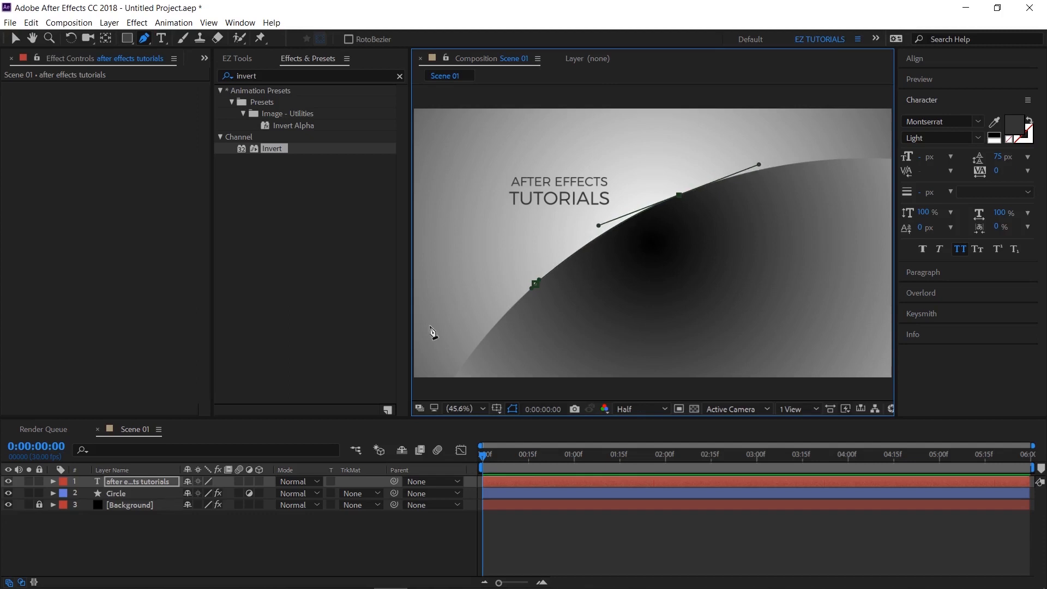
- Make the text follow Mask 1 as its path and set its baseline shift to 112 px
{"action": "left_click", "coordinate": [52, 481]}
{"action": "left_click", "coordinate": [65, 494]}
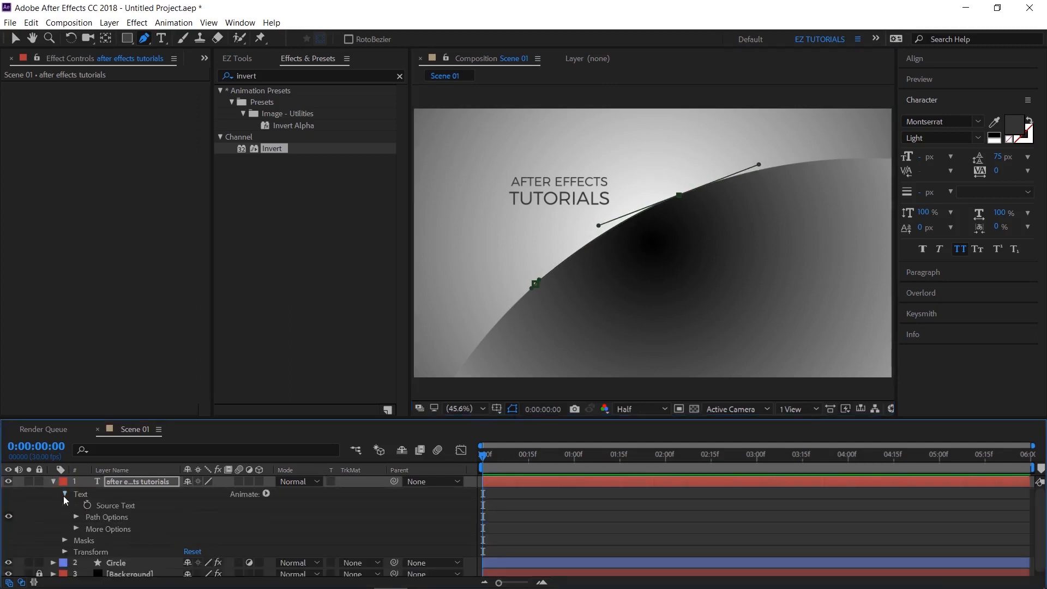
{"action": "left_click", "coordinate": [77, 518]}
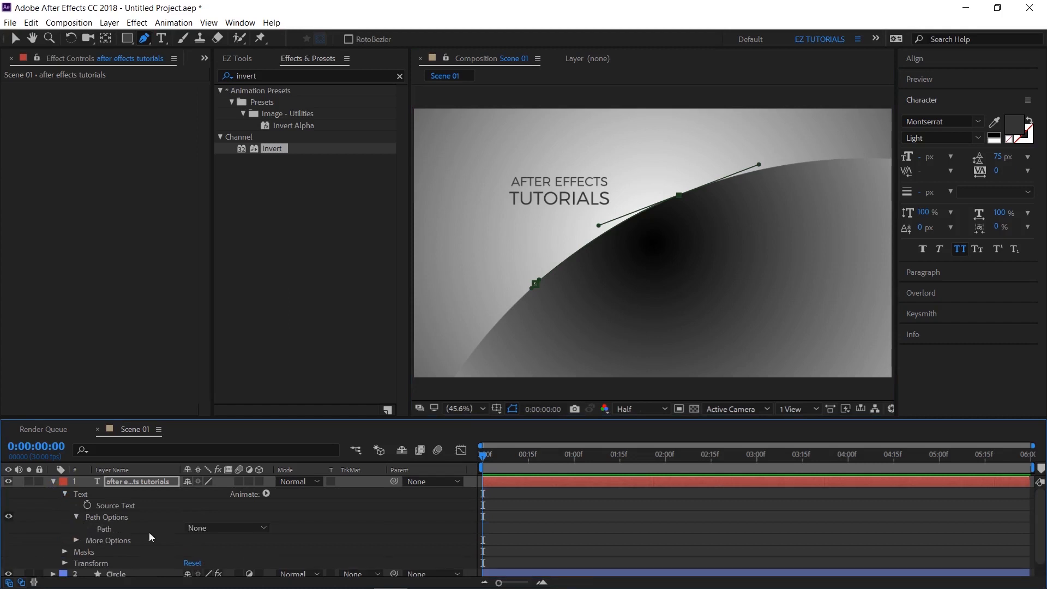
{"action": "left_click", "coordinate": [204, 529]}
{"action": "left_click", "coordinate": [214, 558]}
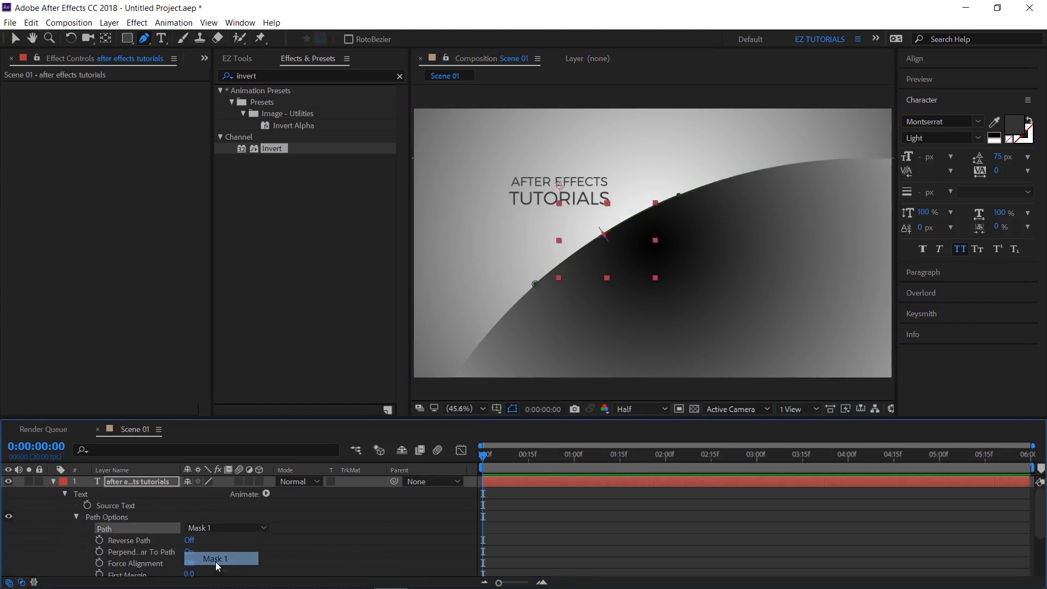
{"action": "left_click", "coordinate": [215, 562]}
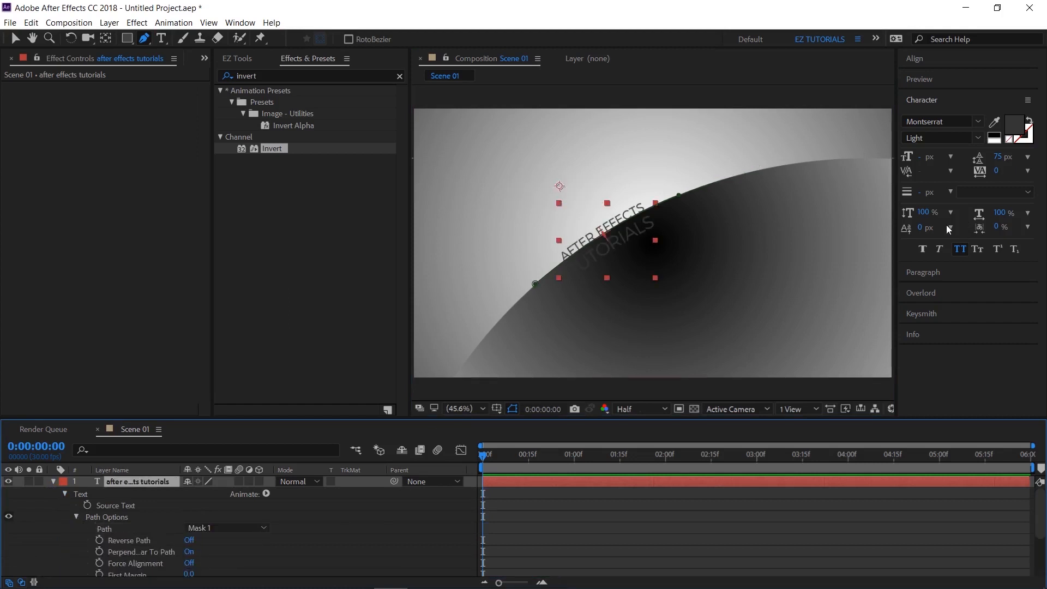
{"action": "left_click_drag", "start_coordinate": [920, 228], "coordinate": [1012, 246]}
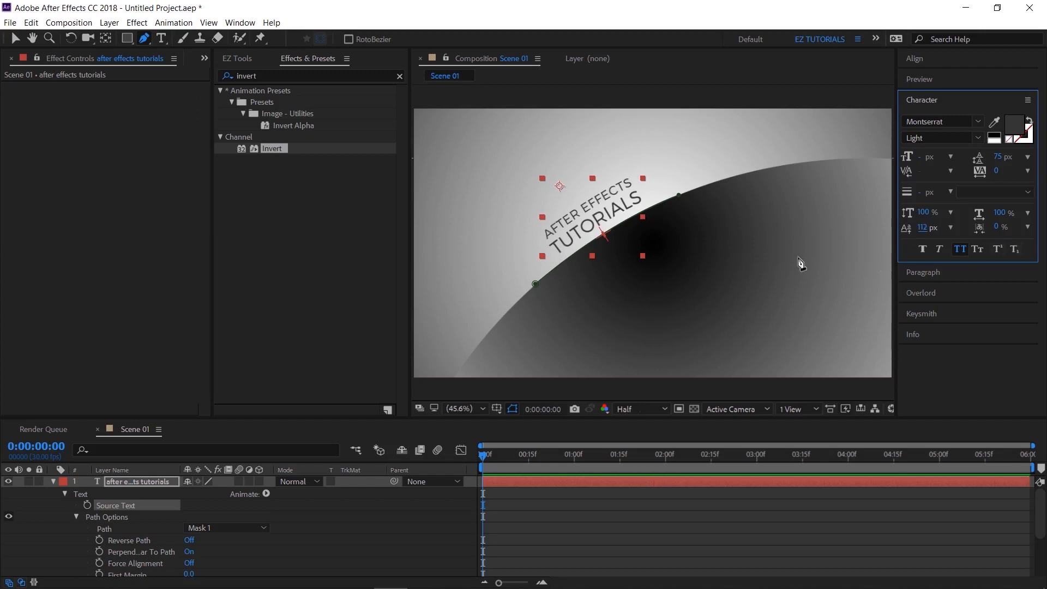
{"action": "left_click", "coordinate": [54, 482]}
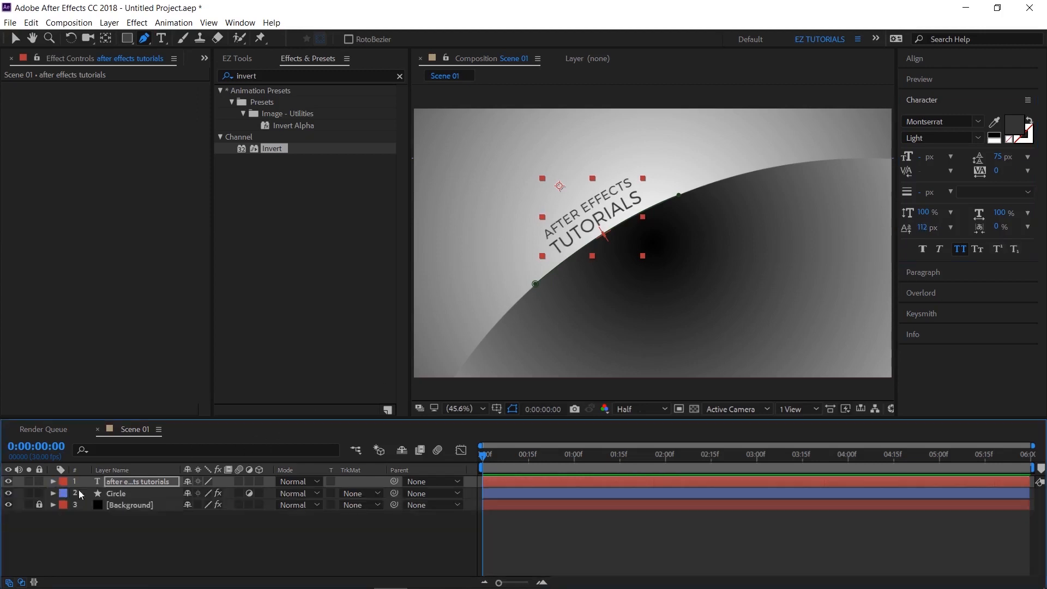
- Turn the text layer and the Circle layer into 3D layers
{"action": "left_click", "coordinate": [259, 482]}
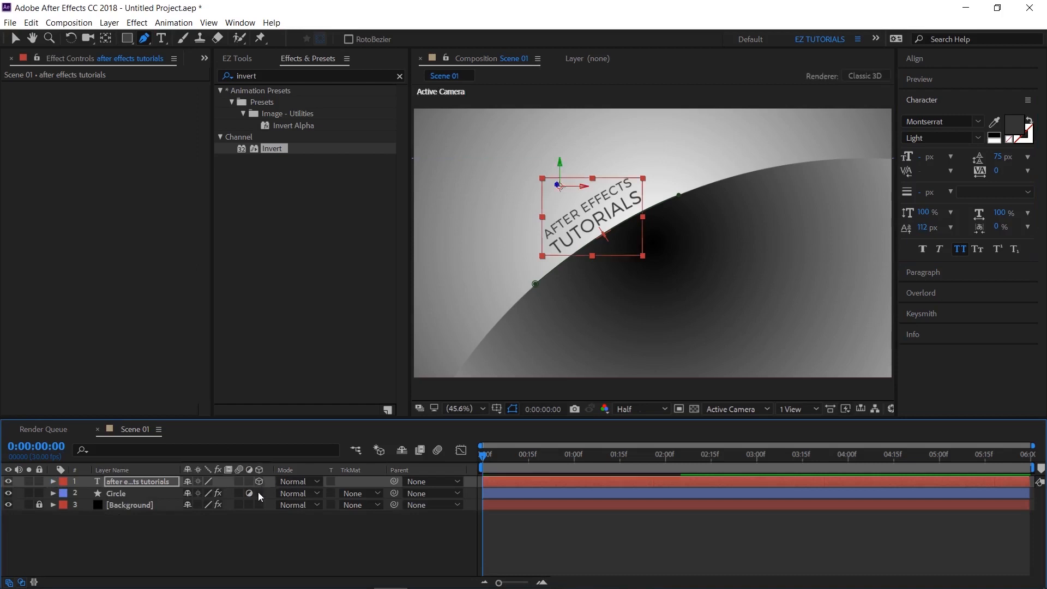
{"action": "left_click", "coordinate": [259, 493]}
{"action": "left_click", "coordinate": [253, 532]}
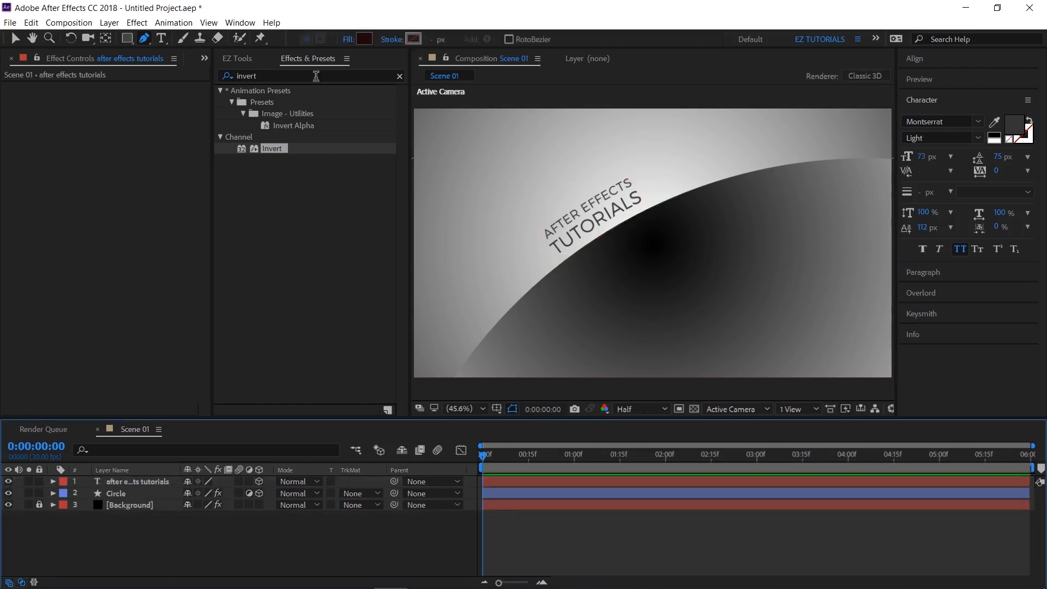
- Add a one-node camera with the 50mm preset to the composition
{"action": "left_click", "coordinate": [251, 62]}
{"action": "left_click", "coordinate": [359, 175]}
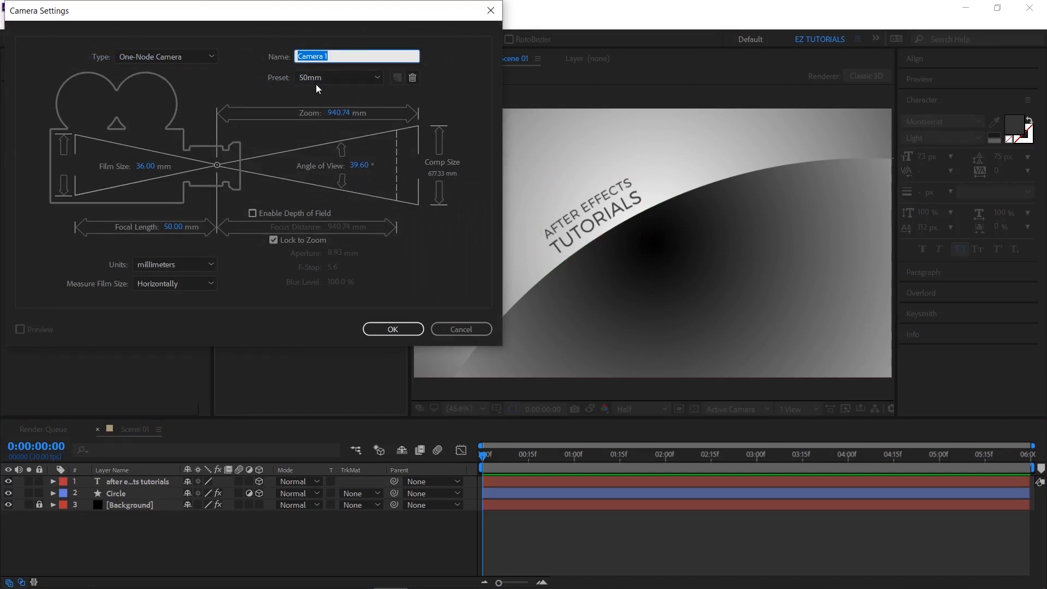
{"action": "left_click", "coordinate": [338, 78]}
{"action": "left_click", "coordinate": [327, 175]}
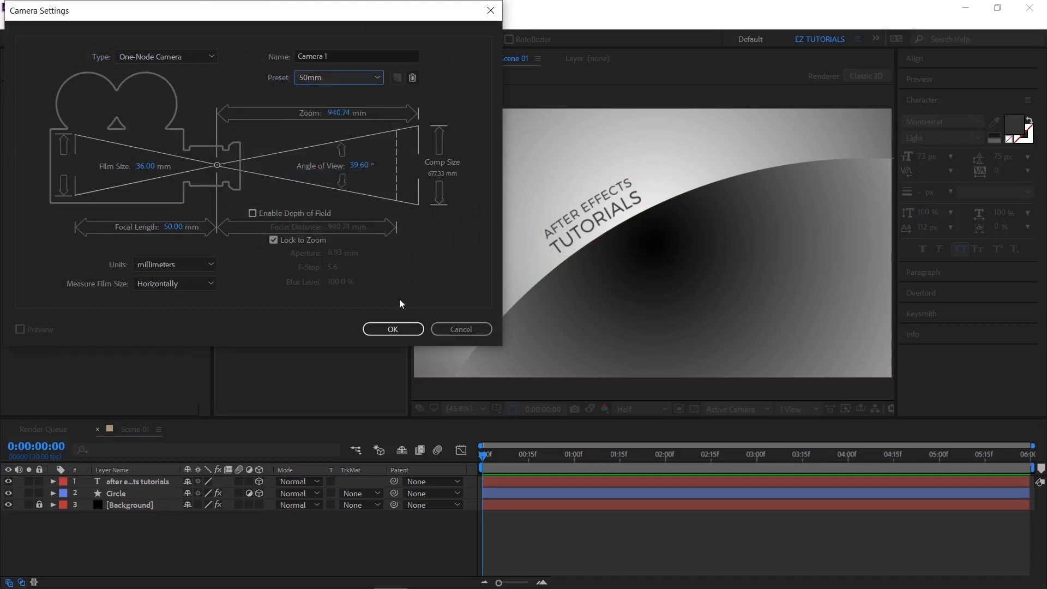
{"action": "left_click", "coordinate": [393, 329]}
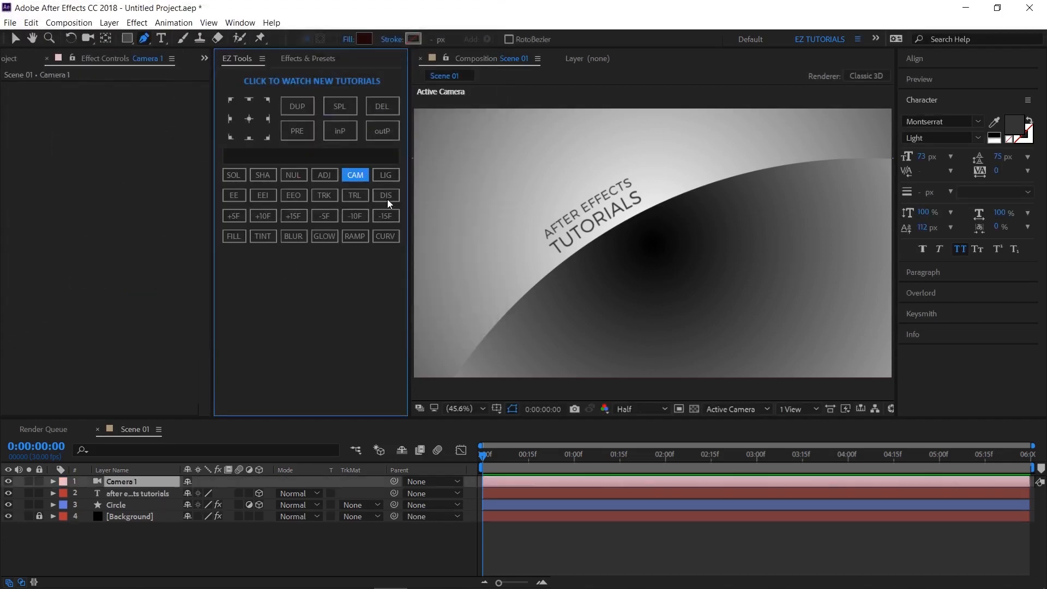
- Add a spot light named Emitter with a cone angle of 0°
{"action": "left_click", "coordinate": [384, 177]}
{"action": "type", "text": "E"}
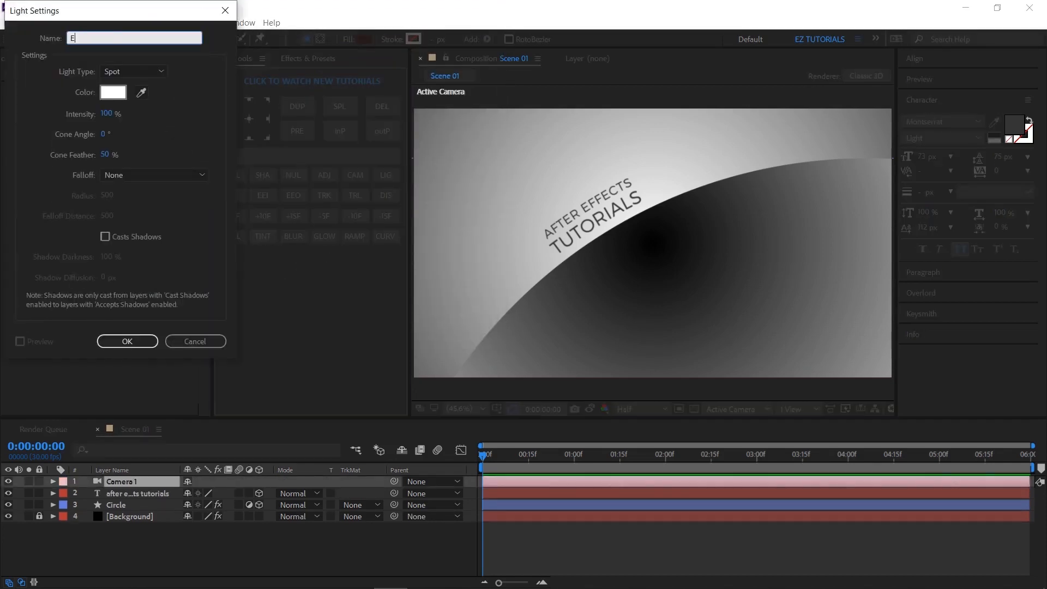
{"action": "type", "text": "mitter"}
{"action": "left_click", "coordinate": [103, 134]}
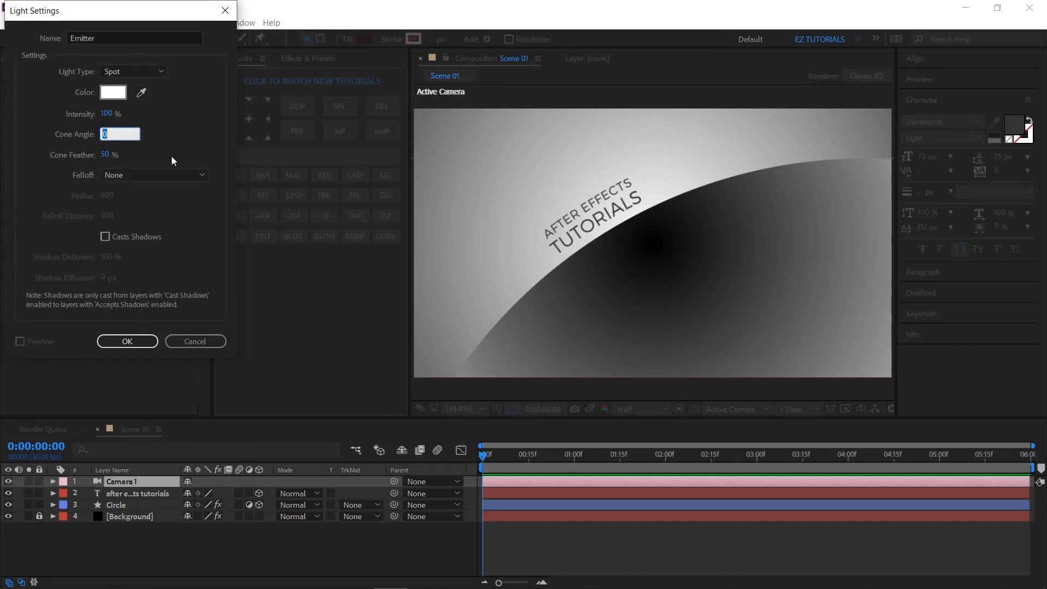
{"action": "left_click", "coordinate": [180, 146]}
{"action": "left_click", "coordinate": [129, 342]}
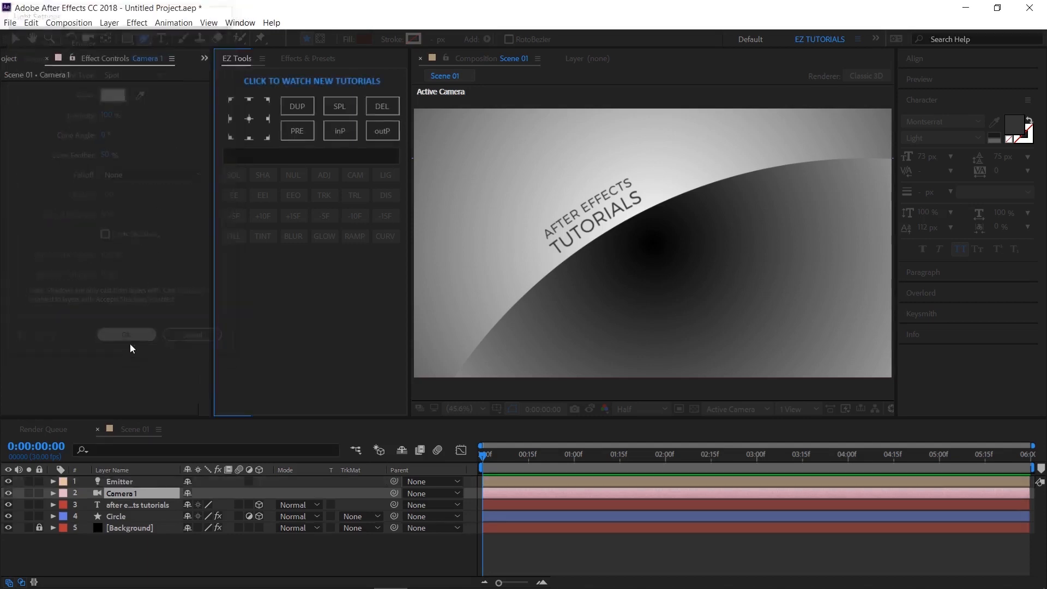
- Set the Emitter light's position to 135, 1175, 0
{"action": "left_click", "coordinate": [132, 479]}
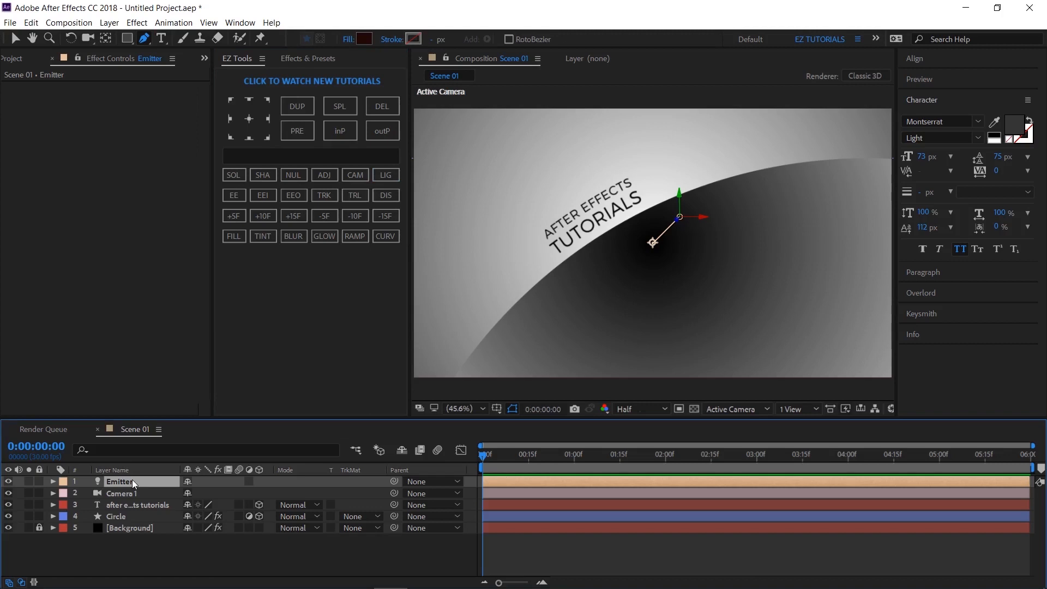
{"action": "key", "text": "p"}
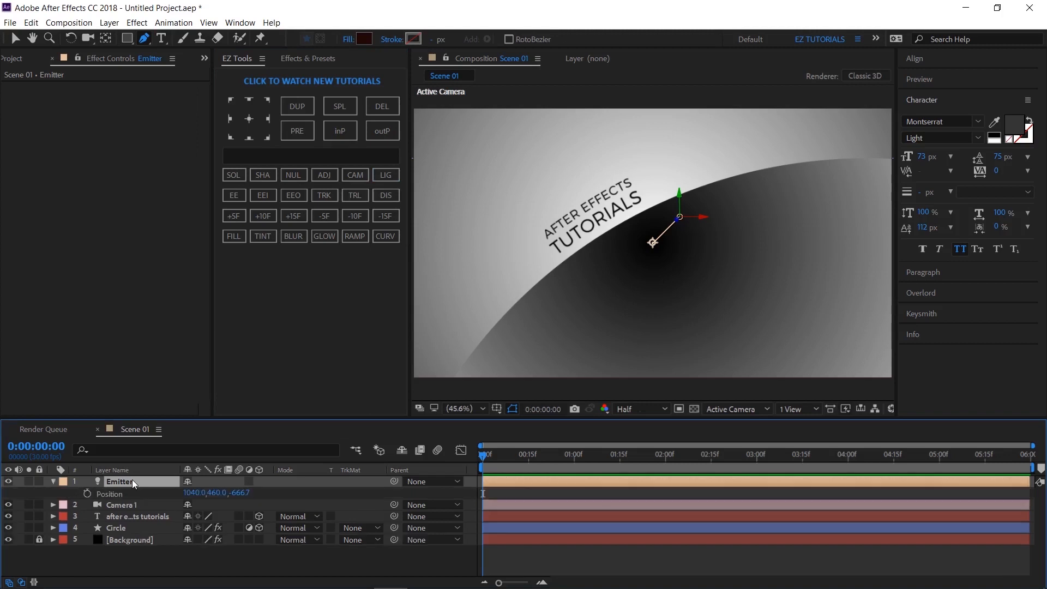
{"action": "left_click", "coordinate": [191, 497]}
{"action": "type", "text": "135"}
{"action": "key", "text": "Tab"}
{"action": "type", "text": "117"}
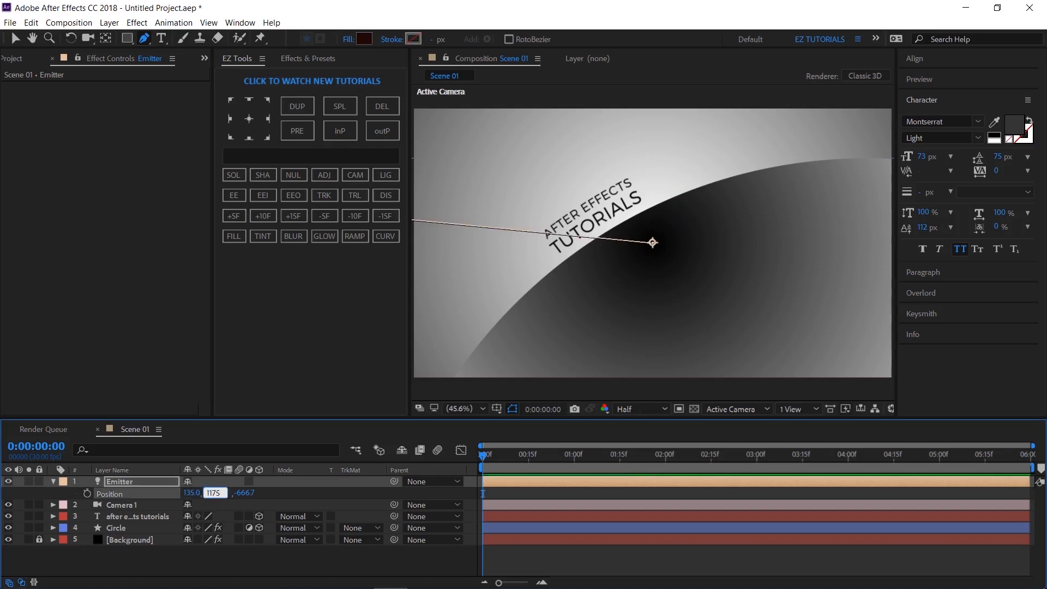
{"action": "key", "text": "Tab"}
{"action": "type", "text": "0"}
{"action": "key", "text": "Return"}
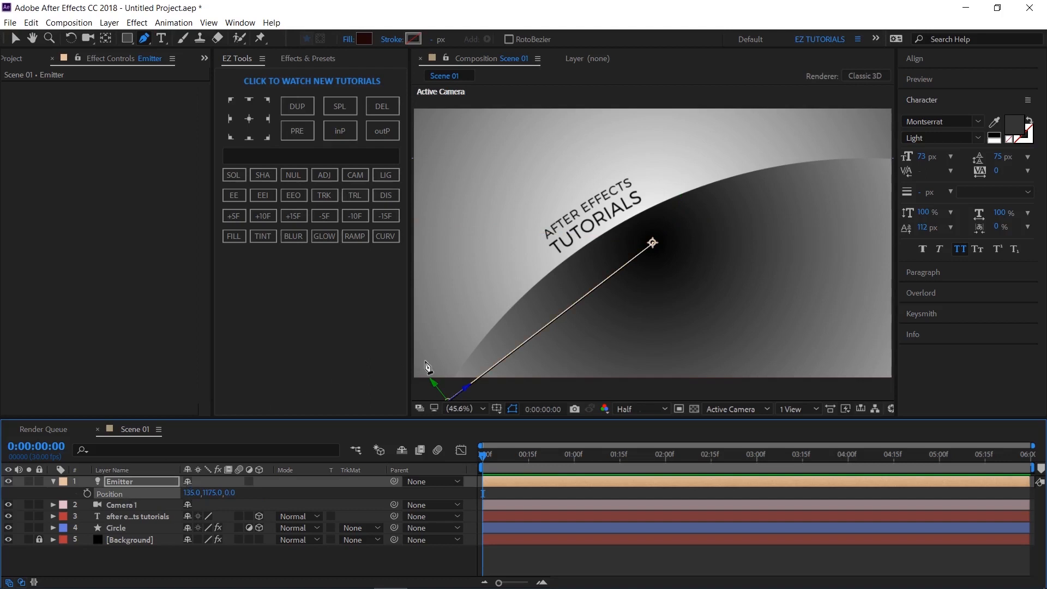
- Keyframe the Emitter light's position at the start and set it to 2000, 190 at 0:00:02:00
{"action": "key", "text": "comma"}
{"action": "key", "text": "comma"}
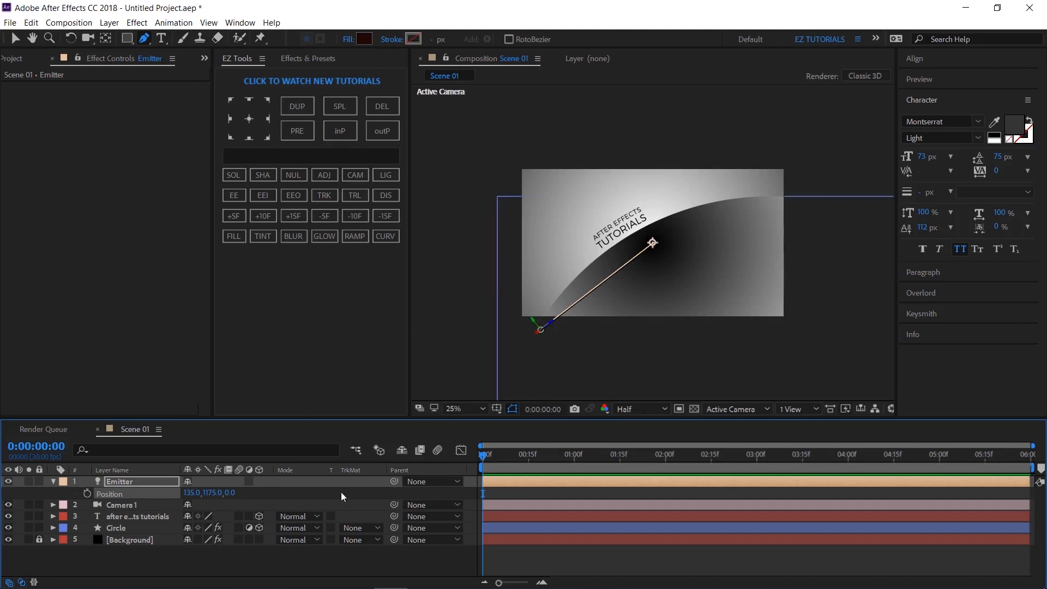
{"action": "left_click", "coordinate": [87, 493]}
{"action": "left_click", "coordinate": [665, 462]}
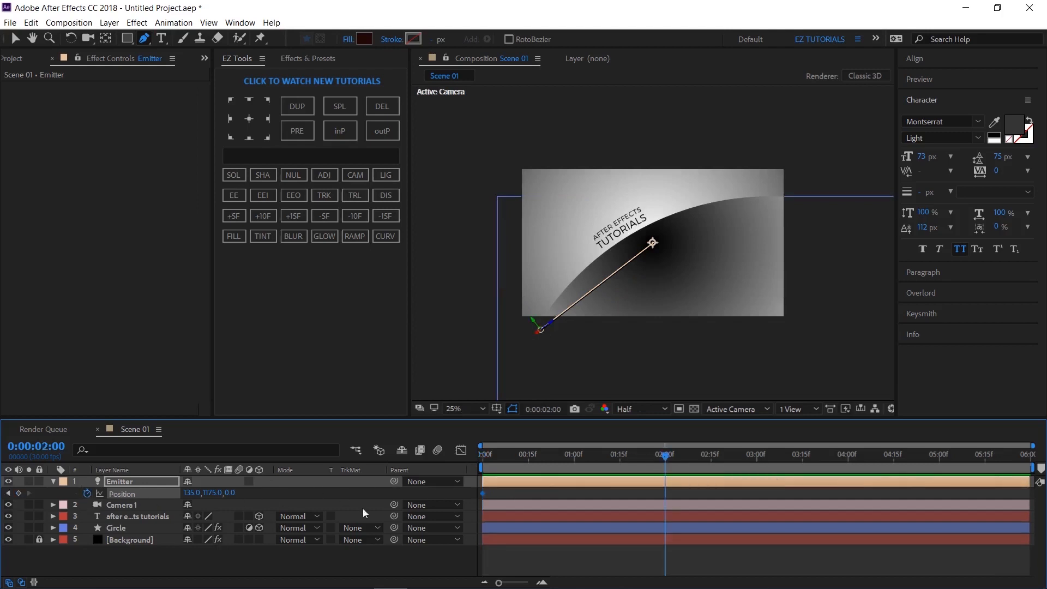
{"action": "left_click", "coordinate": [192, 493]}
{"action": "type", "text": "2000"}
{"action": "key", "text": "Tab"}
{"action": "type", "text": "19"}
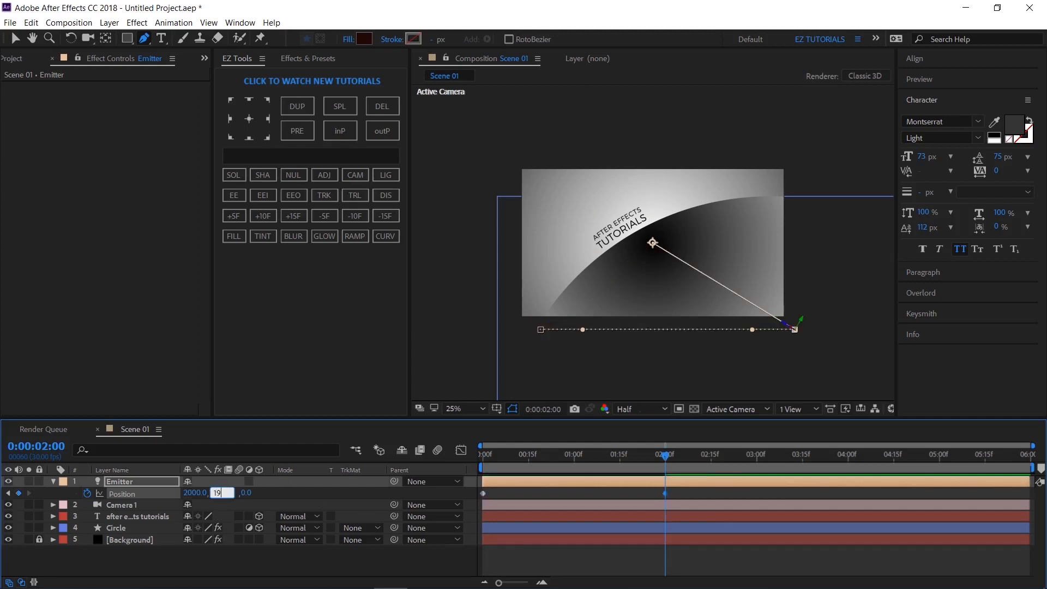
{"action": "type", "text": "0"}
{"action": "key", "text": "Return"}
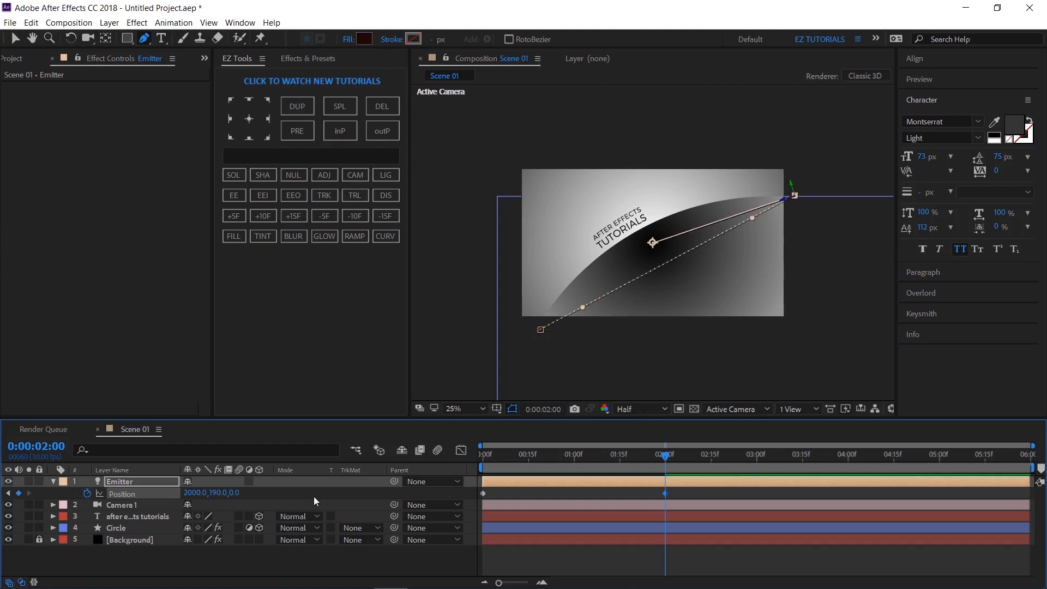
- Bend the Emitter light's motion path so that it follows the curved edge of the circle
{"action": "key", "text": "v"}
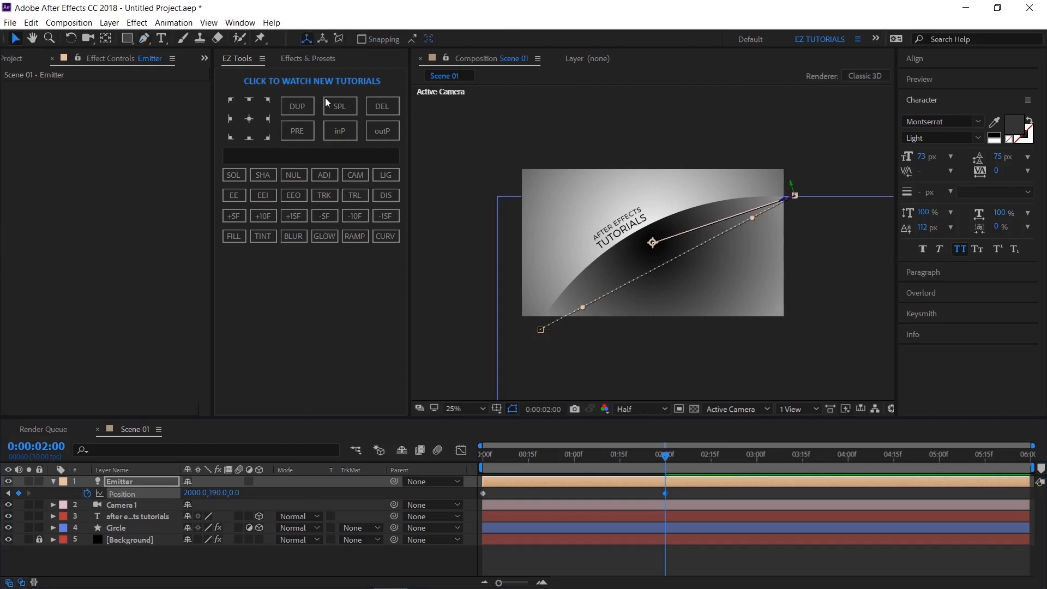
{"action": "left_click_drag", "start_coordinate": [751, 220], "coordinate": [663, 200]}
{"action": "left_click_drag", "start_coordinate": [583, 307], "coordinate": [571, 260]}
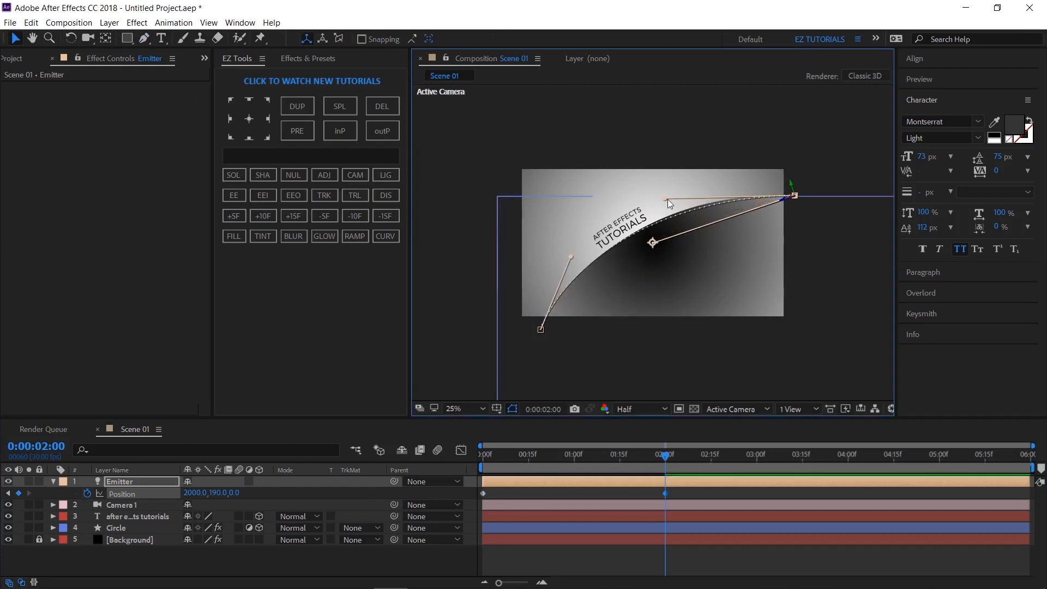
{"action": "left_click_drag", "start_coordinate": [667, 199], "coordinate": [673, 188]}
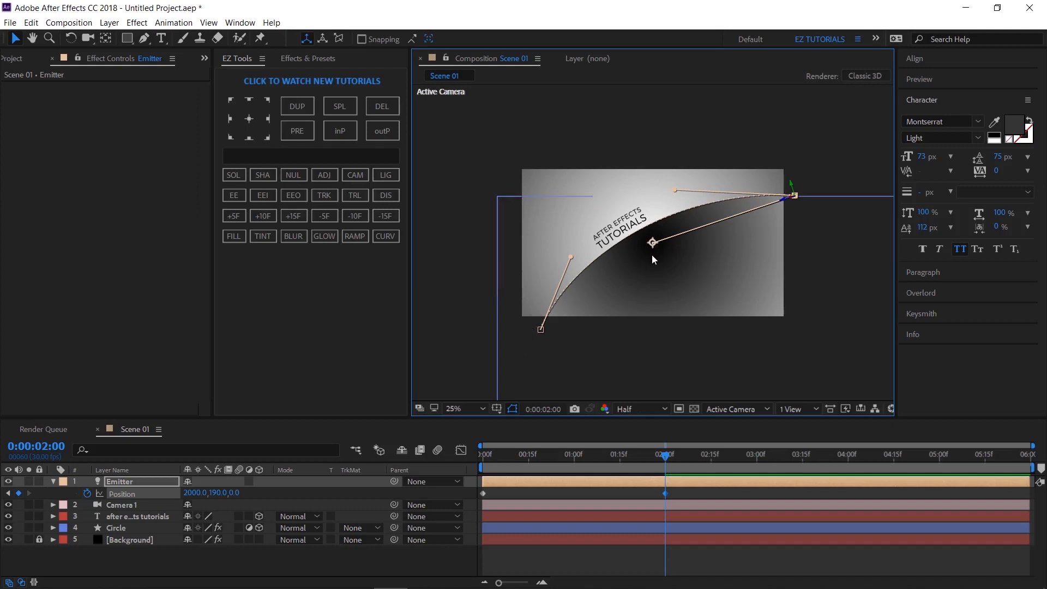
- Set the Emitter light's auto-orientation to Orient Along Path, then collapse and hide the layer
{"action": "right_click", "coordinate": [118, 485]}
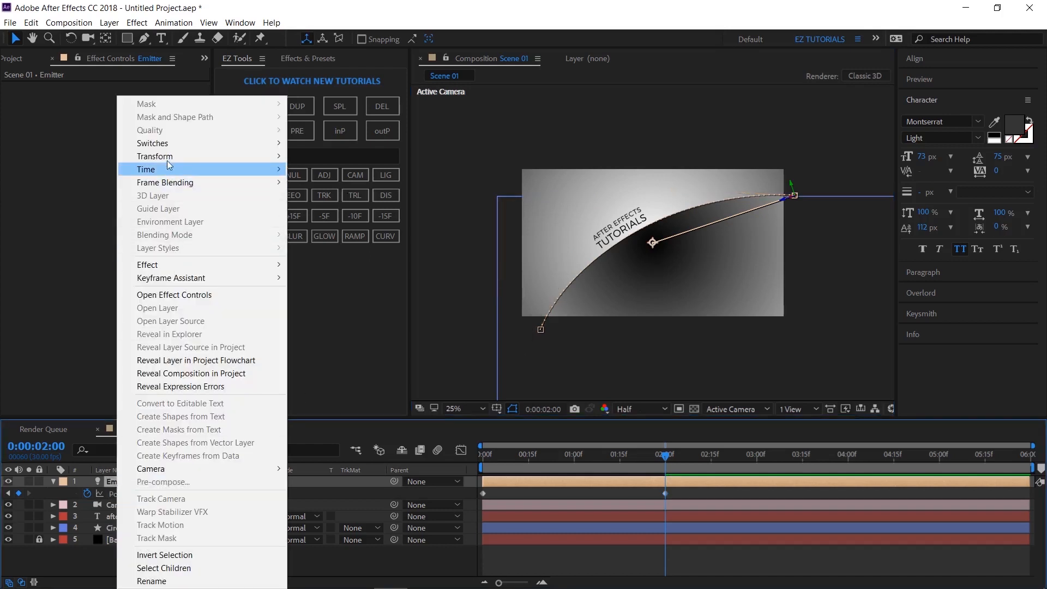
{"action": "mouse_move", "coordinate": [167, 156]}
{"action": "left_click", "coordinate": [327, 355]}
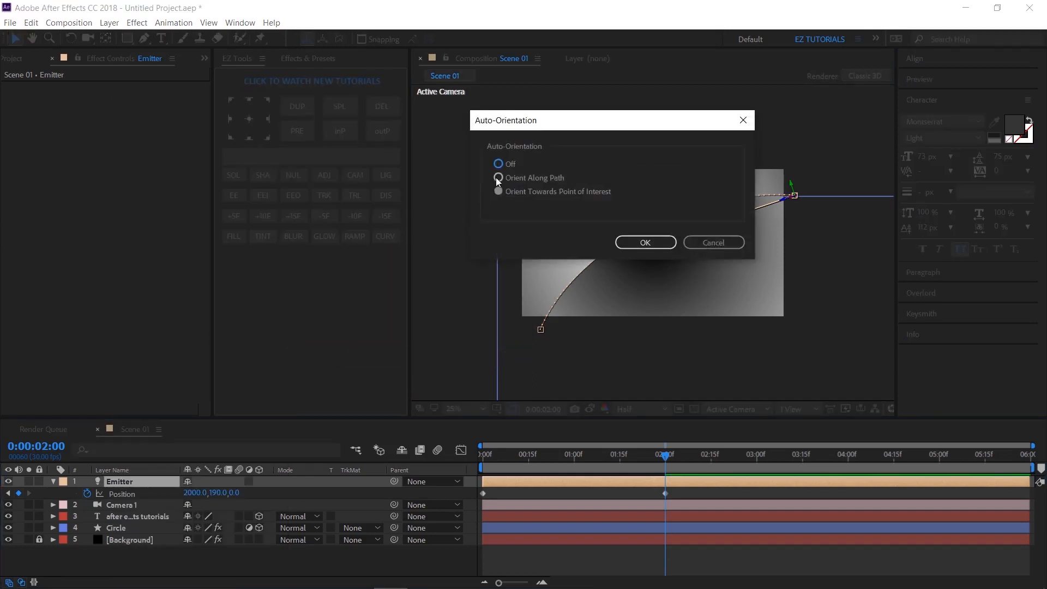
{"action": "left_click", "coordinate": [642, 240]}
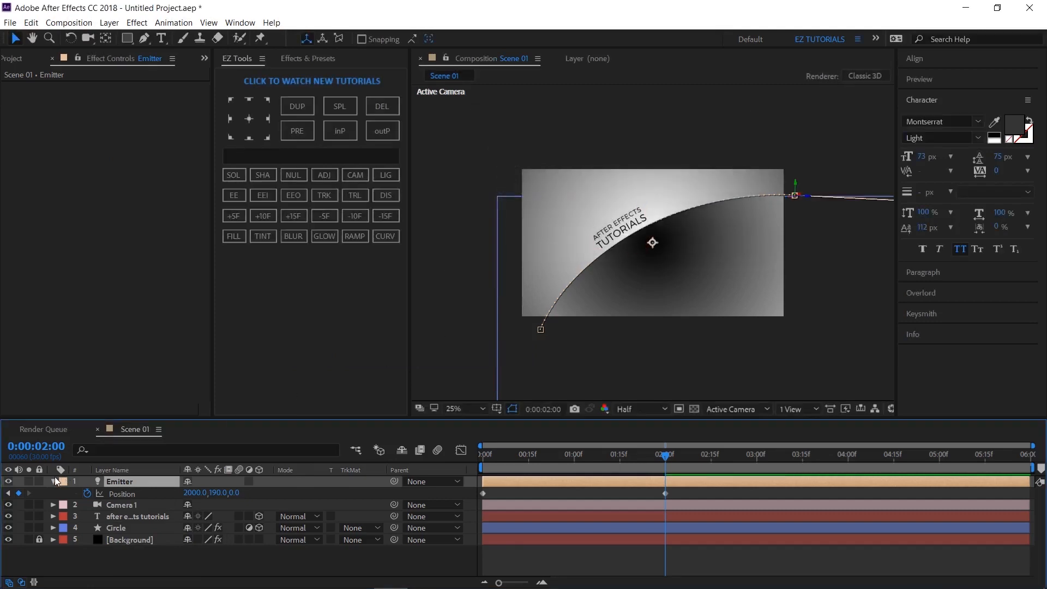
{"action": "left_click", "coordinate": [53, 480]}
{"action": "left_click", "coordinate": [9, 481]}
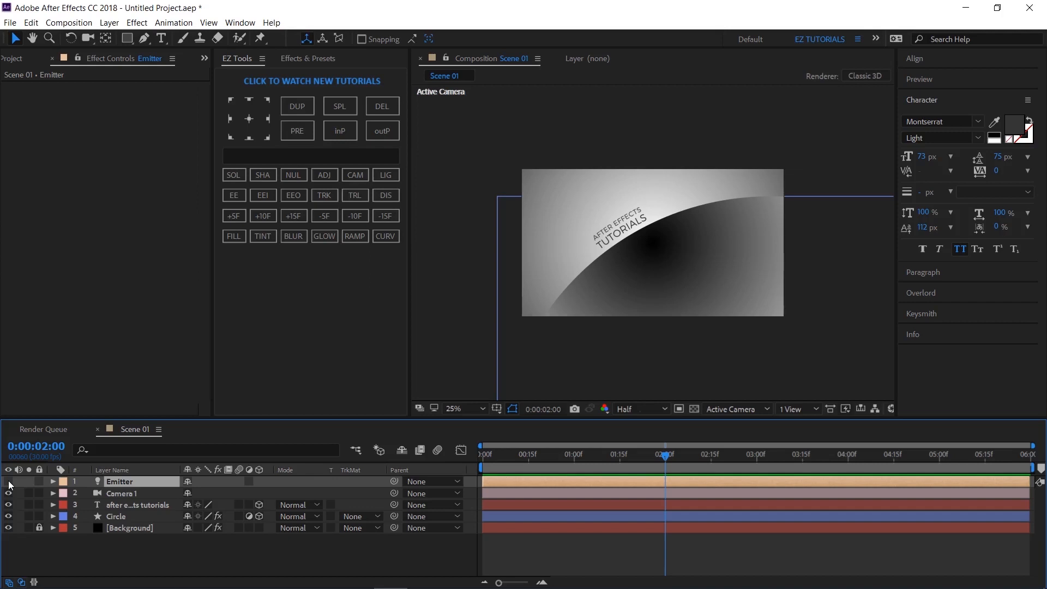
- Create a solid layer named Particles
{"action": "left_click", "coordinate": [253, 155]}
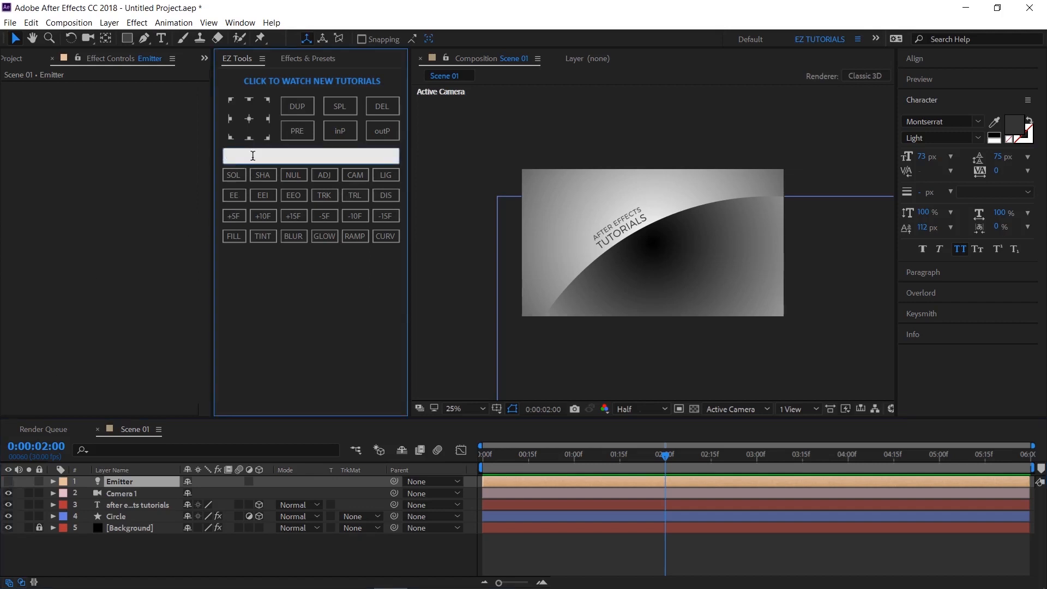
{"action": "type", "text": "Particles"}
{"action": "left_click", "coordinate": [235, 174]}
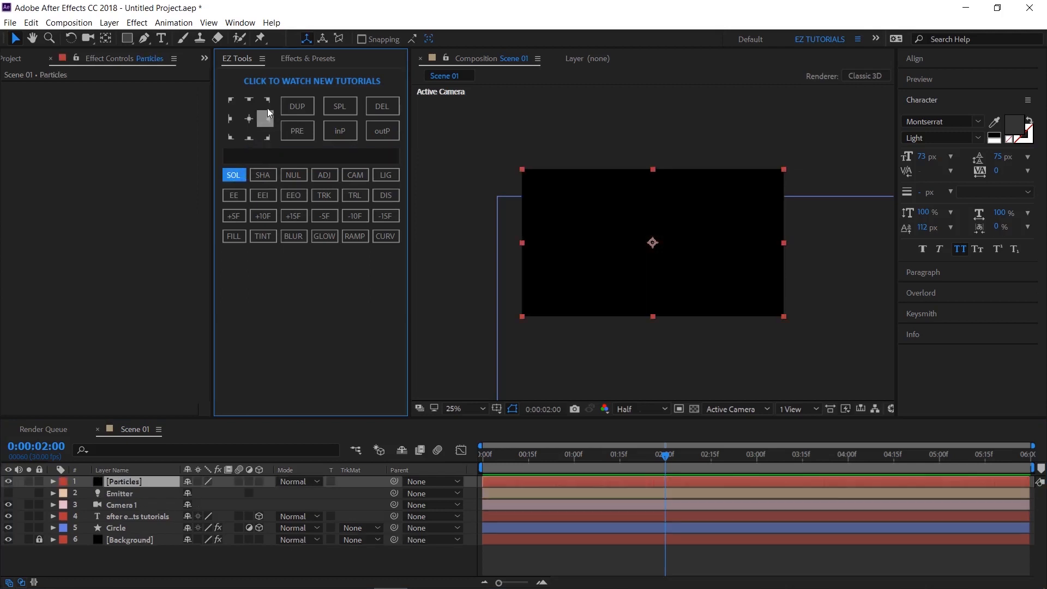
- Find the Particular effect and apply it to the Particles layer
{"action": "left_click", "coordinate": [294, 60]}
{"action": "left_click", "coordinate": [289, 74]}
{"action": "left_click_drag", "start_coordinate": [290, 73], "coordinate": [205, 75]}
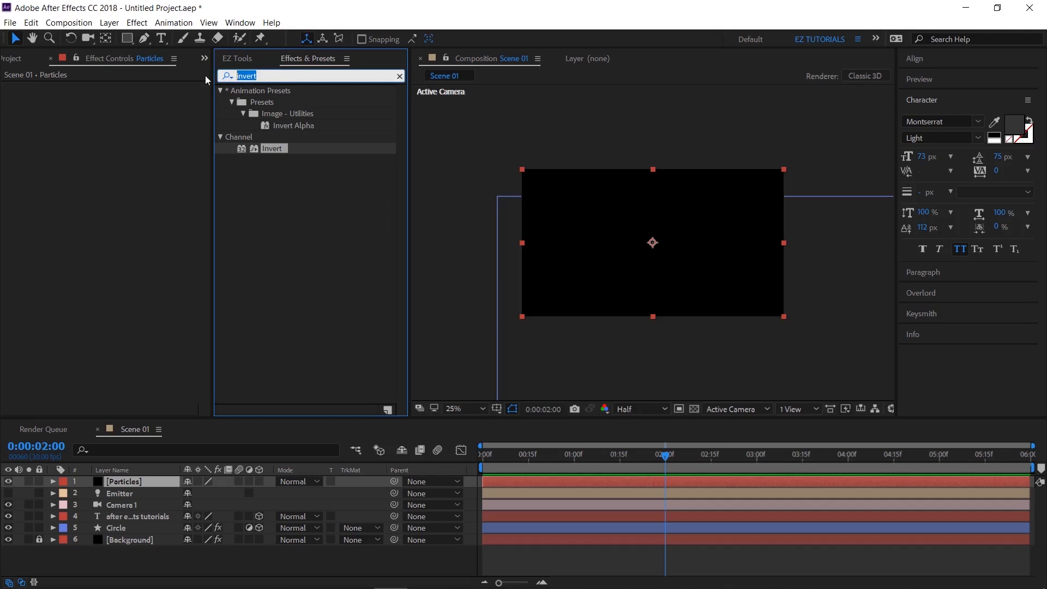
{"action": "type", "text": "Particu"}
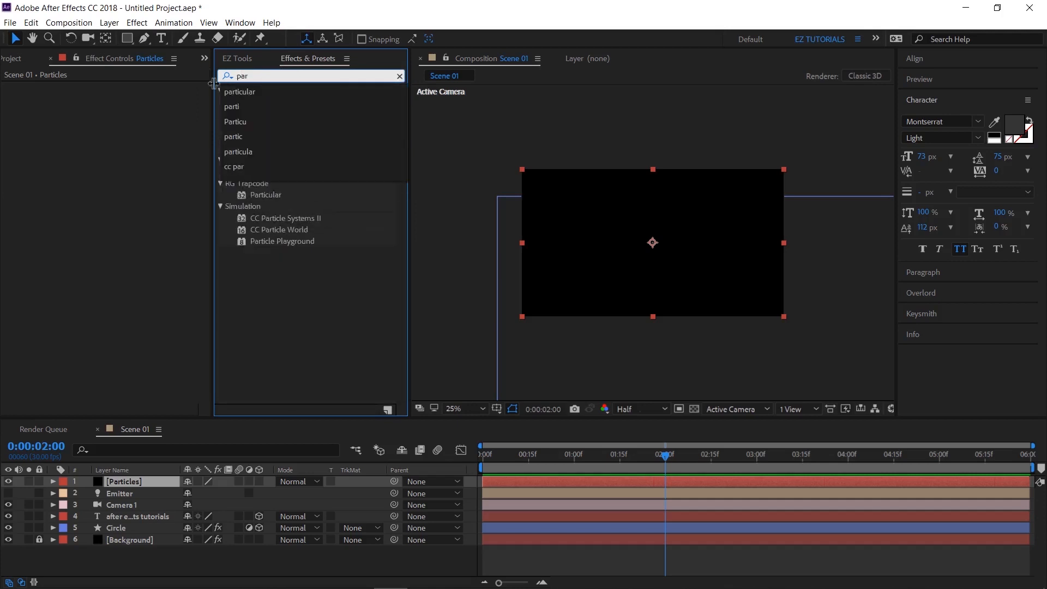
{"action": "double_click", "coordinate": [265, 102]}
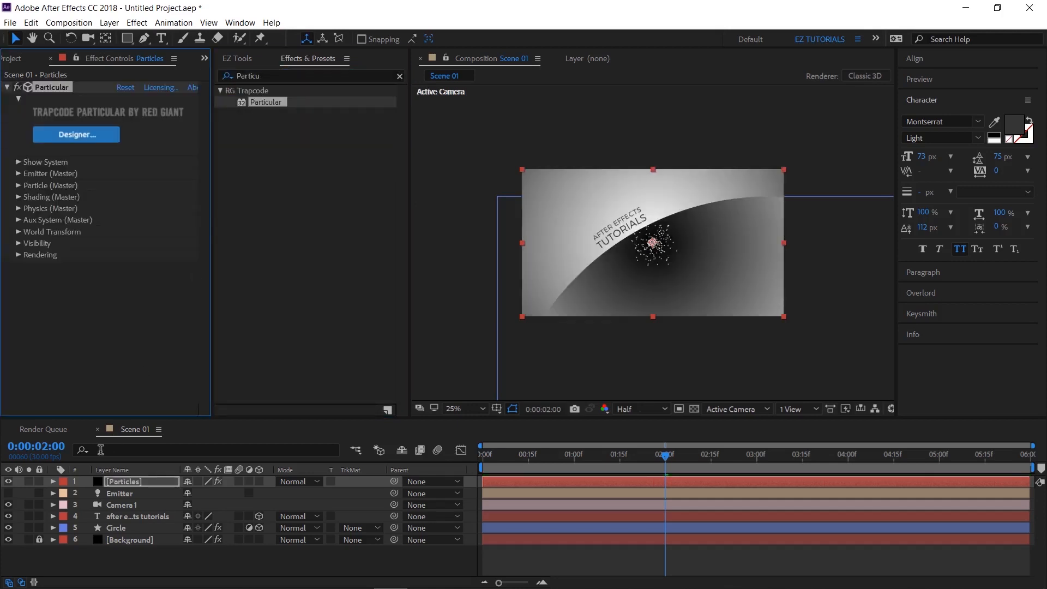
- Arrange the layers with Circle above Particles and Particles above the title text, and rename the title layer to Text
{"action": "mouse_move", "coordinate": [111, 482]}
{"action": "left_mouse_down"}
{"action": "mouse_move", "coordinate": [116, 518]}
{"action": "mouse_move", "coordinate": [119, 501]}
{"action": "left_mouse_up"}
{"action": "left_click", "coordinate": [123, 526]}
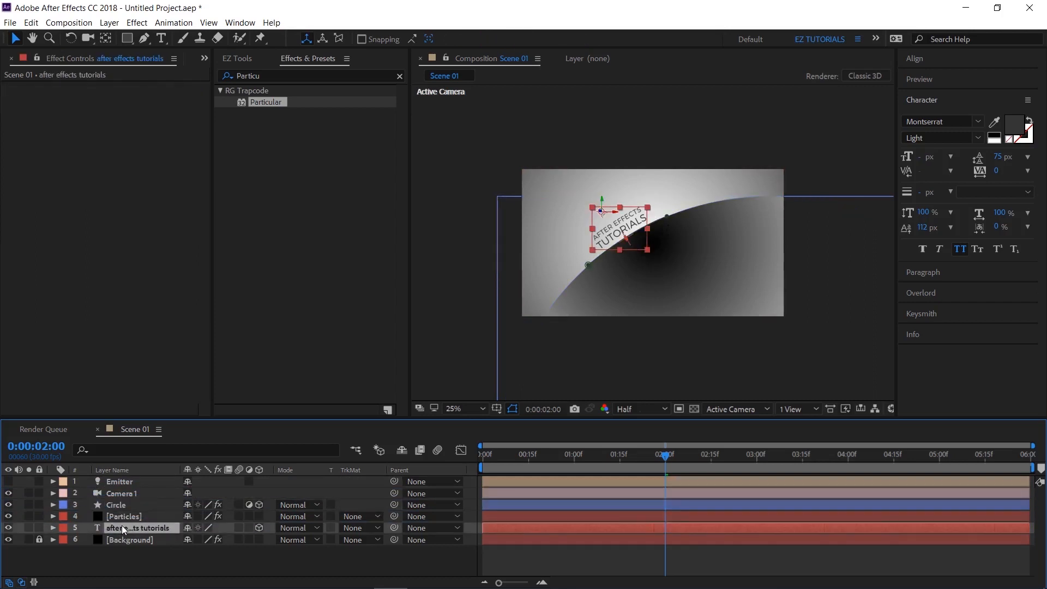
{"action": "key", "text": "Return"}
{"action": "type", "text": "Text"}
{"action": "key", "text": "Return"}
- Set the Particular emitter type to Light(s) and the Emitter Size XYZ to 0 on the Particles layer
{"action": "left_click", "coordinate": [140, 517]}
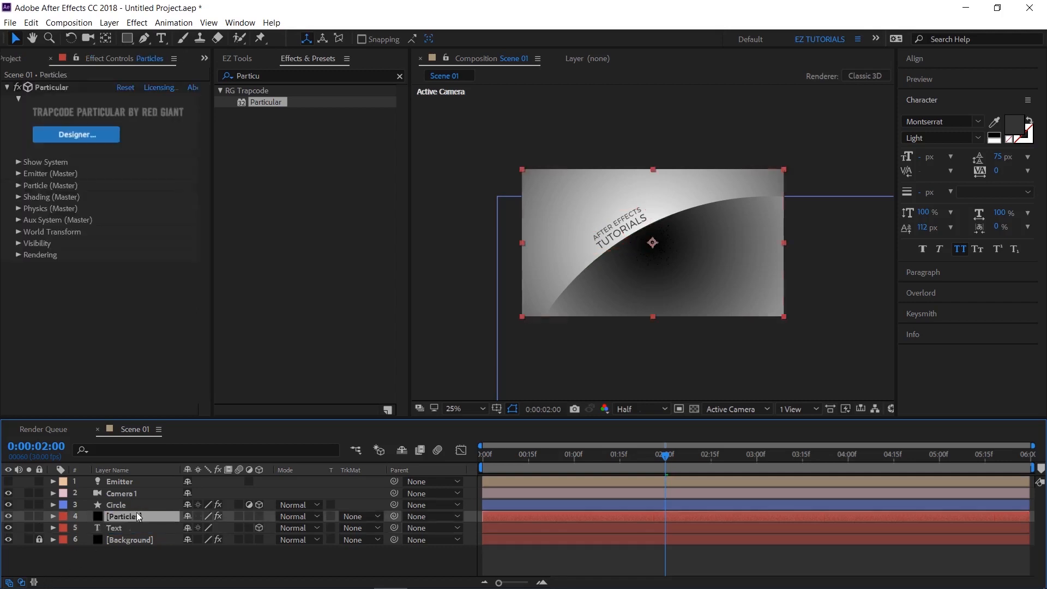
{"action": "left_click", "coordinate": [18, 174]}
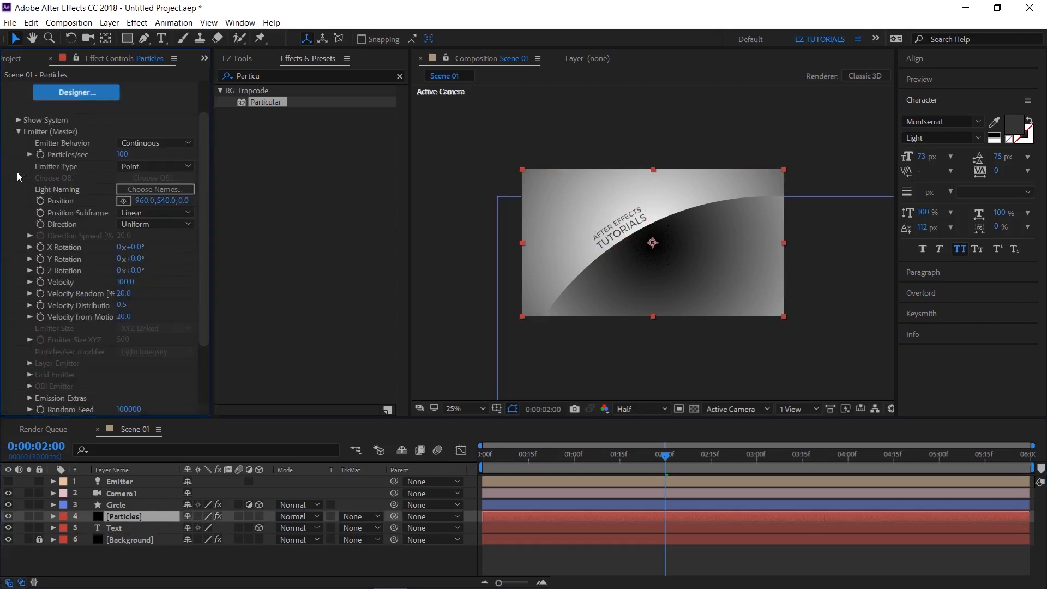
{"action": "left_click", "coordinate": [143, 165]}
{"action": "left_click", "coordinate": [152, 231]}
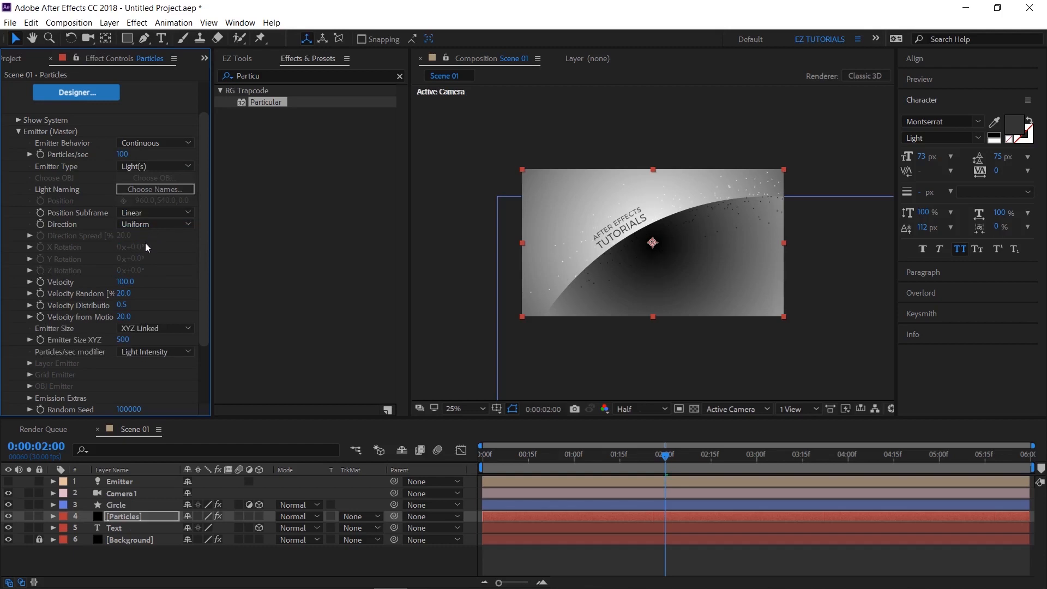
{"action": "left_click", "coordinate": [123, 339]}
{"action": "type", "text": "0"}
{"action": "key", "text": "Return"}
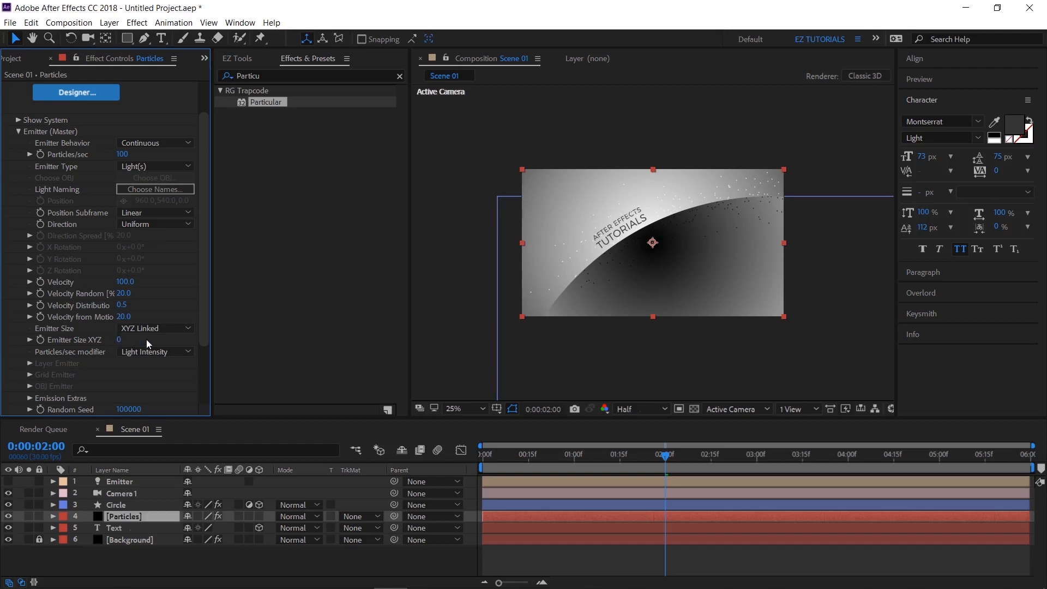
- Set the emitter's Velocity from Motion to 0 and its Direction to Disc
{"action": "left_click", "coordinate": [126, 317]}
{"action": "type", "text": "0"}
{"action": "left_click", "coordinate": [140, 225]}
{"action": "left_click", "coordinate": [145, 278]}
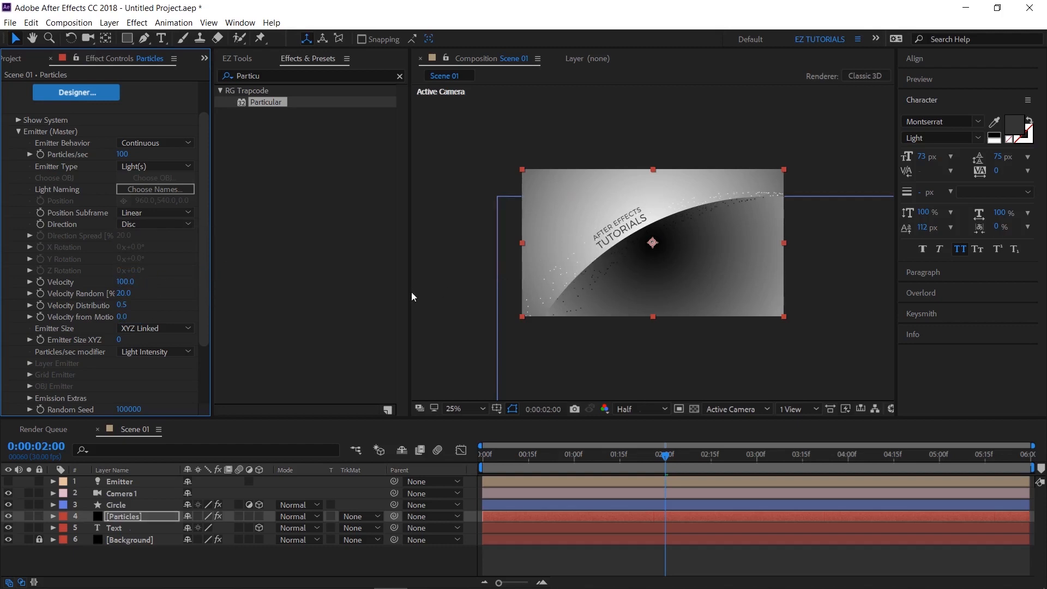
- Set the emitter's Velocity to 700 and Velocity Random to 65%
{"action": "left_click", "coordinate": [125, 282]}
{"action": "type", "text": "700"}
{"action": "key", "text": "Tab"}
{"action": "type", "text": "65"}
{"action": "key", "text": "Return"}
- Keyframe the emitter's Particles/sec at 500 on 0:00:02:00 and at 0 one frame further, on 0:00:02:01
{"action": "left_click", "coordinate": [123, 154]}
{"action": "type", "text": "500"}
{"action": "key", "text": "Return"}
{"action": "key", "text": "space"}
{"action": "key", "text": "space"}
{"action": "left_click", "coordinate": [941, 80]}
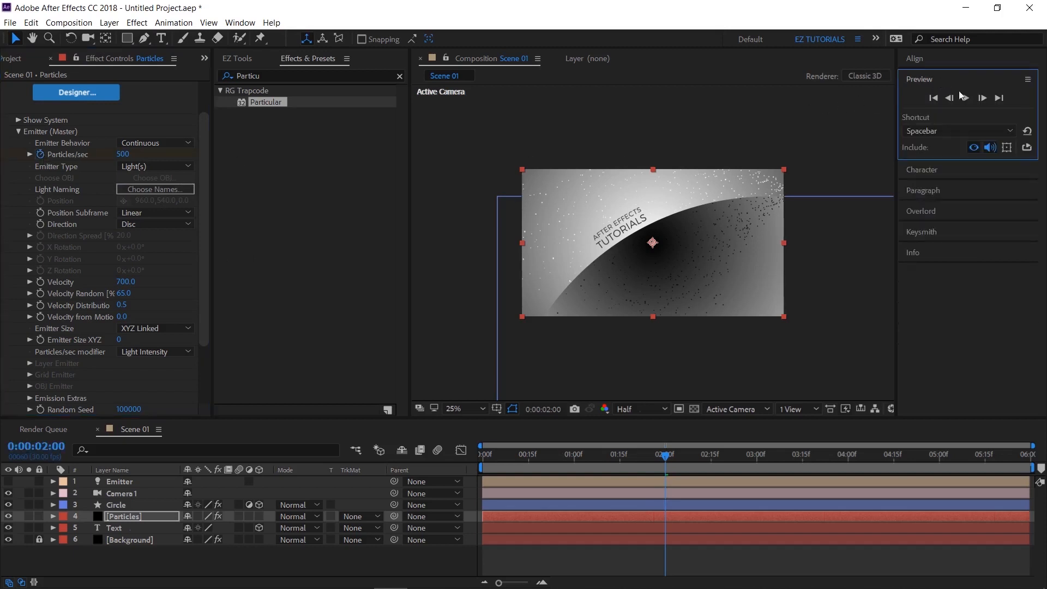
{"action": "left_click", "coordinate": [980, 98]}
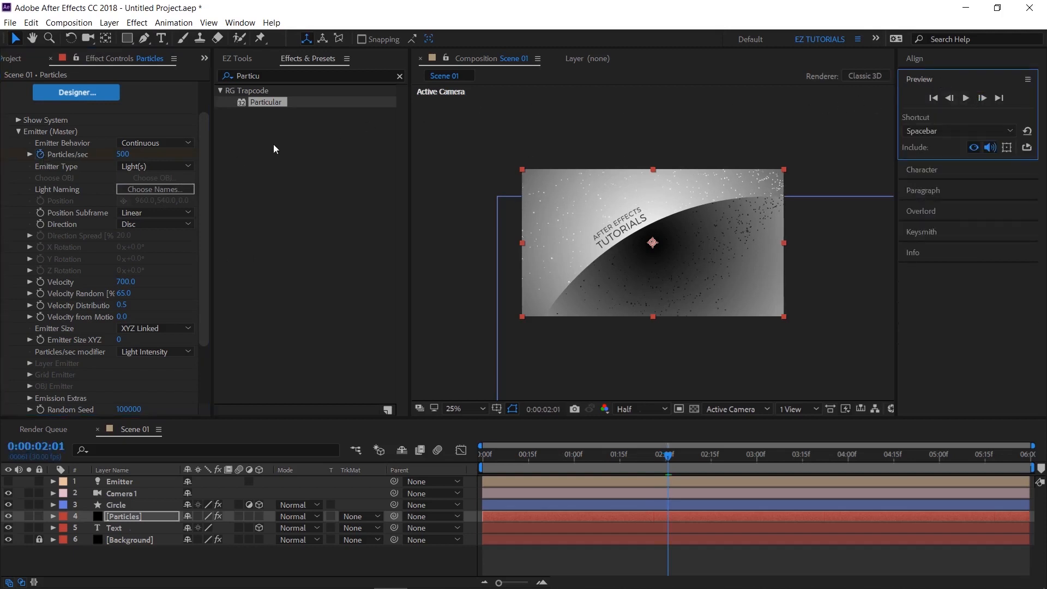
{"action": "left_click", "coordinate": [124, 154]}
{"action": "type", "text": "0"}
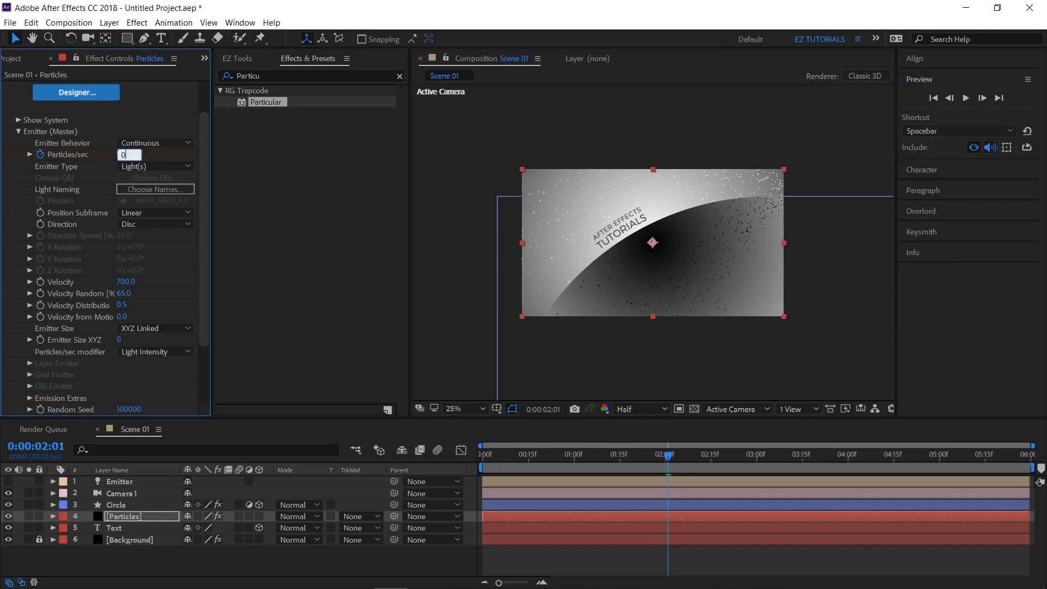
{"action": "key", "text": "Return"}
- Set the particles' Life Random to 50% and Sphere Feather to 0
{"action": "scroll", "coordinate": [28, 242], "scroll_direction": "down", "scroll_amount": 3}
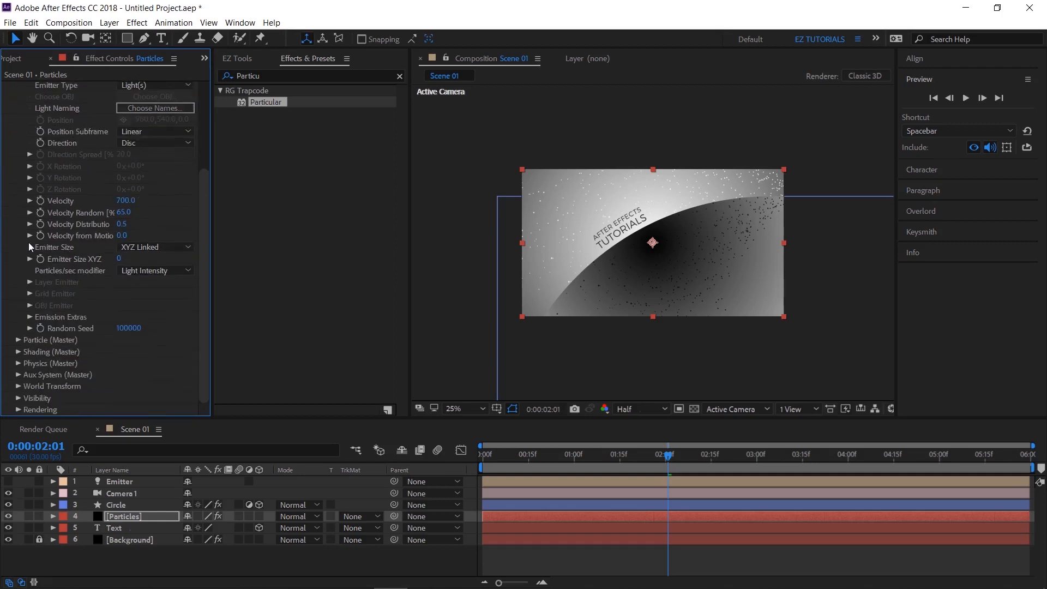
{"action": "left_click", "coordinate": [18, 339]}
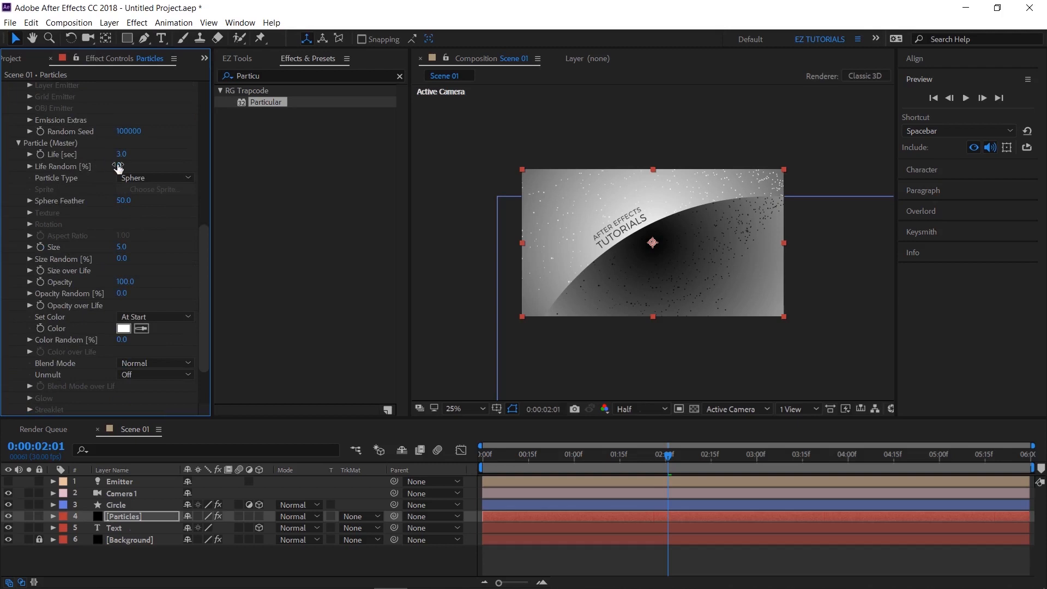
{"action": "type", "text": "50"}
{"action": "key", "text": "Return"}
{"action": "left_click", "coordinate": [123, 201]}
{"action": "type", "text": "0"}
{"action": "key", "text": "Return"}
- Set the particle Size to 7 and Size Random to 60%
{"action": "left_click", "coordinate": [120, 247]}
{"action": "left_click", "coordinate": [121, 259]}
{"action": "type", "text": "60"}
{"action": "key", "text": "Return"}
- Apply the Size over Life preset that rises quickly and tapers to zero, and steepen its early rise
{"action": "left_click", "coordinate": [30, 270]}
{"action": "left_click_drag", "start_coordinate": [211, 208], "coordinate": [264, 209]}
{"action": "left_click", "coordinate": [217, 302]}
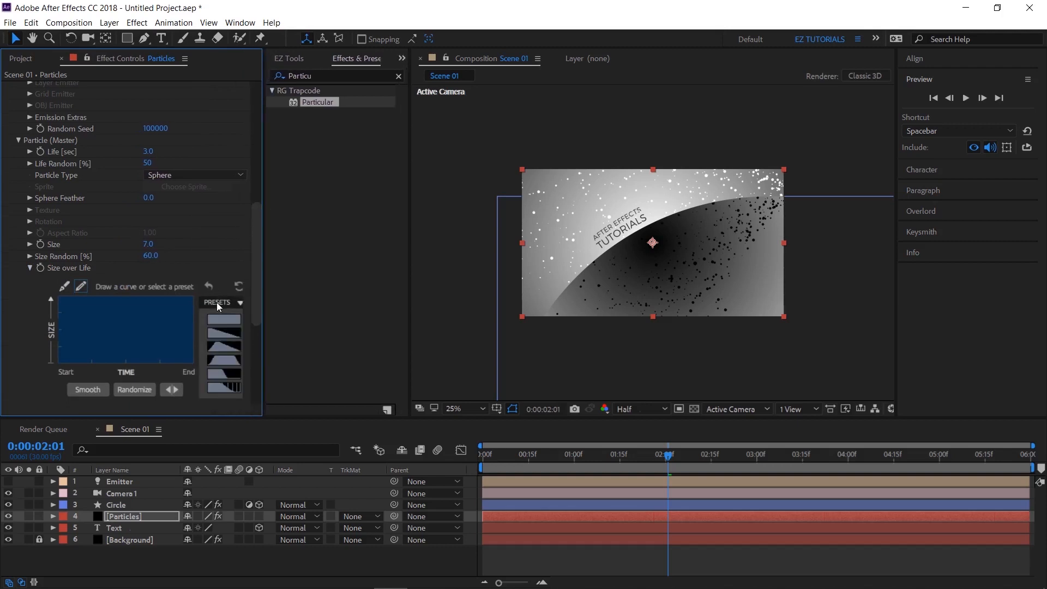
{"action": "left_click", "coordinate": [221, 348]}
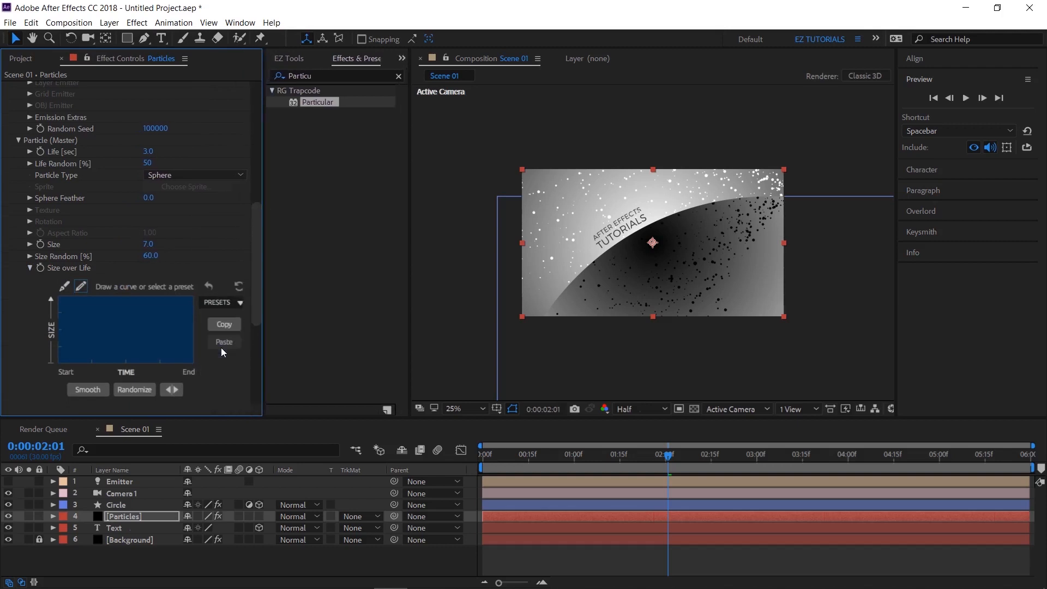
{"action": "left_click", "coordinate": [63, 288]}
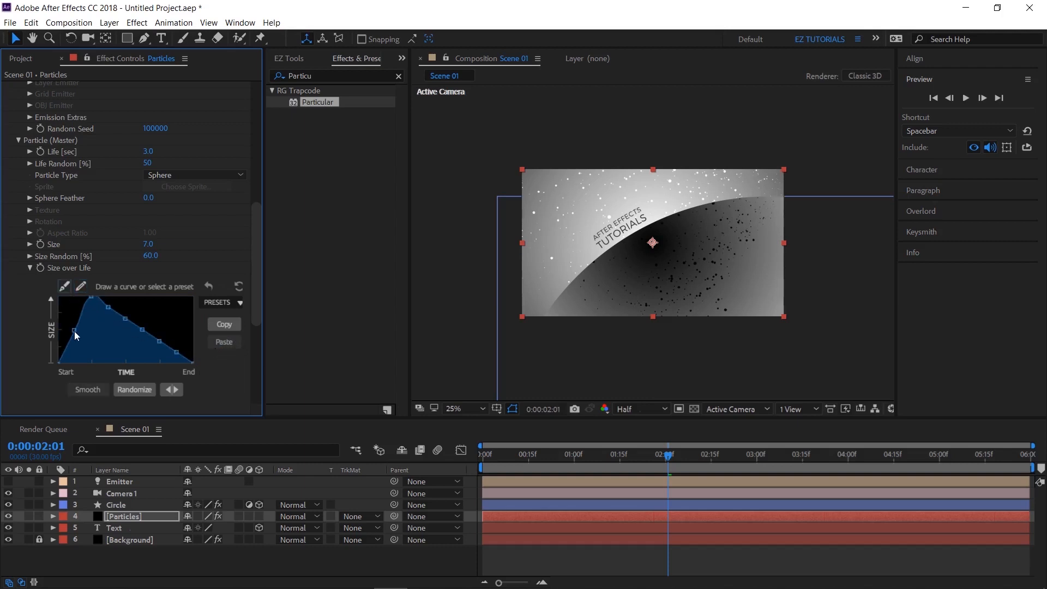
{"action": "left_click_drag", "start_coordinate": [74, 332], "coordinate": [67, 313]}
- Change the particle color to #434343
{"action": "scroll", "coordinate": [221, 330], "scroll_direction": "down", "scroll_amount": 4}
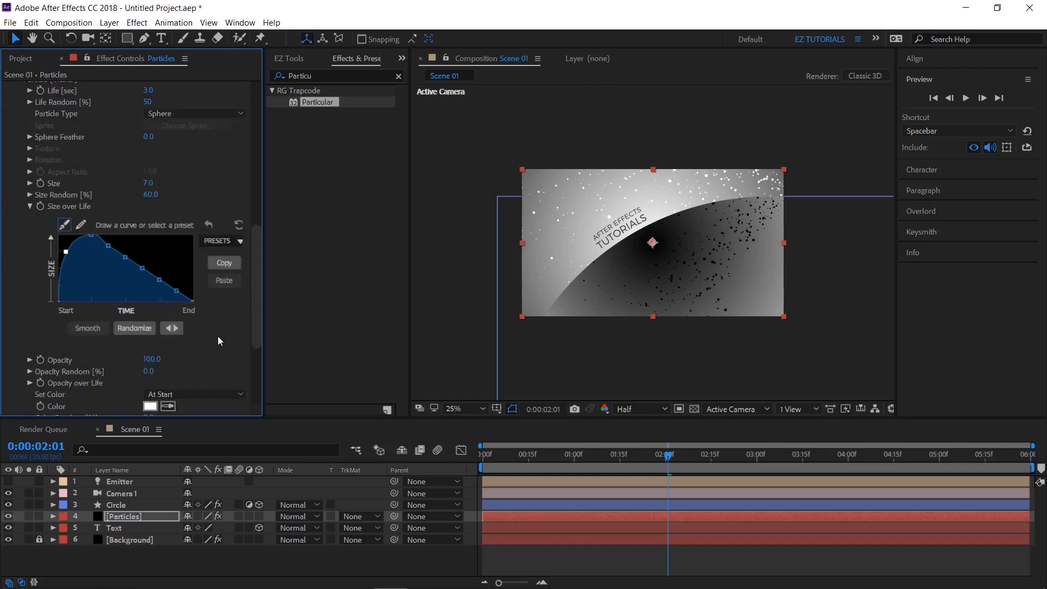
{"action": "left_click", "coordinate": [148, 377]}
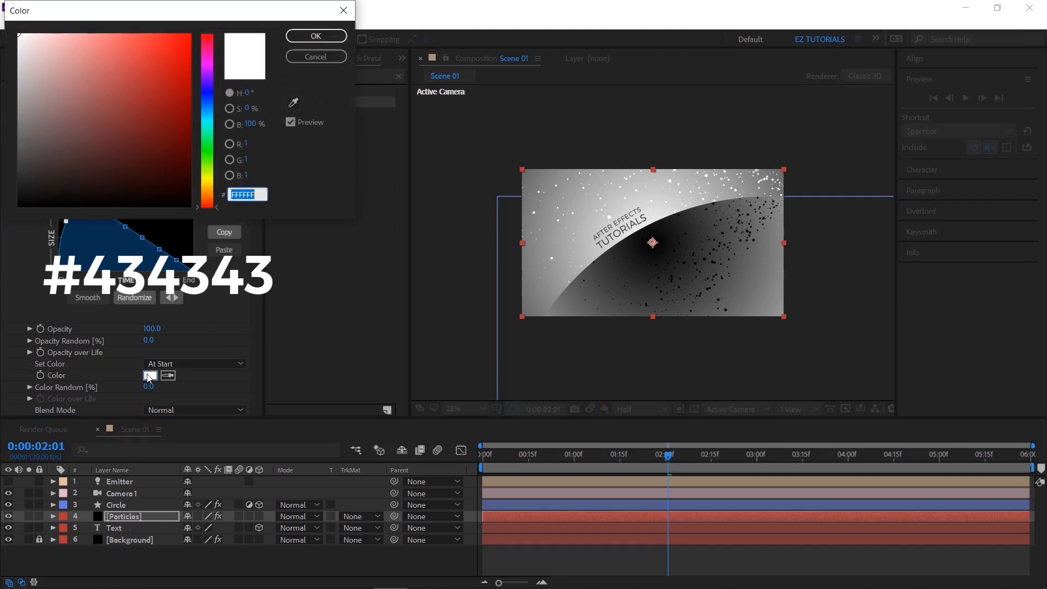
{"action": "type", "text": "4"}
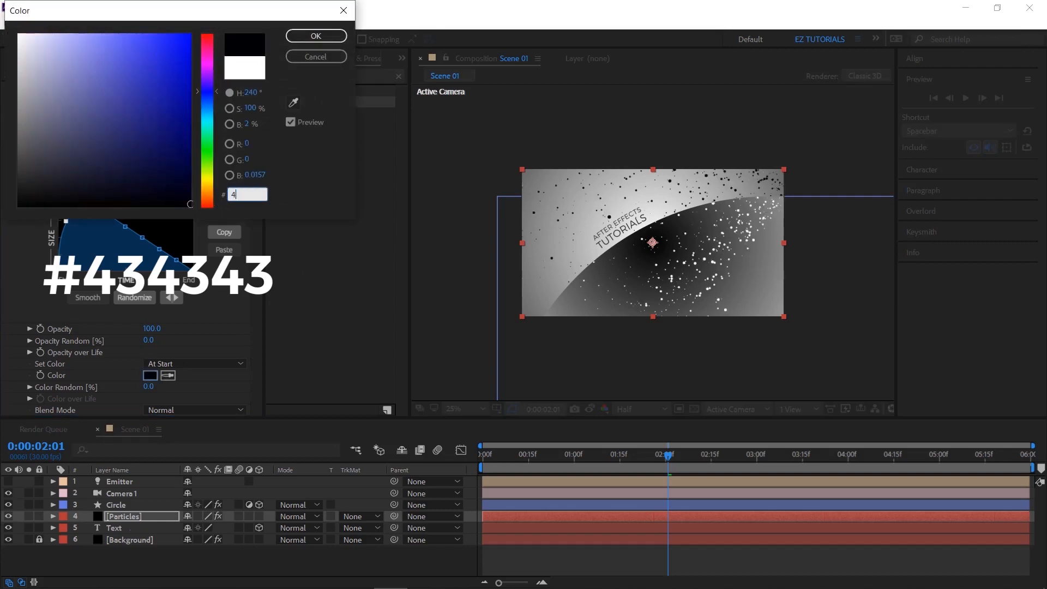
{"action": "type", "text": "34343"}
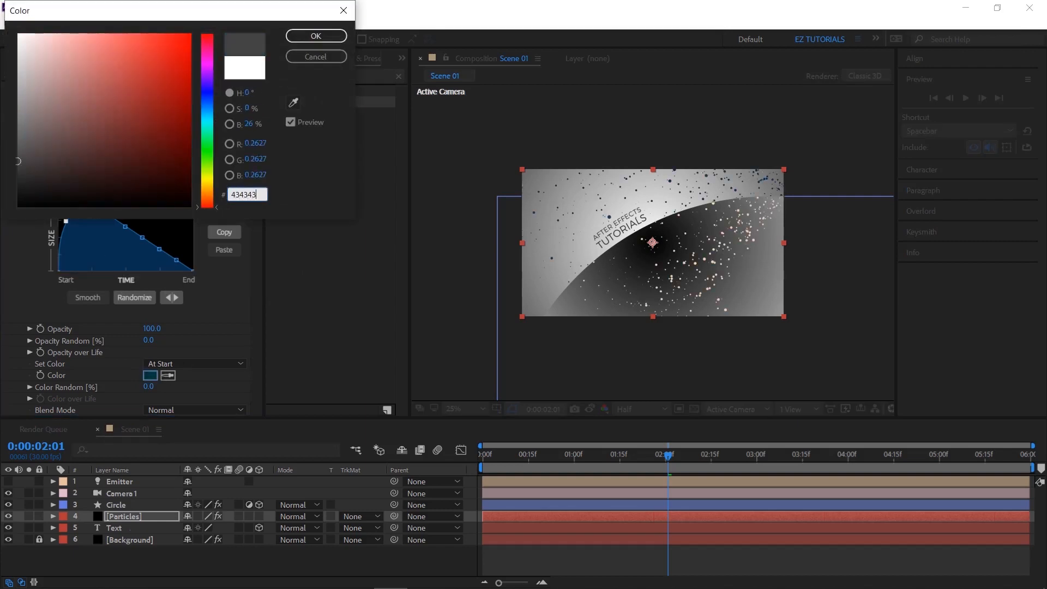
{"action": "key", "text": "Return"}
{"action": "scroll", "coordinate": [131, 349], "scroll_direction": "down", "scroll_amount": 5}
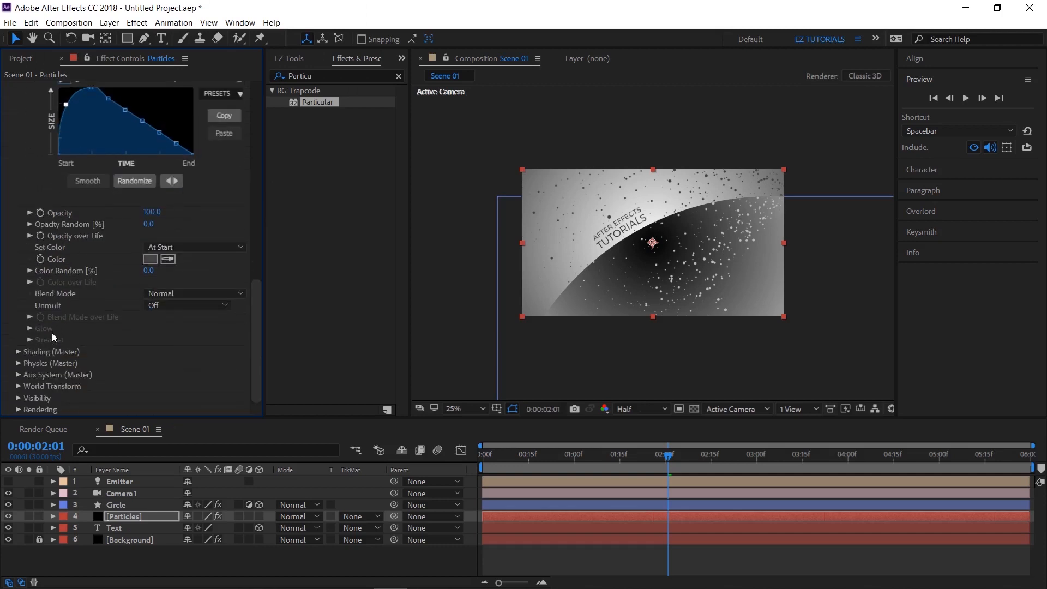
- Make the Aux System emit continuously at 200 particles per second
{"action": "left_click", "coordinate": [21, 374]}
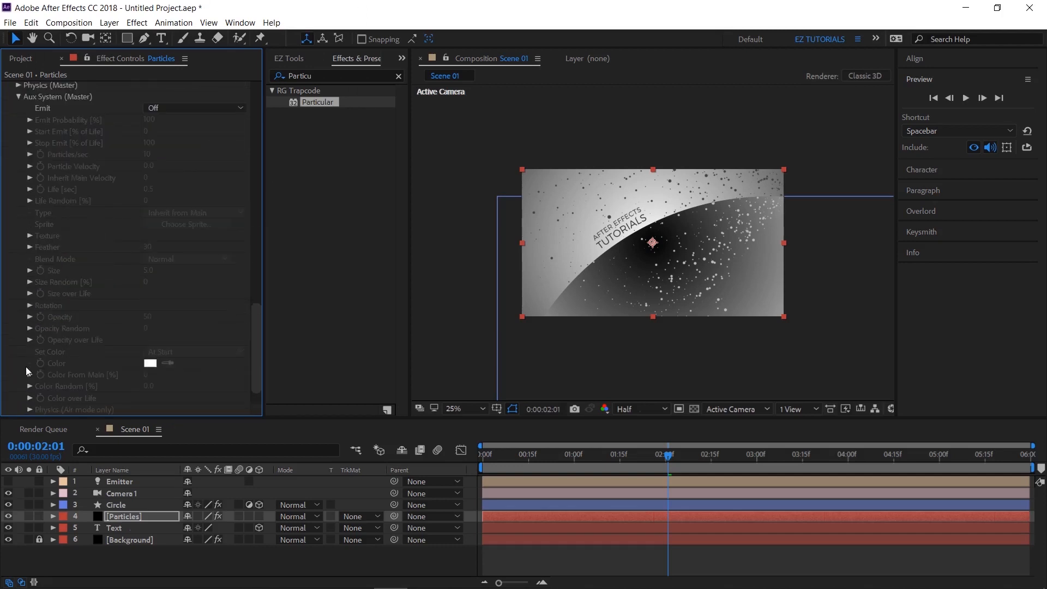
{"action": "left_click", "coordinate": [171, 110]}
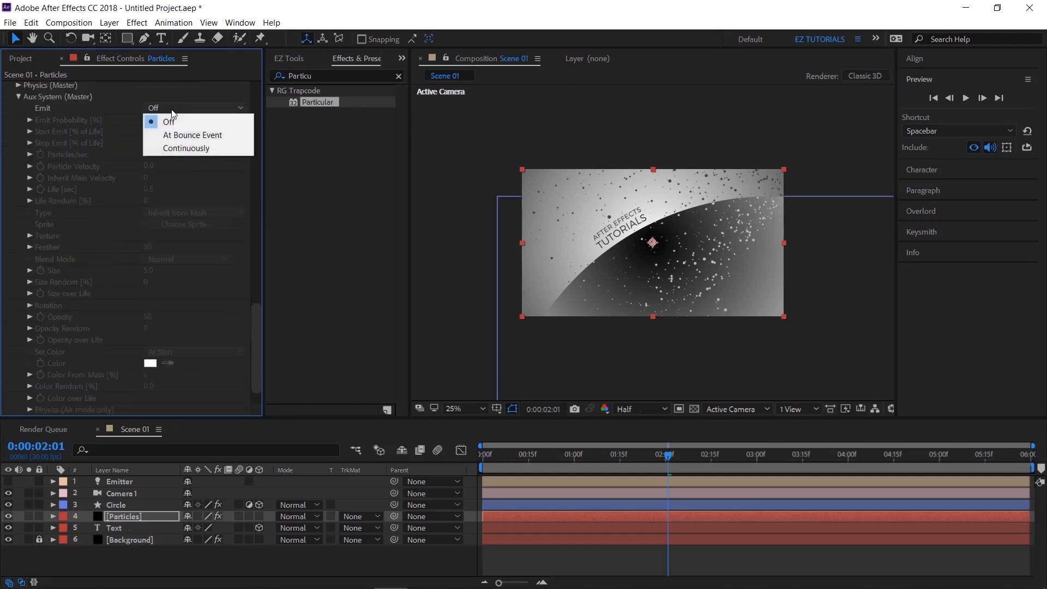
{"action": "left_click", "coordinate": [180, 149]}
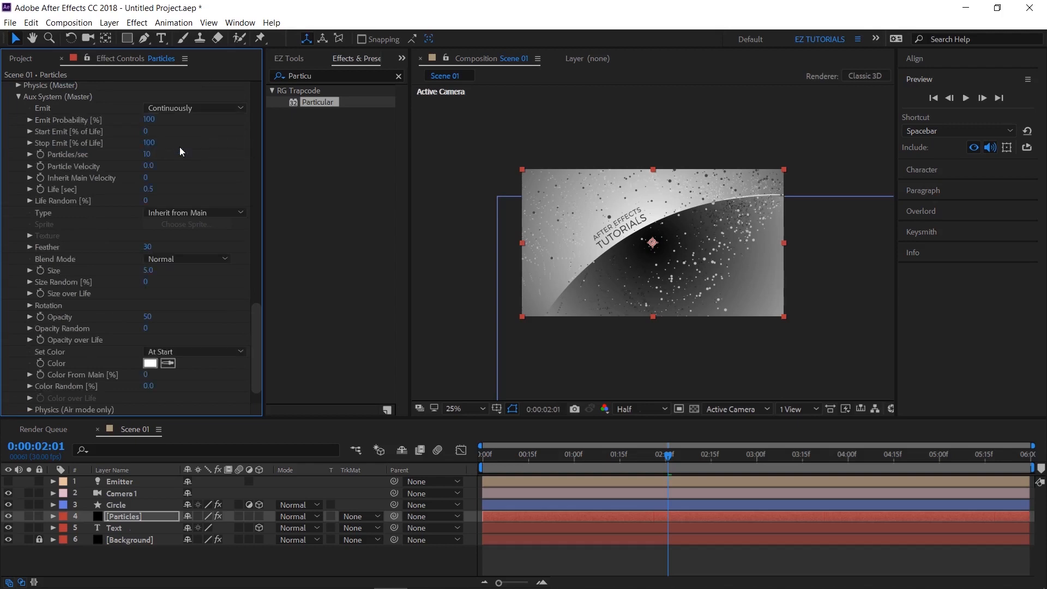
{"action": "left_click", "coordinate": [146, 154]}
{"action": "type", "text": "200"}
{"action": "key", "text": "Return"}
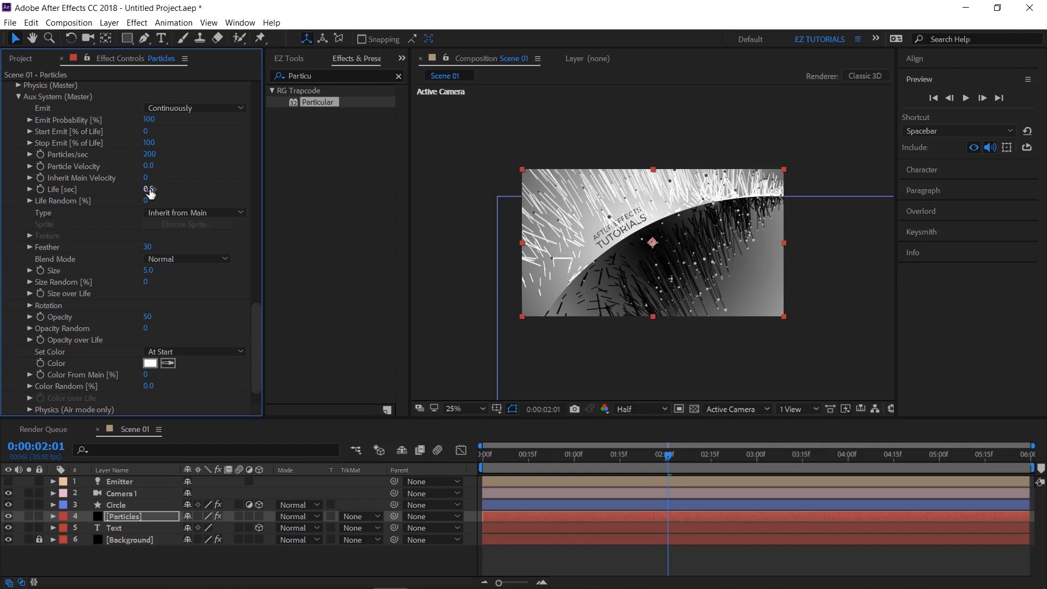
- Set the Aux System particles' Life to 2 seconds and Size to 1.5
{"action": "left_click", "coordinate": [149, 190]}
{"action": "type", "text": "2"}
{"action": "key", "text": "Return"}
{"action": "left_click", "coordinate": [147, 271]}
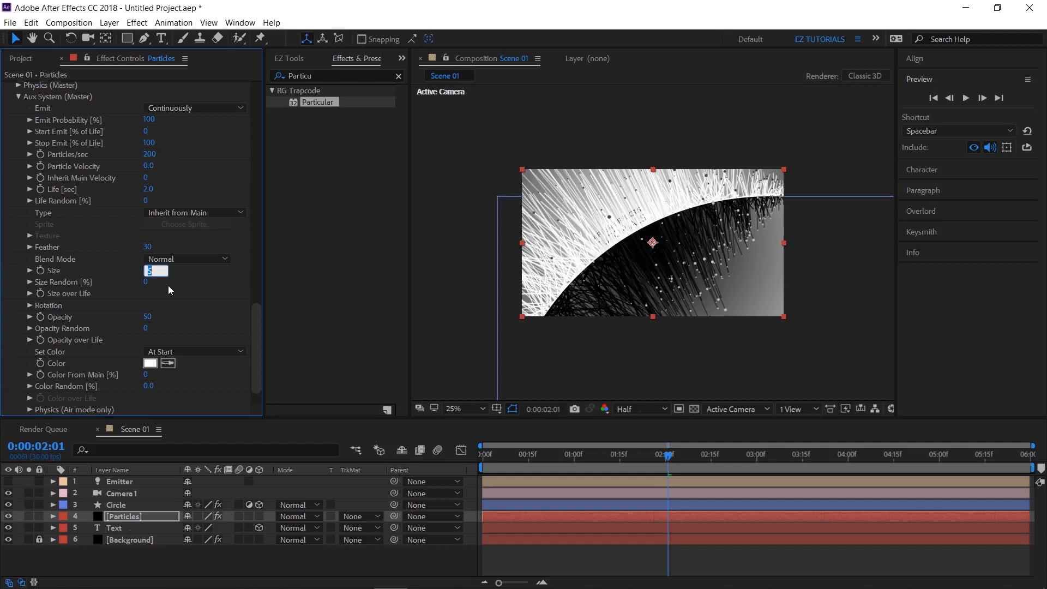
{"action": "type", "text": "1.5"}
{"action": "key", "text": "Return"}
- Apply the Size over Life preset that falls linearly to zero to the Aux System particles
{"action": "left_click", "coordinate": [29, 293]}
{"action": "scroll", "coordinate": [97, 300], "scroll_direction": "down", "scroll_amount": 2}
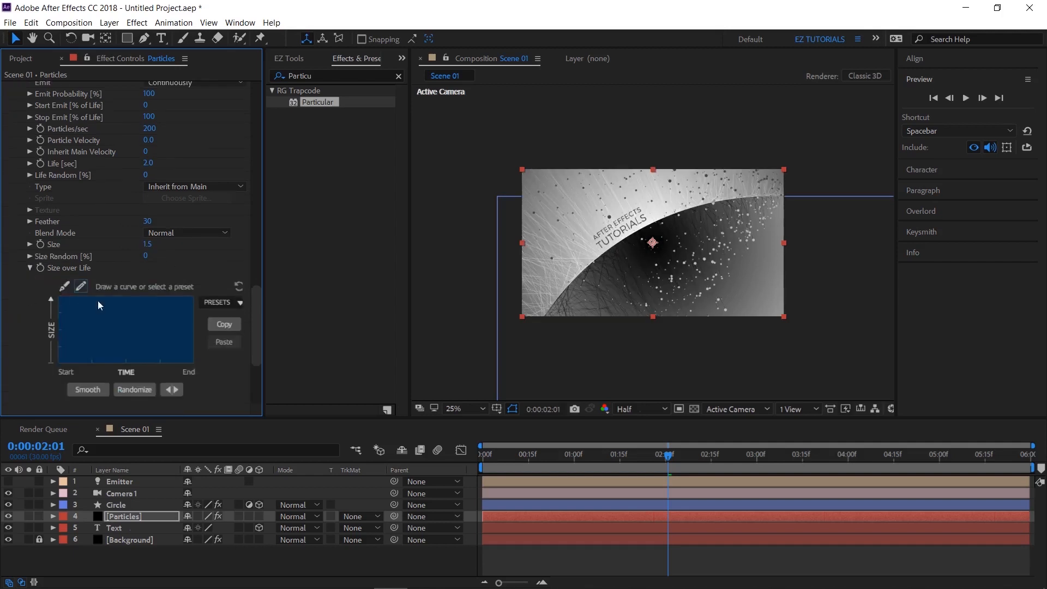
{"action": "left_click", "coordinate": [216, 306]}
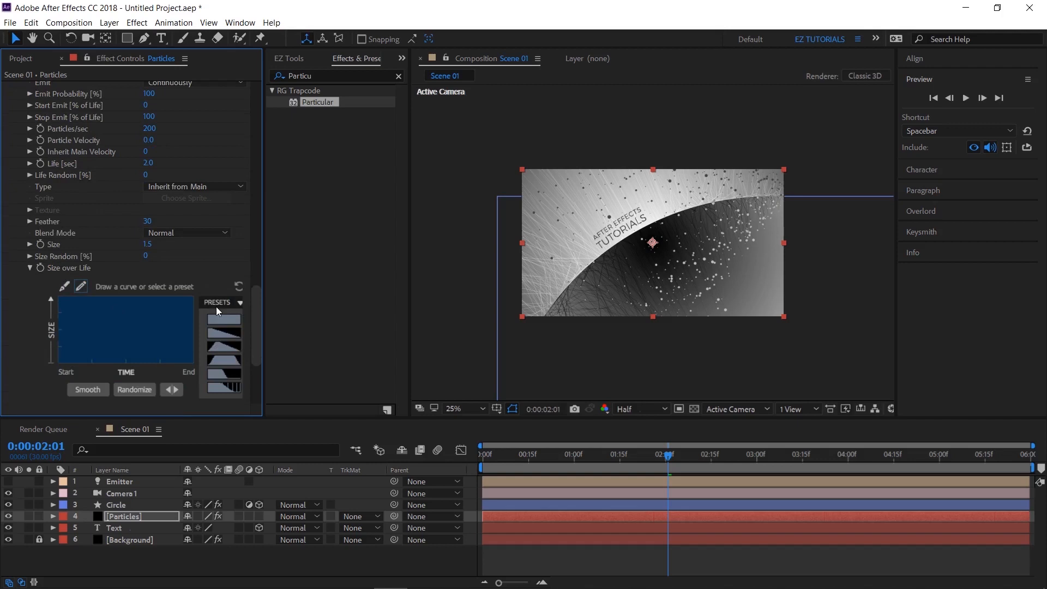
{"action": "left_click", "coordinate": [215, 336]}
- Set the Aux System particles' Opacity to 30 and Color From Main to 100%
{"action": "scroll", "coordinate": [215, 335], "scroll_direction": "down", "scroll_amount": 5}
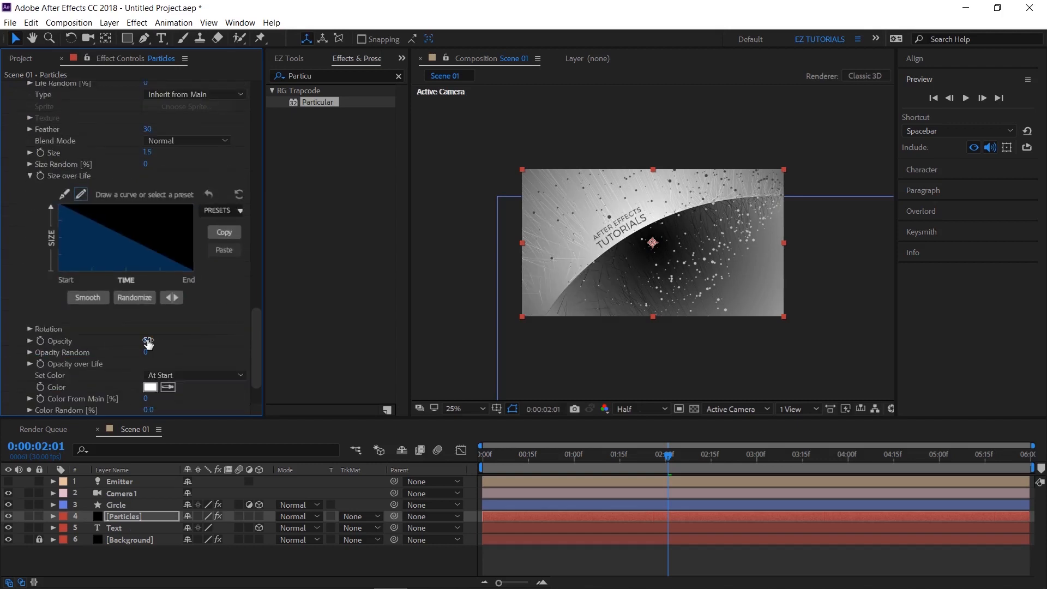
{"action": "left_click", "coordinate": [148, 342]}
{"action": "type", "text": "3"}
{"action": "key", "text": "Return"}
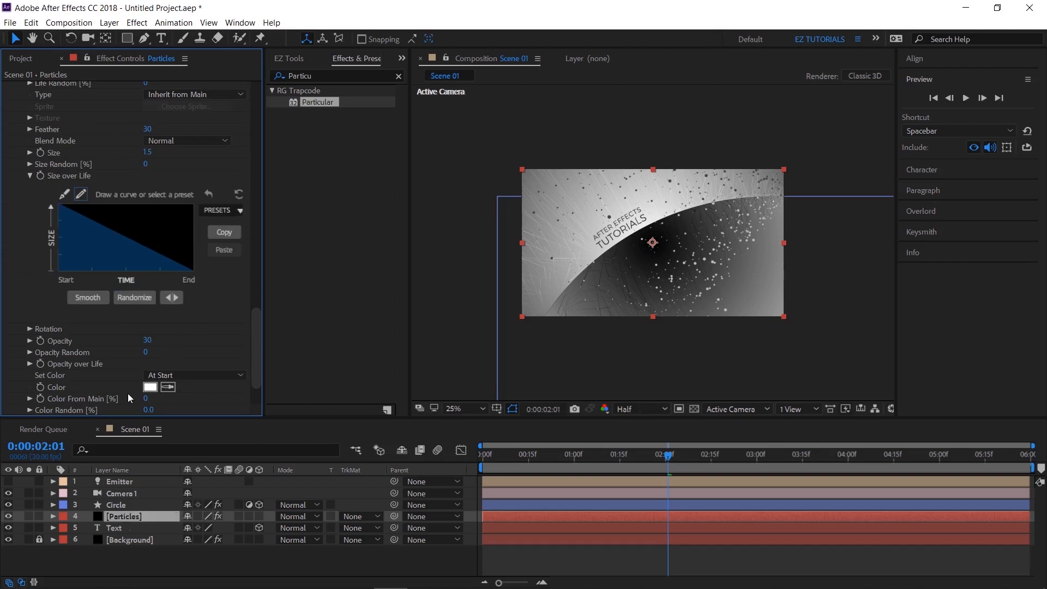
{"action": "left_click_drag", "start_coordinate": [146, 400], "coordinate": [254, 400]}
{"action": "scroll", "coordinate": [85, 367], "scroll_direction": "down", "scroll_amount": 2}
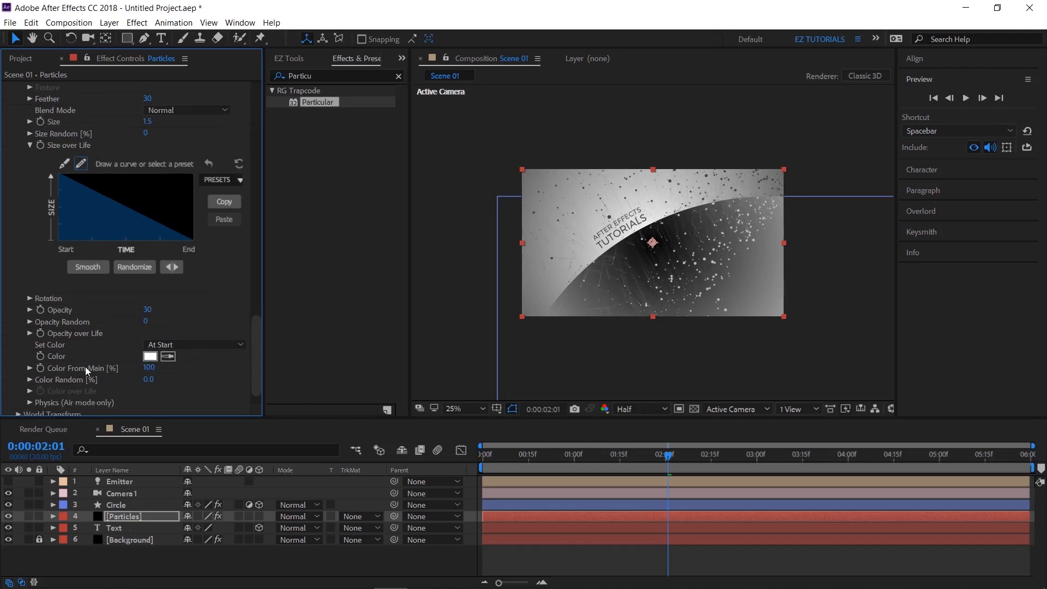
- Set Turbulence Position to 60 in the Aux System's air-mode physics
{"action": "scroll", "coordinate": [83, 369], "scroll_direction": "down", "scroll_amount": 2}
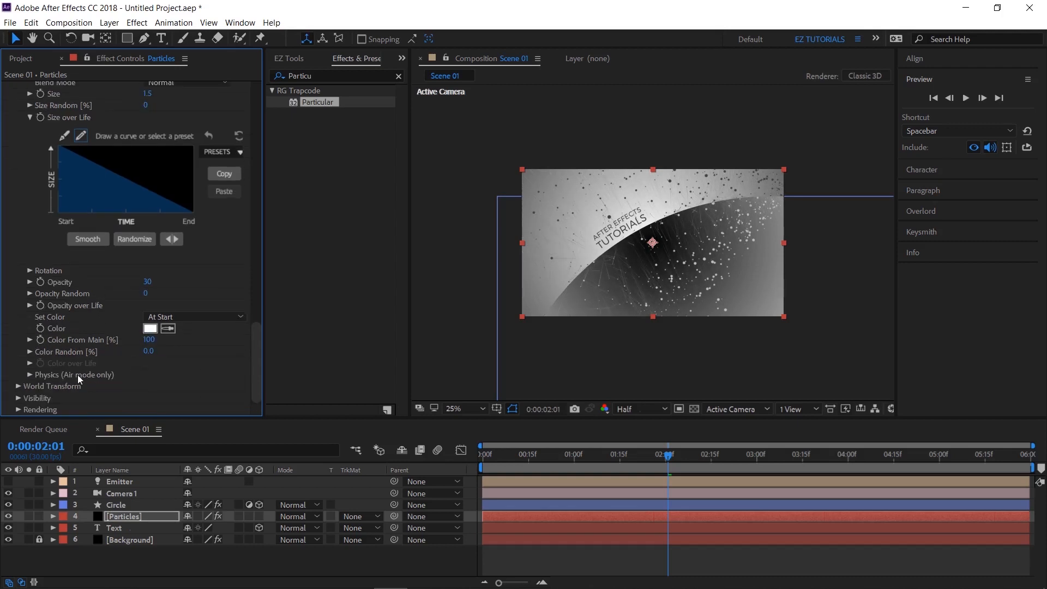
{"action": "left_click", "coordinate": [31, 375]}
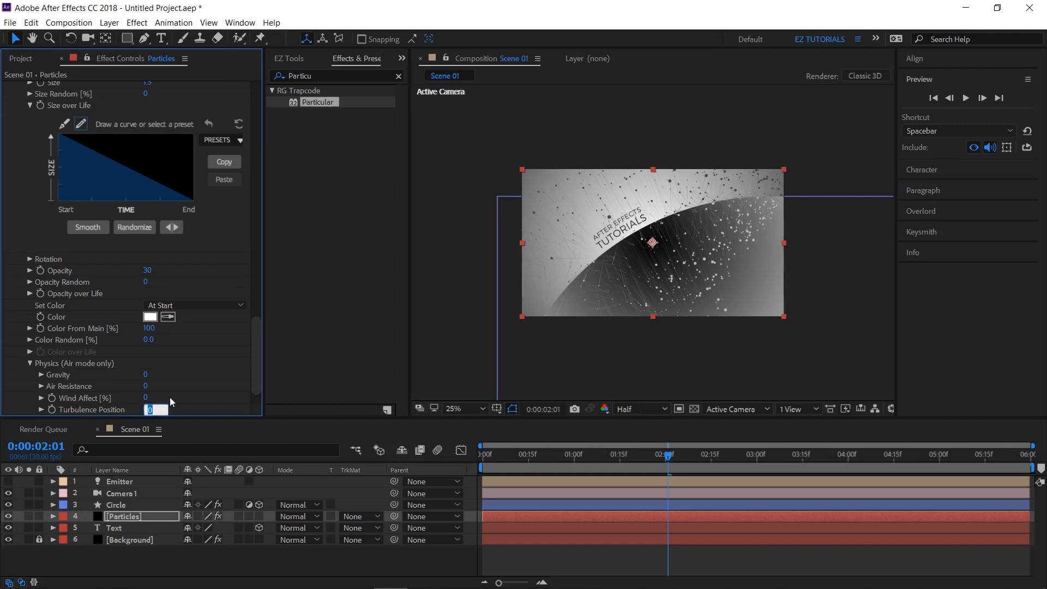
{"action": "type", "text": "60"}
- Set Air Resistance to 1.5 in the Air settings of the master Physics
{"action": "scroll", "coordinate": [152, 390], "scroll_direction": "up", "scroll_amount": 10}
{"action": "scroll", "coordinate": [38, 306], "scroll_direction": "up", "scroll_amount": 8}
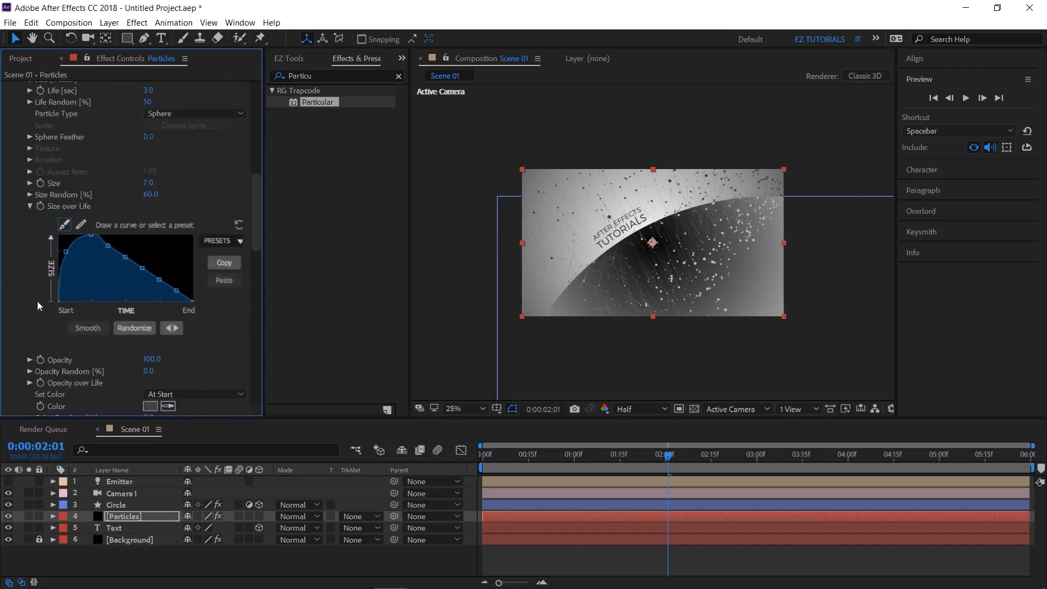
{"action": "scroll", "coordinate": [38, 305], "scroll_direction": "down", "scroll_amount": 7}
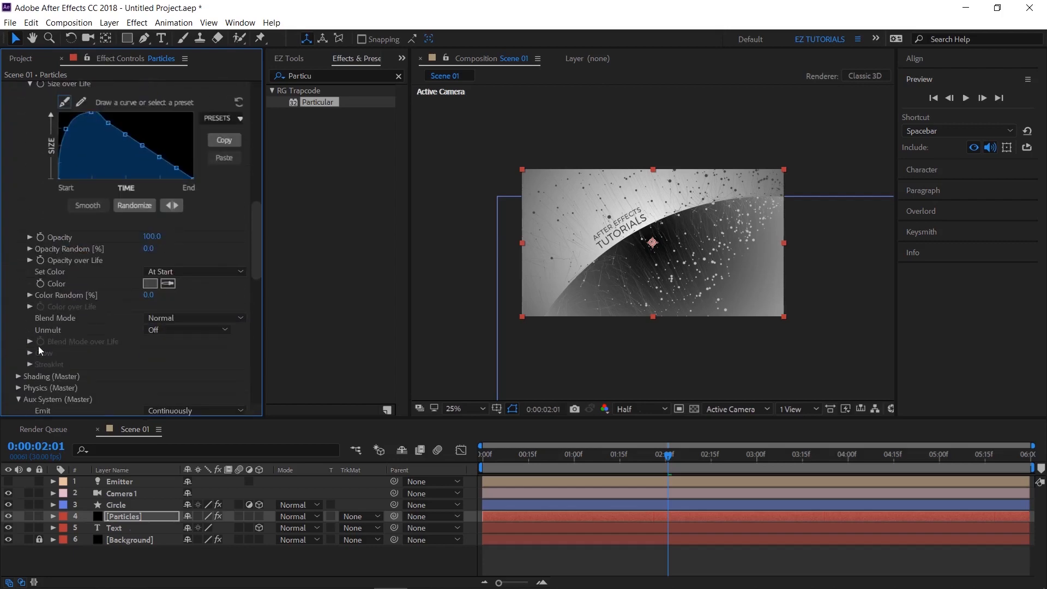
{"action": "left_click", "coordinate": [19, 388]}
{"action": "scroll", "coordinate": [52, 323], "scroll_direction": "down", "scroll_amount": 4}
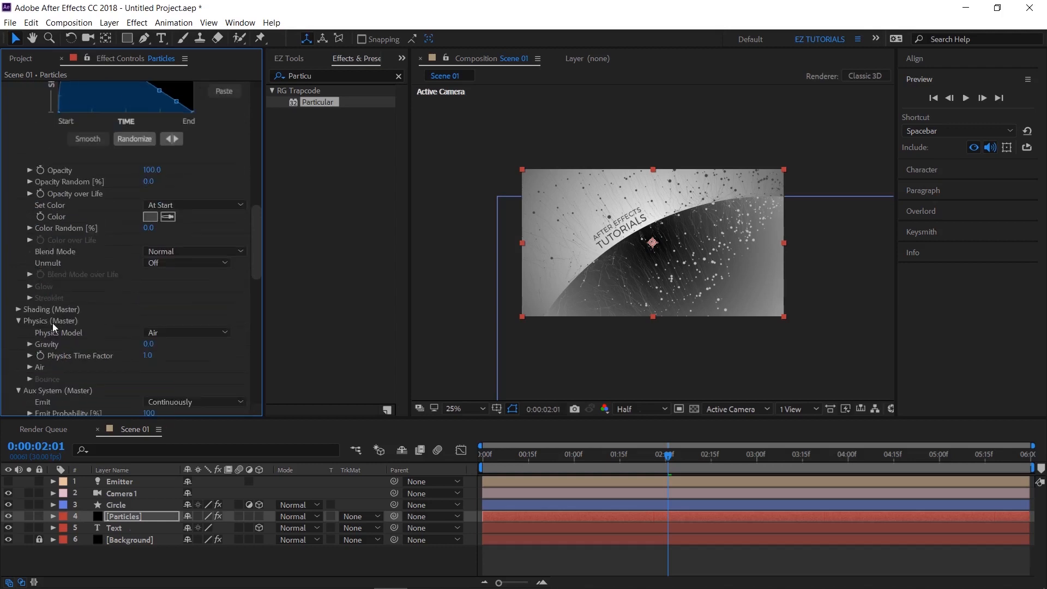
{"action": "left_click", "coordinate": [29, 337]}
{"action": "scroll", "coordinate": [29, 341], "scroll_direction": "down", "scroll_amount": 3}
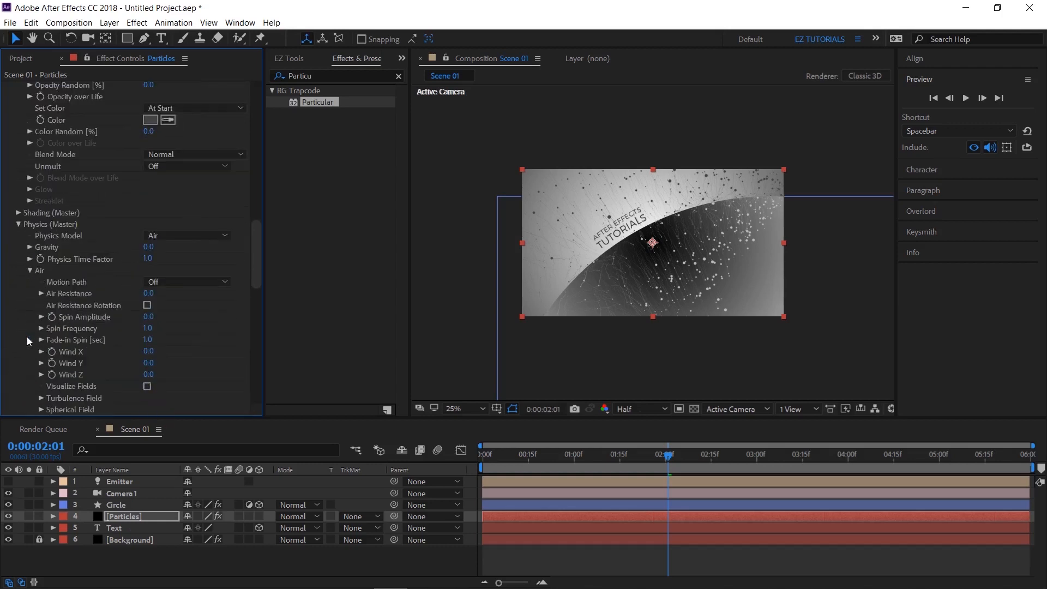
{"action": "left_click", "coordinate": [149, 294]}
{"action": "type", "text": "1.5"}
{"action": "key", "text": "Return"}
- Set the Scale of the master Physics' Turbulence Field to 3
{"action": "left_click", "coordinate": [41, 397]}
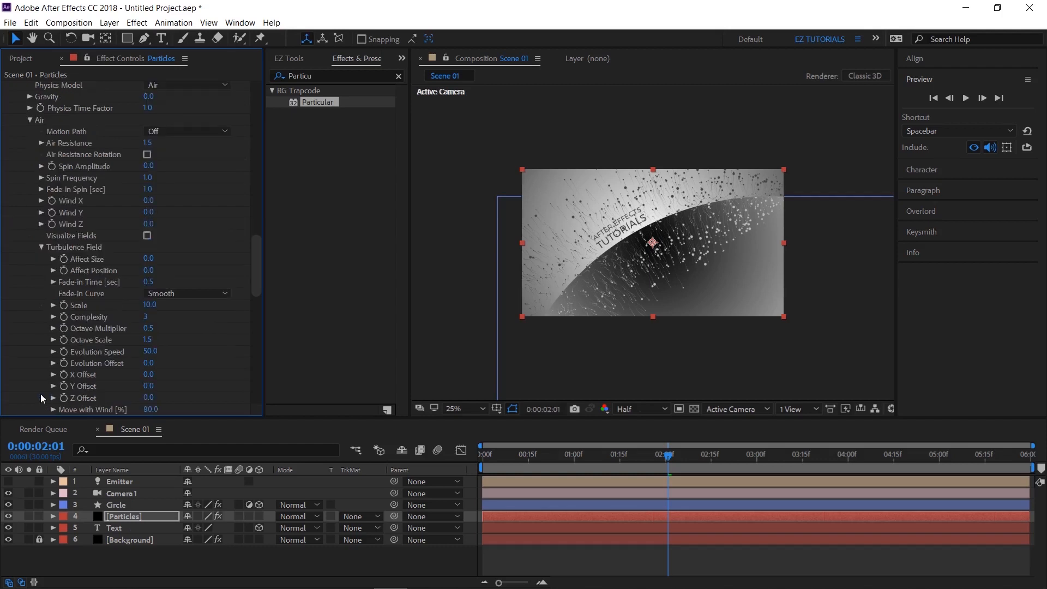
{"action": "left_click", "coordinate": [148, 306]}
{"action": "type", "text": "3"}
{"action": "key", "text": "Return"}
- Trim the Text layer's in point to 0:00:00:20 with the EZ Tools script
{"action": "left_click", "coordinate": [450, 409]}
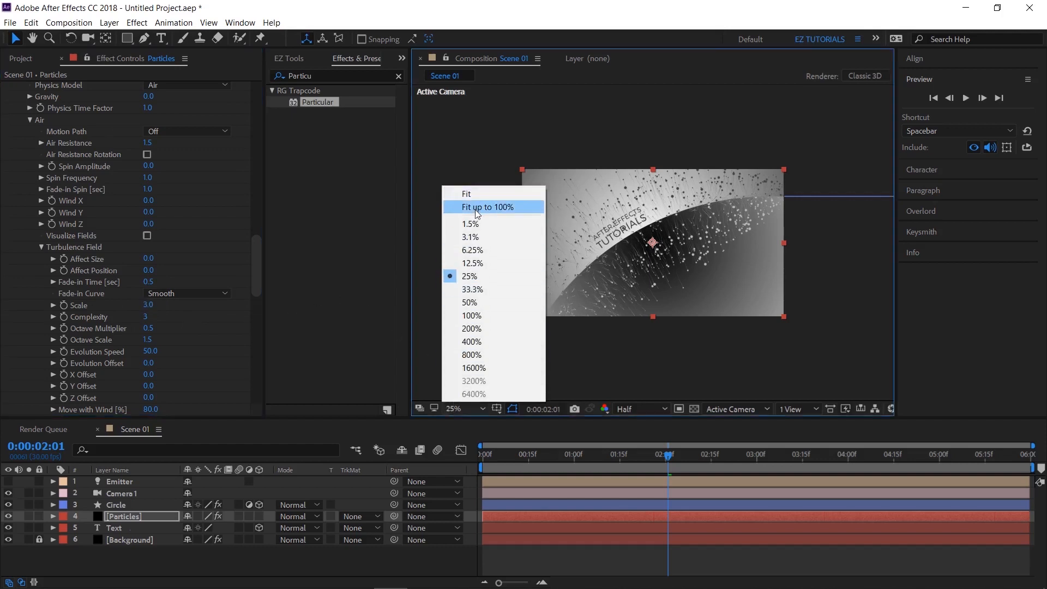
{"action": "left_click", "coordinate": [475, 210]}
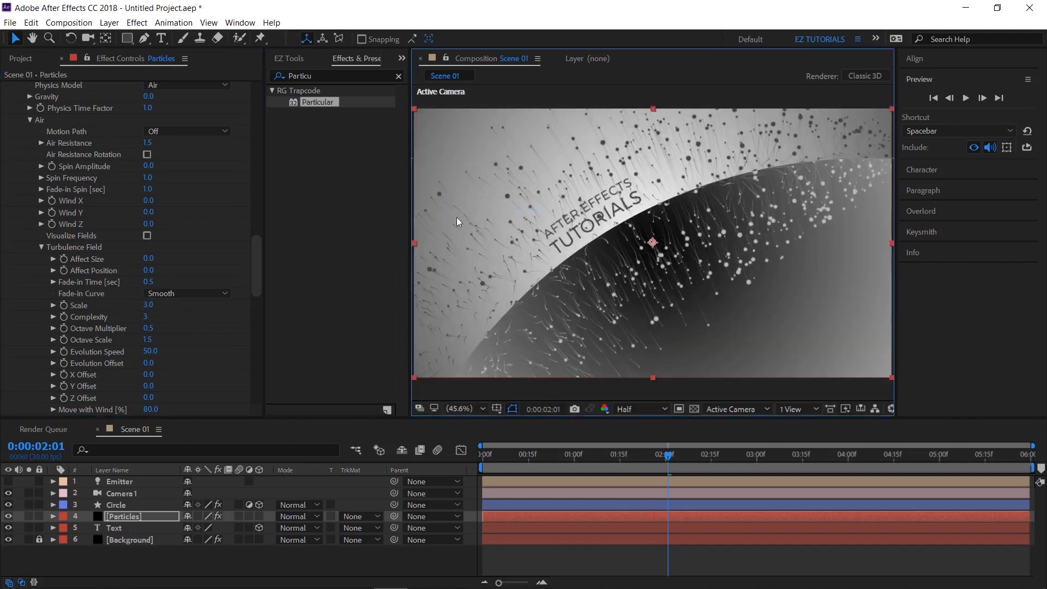
{"action": "left_click", "coordinate": [116, 528]}
{"action": "left_click", "coordinate": [543, 458]}
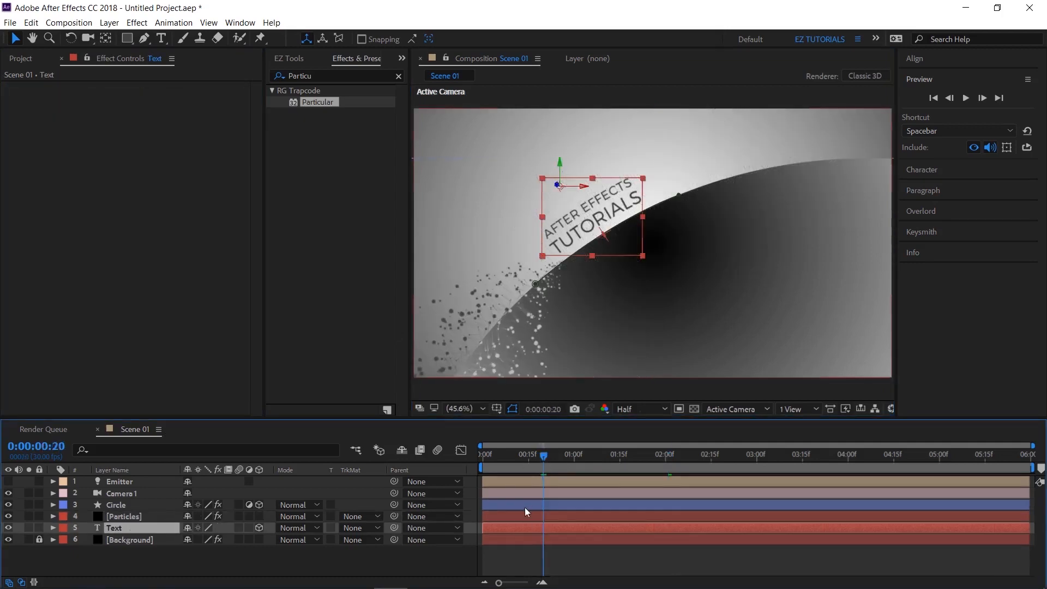
{"action": "left_click", "coordinate": [289, 62]}
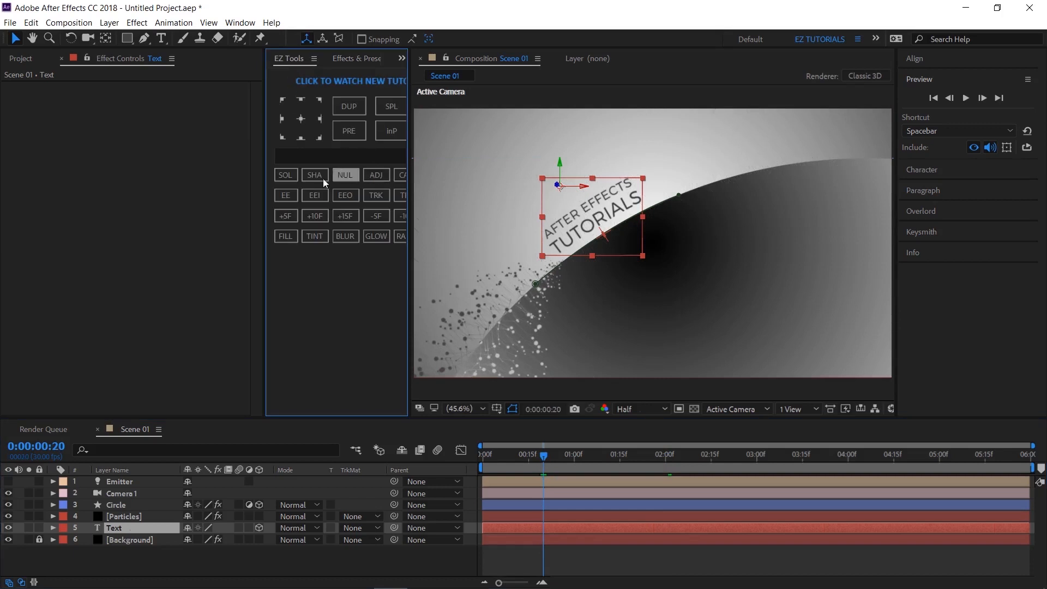
{"action": "left_click_drag", "start_coordinate": [266, 172], "coordinate": [213, 173]}
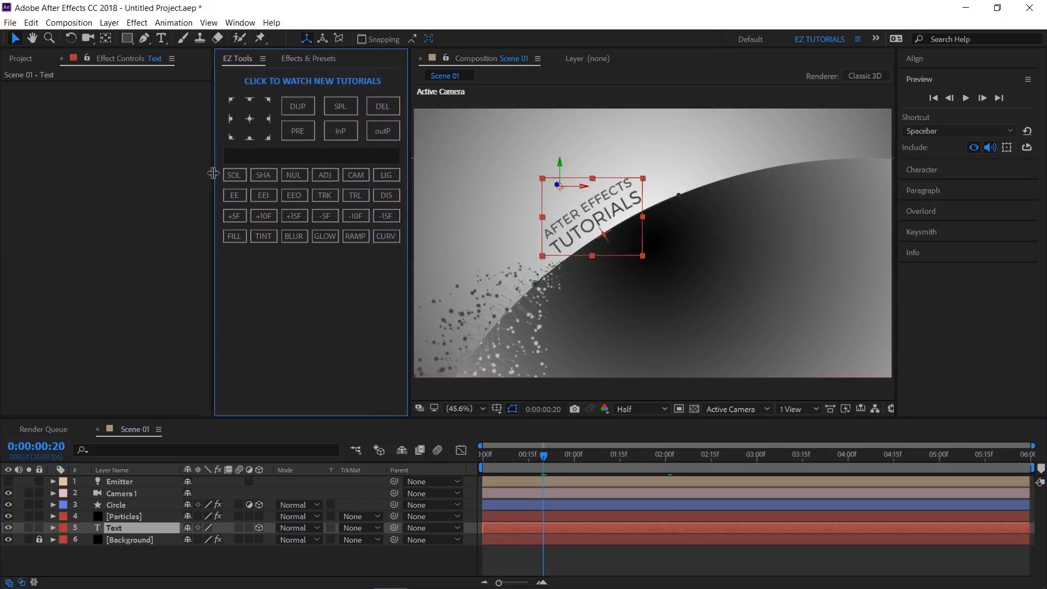
{"action": "left_click", "coordinate": [337, 131]}
- Keyframe the Text layer's Opacity from 0% at 0:00:00:20 to 100% at 0:00:02:00
{"action": "key", "text": "t"}
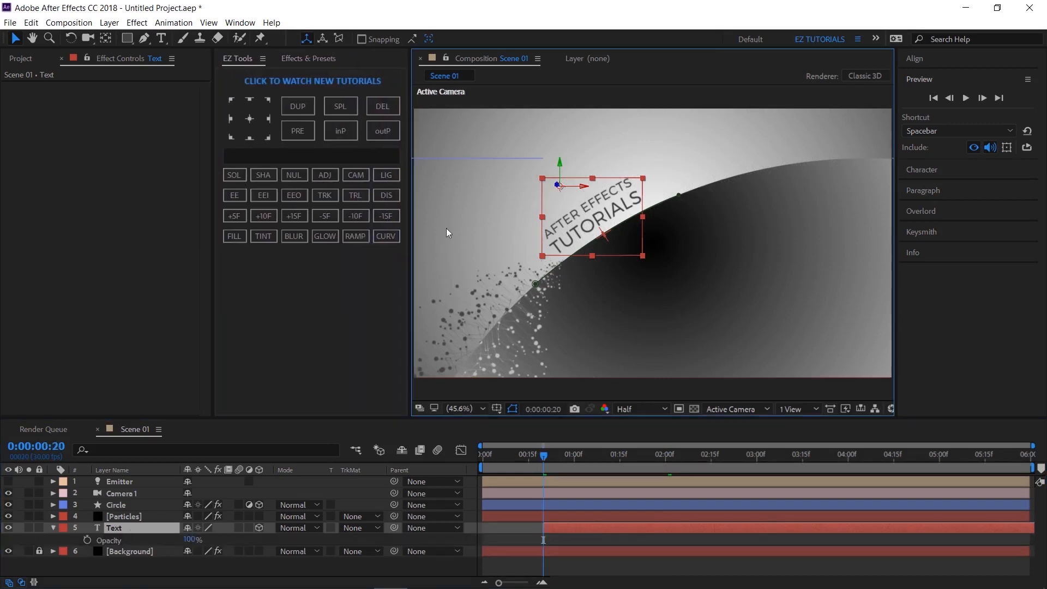
{"action": "left_click", "coordinate": [188, 539]}
{"action": "type", "text": "1"}
{"action": "key", "text": "Return"}
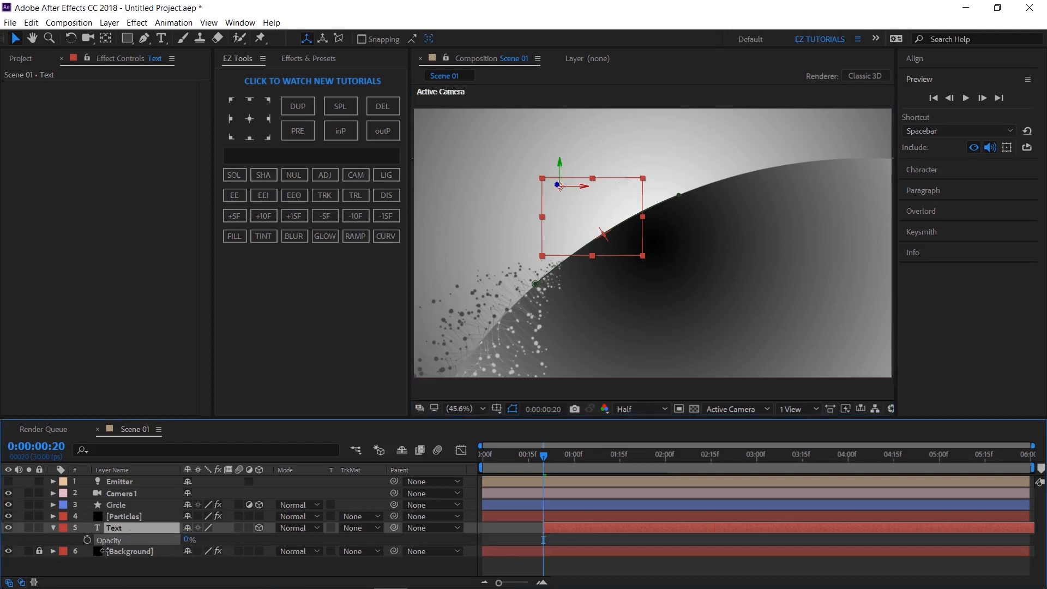
{"action": "key", "text": "Return"}
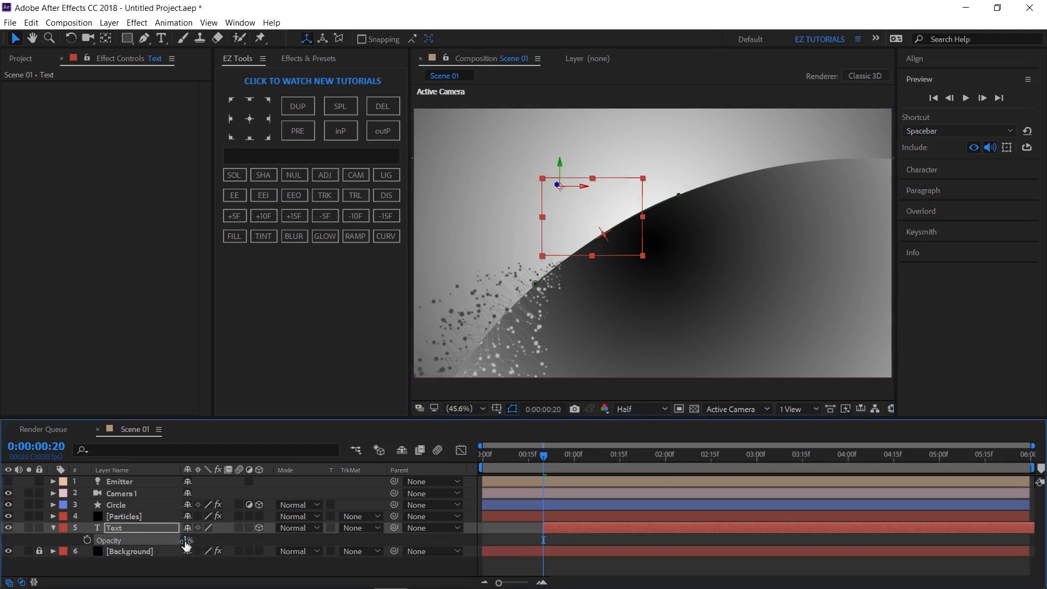
{"action": "left_click_drag", "start_coordinate": [186, 540], "coordinate": [170, 544]}
{"action": "left_click", "coordinate": [87, 540]}
{"action": "left_click", "coordinate": [665, 461]}
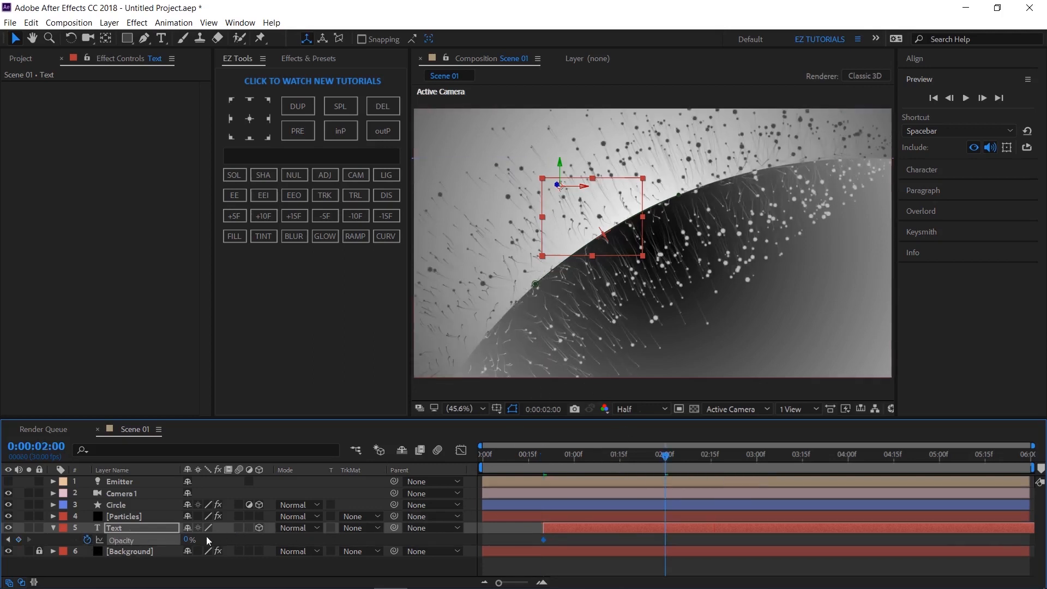
{"action": "left_click_drag", "start_coordinate": [189, 540], "coordinate": [377, 545]}
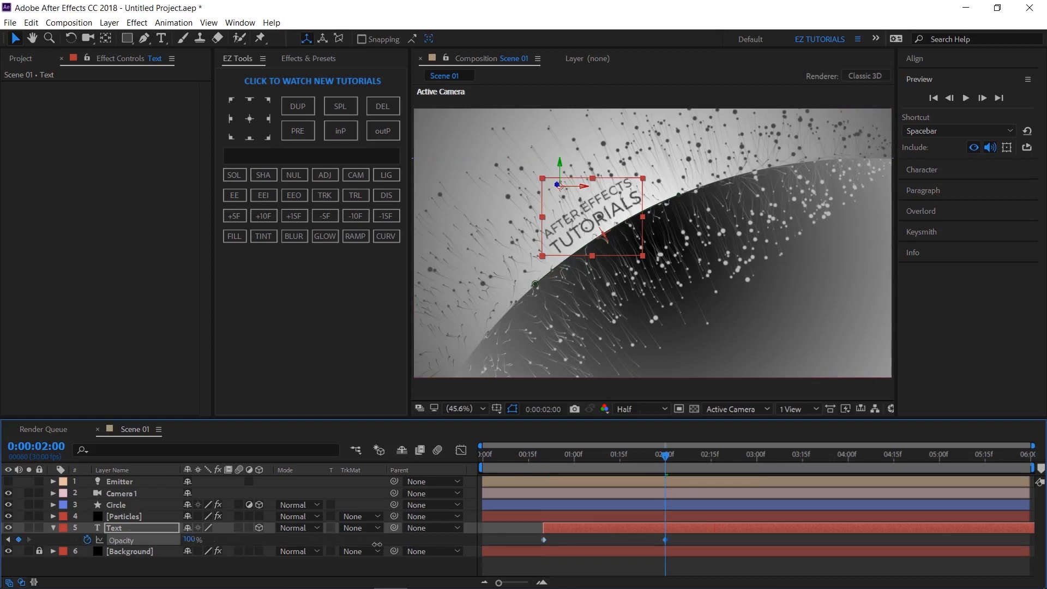
- Find the Gaussian Blur effect and apply it to the Text layer
{"action": "left_click", "coordinate": [306, 60]}
{"action": "left_click", "coordinate": [298, 75]}
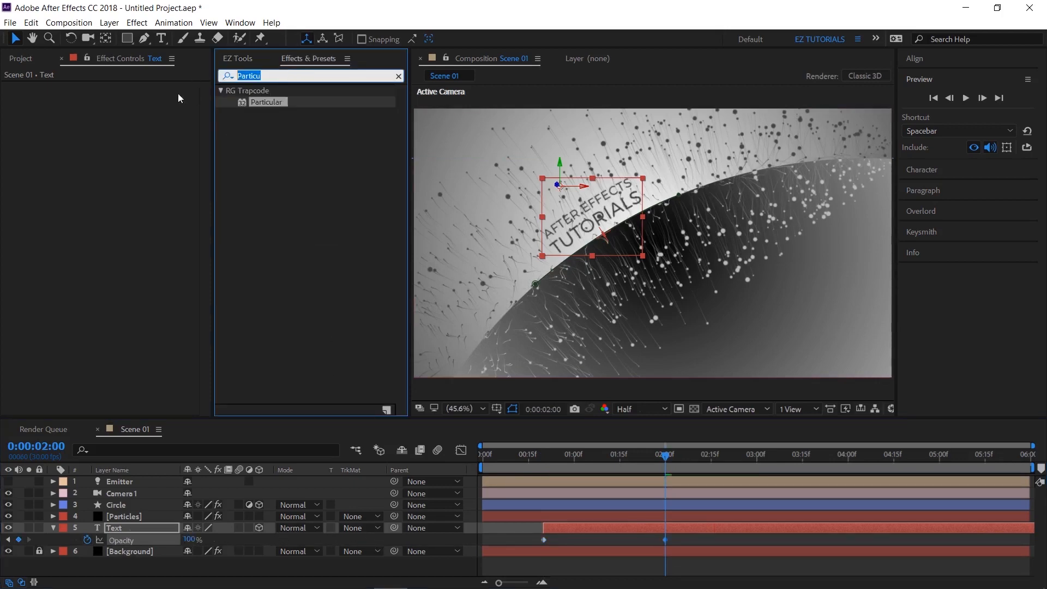
{"action": "type", "text": "gauss"}
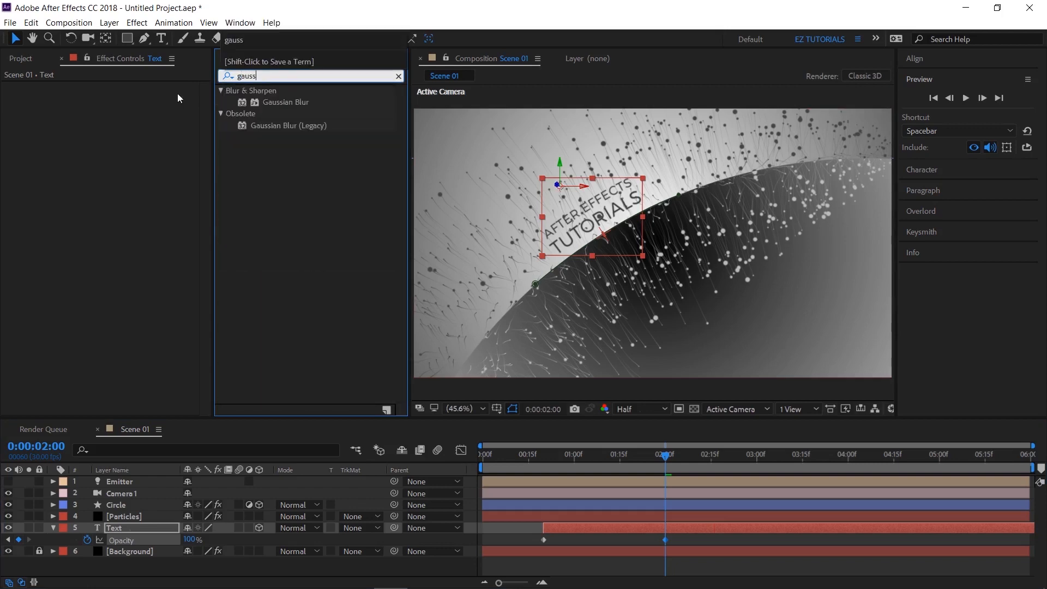
{"action": "double_click", "coordinate": [271, 103]}
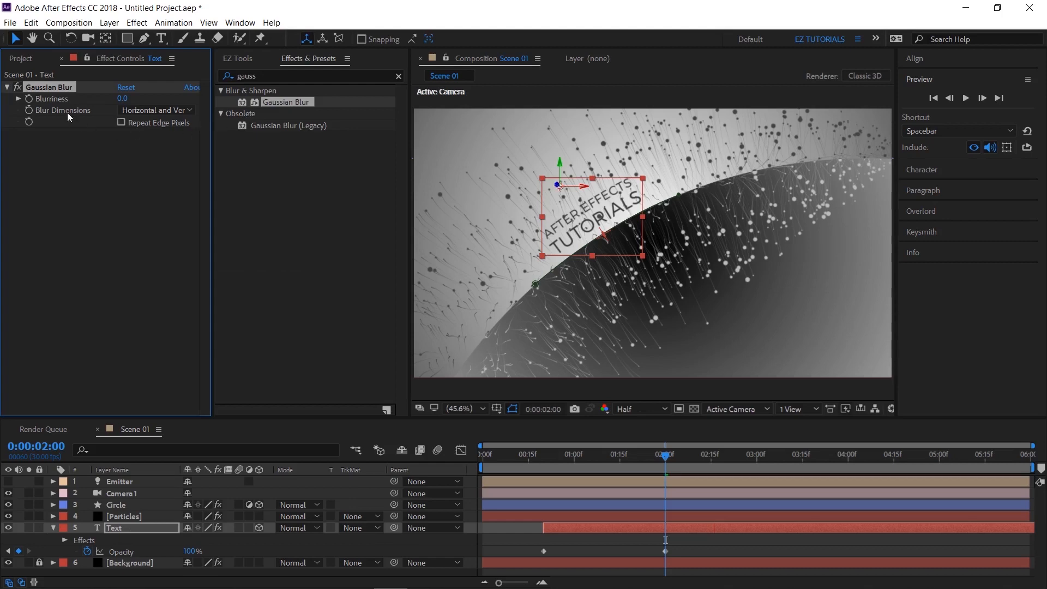
- Keyframe the Text layer's Blurriness from 50 at 0:00:00:20 to 0 at 0:00:02:00, and scrub through the reveal
{"action": "left_click", "coordinate": [29, 98]}
{"action": "left_click", "coordinate": [544, 459]}
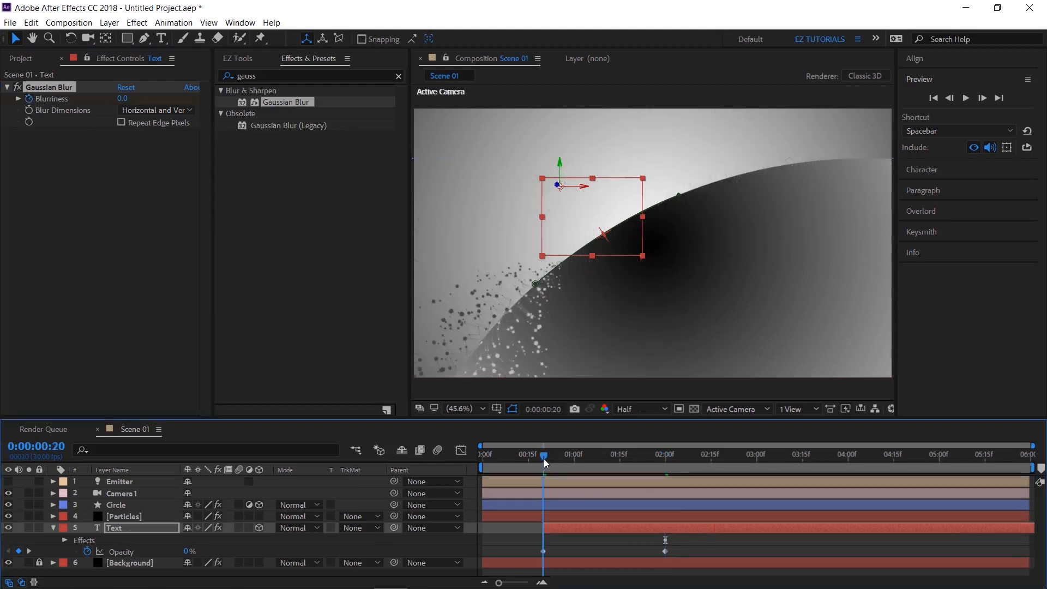
{"action": "left_click", "coordinate": [123, 99]}
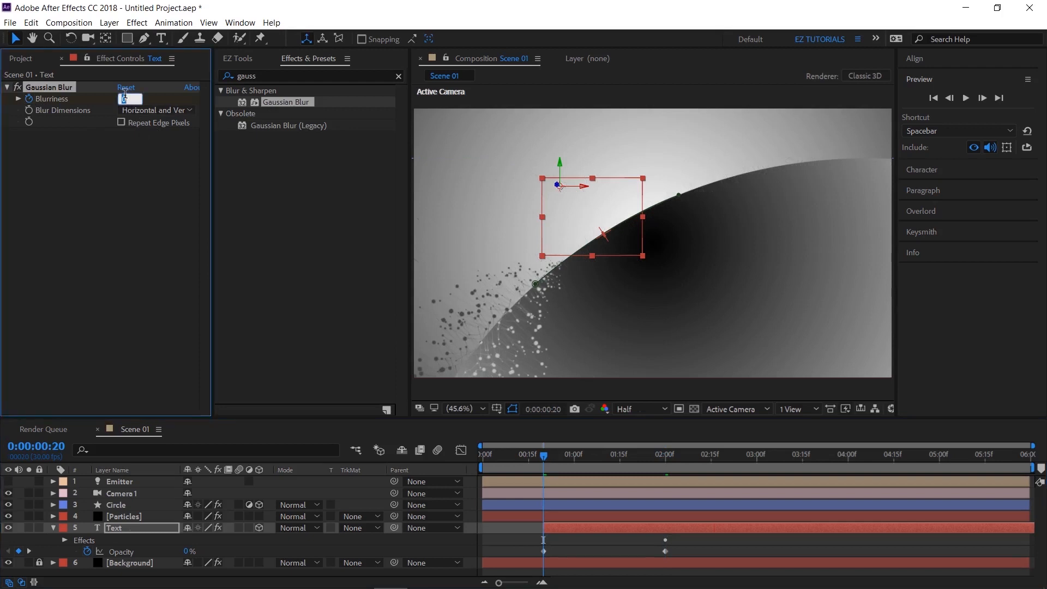
{"action": "type", "text": "50"}
{"action": "key", "text": "Return"}
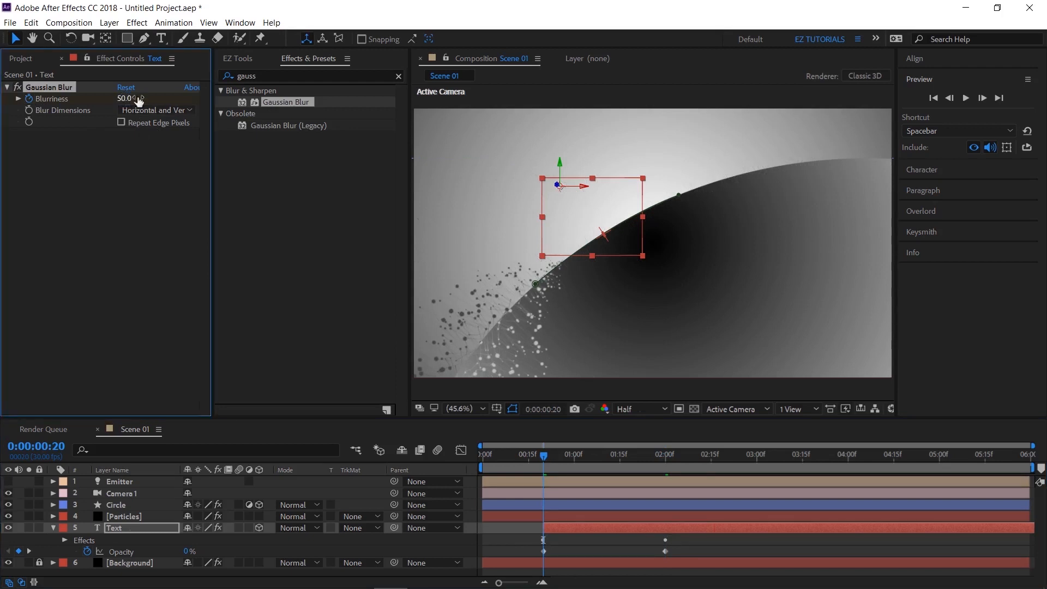
{"action": "left_click", "coordinate": [548, 457]}
{"action": "left_click_drag", "start_coordinate": [549, 457], "coordinate": [645, 460]}
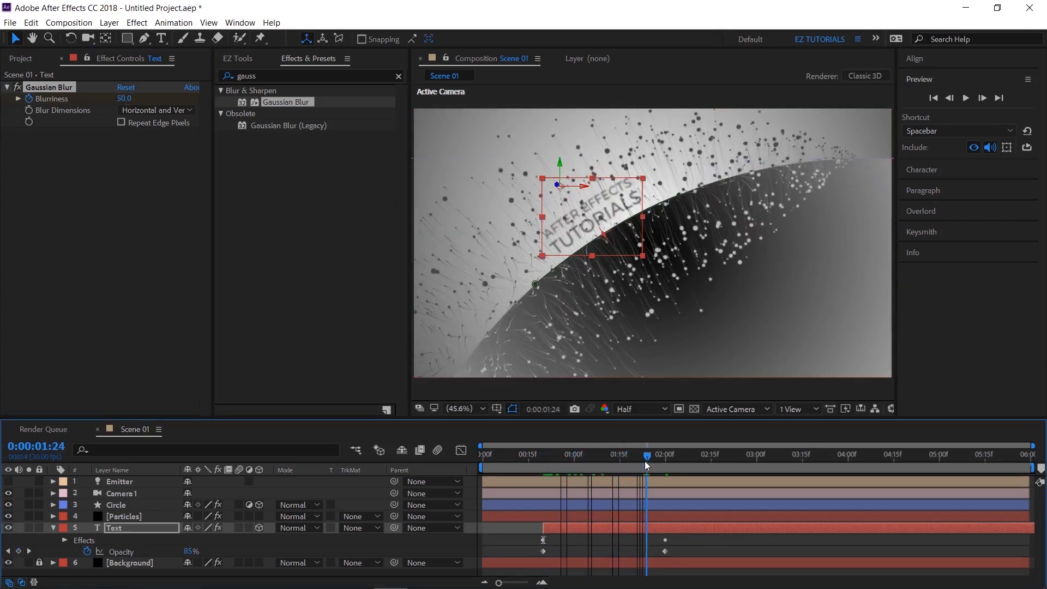
- Collapse the Text layer's properties and create a new solid named Bohek with the EZ Tools script
{"action": "left_click", "coordinate": [54, 528]}
{"action": "left_click", "coordinate": [238, 59]}
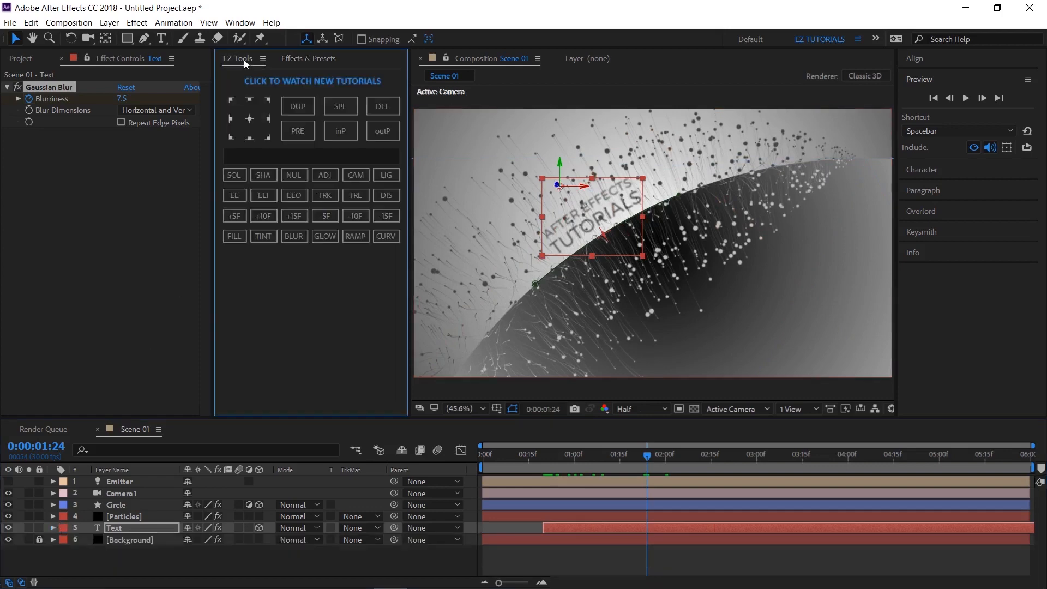
{"action": "left_click", "coordinate": [267, 151]}
{"action": "type", "text": "Bo"}
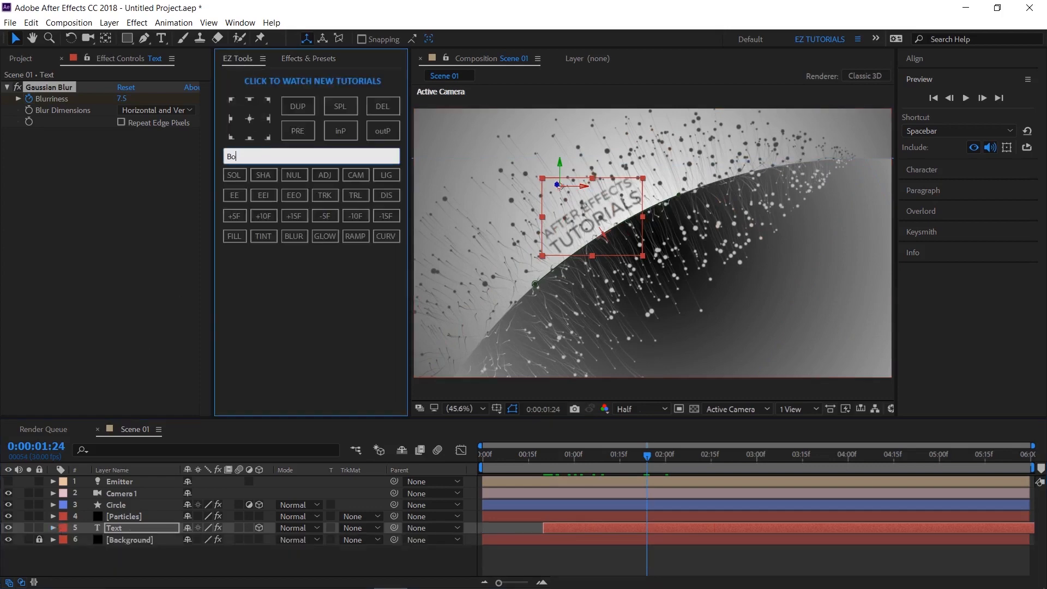
{"action": "type", "text": "hek"}
{"action": "left_click", "coordinate": [238, 177]}
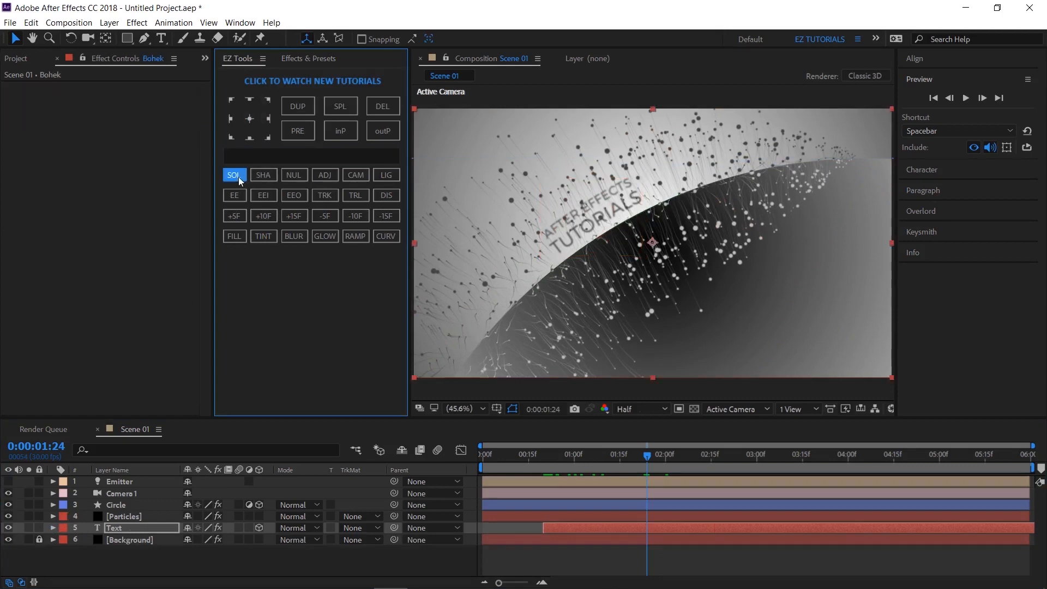
- Find the Particular effect, apply it to the Bohek solid, and move that layer directly below Camera 1
{"action": "left_click", "coordinate": [299, 62]}
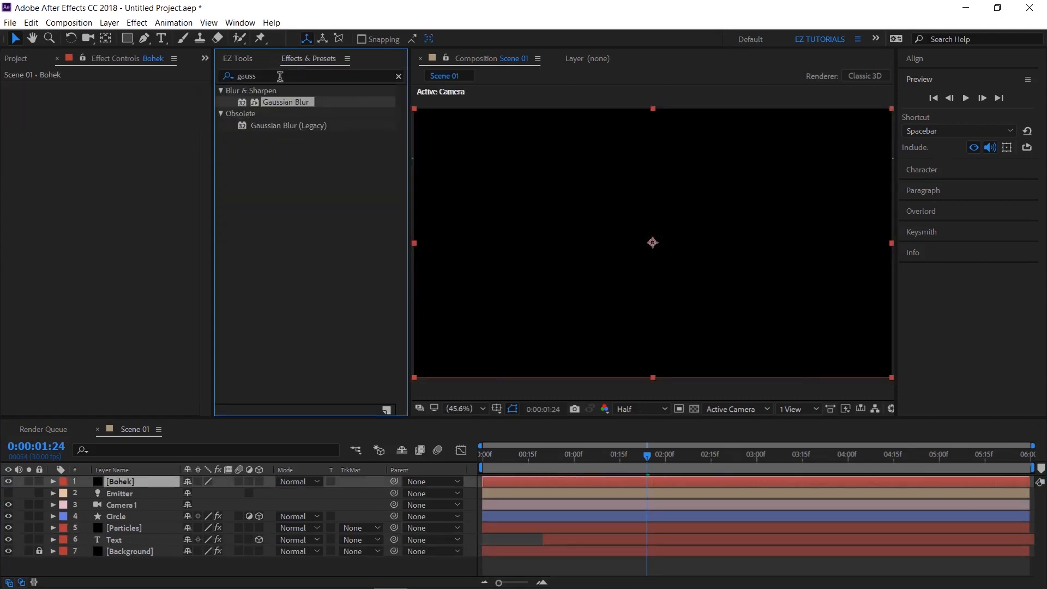
{"action": "left_click", "coordinate": [279, 76]}
{"action": "type", "text": "partic"}
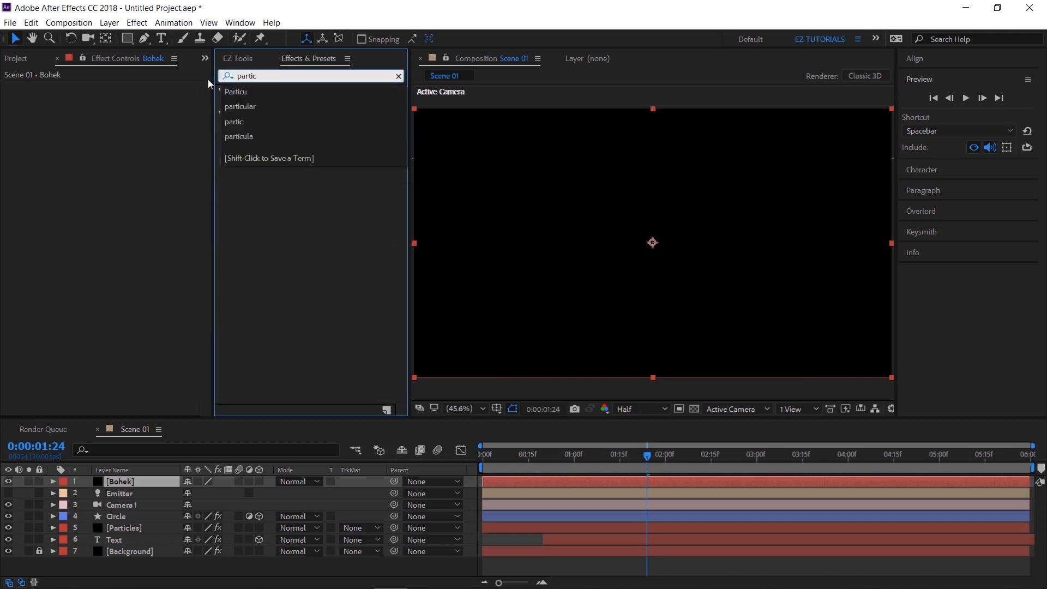
{"action": "left_click", "coordinate": [256, 103]}
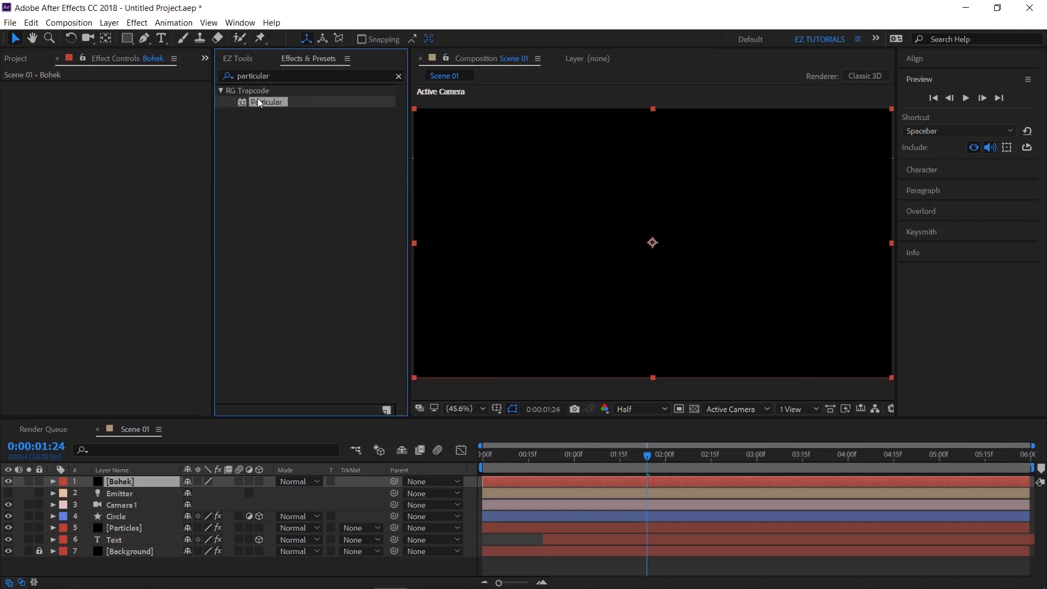
{"action": "left_click_drag", "start_coordinate": [258, 102], "coordinate": [122, 110]}
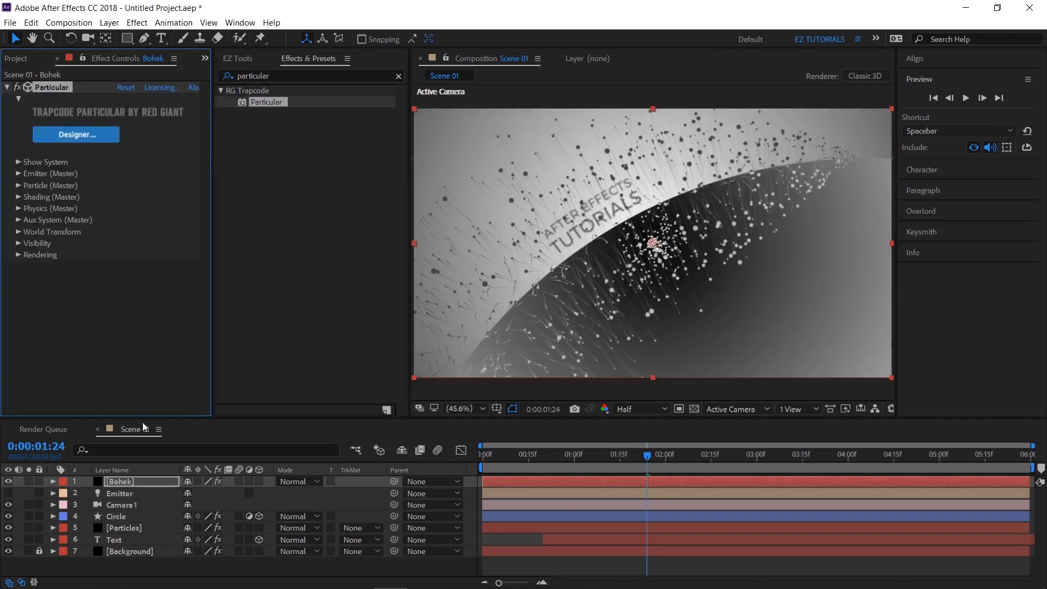
{"action": "left_click_drag", "start_coordinate": [124, 483], "coordinate": [127, 512]}
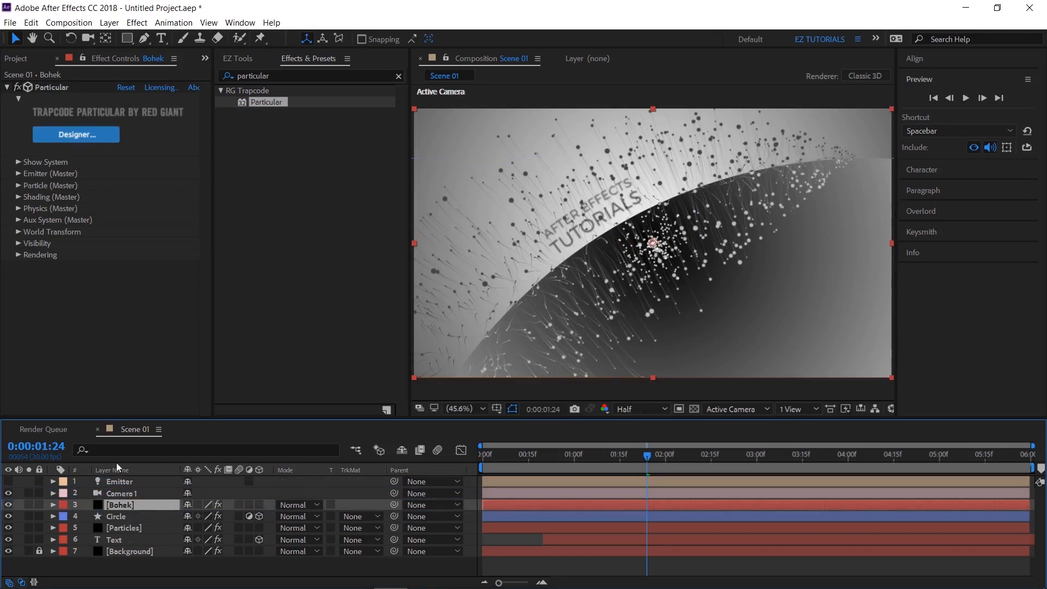
- Set the Bohek layer's Particle Type to Sprite and choose the Bokeh 6 sprite
{"action": "left_click", "coordinate": [18, 186]}
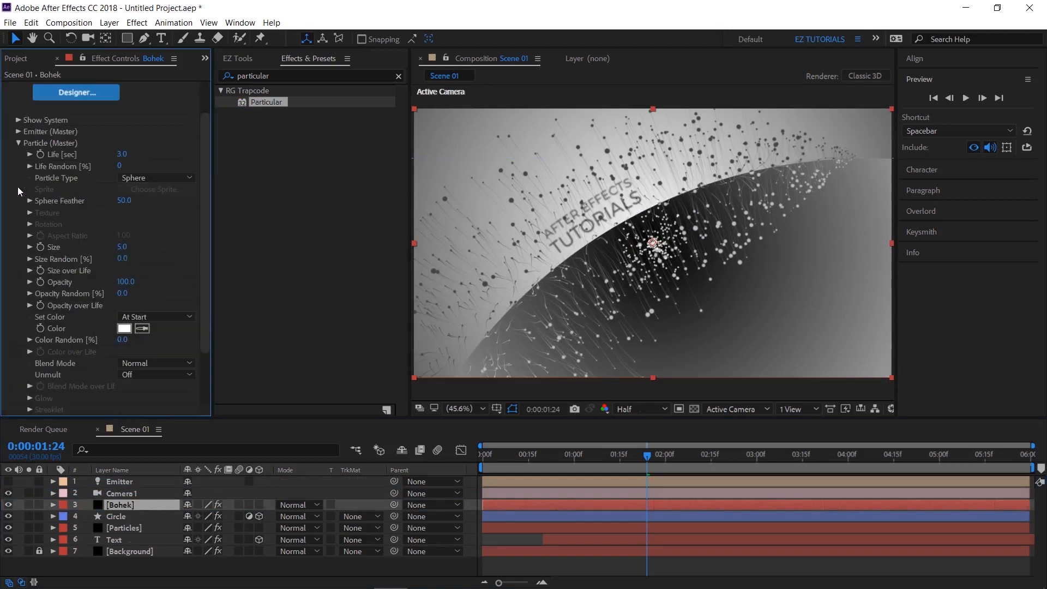
{"action": "left_click", "coordinate": [148, 179]}
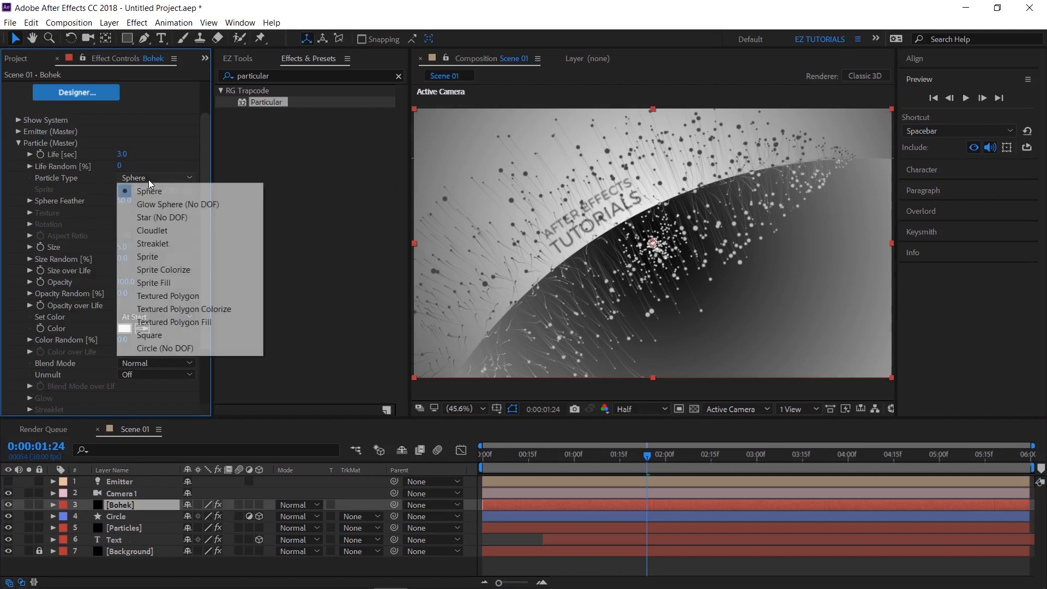
{"action": "left_click", "coordinate": [153, 257]}
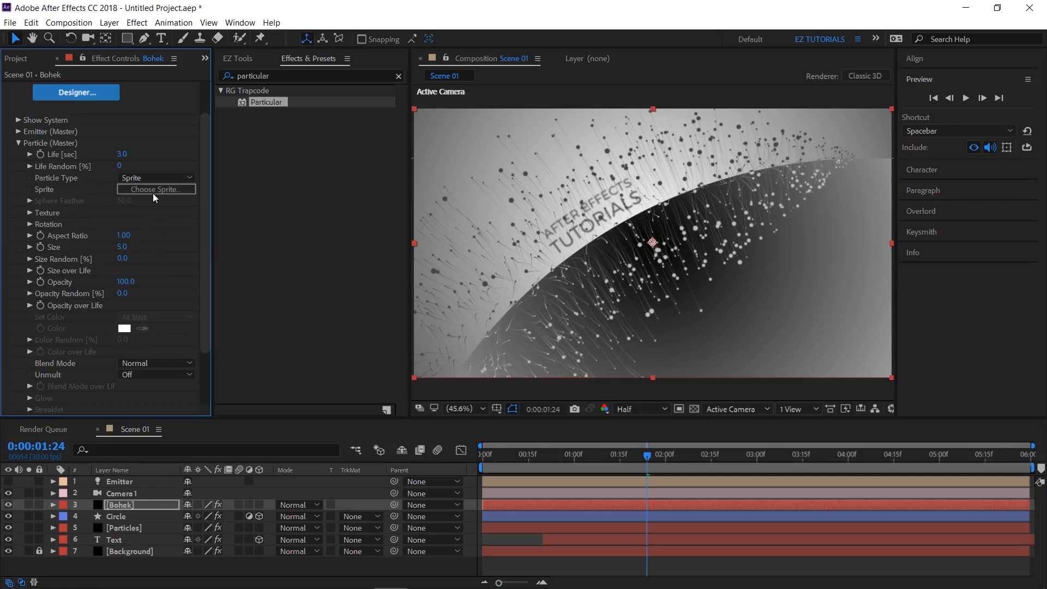
{"action": "left_click", "coordinate": [153, 190]}
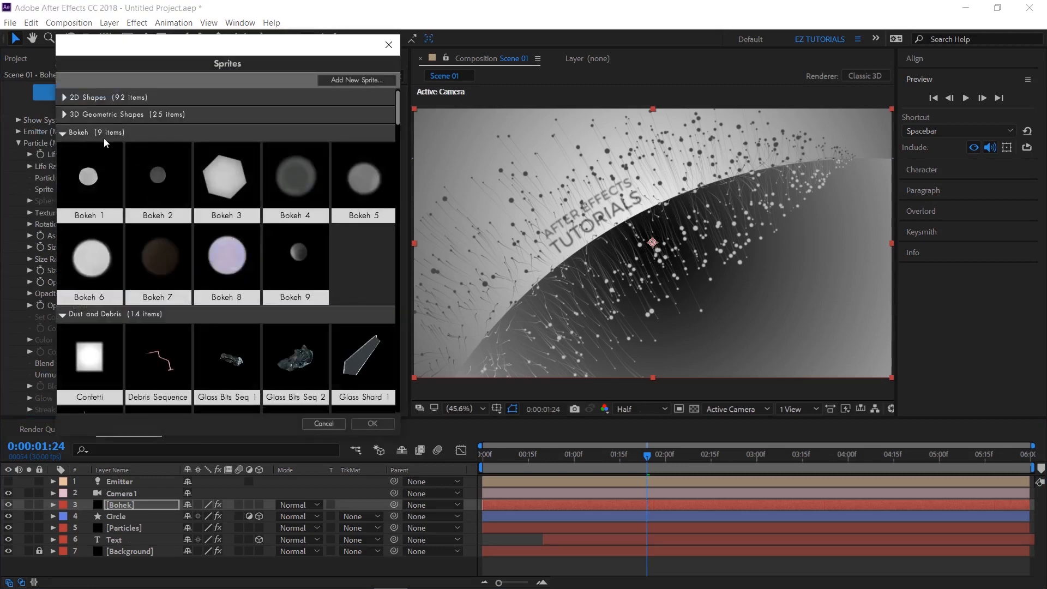
{"action": "left_click", "coordinate": [100, 250]}
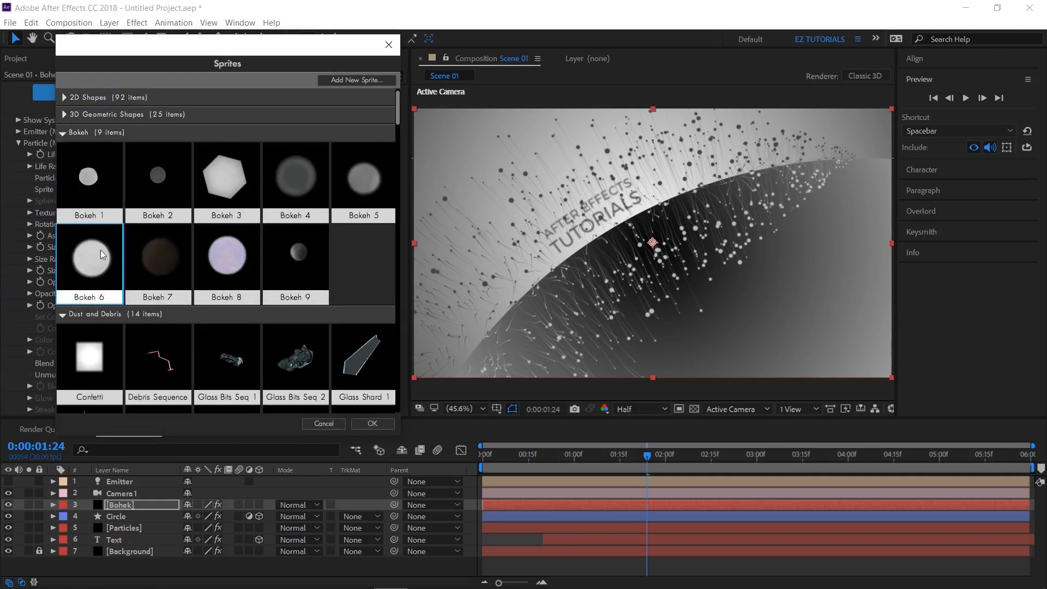
{"action": "left_click", "coordinate": [371, 424]}
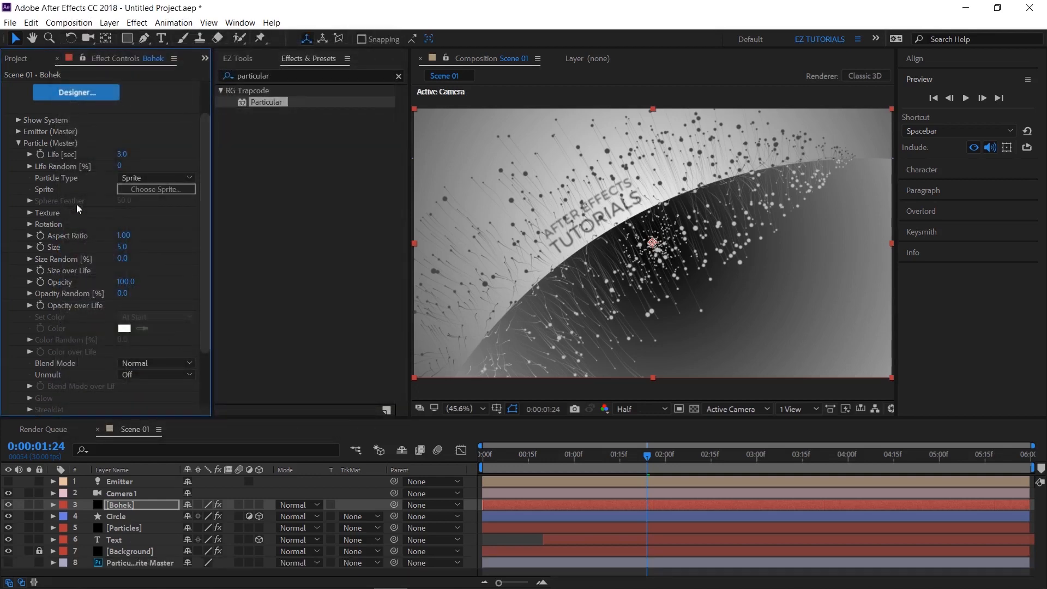
- Set the bokeh particles' Life to 5 seconds and Life Random to 50%
{"action": "left_click", "coordinate": [124, 155]}
{"action": "type", "text": "5"}
{"action": "left_click", "coordinate": [121, 167]}
{"action": "type", "text": "50"}
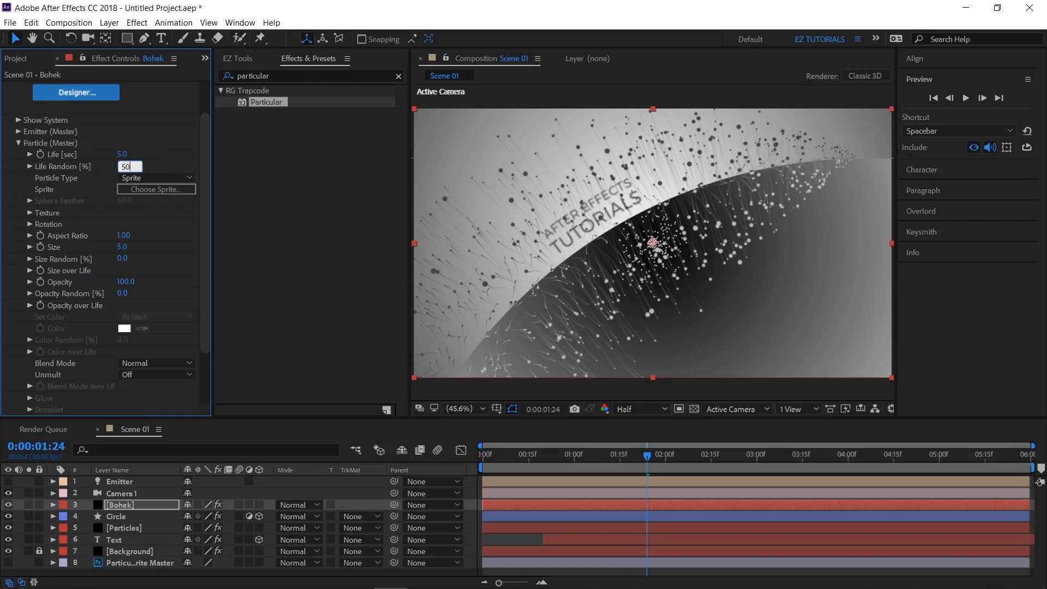
{"action": "key", "text": "Return"}
- Set the bokeh particles' Size to 150 and Size Random to 60%
{"action": "left_click", "coordinate": [122, 247]}
{"action": "type", "text": "150"}
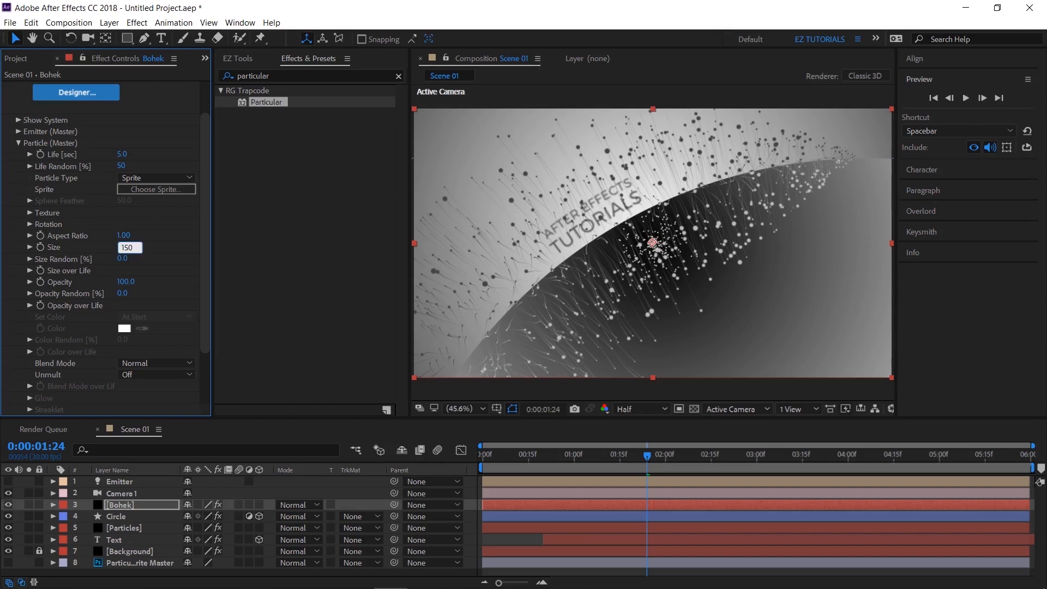
{"action": "key", "text": "Tab"}
{"action": "type", "text": "60"}
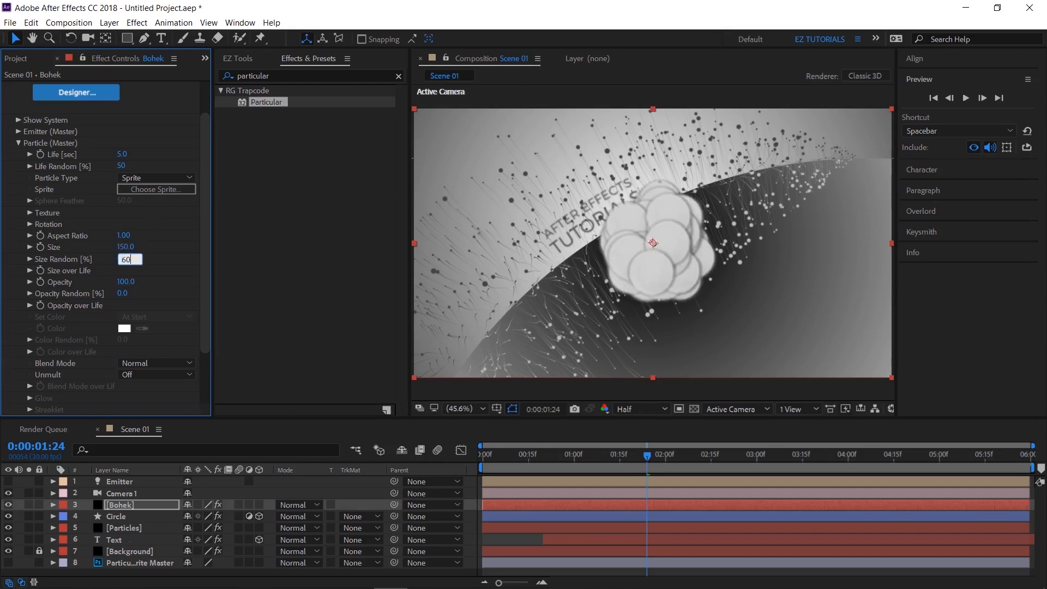
{"action": "key", "text": "Return"}
- Set the bokeh particles' Opacity to 50 and Opacity Random to 80%
{"action": "left_click", "coordinate": [125, 283]}
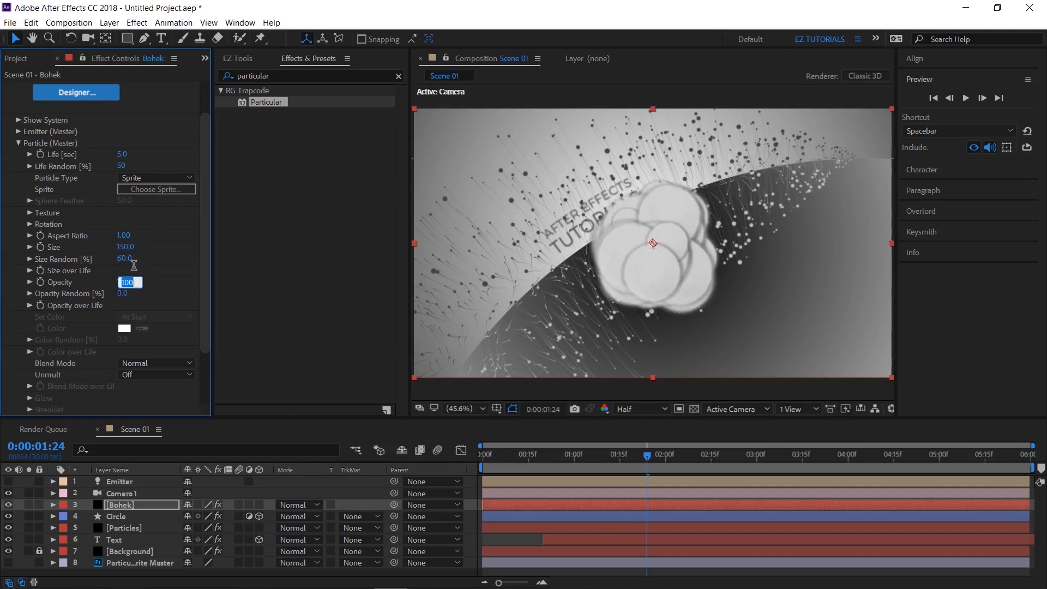
{"action": "type", "text": "50"}
{"action": "key", "text": "Tab"}
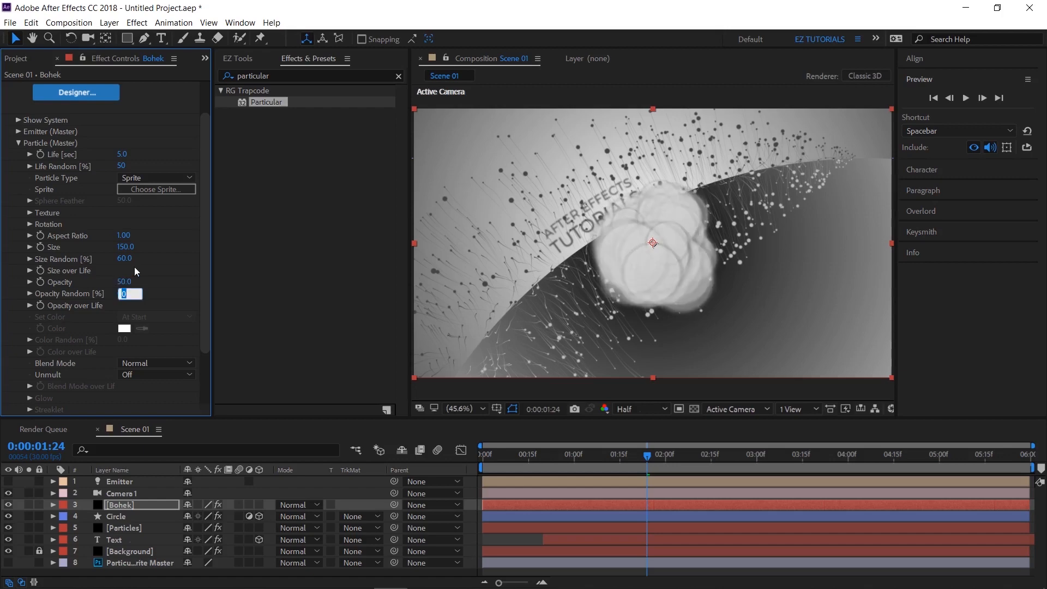
{"action": "type", "text": "80"}
{"action": "key", "text": "Return"}
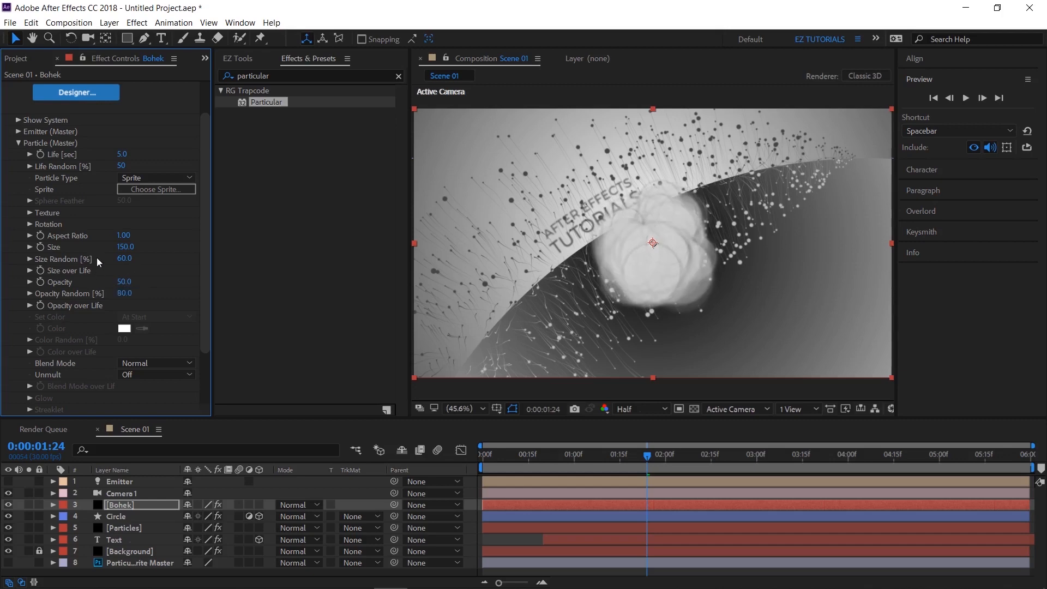
- Apply the Opacity over Life preset that fades the bokeh particles in at the start and out at the end
{"action": "scroll", "coordinate": [54, 248], "scroll_direction": "down", "scroll_amount": 1}
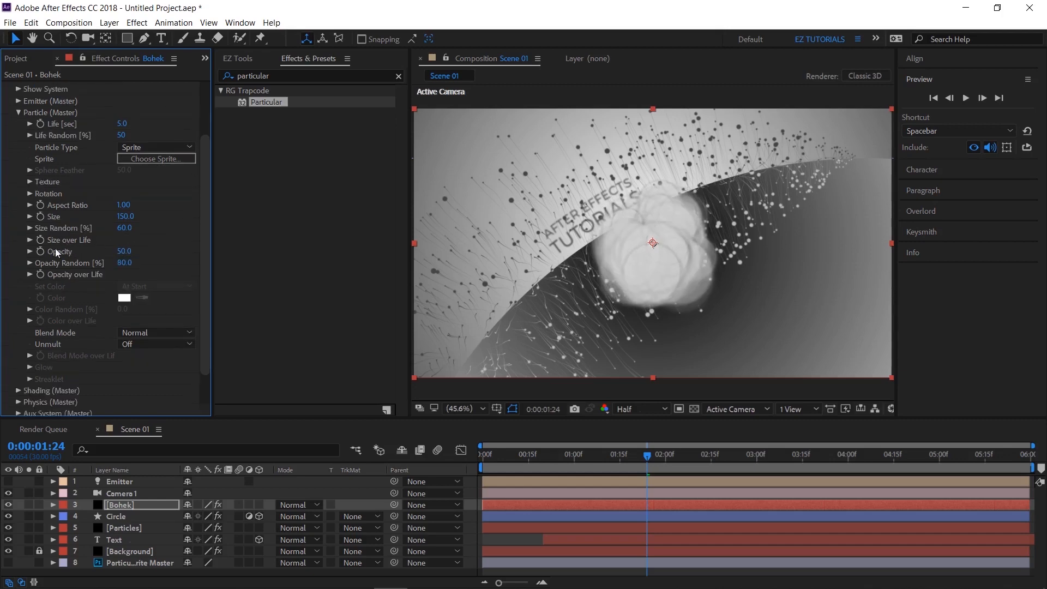
{"action": "left_click", "coordinate": [29, 273]}
{"action": "left_click_drag", "start_coordinate": [212, 218], "coordinate": [281, 259]}
{"action": "left_click", "coordinate": [226, 303]}
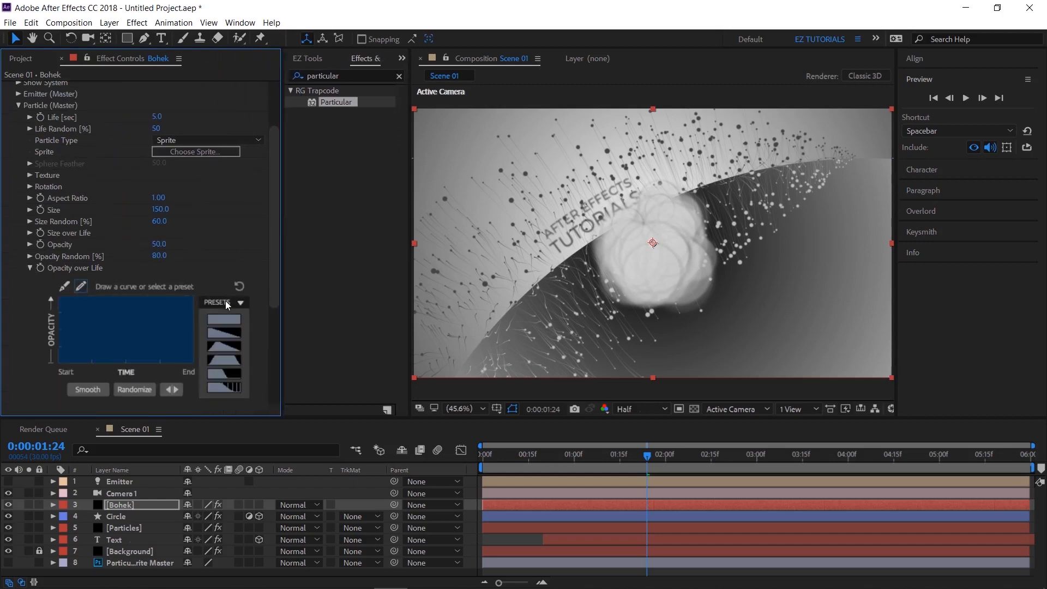
{"action": "left_click", "coordinate": [232, 361]}
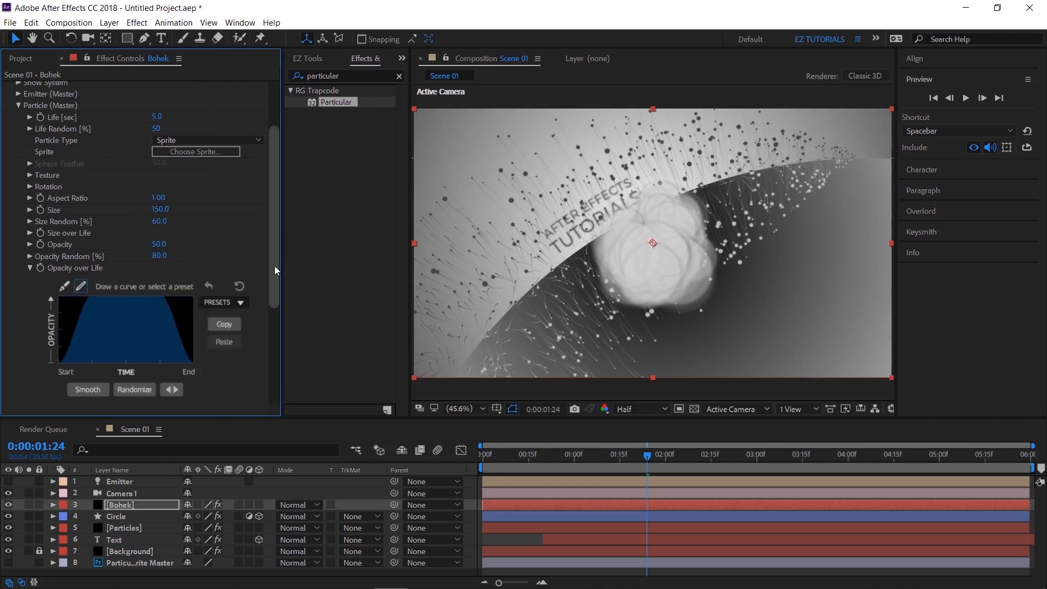
{"action": "left_click_drag", "start_coordinate": [281, 258], "coordinate": [214, 256]}
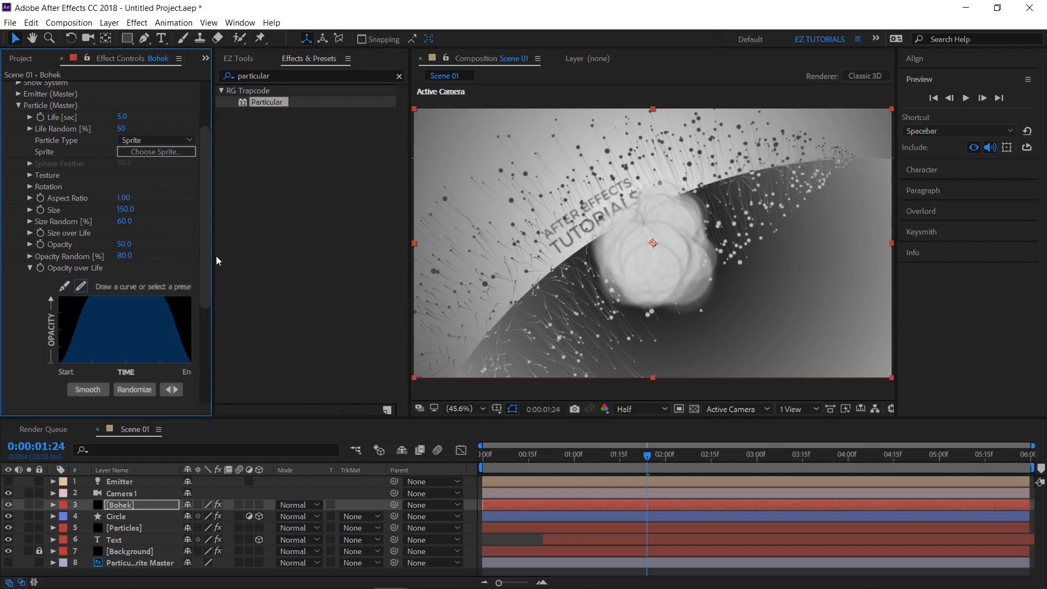
- Set the bokeh emitter's Particles/sec to 5 and its Emitter Type to Box
{"action": "scroll", "coordinate": [92, 198], "scroll_direction": "up", "scroll_amount": 3}
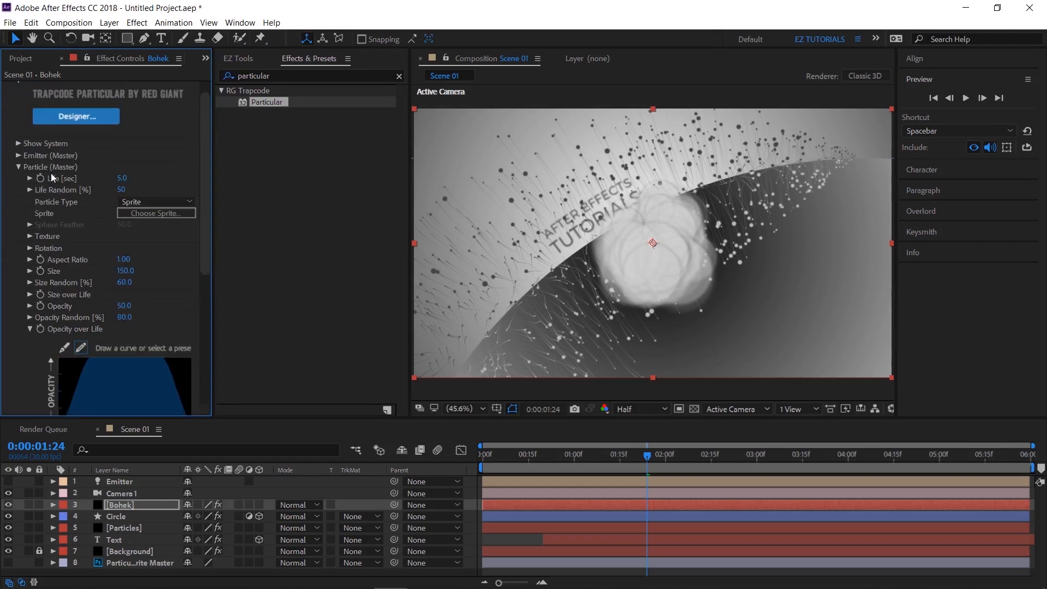
{"action": "left_click", "coordinate": [19, 155]}
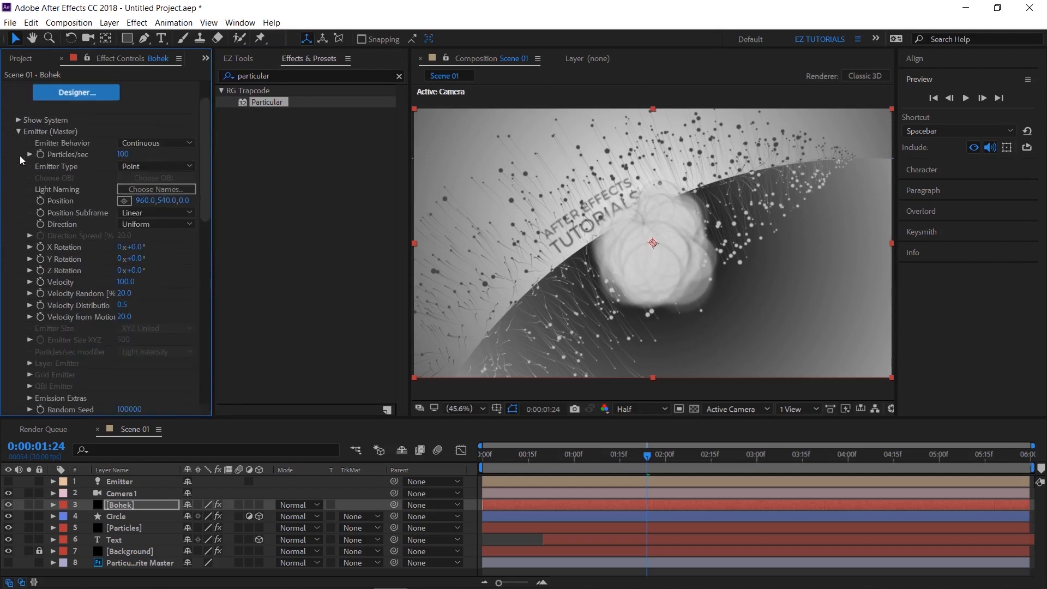
{"action": "left_click", "coordinate": [123, 154]}
{"action": "left_click", "coordinate": [144, 167]}
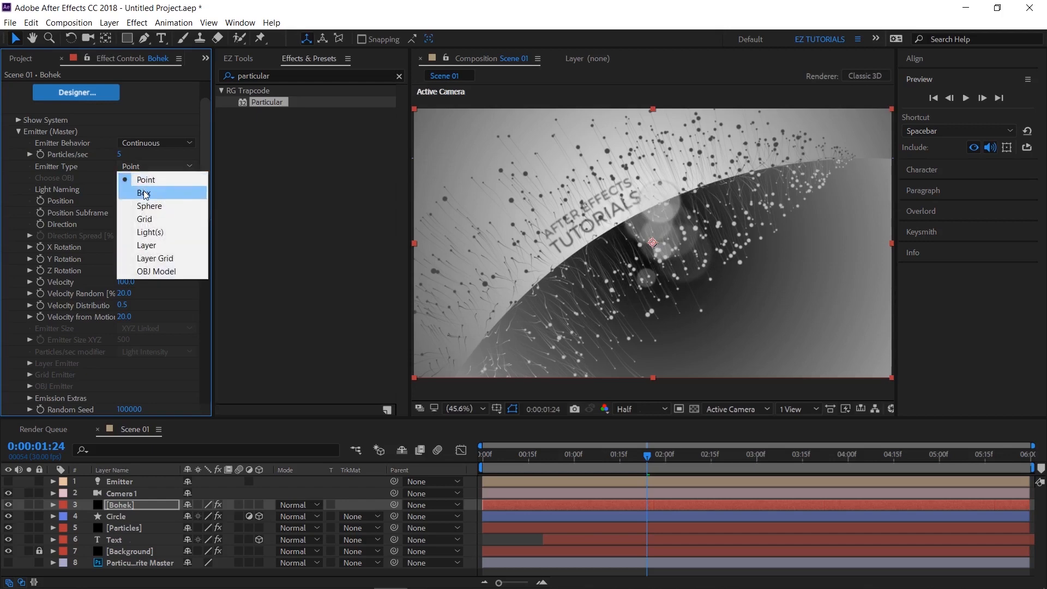
{"action": "left_click", "coordinate": [144, 192]}
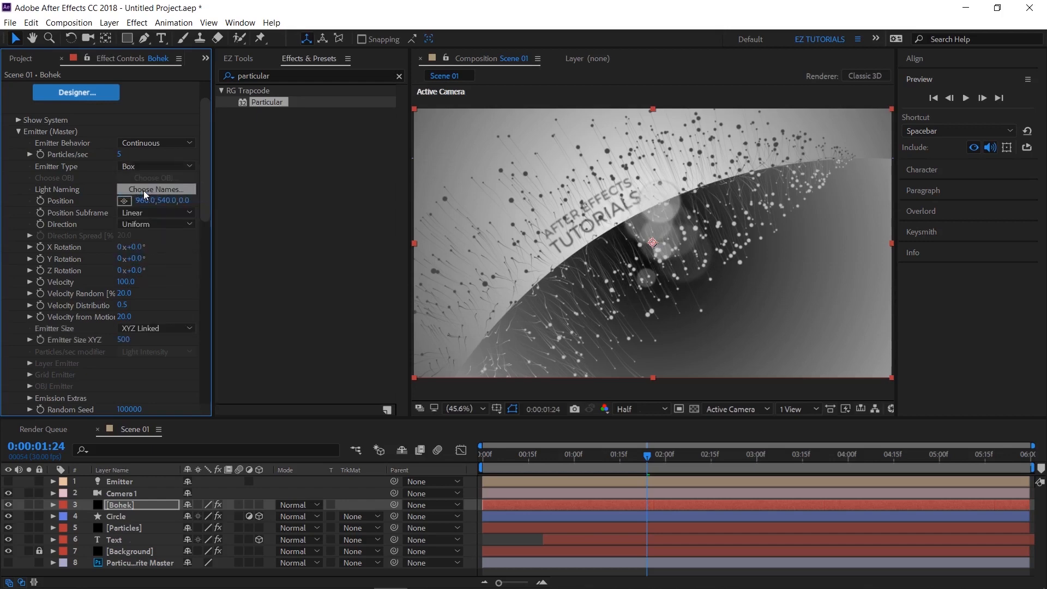
- Set the bokeh emitter's Emitter Size XYZ to 1500 and its Velocity to 0
{"action": "left_click", "coordinate": [124, 340]}
{"action": "type", "text": "1500"}
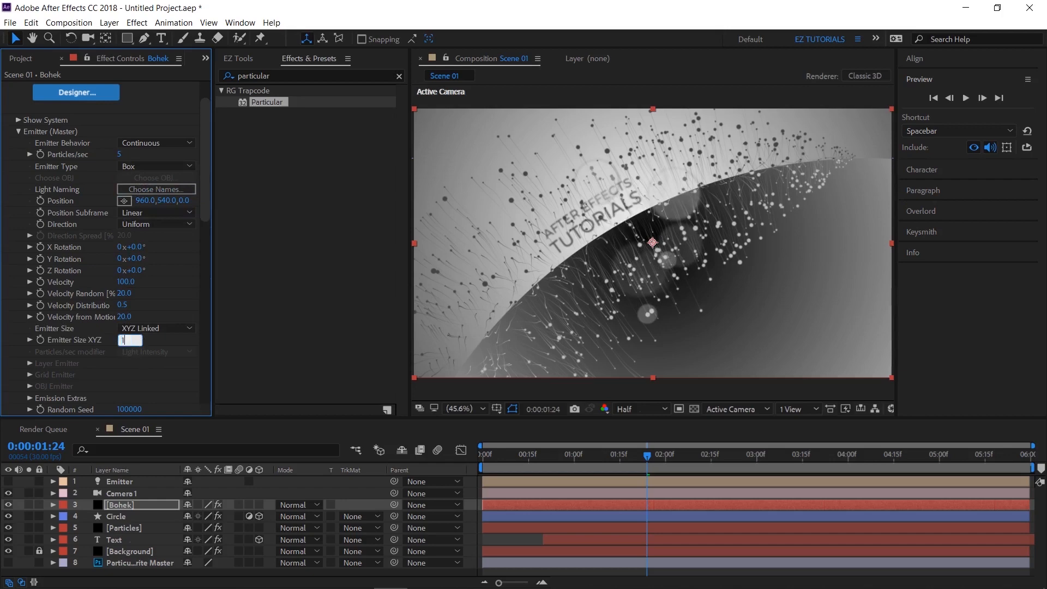
{"action": "key", "text": "Return"}
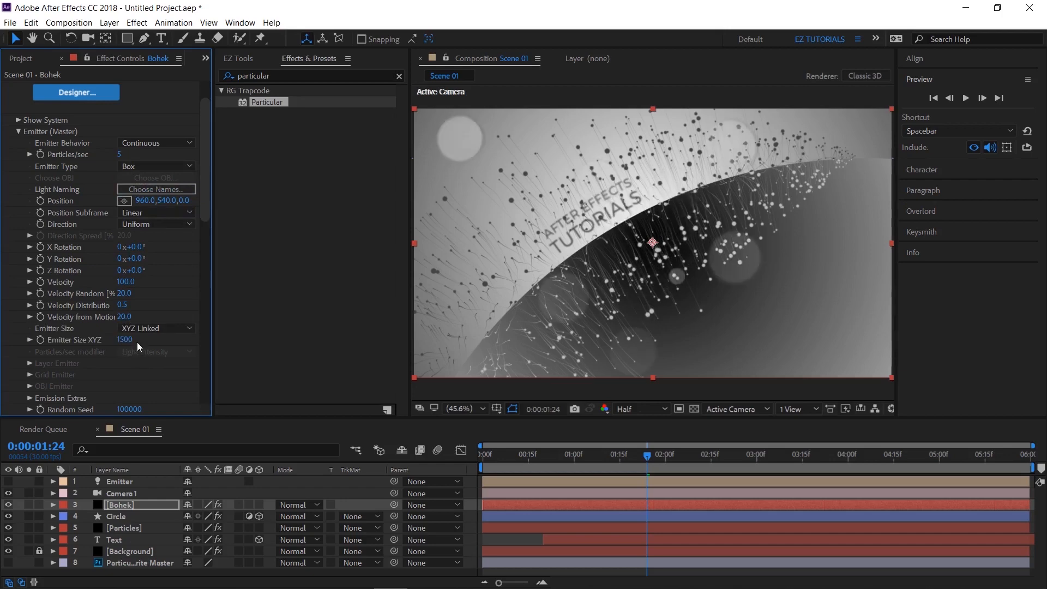
{"action": "left_click", "coordinate": [124, 282]}
{"action": "type", "text": "0"}
{"action": "key", "text": "Return"}
- Set Pre Run to 20 in the bokeh emitter's Emission Extras
{"action": "left_click", "coordinate": [29, 397]}
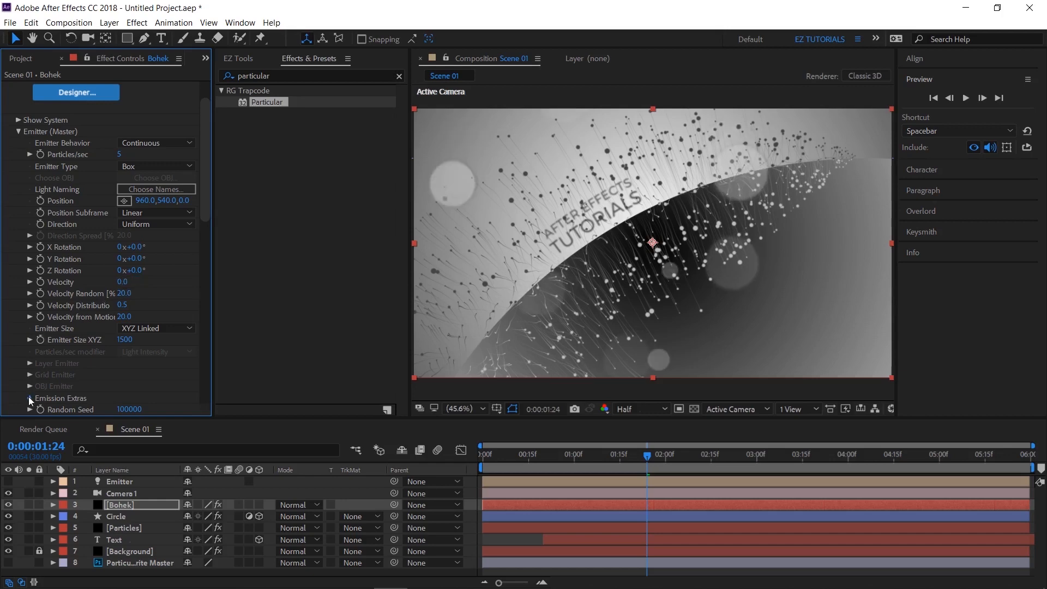
{"action": "scroll", "coordinate": [28, 398], "scroll_direction": "down", "scroll_amount": 1}
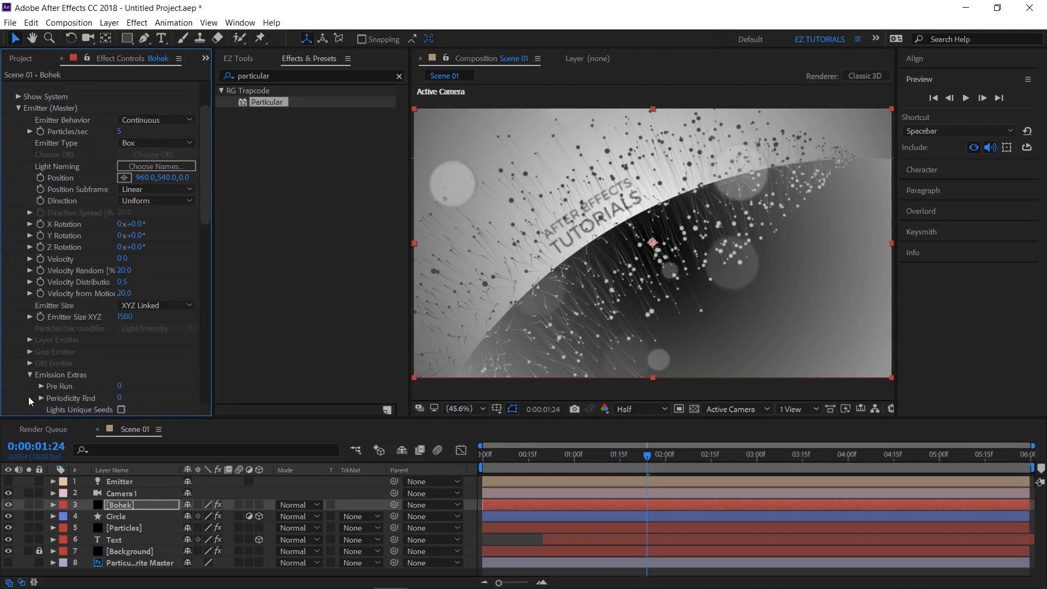
{"action": "left_click", "coordinate": [119, 389]}
{"action": "type", "text": "20"}
{"action": "key", "text": "Return"}
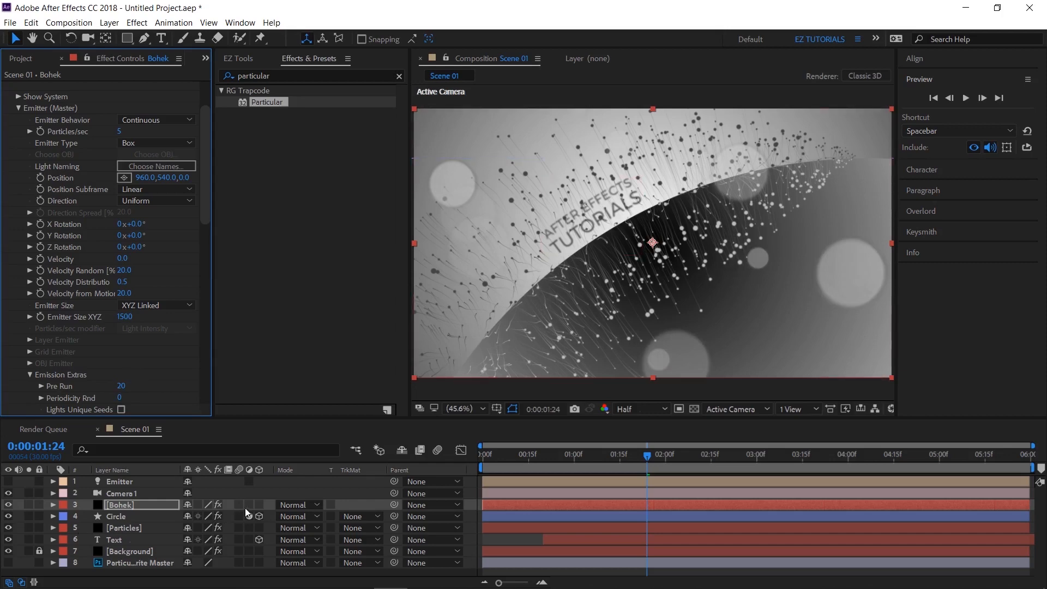
- Set the Bohek layer's blending mode to Divide
{"action": "left_click", "coordinate": [25, 584]}
{"action": "left_click", "coordinate": [22, 583]}
{"action": "left_click", "coordinate": [22, 583]}
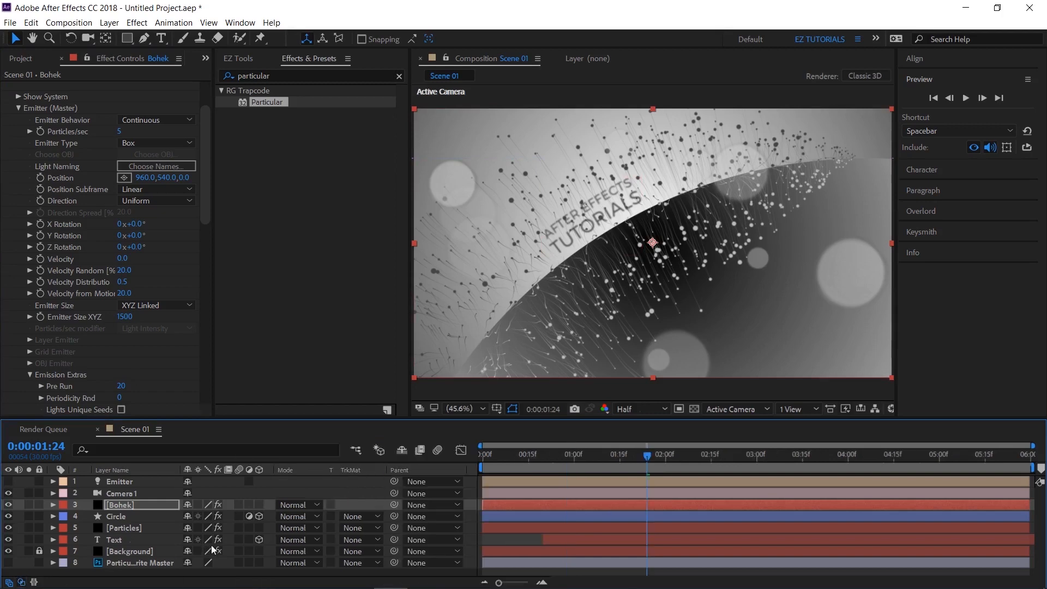
{"action": "left_click", "coordinate": [287, 506]}
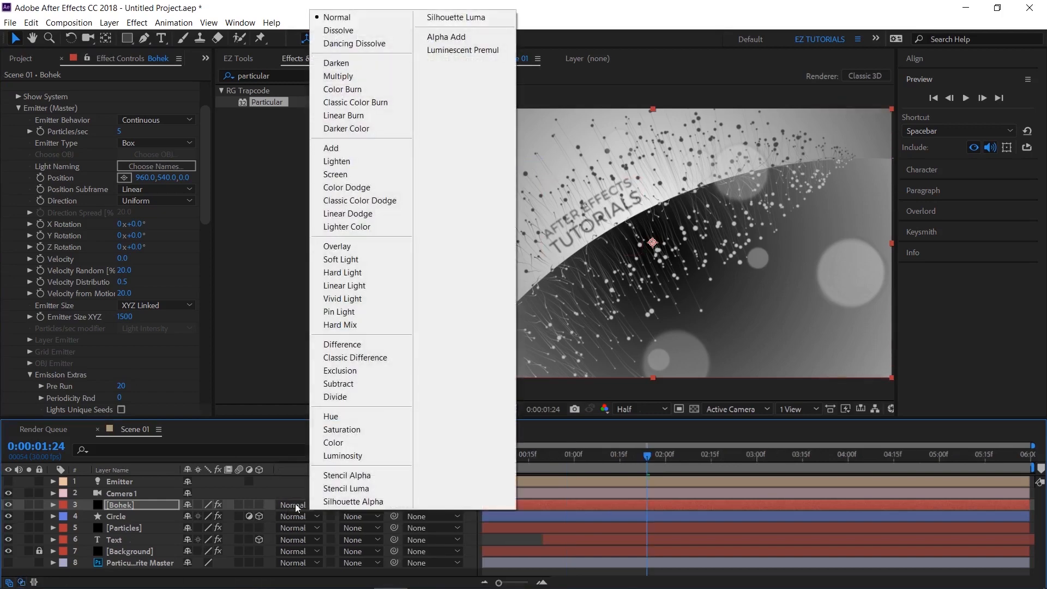
{"action": "left_click", "coordinate": [349, 396]}
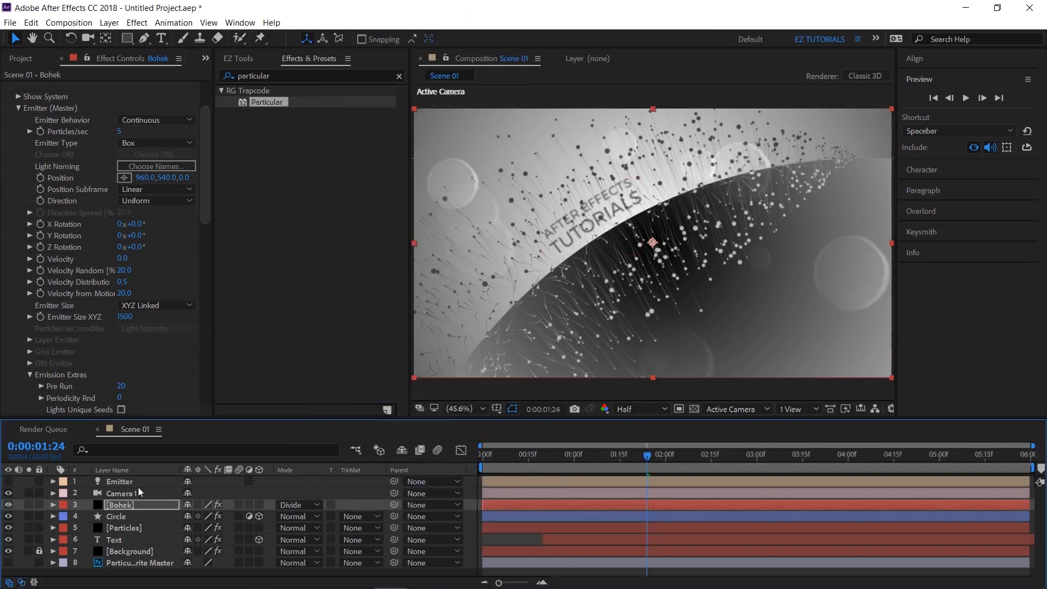
- Duplicate the Bohek layer and rename the copy Dust
{"action": "left_click", "coordinate": [247, 62]}
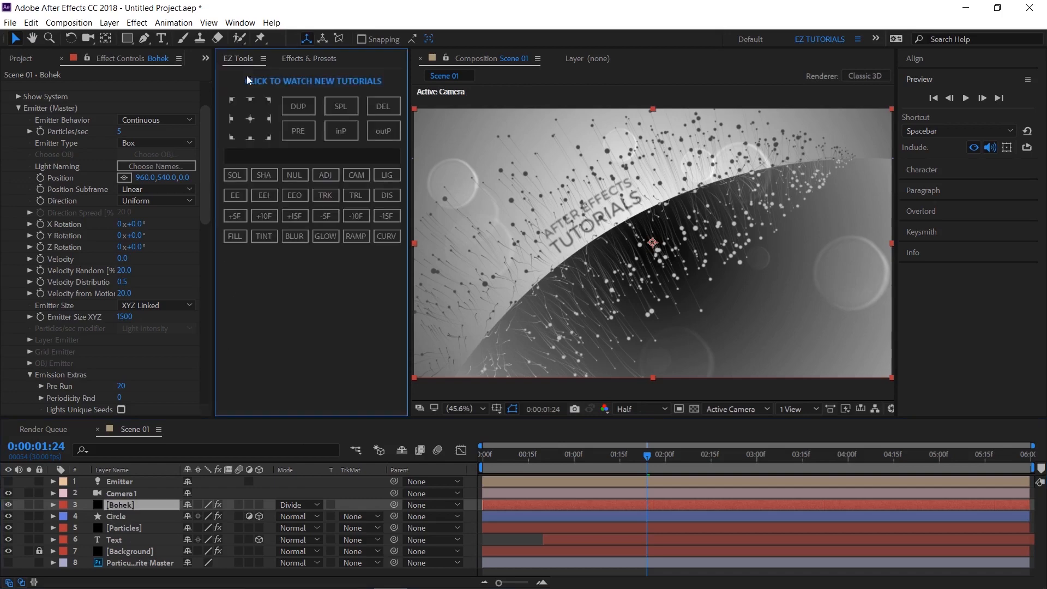
{"action": "left_click", "coordinate": [296, 109]}
{"action": "left_click", "coordinate": [122, 505]}
{"action": "key", "text": "Return"}
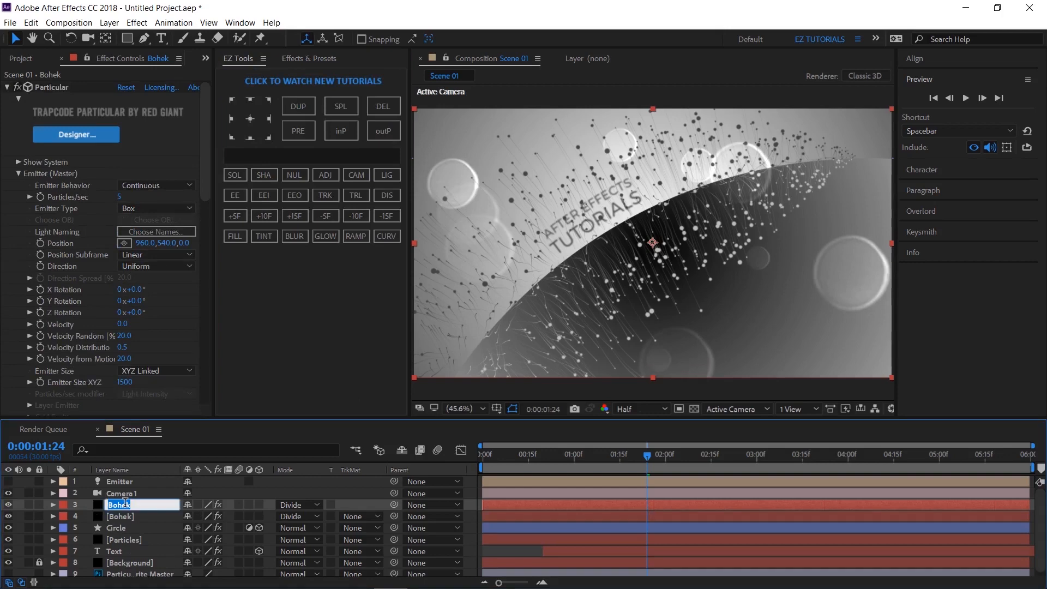
{"action": "type", "text": "Dust"}
{"action": "key", "text": "Return"}
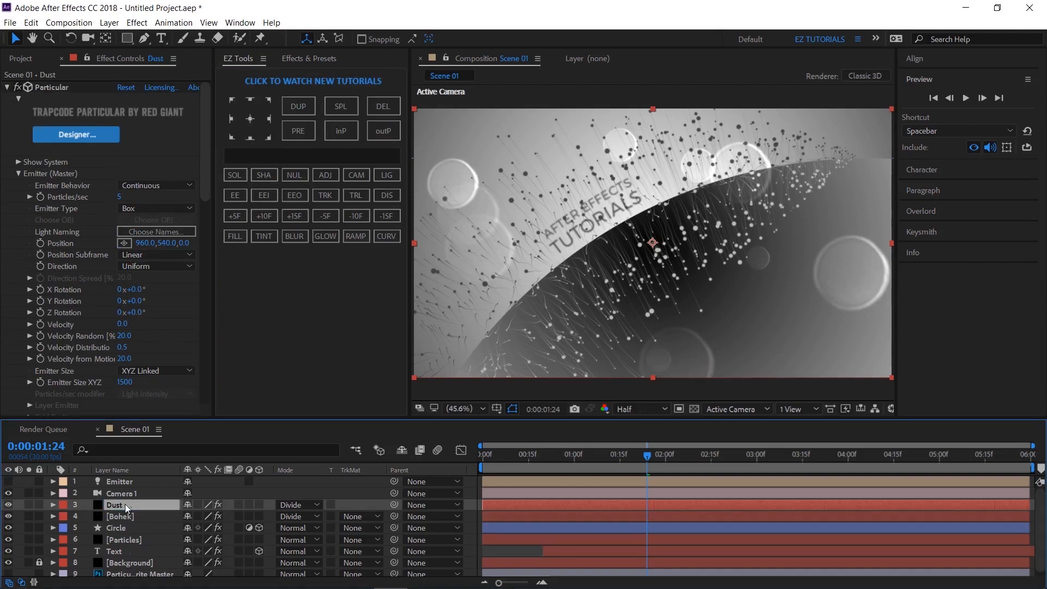
- Move the Dust layer directly below the Circle layer and set its emitter's Particles/sec to 100
{"action": "left_click_drag", "start_coordinate": [126, 504], "coordinate": [130, 528]}
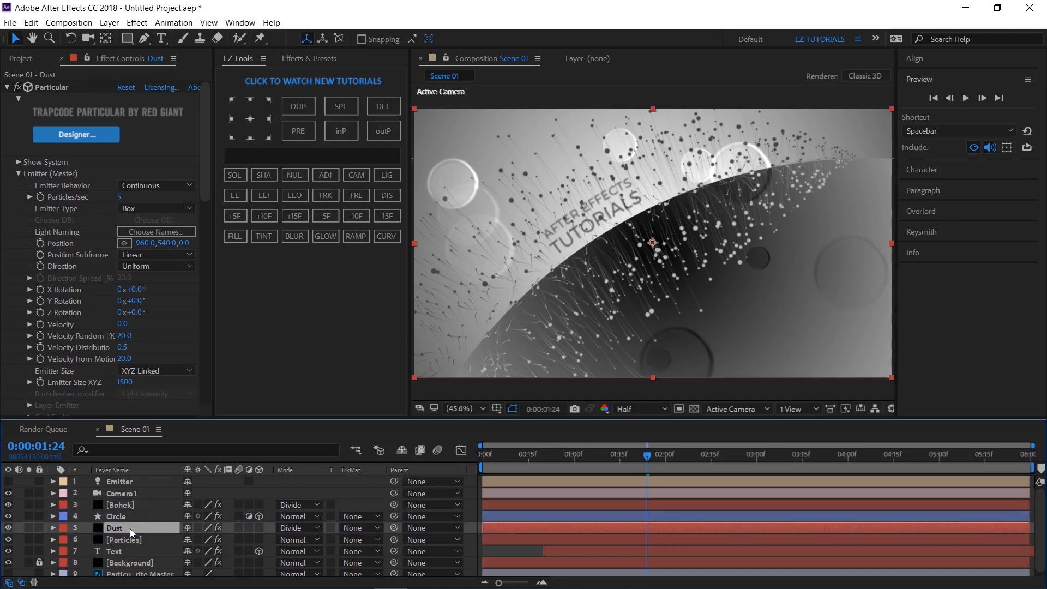
{"action": "left_click", "coordinate": [119, 197]}
{"action": "type", "text": "100"}
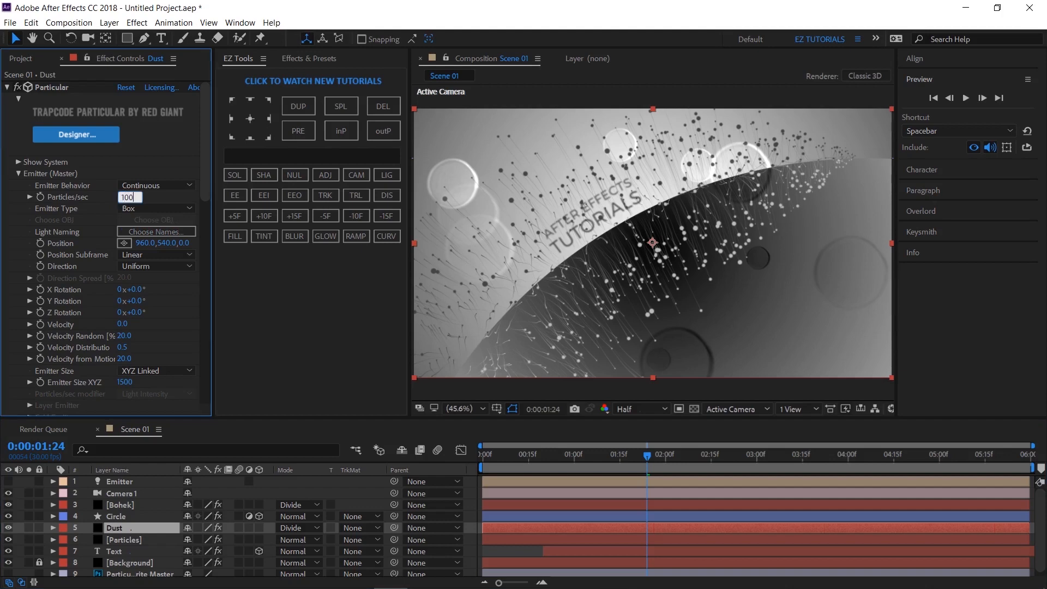
{"action": "key", "text": "Return"}
- Change the Dust layer's Particle Type to Sphere and set the particle Size to 2
{"action": "scroll", "coordinate": [90, 230], "scroll_direction": "down", "scroll_amount": 7}
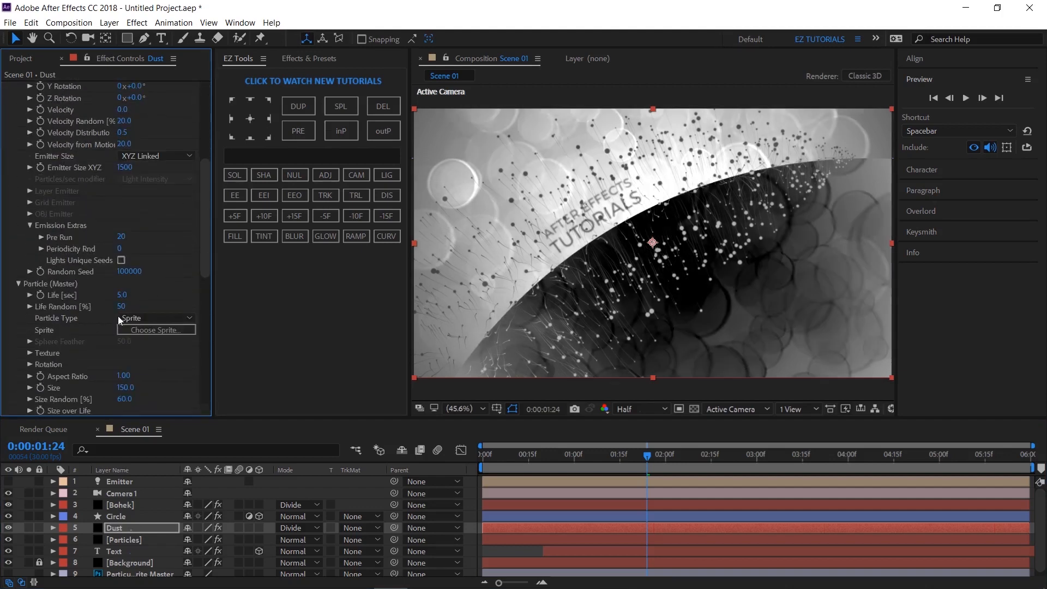
{"action": "left_click", "coordinate": [134, 318]}
{"action": "left_click", "coordinate": [140, 330]}
{"action": "scroll", "coordinate": [81, 348], "scroll_direction": "down", "scroll_amount": 2}
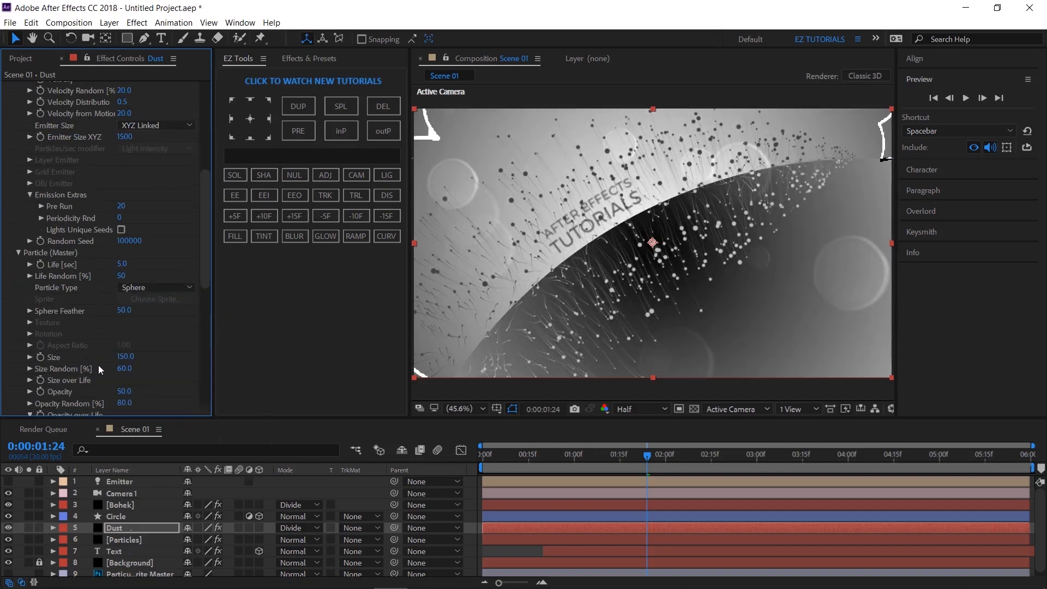
{"action": "left_click", "coordinate": [121, 358]}
{"action": "type", "text": "2"}
{"action": "key", "text": "Return"}
- Set the Dust particles' color to #434343
{"action": "scroll", "coordinate": [157, 342], "scroll_direction": "down", "scroll_amount": 15}
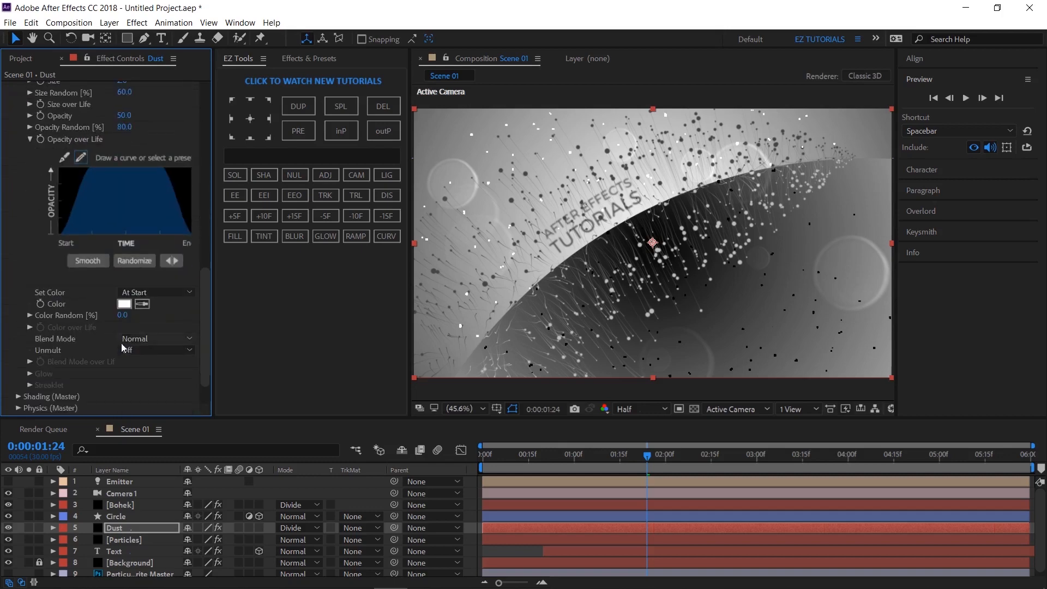
{"action": "left_click", "coordinate": [124, 304]}
{"action": "type", "text": "434343"}
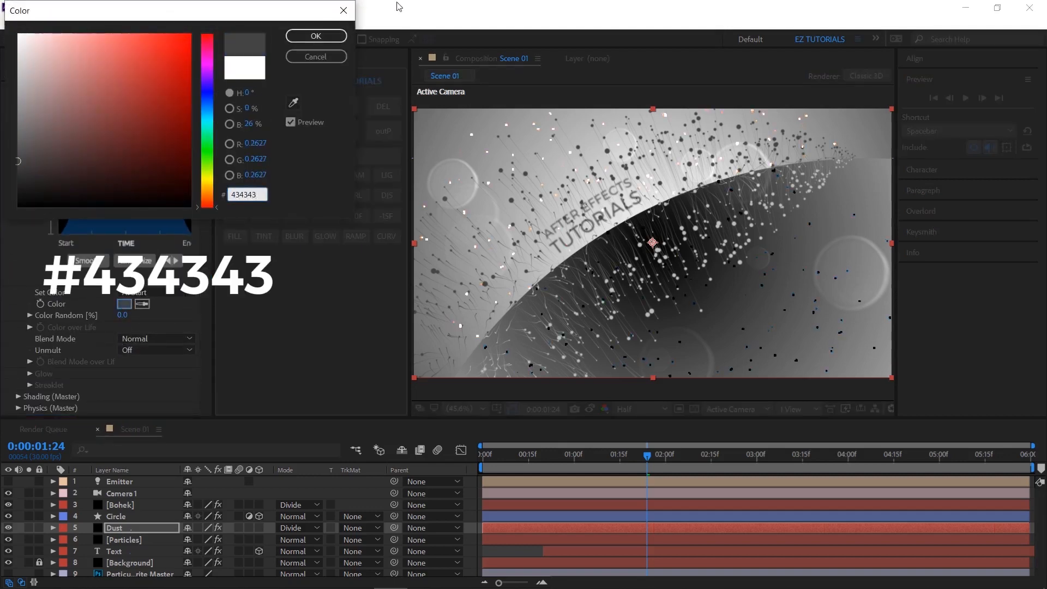
{"action": "left_click", "coordinate": [318, 37]}
- Set Affect Position to 100 in the Dust particles' Turbulence Field and the Dust layer's blending mode to Normal
{"action": "scroll", "coordinate": [34, 251], "scroll_direction": "down", "scroll_amount": 2}
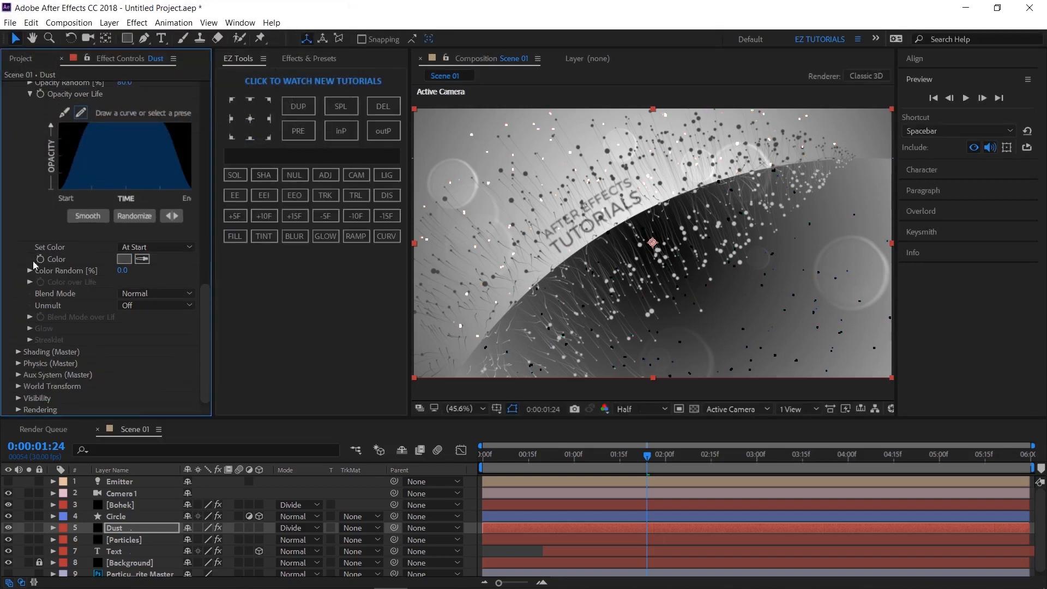
{"action": "left_click", "coordinate": [18, 364]}
{"action": "scroll", "coordinate": [18, 322], "scroll_direction": "down", "scroll_amount": 1}
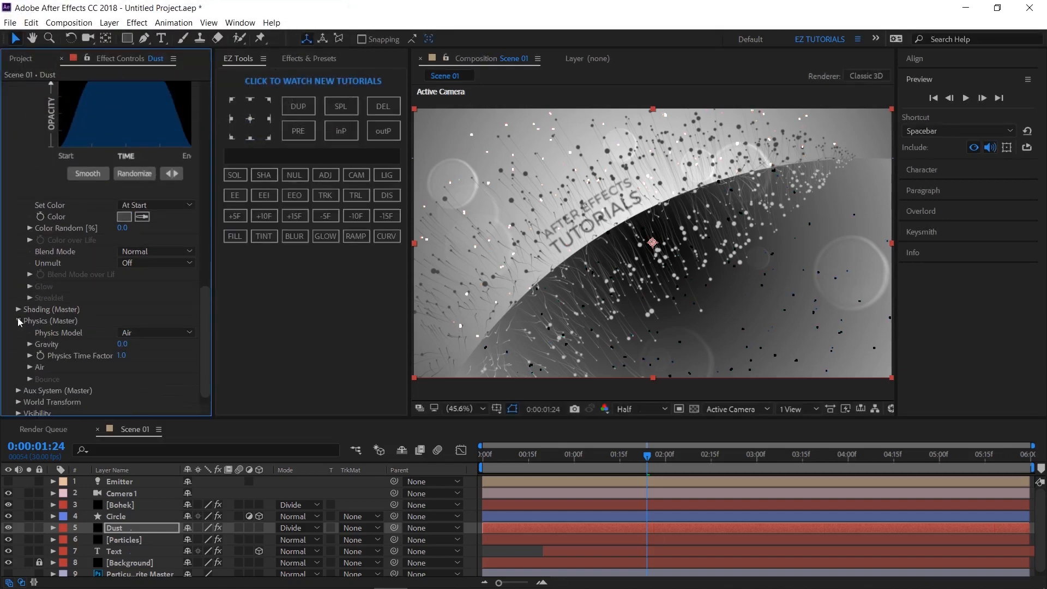
{"action": "left_click", "coordinate": [29, 366]}
{"action": "scroll", "coordinate": [30, 357], "scroll_direction": "down", "scroll_amount": 4}
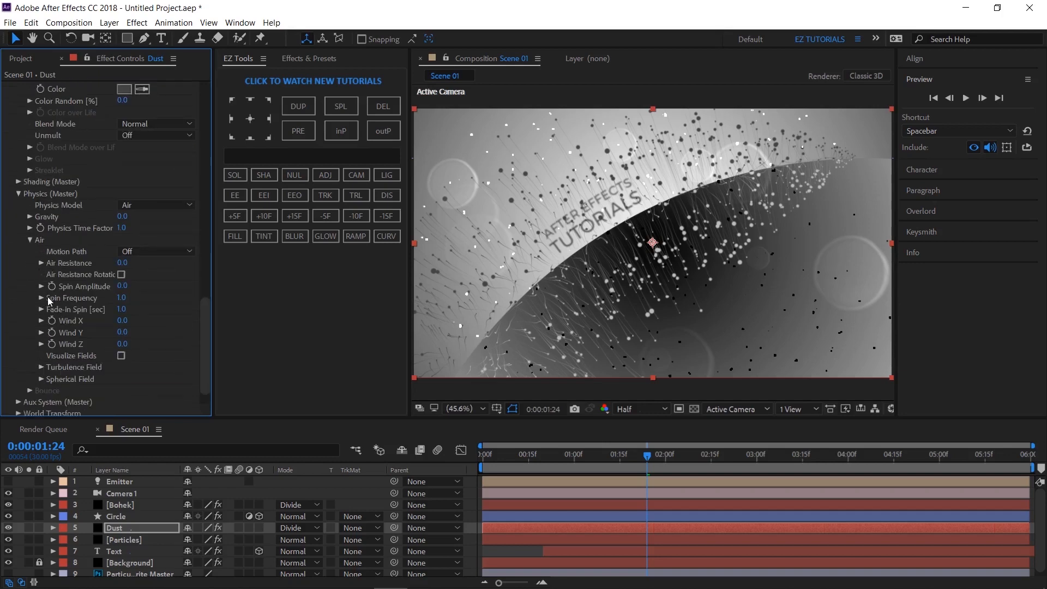
{"action": "left_click", "coordinate": [41, 368]}
{"action": "scroll", "coordinate": [44, 368], "scroll_direction": "down", "scroll_amount": 4}
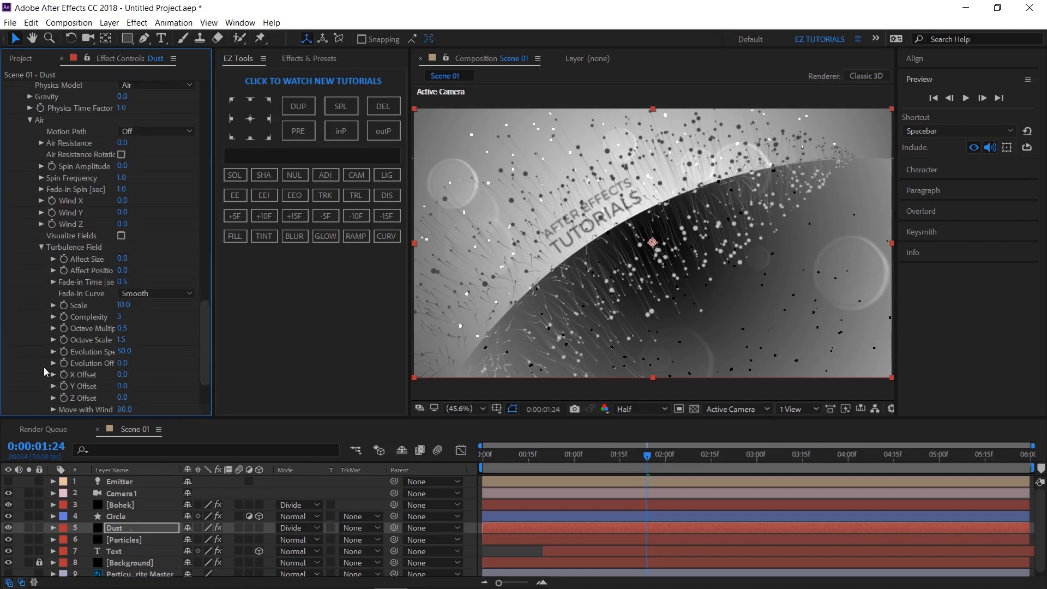
{"action": "left_click", "coordinate": [123, 270]}
{"action": "type", "text": "100"}
{"action": "key", "text": "Return"}
{"action": "left_click", "coordinate": [289, 528]}
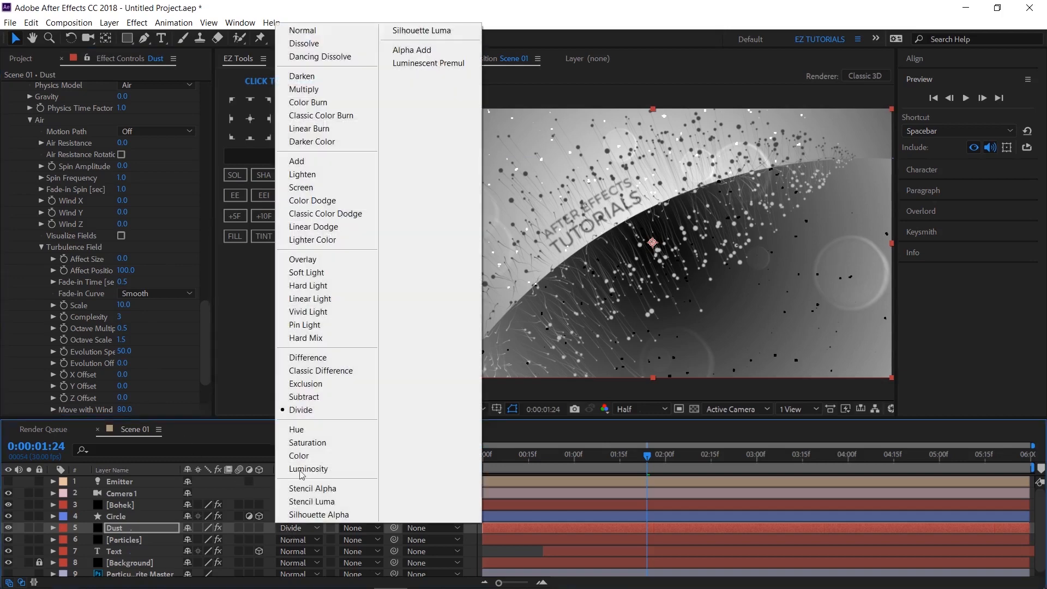
{"action": "left_click", "coordinate": [303, 31]}
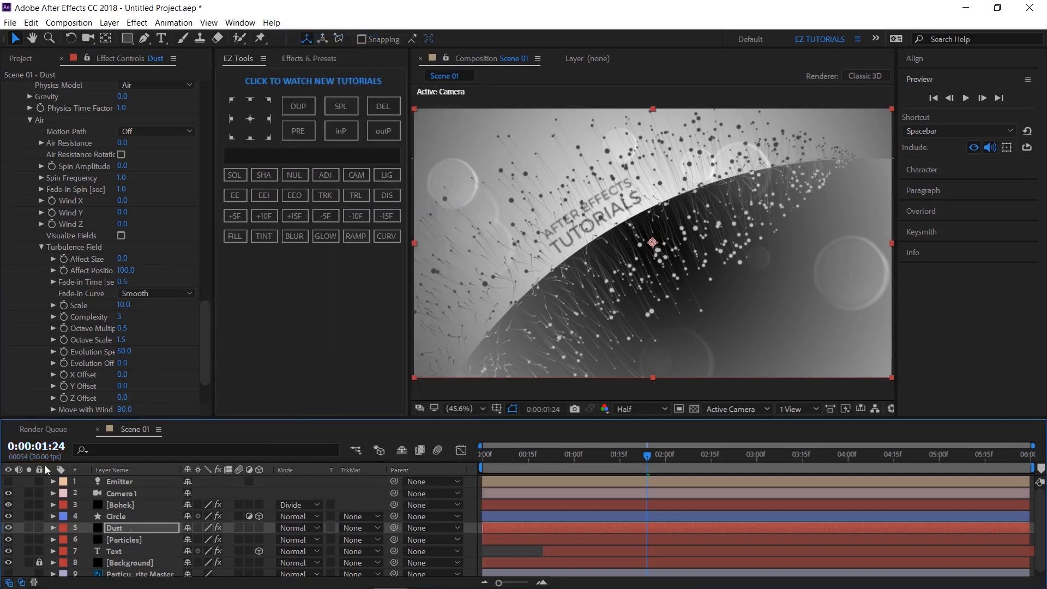
- Add Position and Z Rotation keyframes to Camera 1 at 0:00:00:00
{"action": "left_click", "coordinate": [121, 494]}
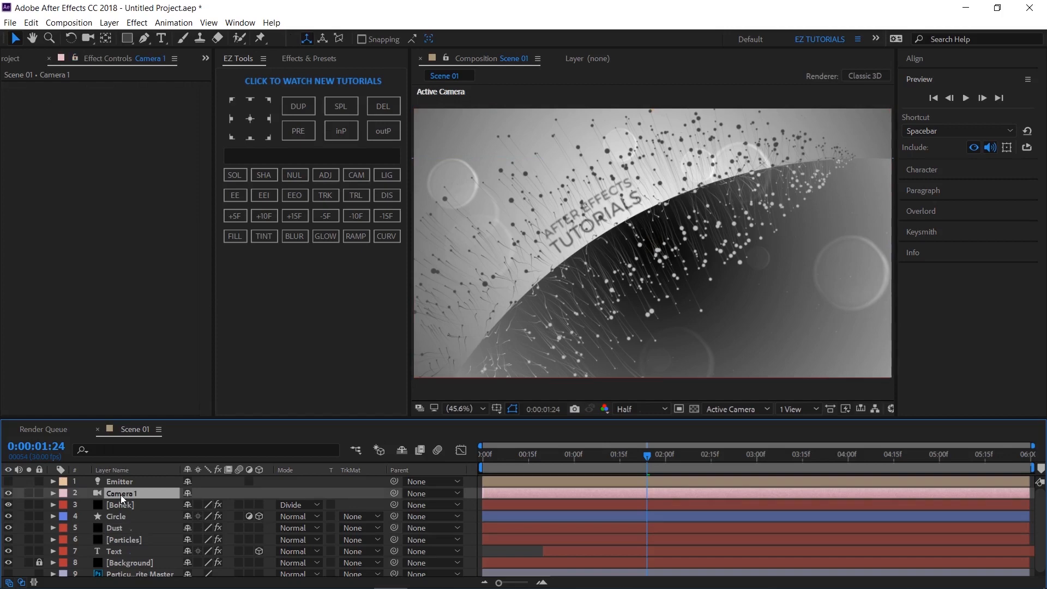
{"action": "key", "text": "p"}
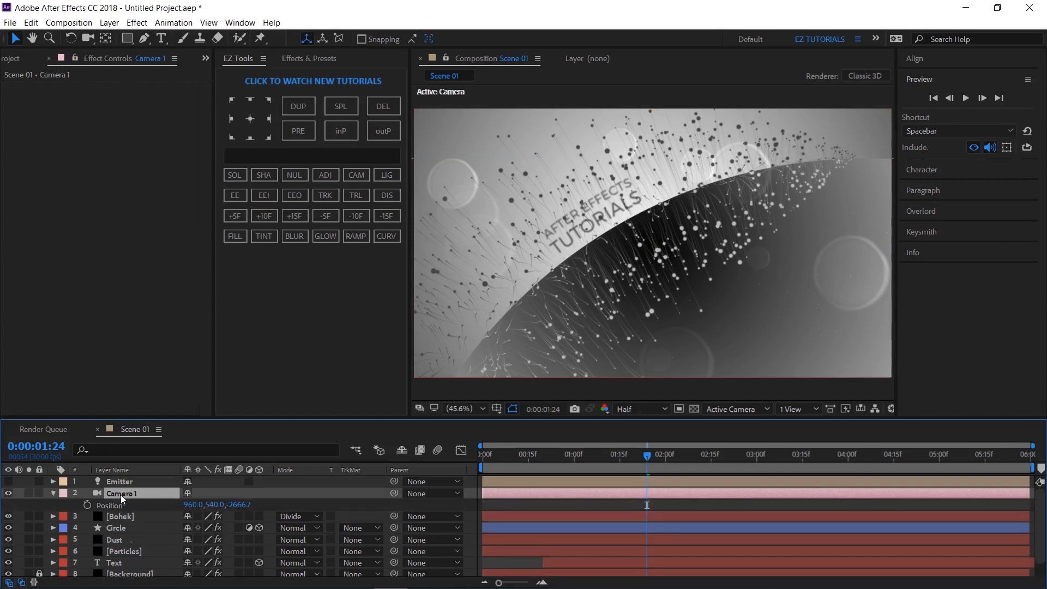
{"action": "key", "text": "shift+r"}
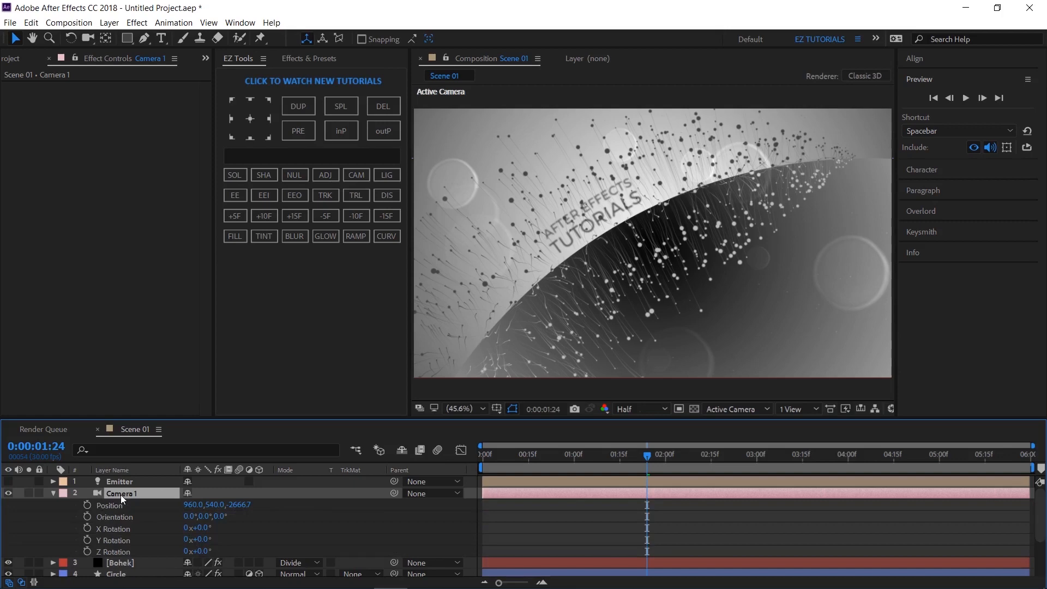
{"action": "left_click_drag", "start_coordinate": [495, 457], "coordinate": [481, 459]}
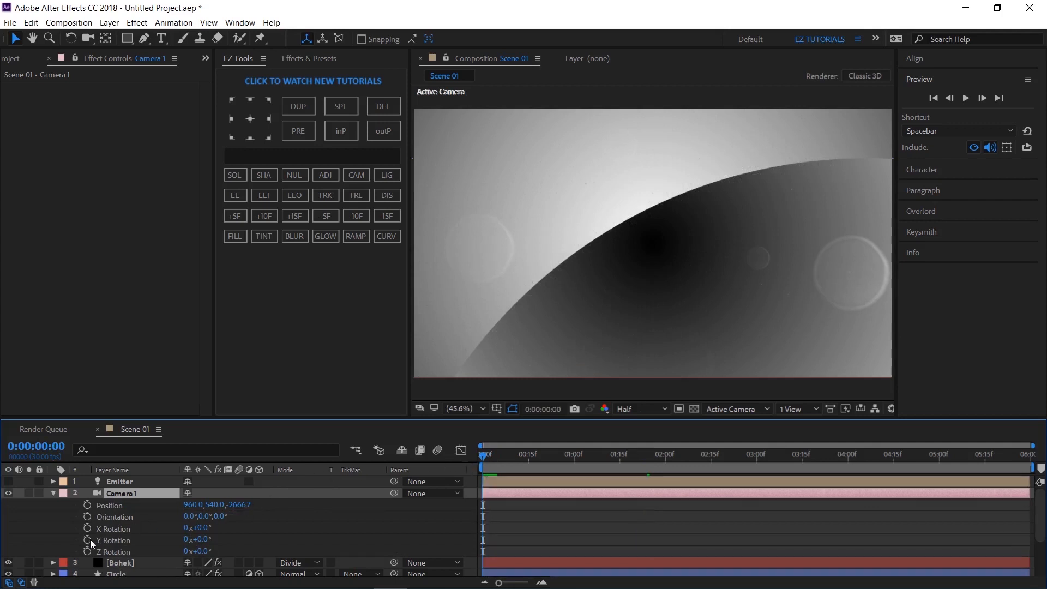
{"action": "left_click", "coordinate": [87, 551]}
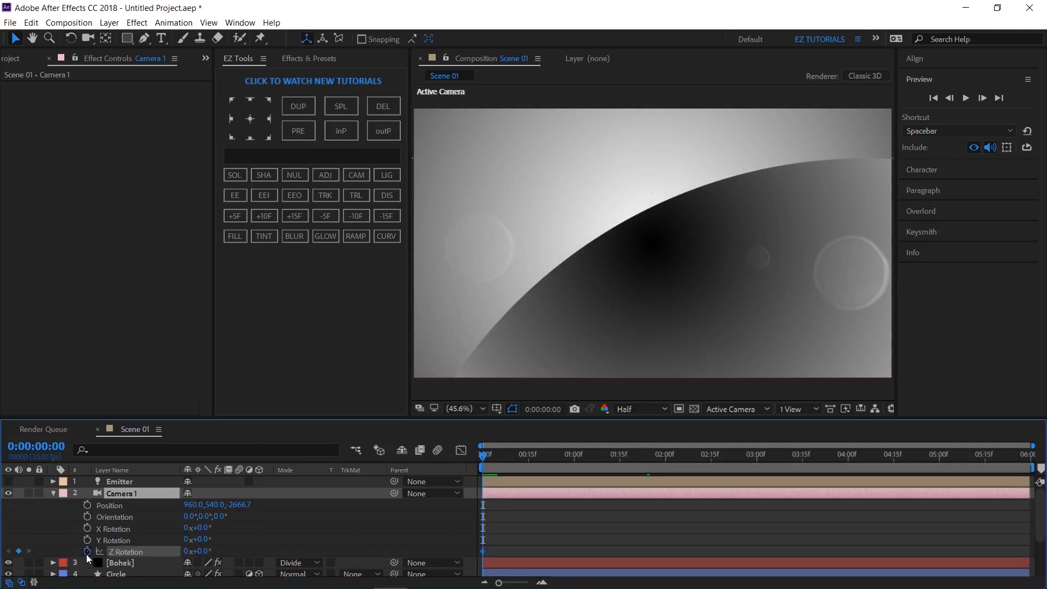
{"action": "left_click", "coordinate": [87, 506]}
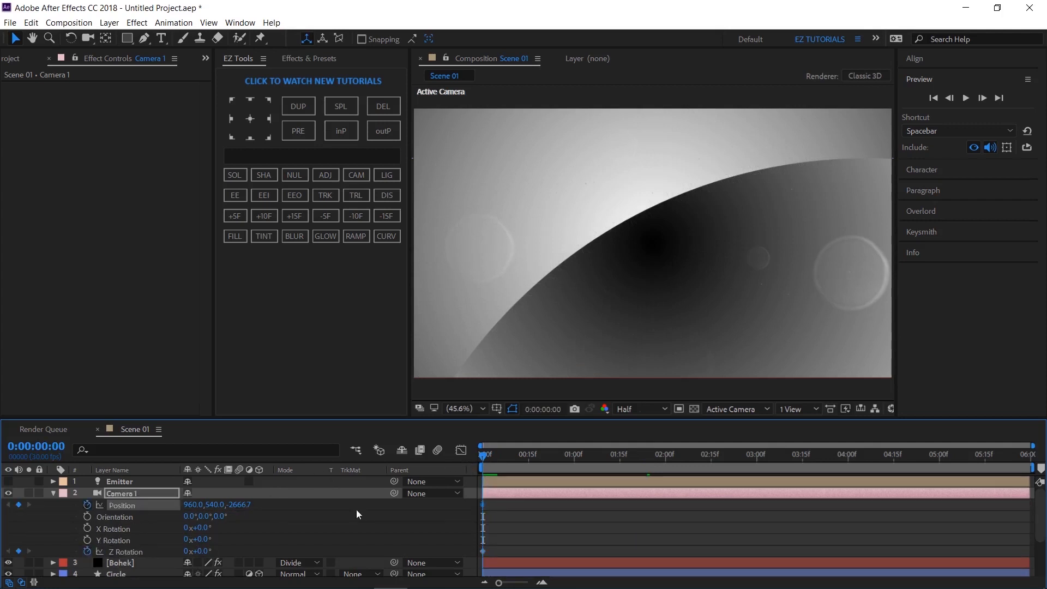
- Keyframe Camera 1's Position at 0:00:05:29 with the values 723, 540, -2100
{"action": "left_click", "coordinate": [1034, 456]}
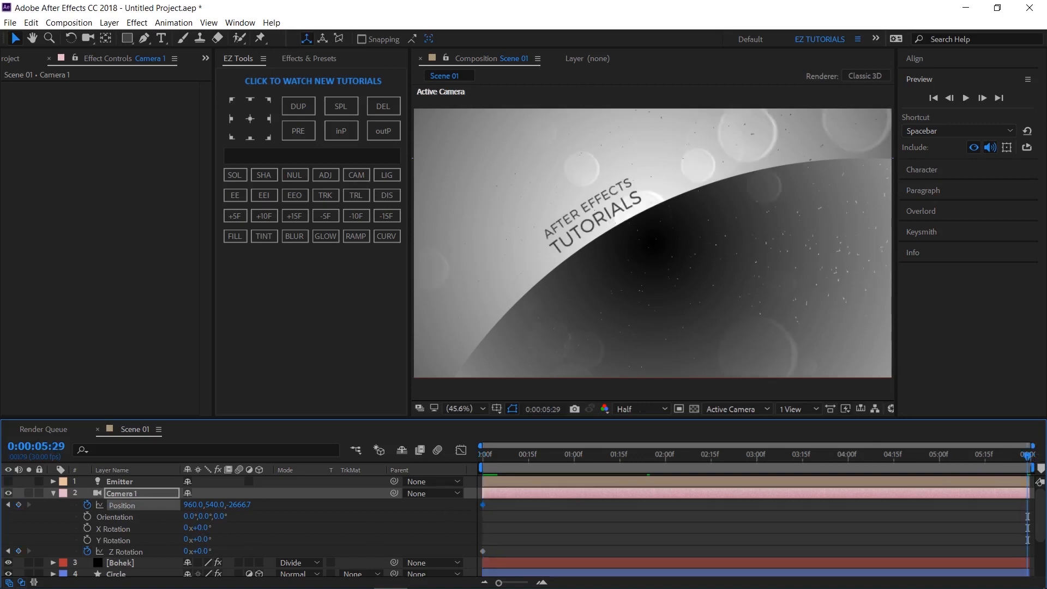
{"action": "left_click_drag", "start_coordinate": [194, 506], "coordinate": [111, 505]}
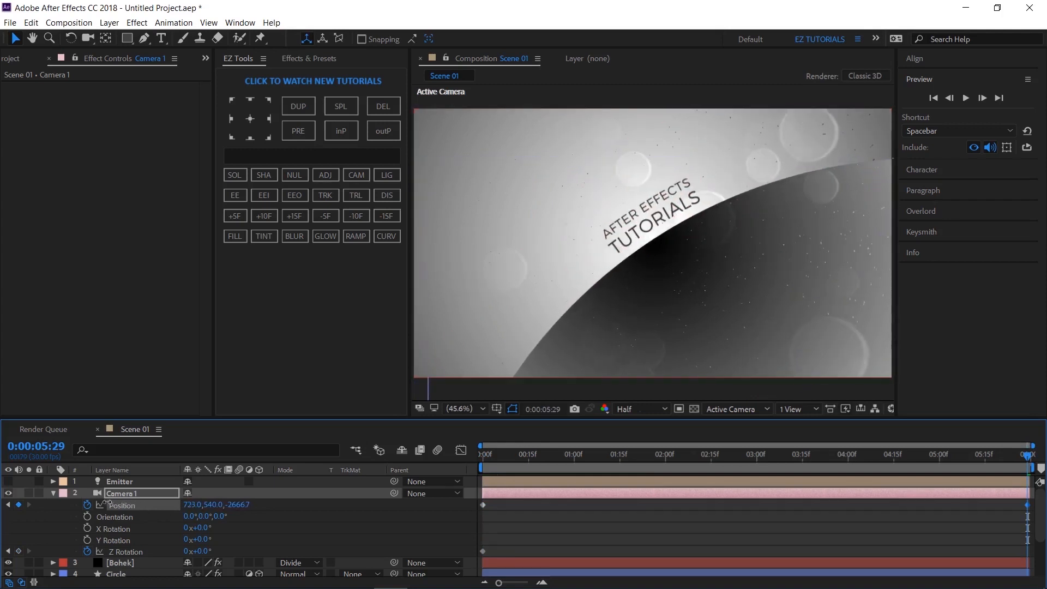
{"action": "left_click", "coordinate": [235, 506]}
{"action": "left_click", "coordinate": [232, 506]}
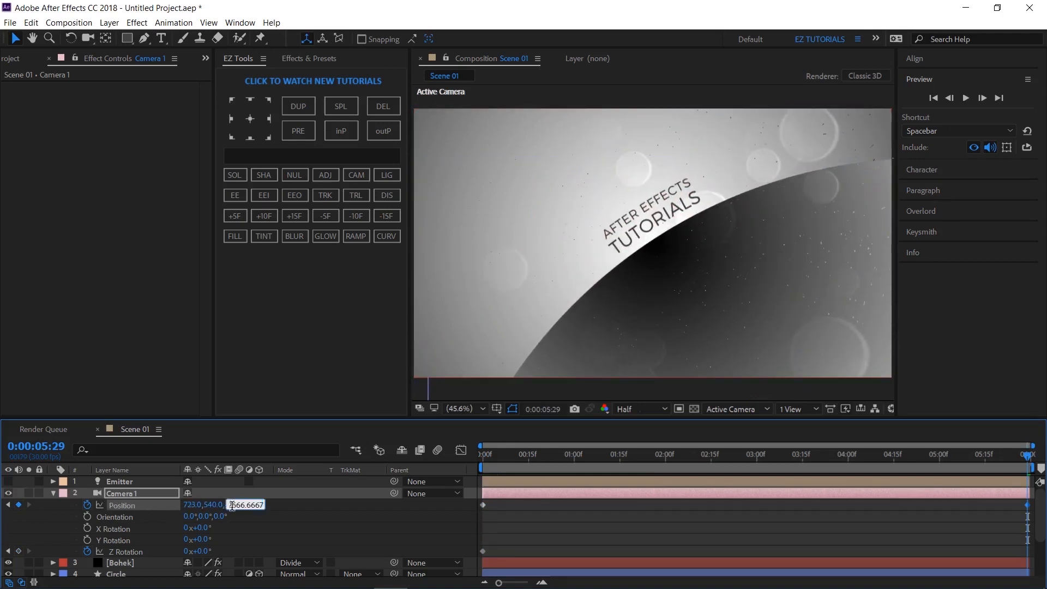
{"action": "left_click_drag", "start_coordinate": [232, 506], "coordinate": [327, 509]}
{"action": "type", "text": "2100"}
{"action": "key", "text": "Return"}
- Set Camera 1's Z Rotation to -15° at 0:00:05:29
{"action": "left_click", "coordinate": [202, 551]}
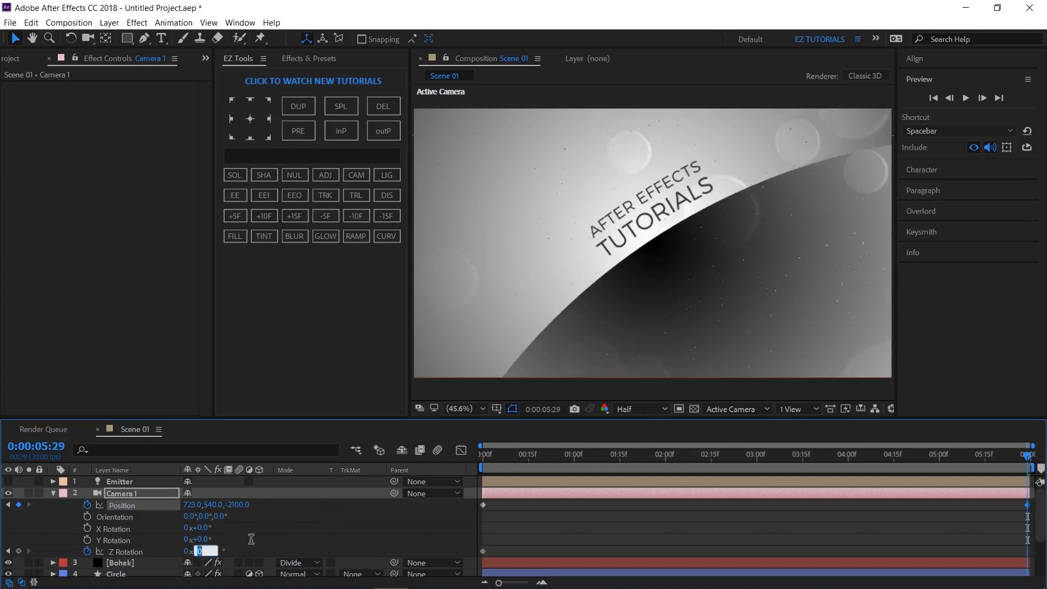
{"action": "type", "text": "-15"}
{"action": "key", "text": "Return"}
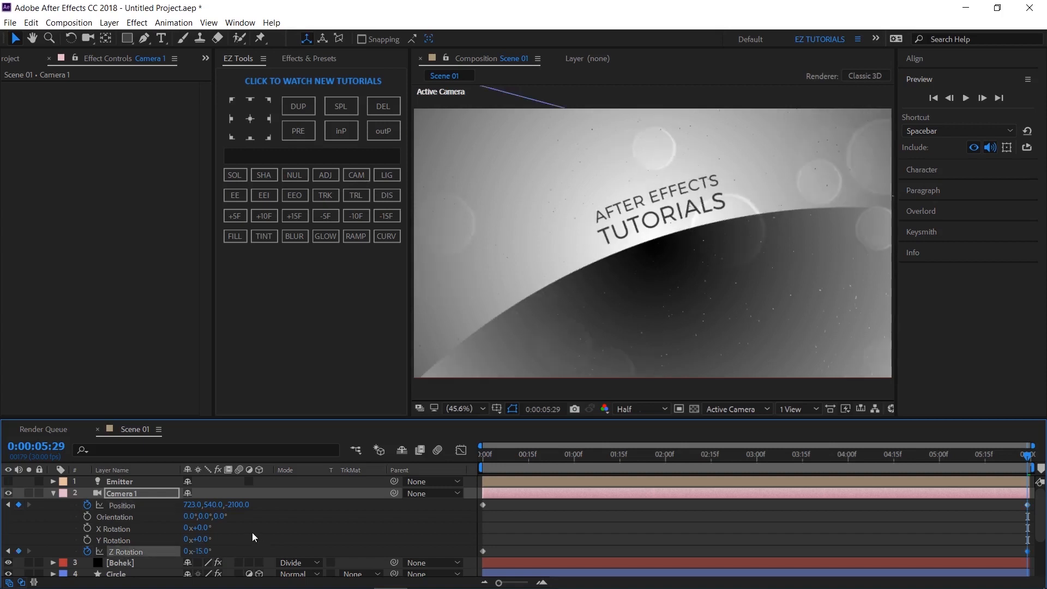
- Turn on Depth of Field for Camera 1 and add a Focus Distance keyframe at 0:00:00:00
{"action": "key", "text": "a"}
{"action": "key", "text": "a"}
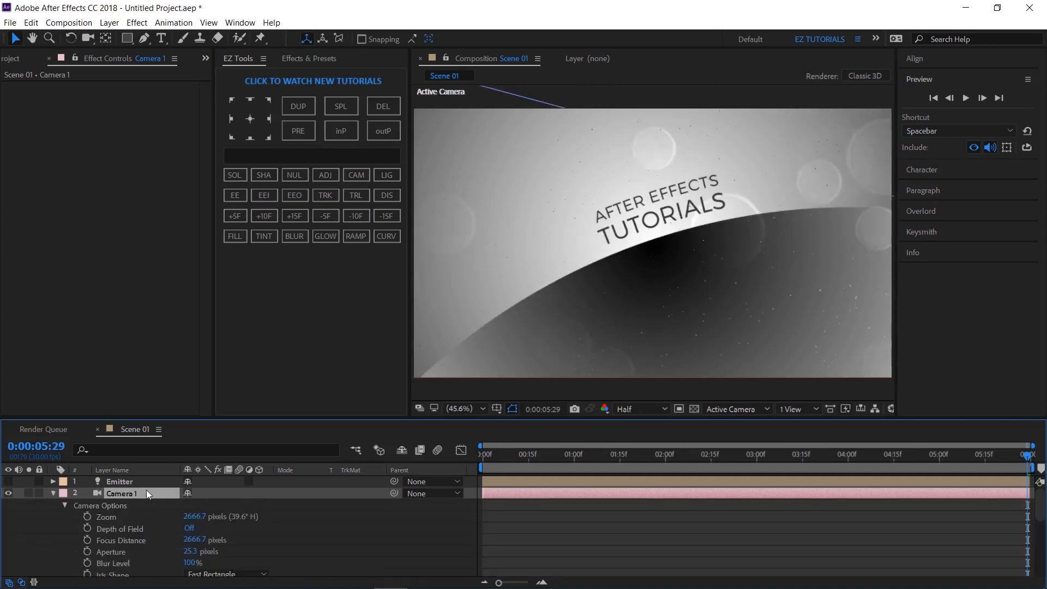
{"action": "left_click", "coordinate": [189, 528]}
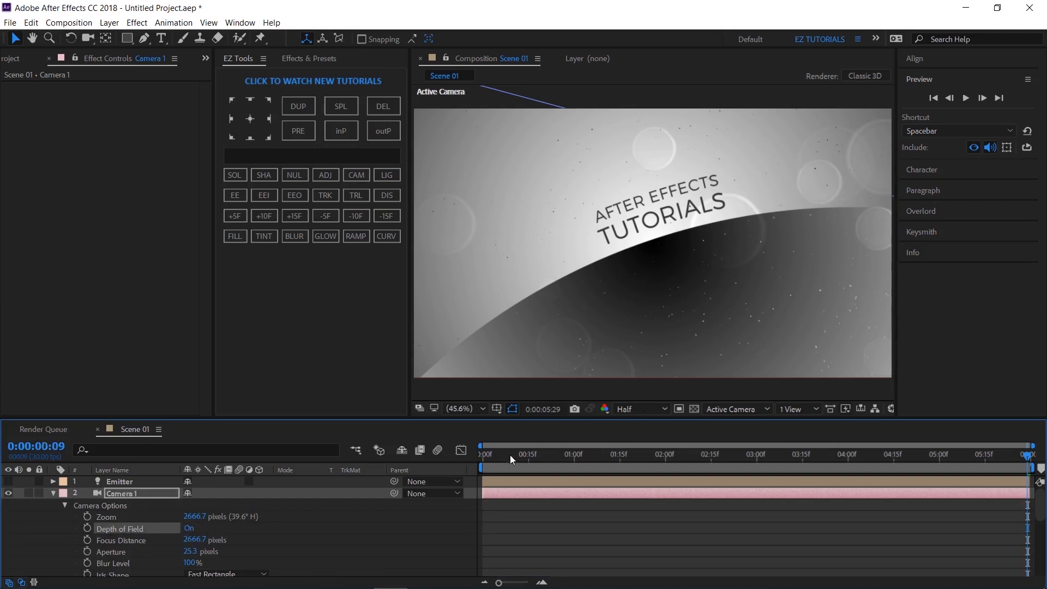
{"action": "left_click_drag", "start_coordinate": [509, 455], "coordinate": [472, 457]}
{"action": "left_click", "coordinate": [87, 540]}
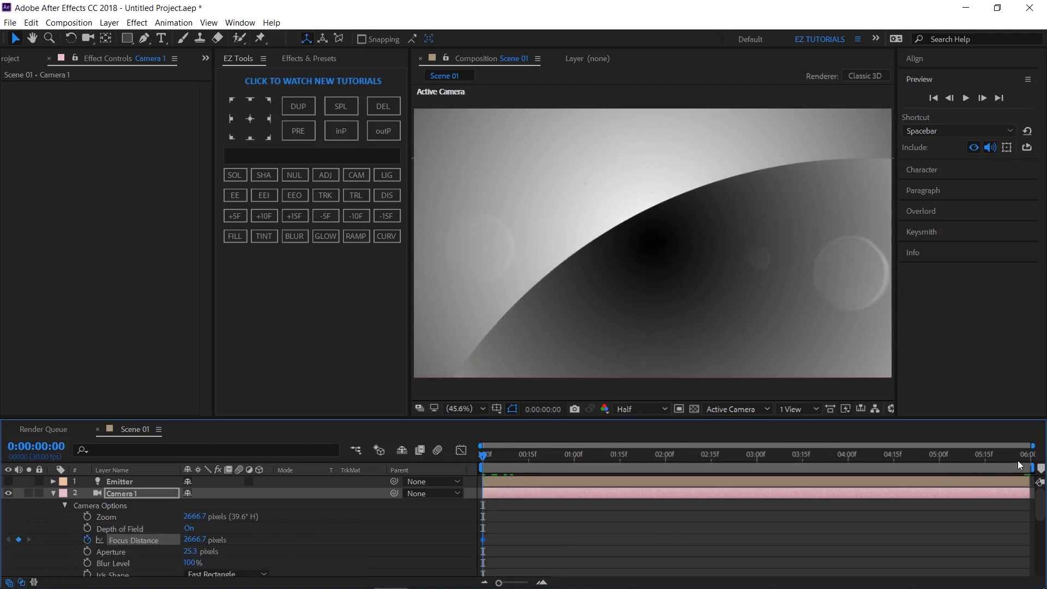
- Set Camera 1's Focus Distance to 2100 pixels at 0:00:05:29 and its Aperture to 550 pixels, and preview the result at 0:00:02:10
{"action": "left_click_drag", "start_coordinate": [1024, 453], "coordinate": [1039, 453]}
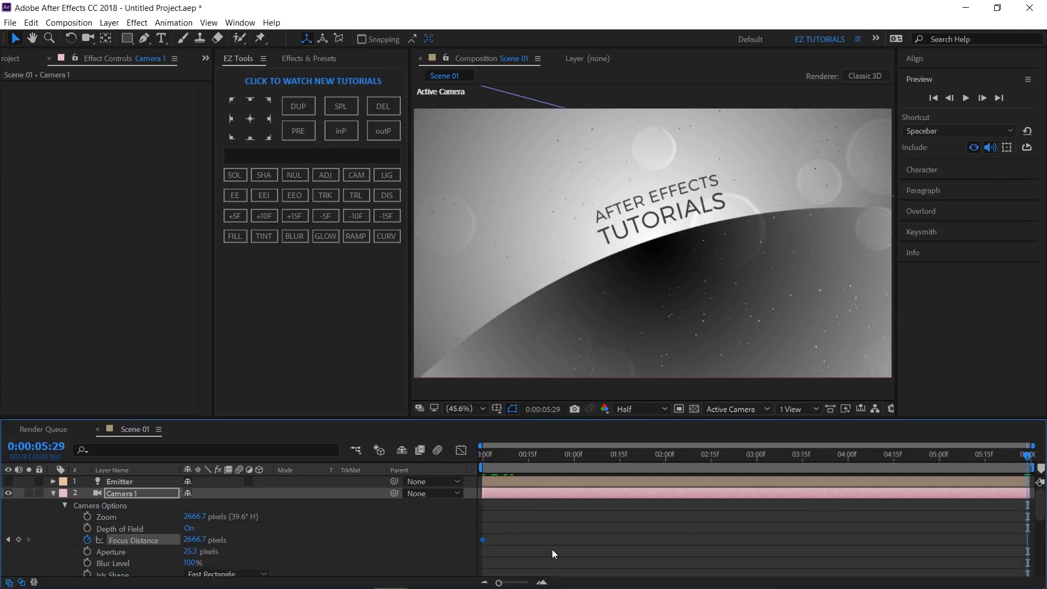
{"action": "left_click", "coordinate": [192, 544]}
{"action": "type", "text": "2100"}
{"action": "key", "text": "Return"}
{"action": "left_click", "coordinate": [190, 552]}
{"action": "type", "text": "550"}
{"action": "key", "text": "Return"}
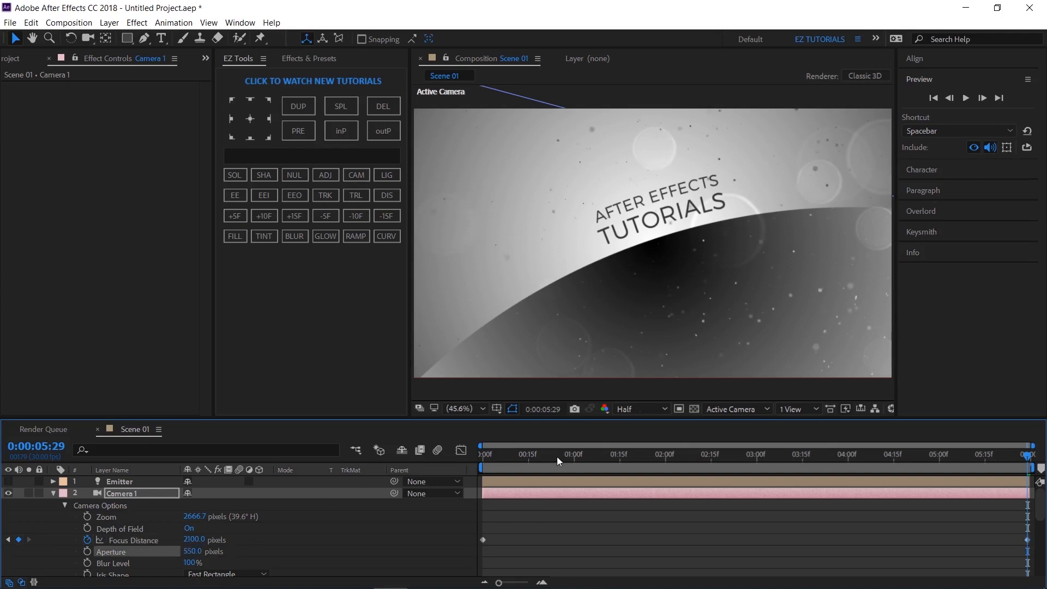
{"action": "left_click_drag", "start_coordinate": [558, 457], "coordinate": [692, 440]}
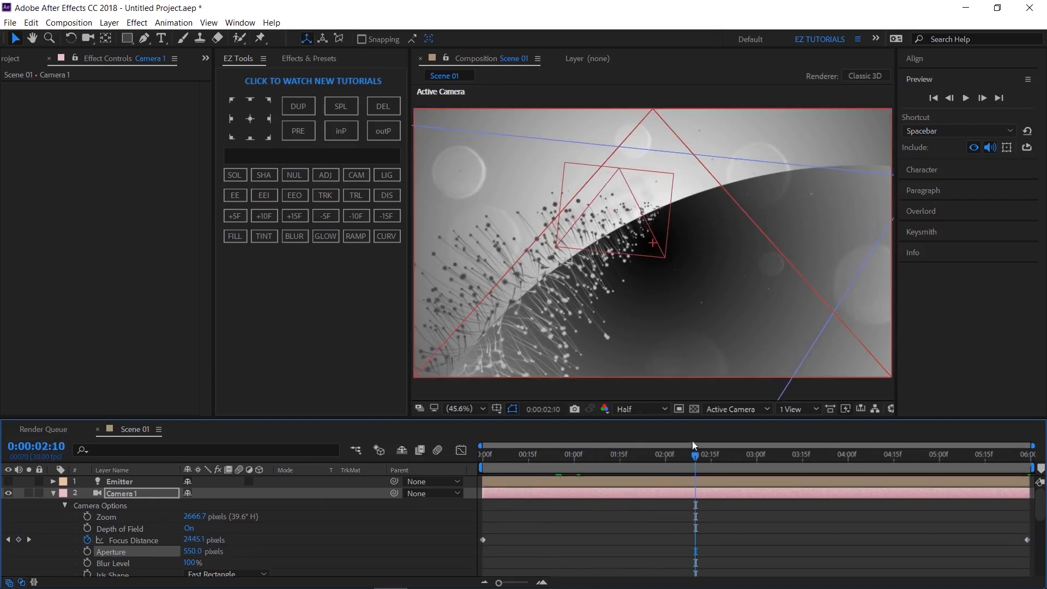
- Duplicate the Scene 01 composition in the project and open the copy
{"action": "left_click", "coordinate": [15, 60]}
{"action": "left_click", "coordinate": [38, 225]}
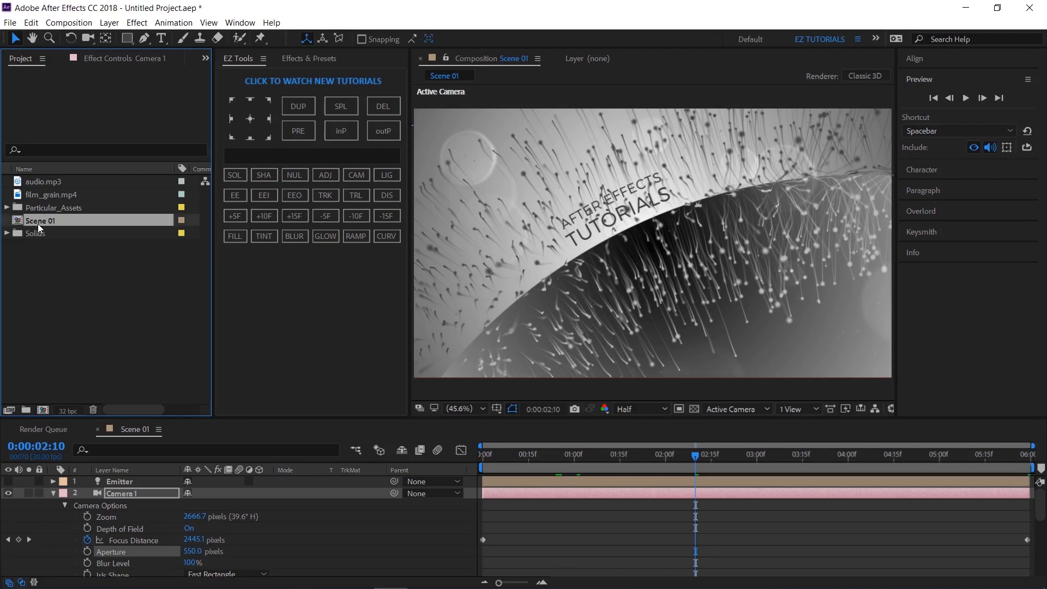
{"action": "left_click", "coordinate": [298, 106]}
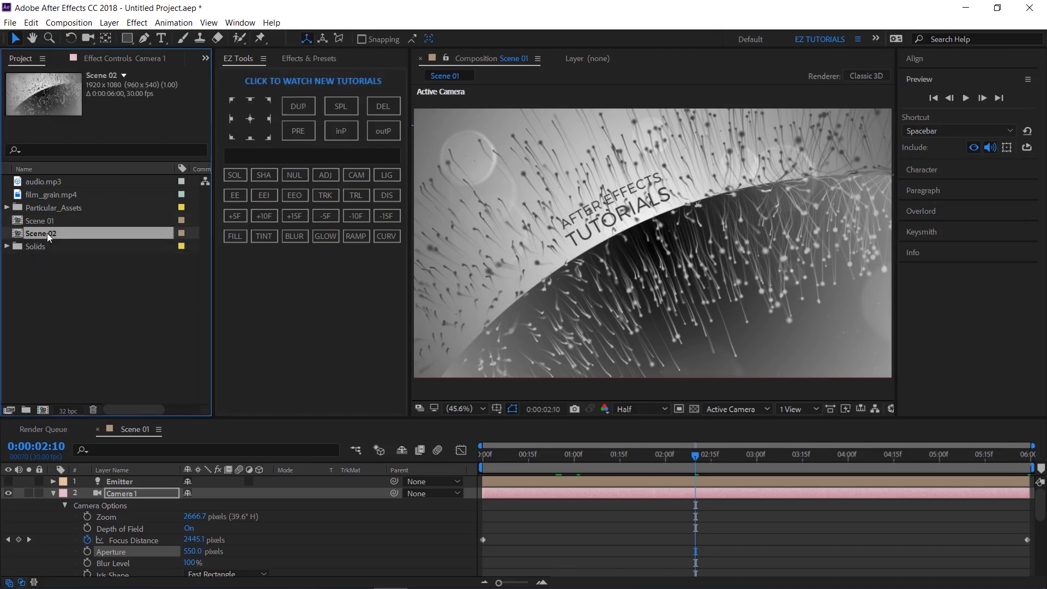
{"action": "double_click", "coordinate": [47, 234]}
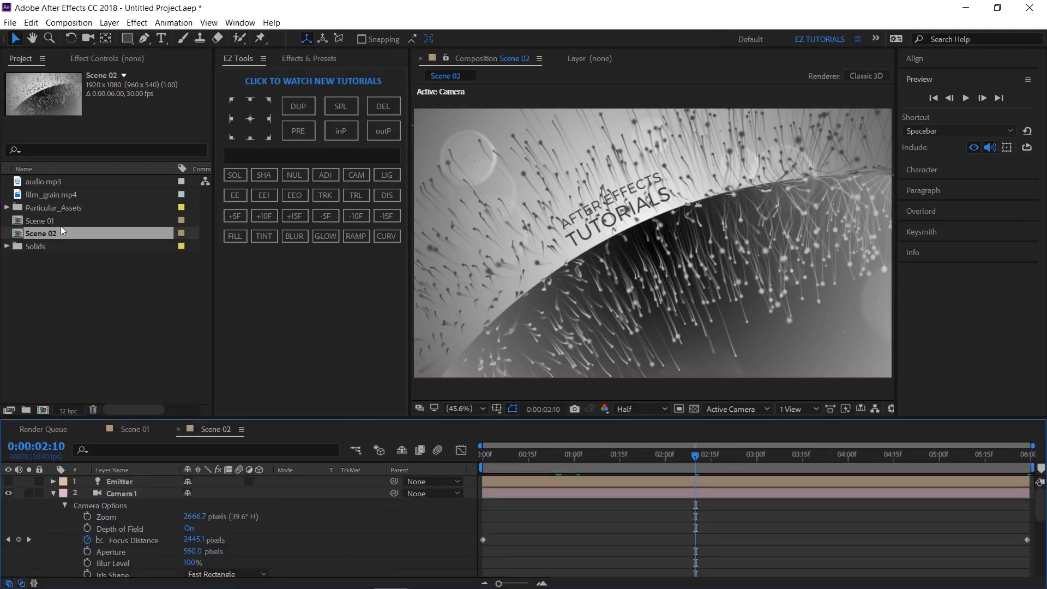
- Collapse Camera 1's properties in the duplicated scene and reveal the Circle layer's Position property
{"action": "left_click", "coordinate": [54, 494]}
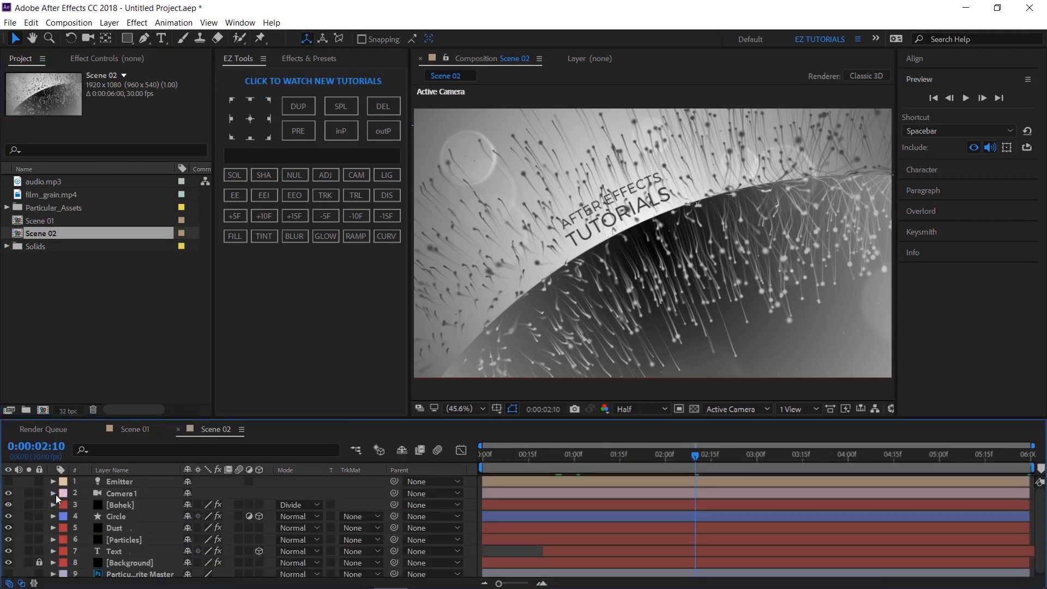
{"action": "left_click", "coordinate": [126, 516]}
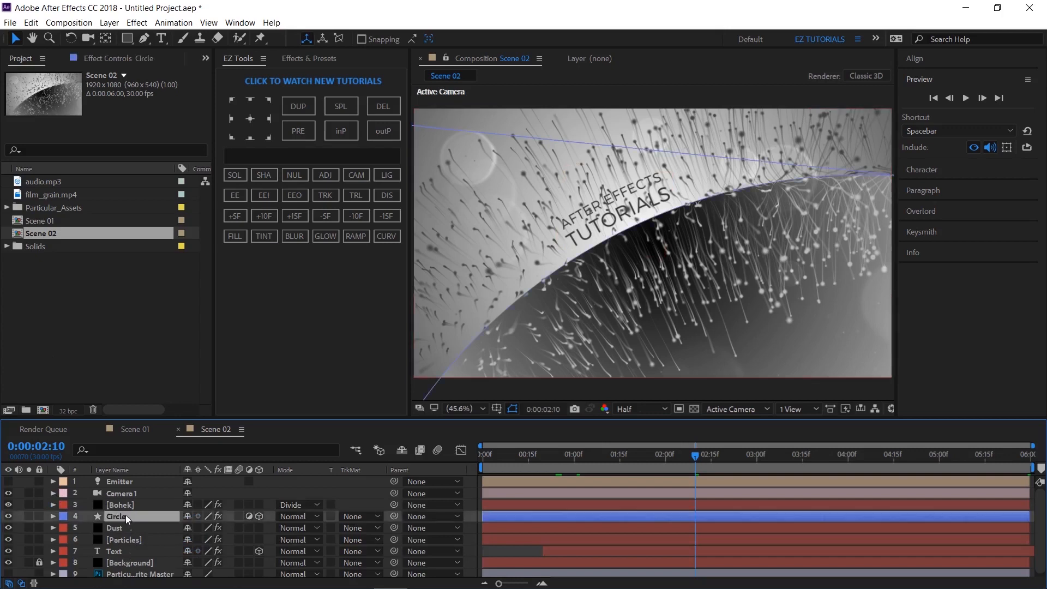
{"action": "key", "text": "p"}
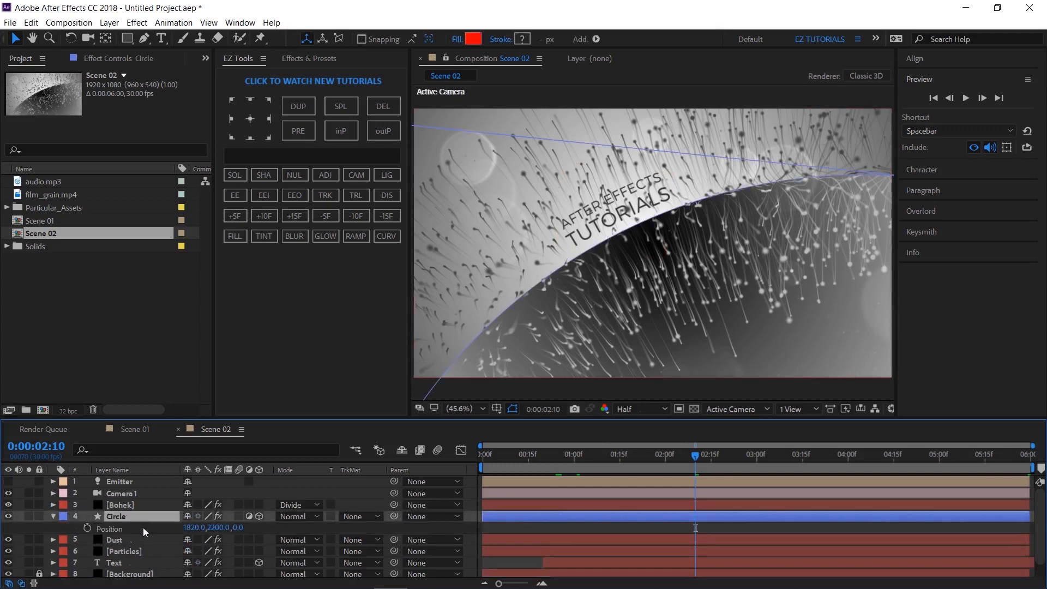
- Set the Circle layer's position to X 1650 and Y -1200
{"action": "left_click", "coordinate": [194, 528]}
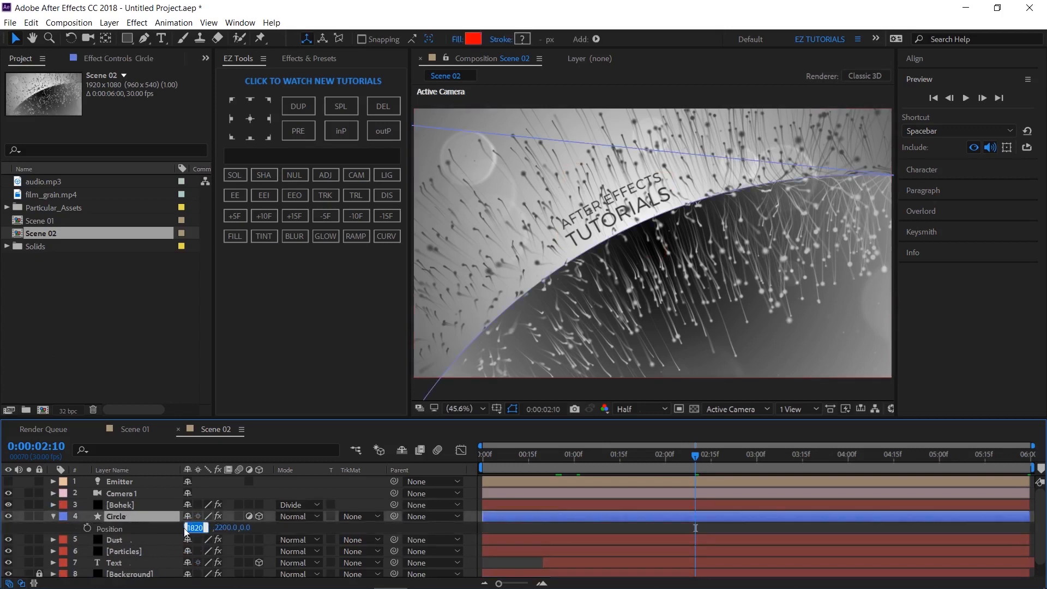
{"action": "type", "text": "1650"}
{"action": "key", "text": "Tab"}
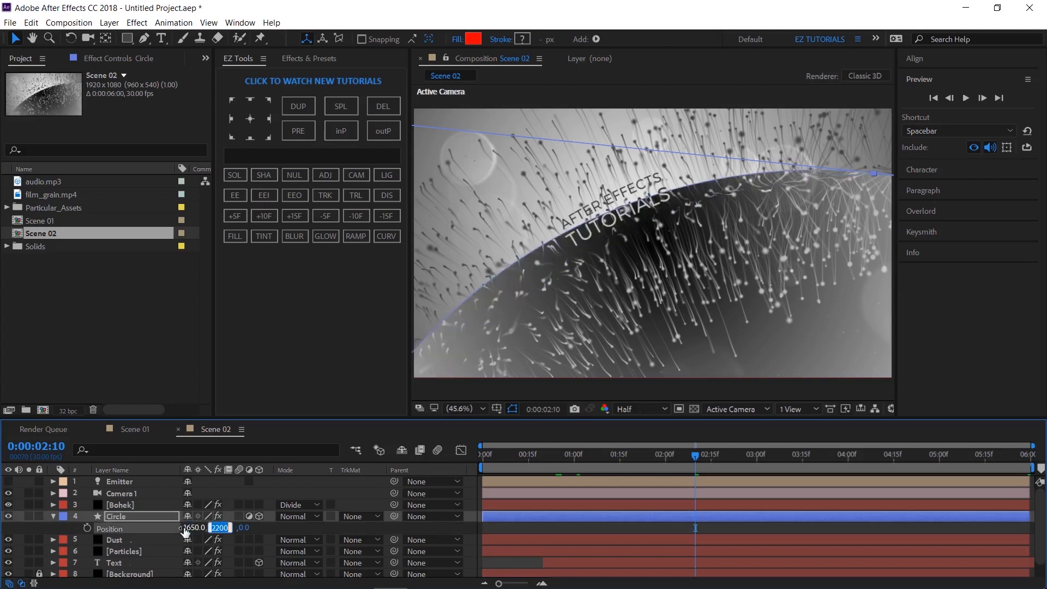
{"action": "type", "text": "-1200"}
{"action": "key", "text": "Return"}
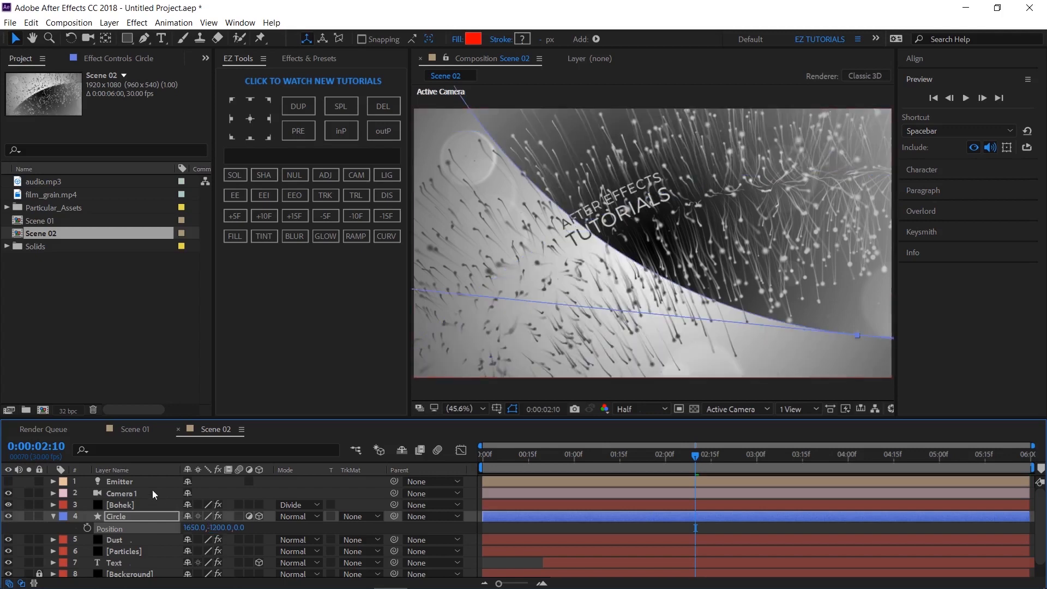
- At 0:00:02:00, move the Emitter's path start to the circle edge's lower-right end and its end keyframe to about 134, 52, 0
{"action": "left_click", "coordinate": [133, 482]}
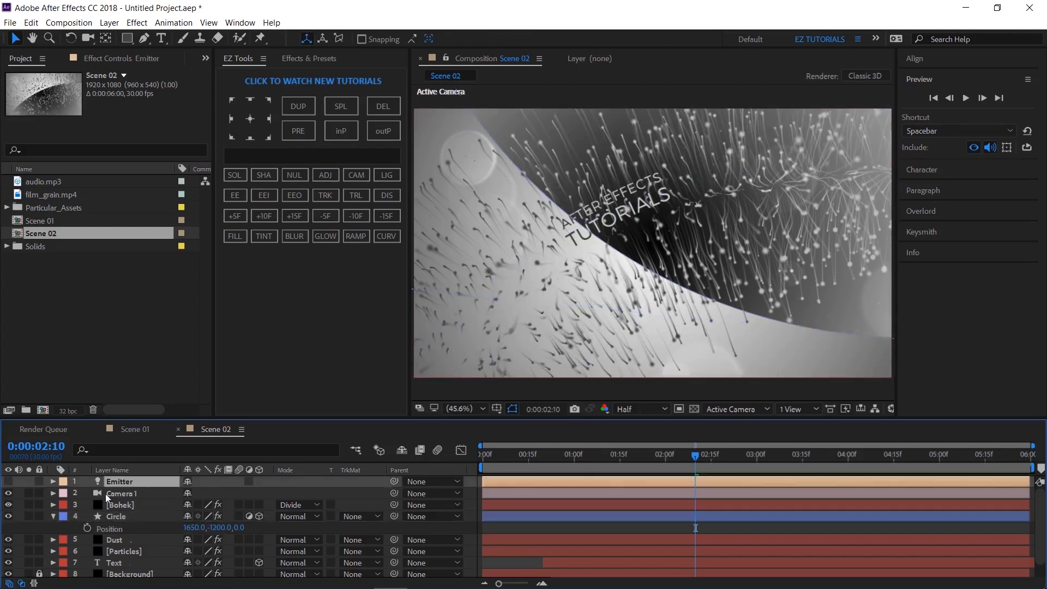
{"action": "left_click", "coordinate": [54, 517]}
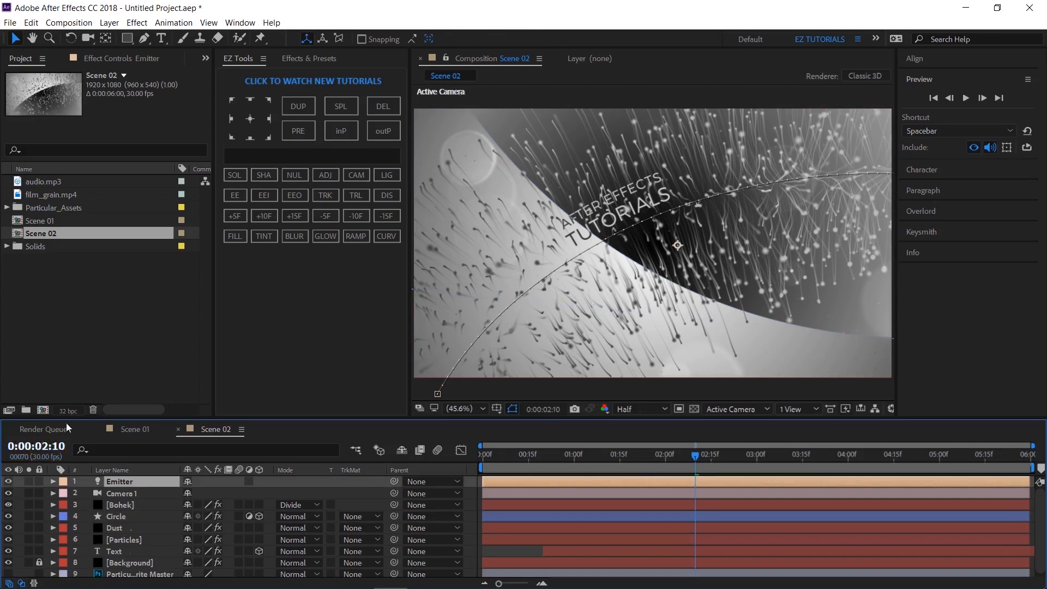
{"action": "key", "text": "comma"}
{"action": "key", "text": "comma"}
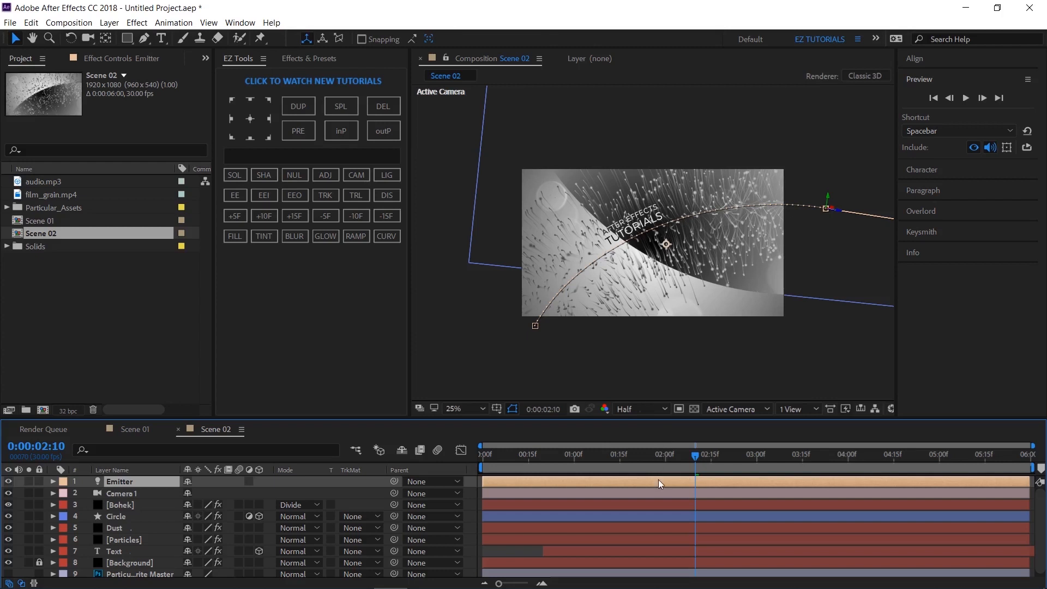
{"action": "key", "text": "p"}
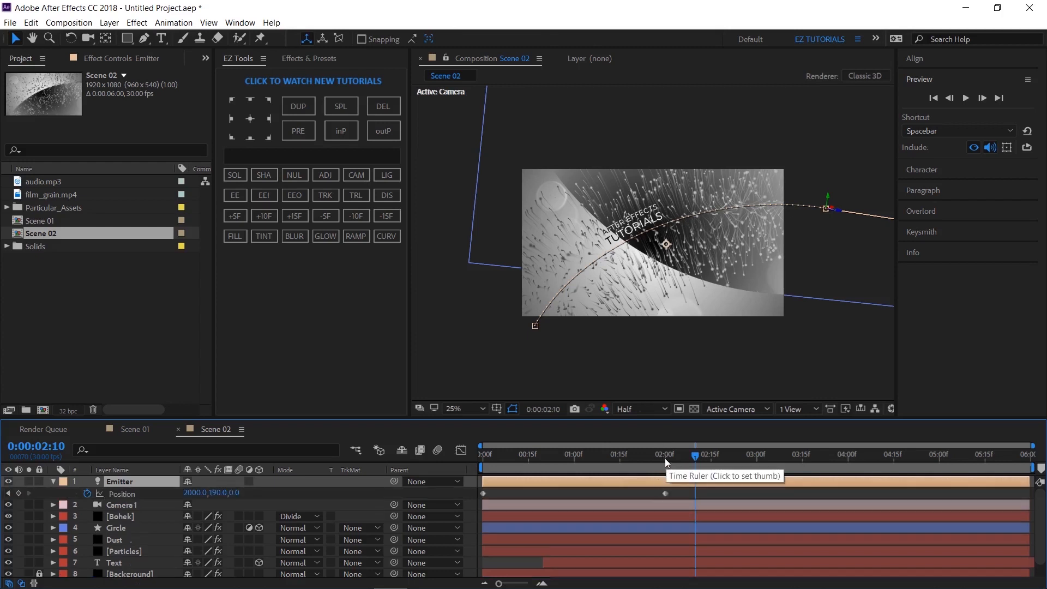
{"action": "left_click", "coordinate": [665, 458]}
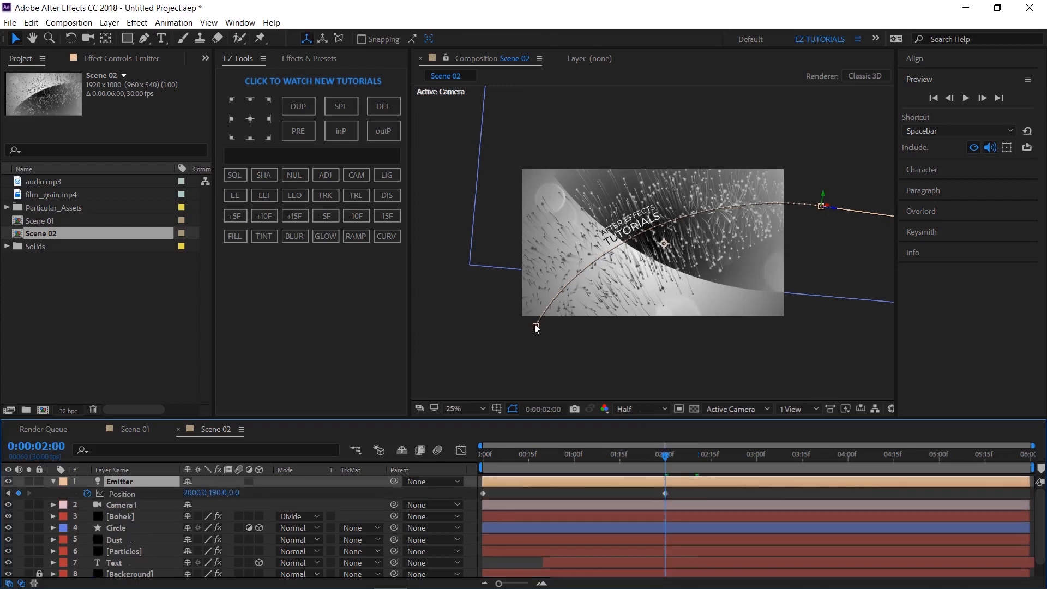
{"action": "left_click_drag", "start_coordinate": [536, 326], "coordinate": [797, 292]}
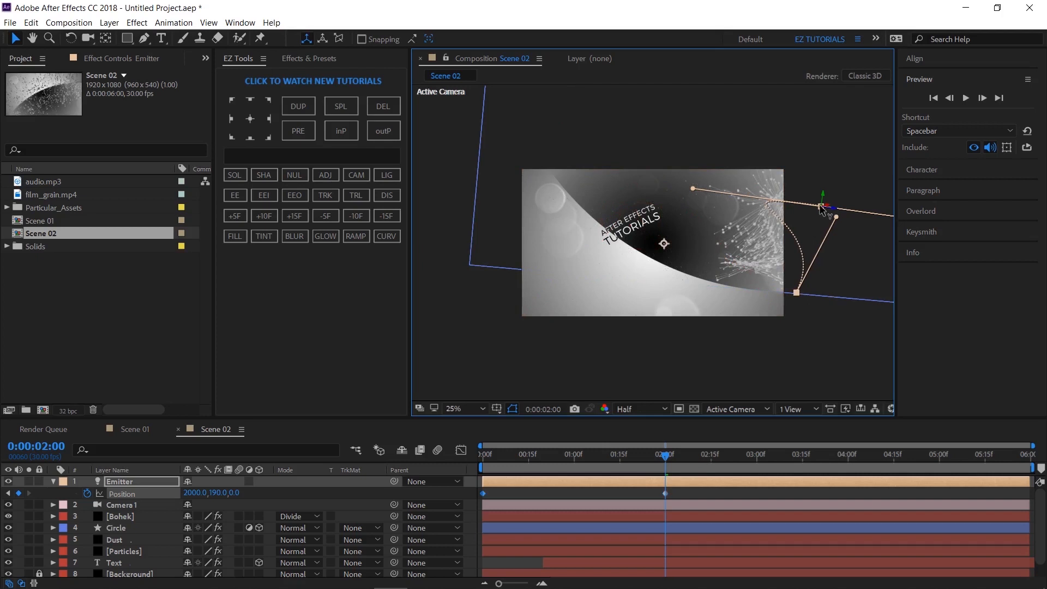
{"action": "left_click_drag", "start_coordinate": [804, 199], "coordinate": [555, 161]}
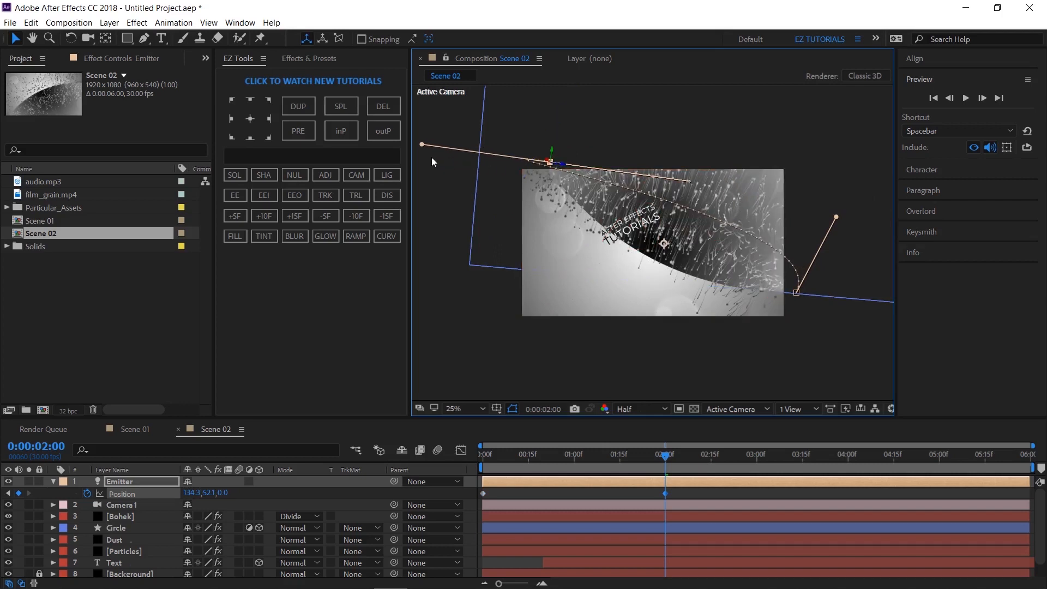
- Bend the Emitter's motion path handles so the path follows the circle's curved edge, and hide the Emitter layer
{"action": "left_click_drag", "start_coordinate": [422, 145], "coordinate": [600, 267]}
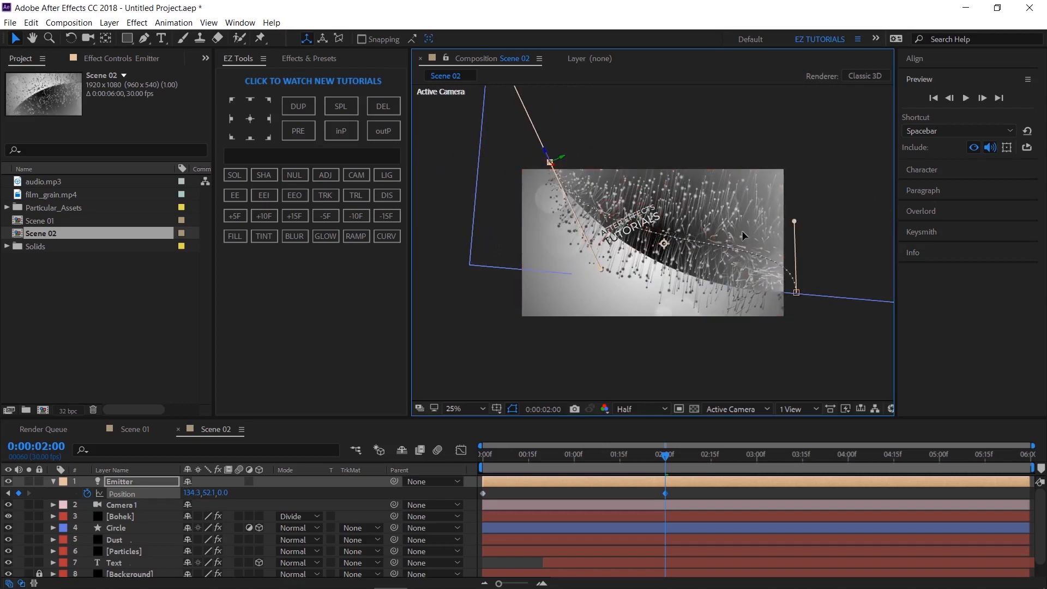
{"action": "left_click_drag", "start_coordinate": [716, 283], "coordinate": [729, 292]}
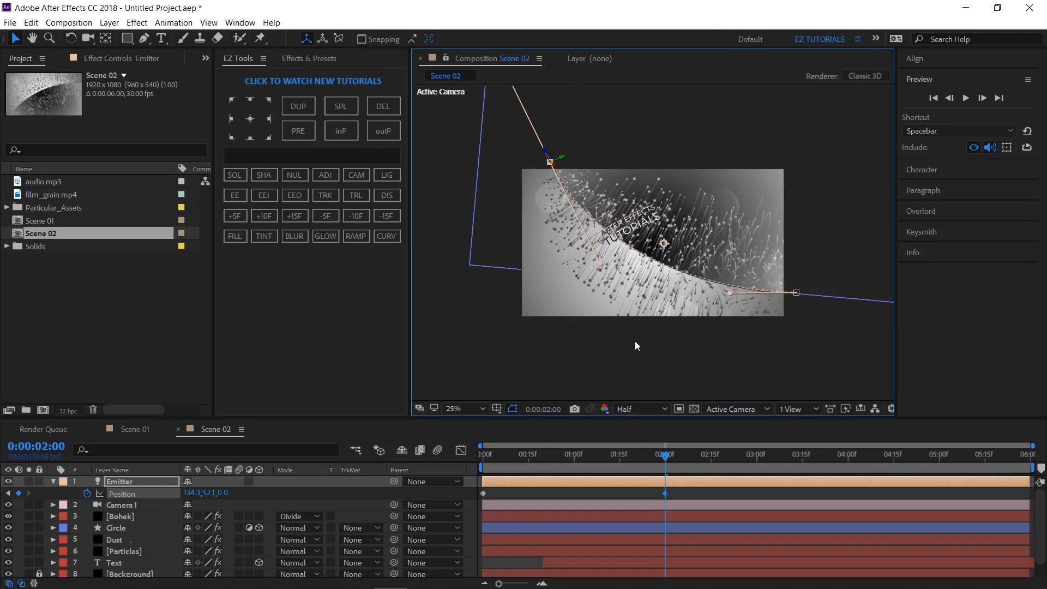
{"action": "left_click", "coordinate": [8, 482]}
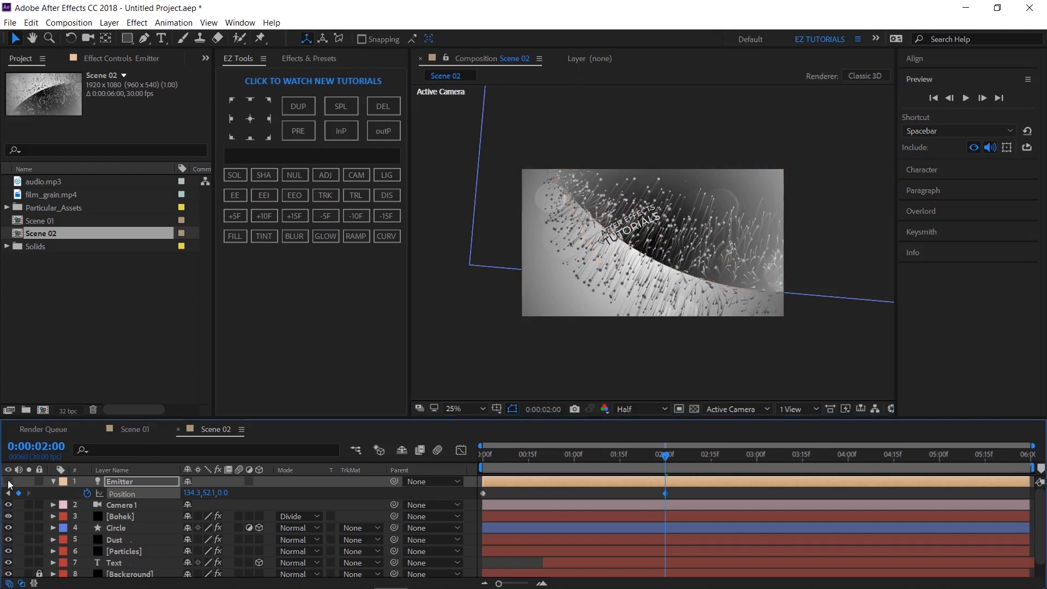
{"action": "left_click", "coordinate": [53, 482]}
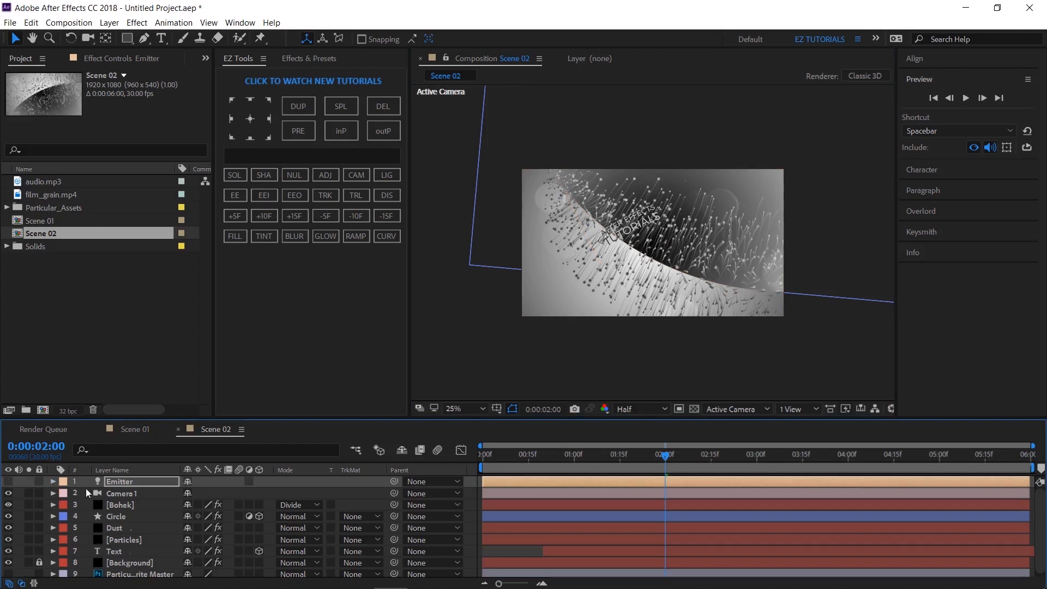
- Reshape the Text layer's curved path by moving its end points and handle so the lettering follows the circle's new edge
{"action": "left_click", "coordinate": [117, 482]}
{"action": "left_click", "coordinate": [126, 547]}
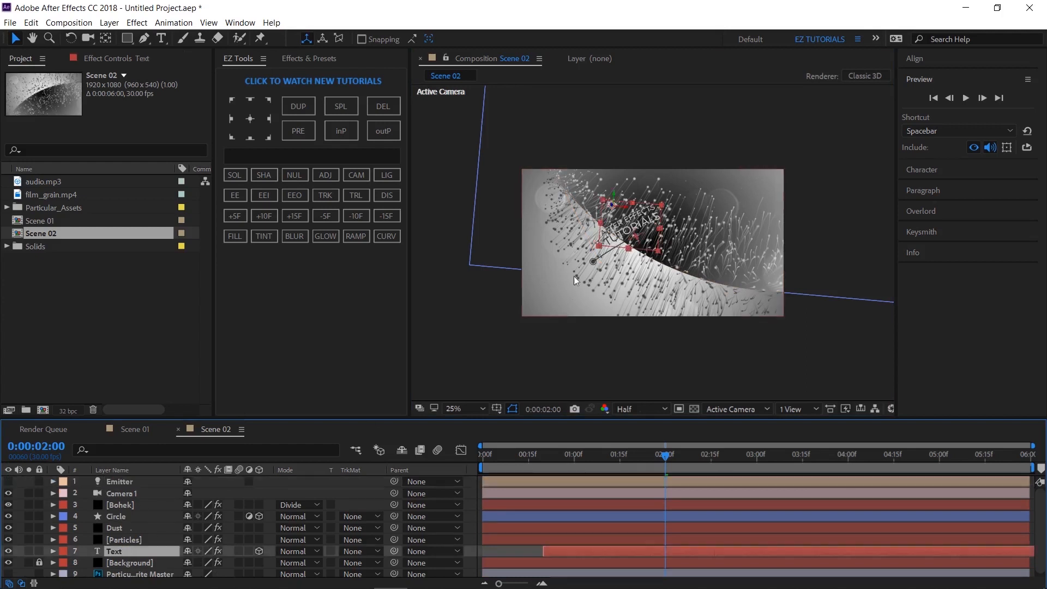
{"action": "scroll", "coordinate": [655, 240], "scroll_direction": "up", "scroll_amount": 2}
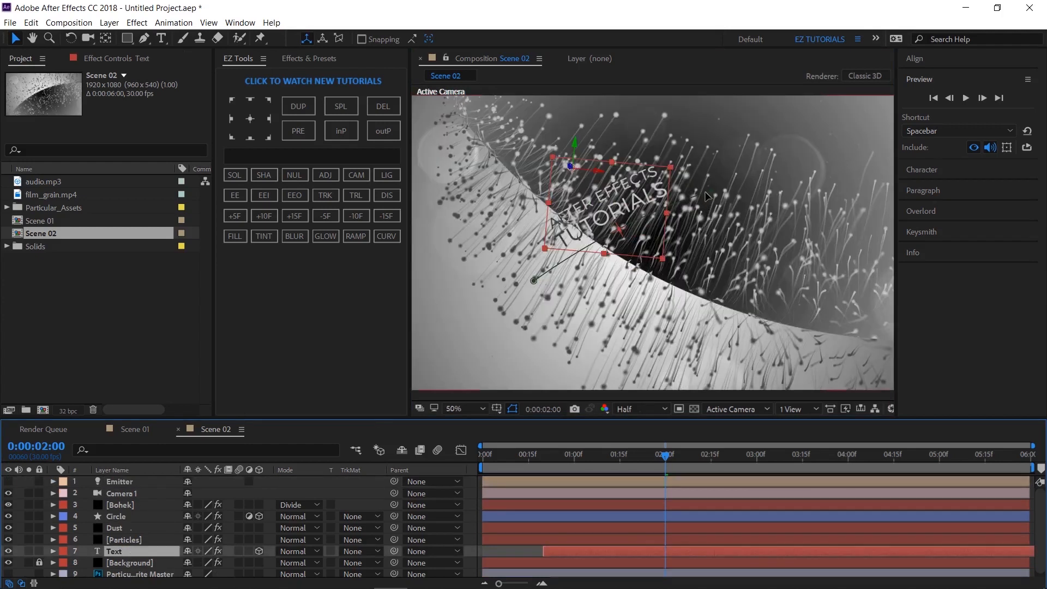
{"action": "left_click_drag", "start_coordinate": [710, 194], "coordinate": [669, 317]}
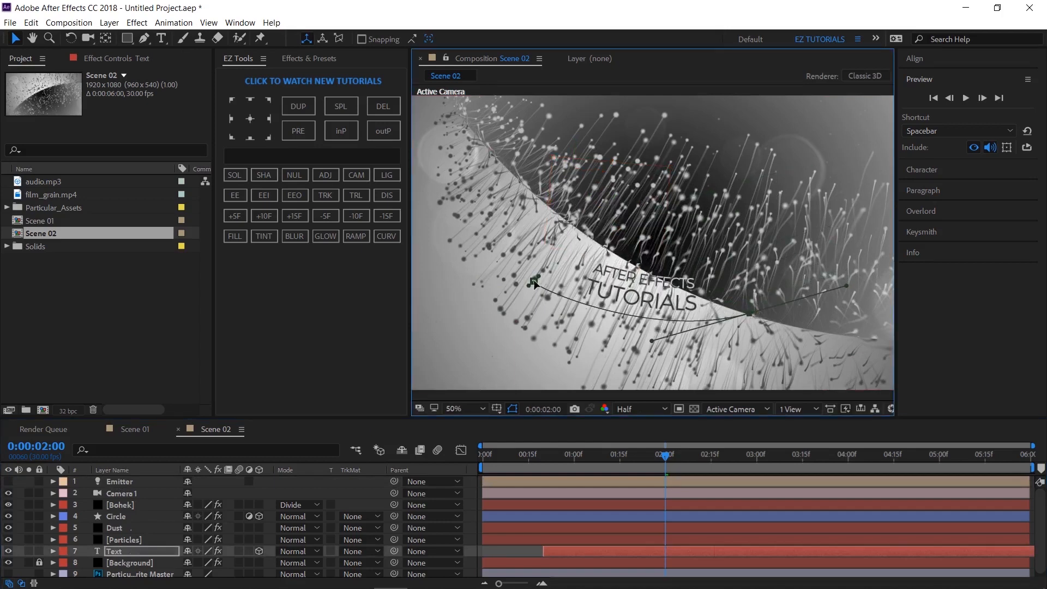
{"action": "left_click_drag", "start_coordinate": [533, 281], "coordinate": [523, 186]}
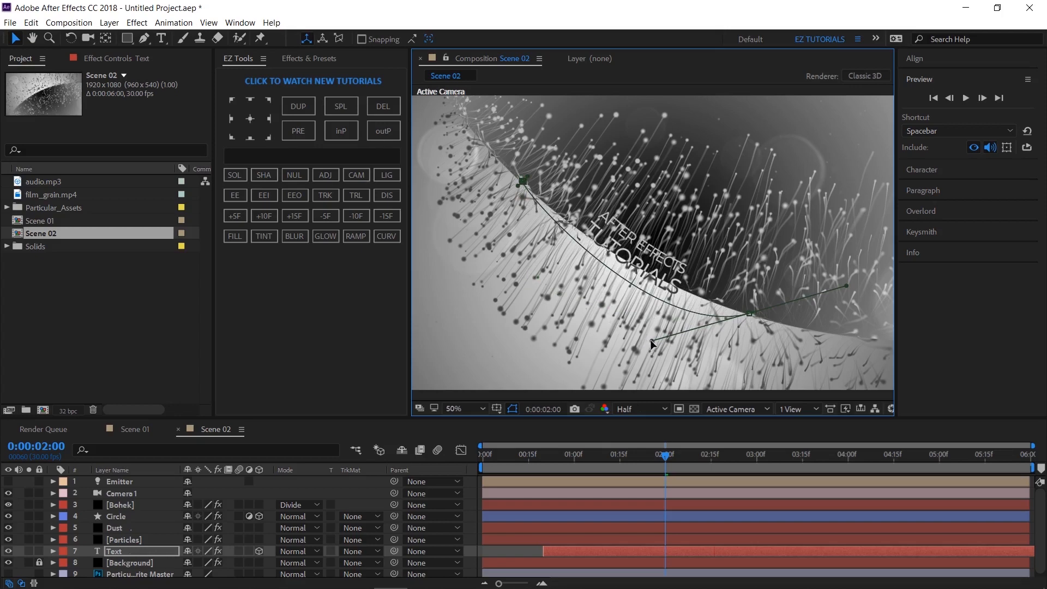
{"action": "left_click_drag", "start_coordinate": [652, 343], "coordinate": [628, 285]}
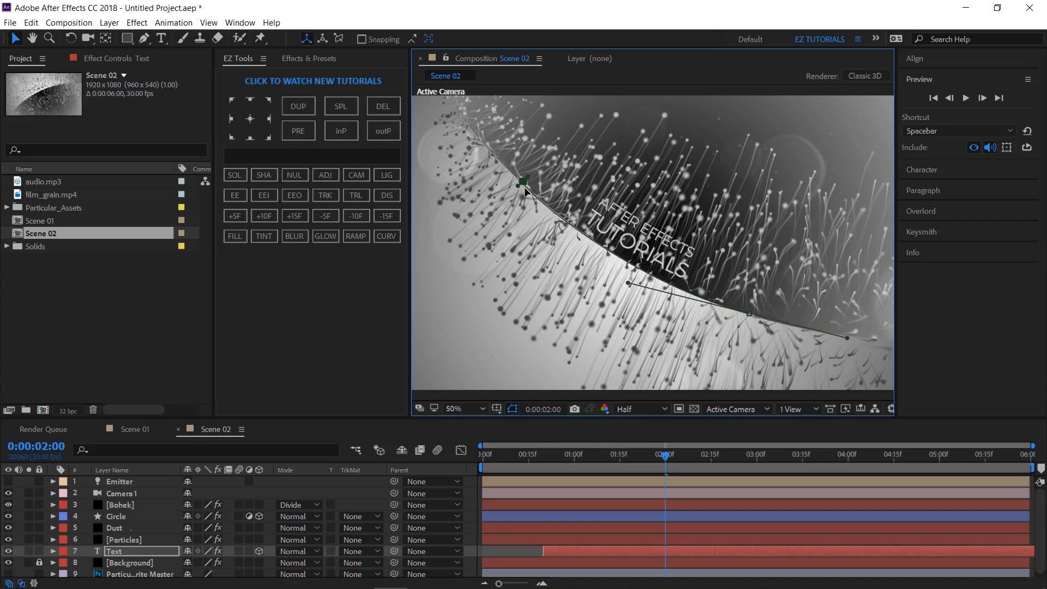
{"action": "left_click_drag", "start_coordinate": [521, 188], "coordinate": [521, 186]}
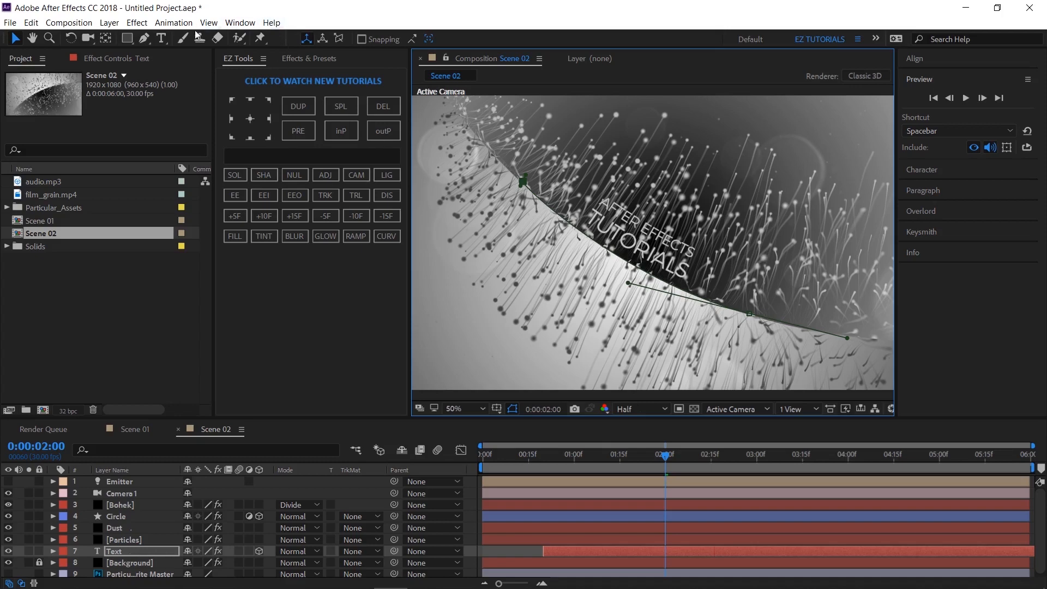
- Replace the two text lines with "MODERN PARTICLES" and "OPENER"
{"action": "left_click", "coordinate": [162, 38]}
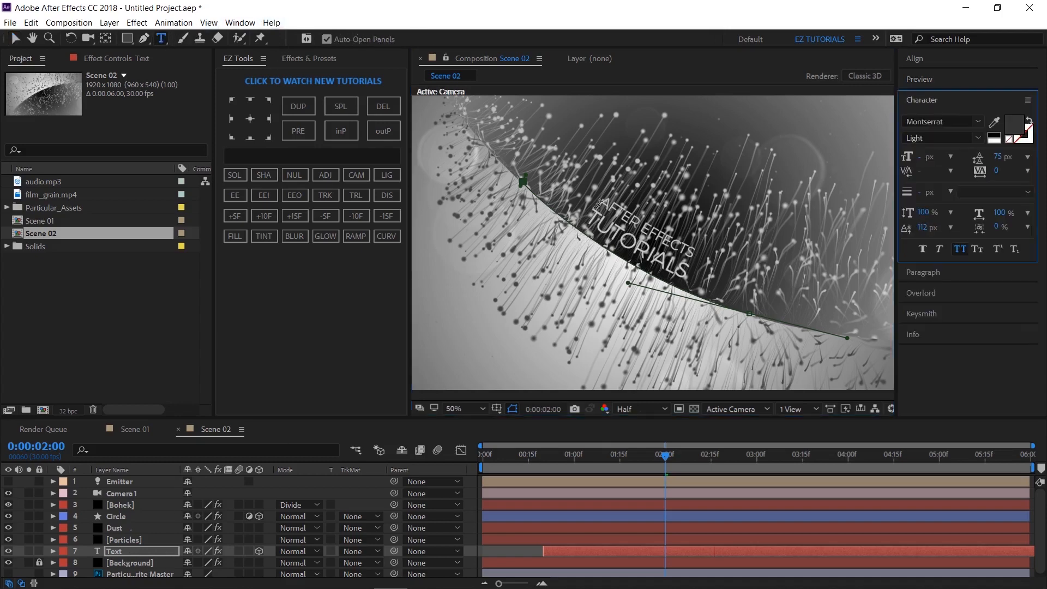
{"action": "type", "text": "MO"}
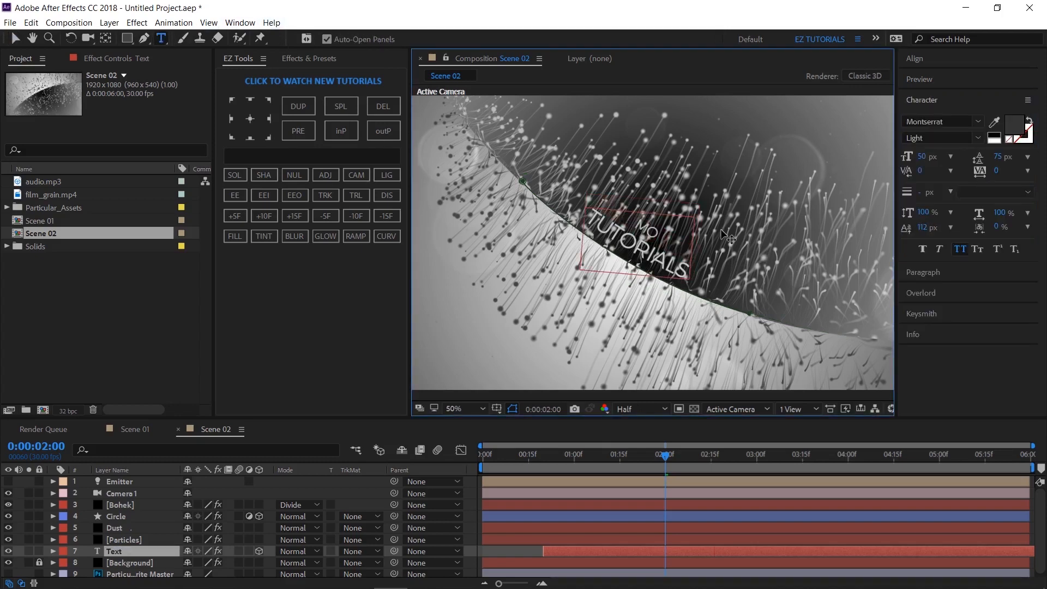
{"action": "type", "text": "DERN PARTICLES"}
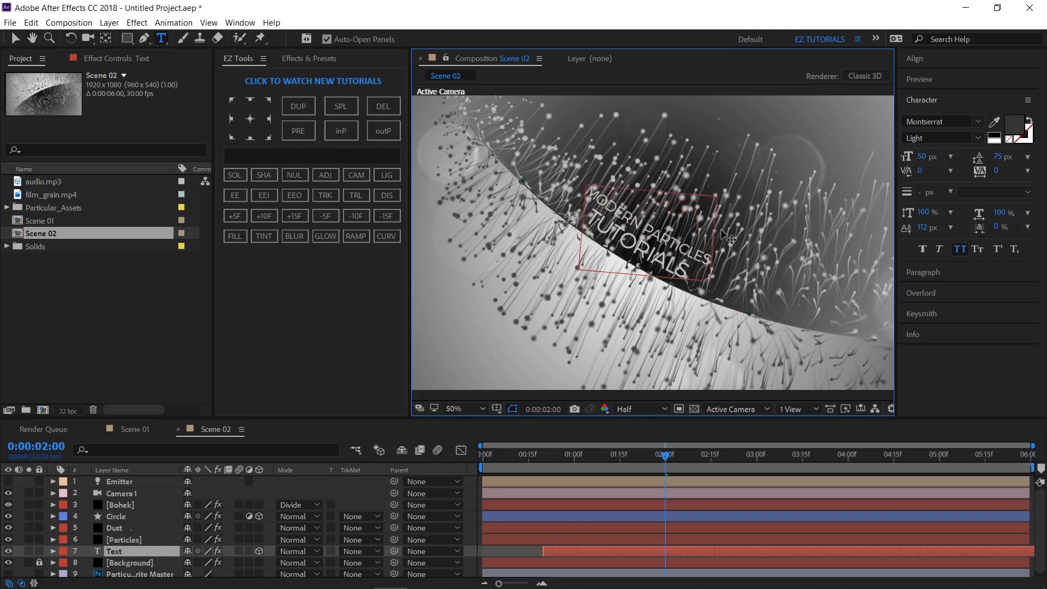
{"action": "key", "text": "Right"}
{"action": "key", "text": "shift+Right"}
{"action": "key", "text": "shift+Right"}
{"action": "key", "text": "shift+Right"}
{"action": "key", "text": "shift+Right"}
{"action": "key", "text": "shift+Right"}
{"action": "key", "text": "shift+Right"}
{"action": "key", "text": "shift+Right"}
{"action": "key", "text": "shift+Right"}
{"action": "key", "text": "shift+Right"}
{"action": "type", "text": "OPENER"}
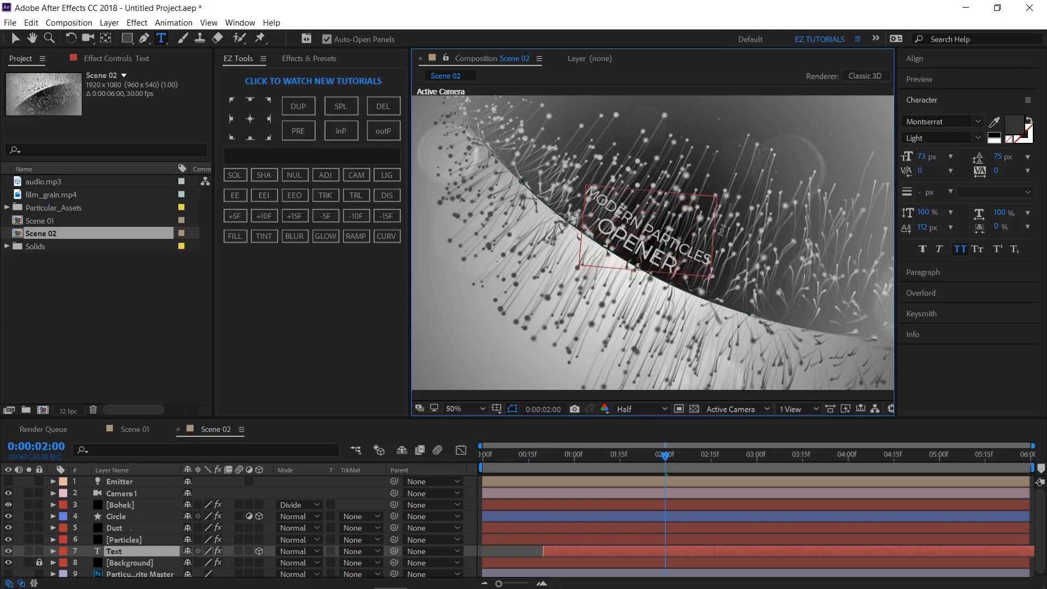
{"action": "left_click", "coordinate": [150, 551]}
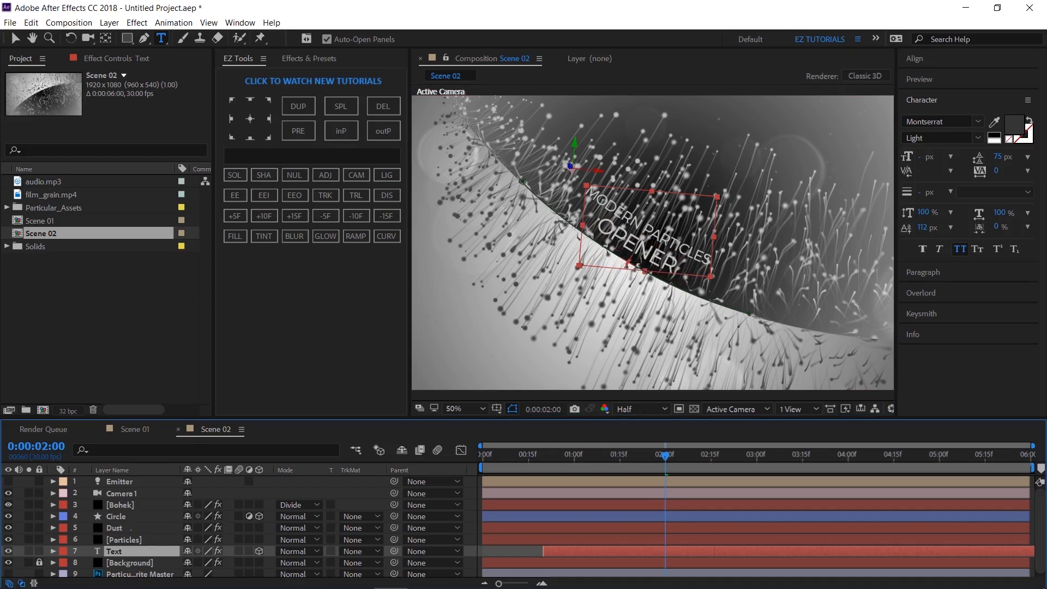
- At 0:00:05:29, set Camera 1's X position to about 802 and its Z Rotation to 15°
{"action": "left_click", "coordinate": [1025, 460]}
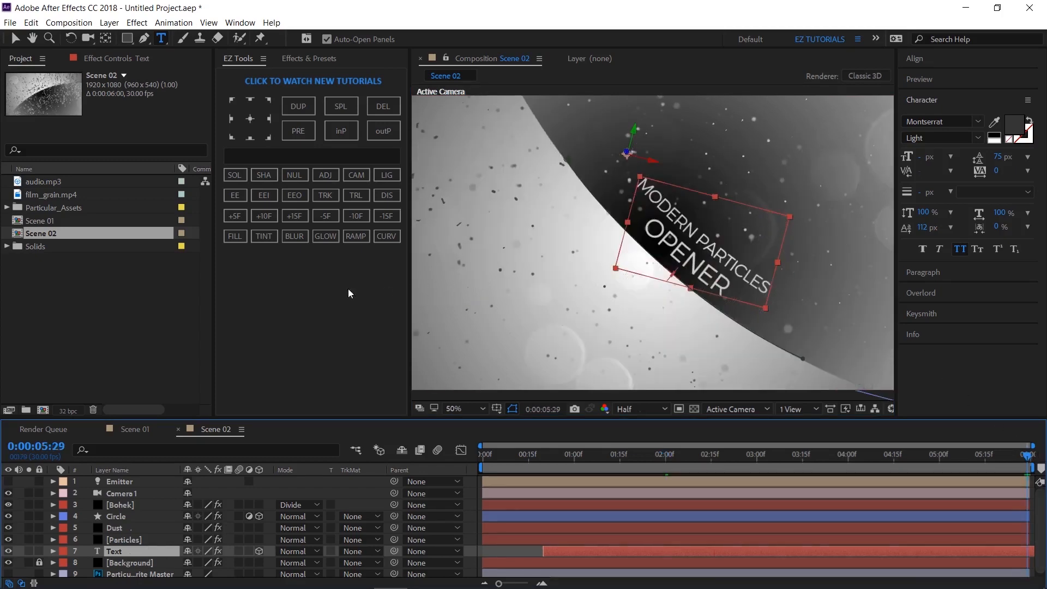
{"action": "left_click", "coordinate": [127, 492]}
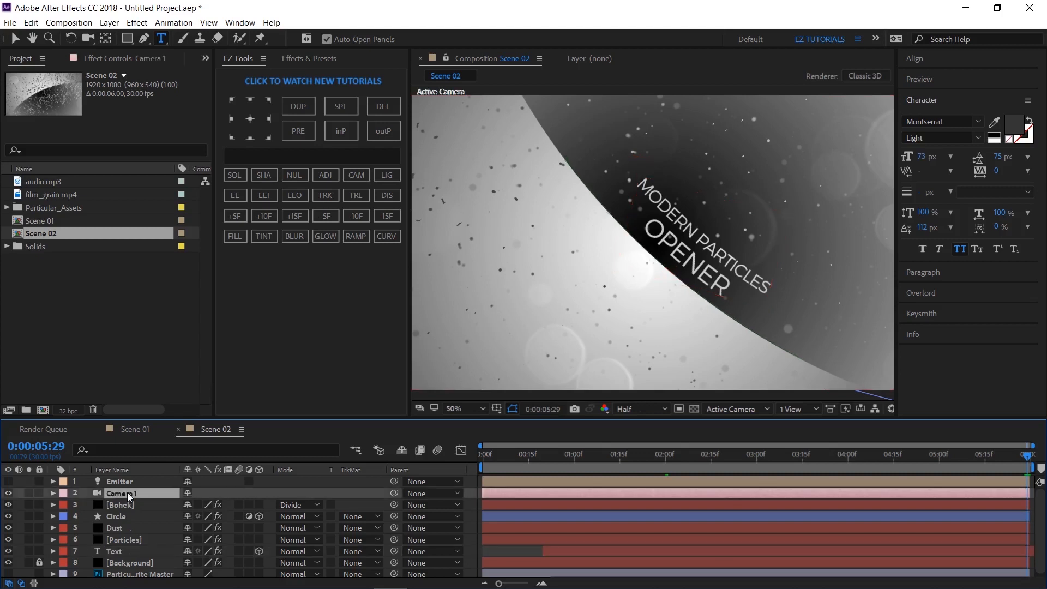
{"action": "key", "text": "u"}
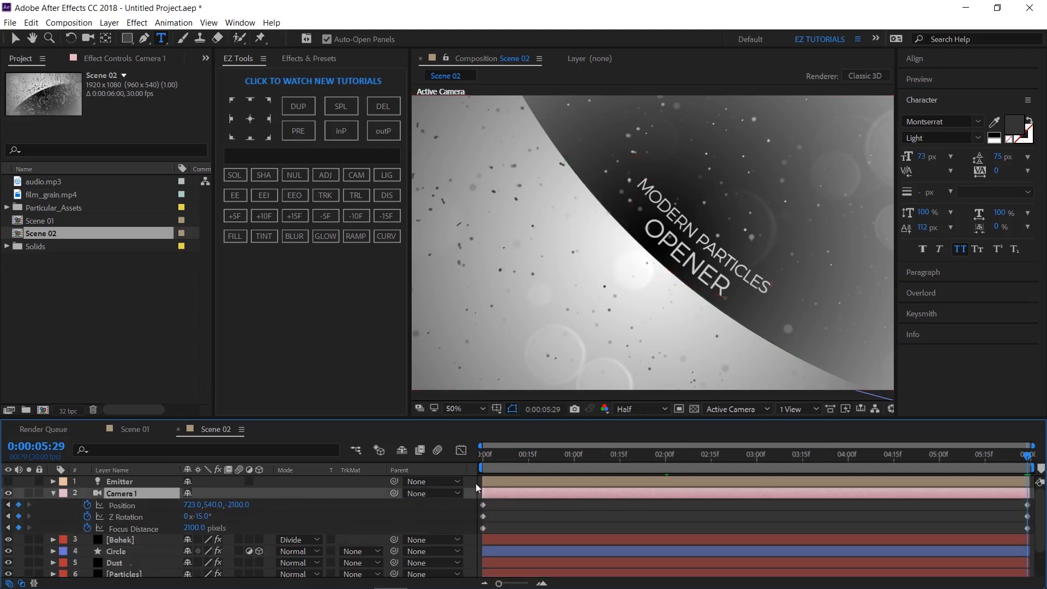
{"action": "left_click_drag", "start_coordinate": [189, 504], "coordinate": [231, 510]}
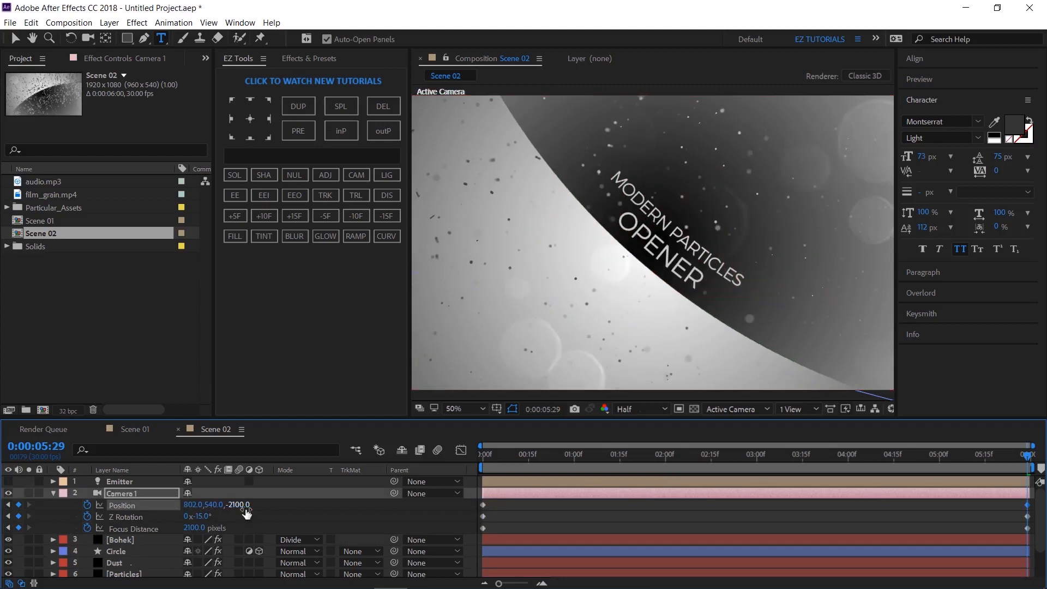
{"action": "left_click", "coordinate": [202, 517]}
{"action": "type", "text": "15"}
{"action": "key", "text": "Return"}
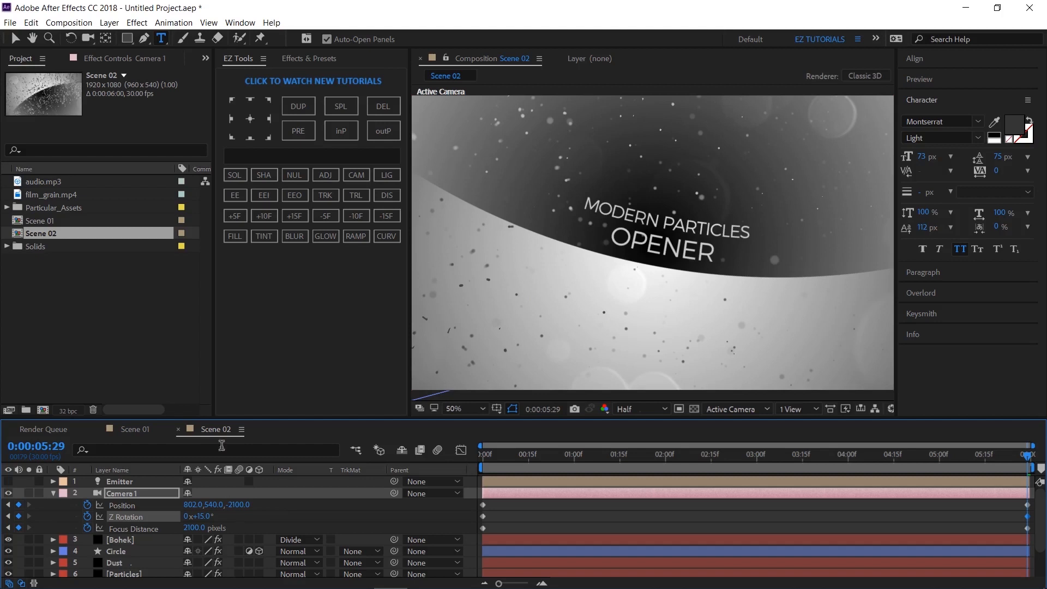
- Duplicate the Scene 02 composition and open the copy
{"action": "left_click", "coordinate": [41, 231]}
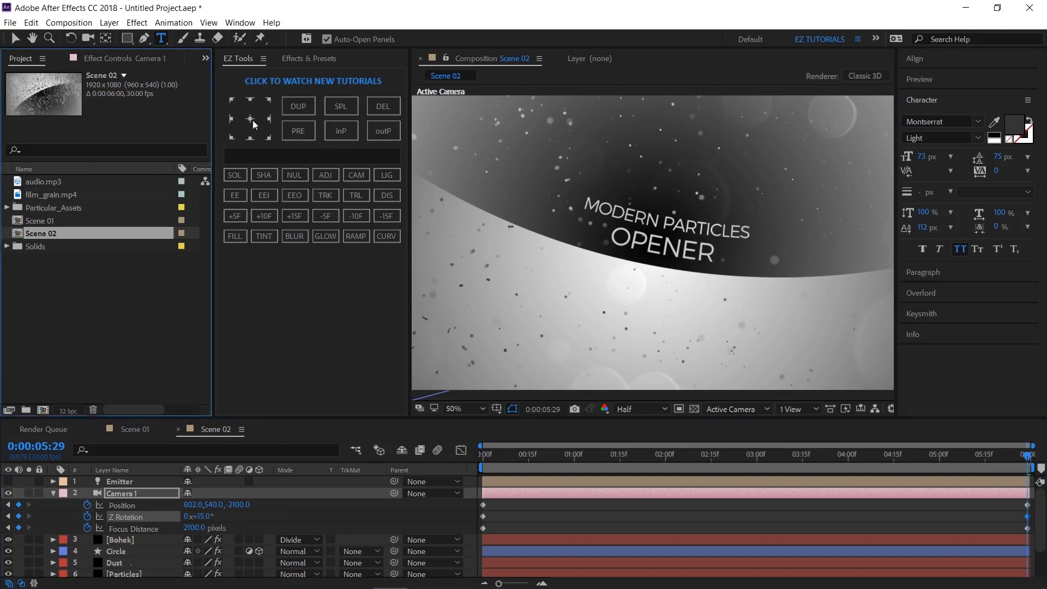
{"action": "left_click", "coordinate": [289, 107]}
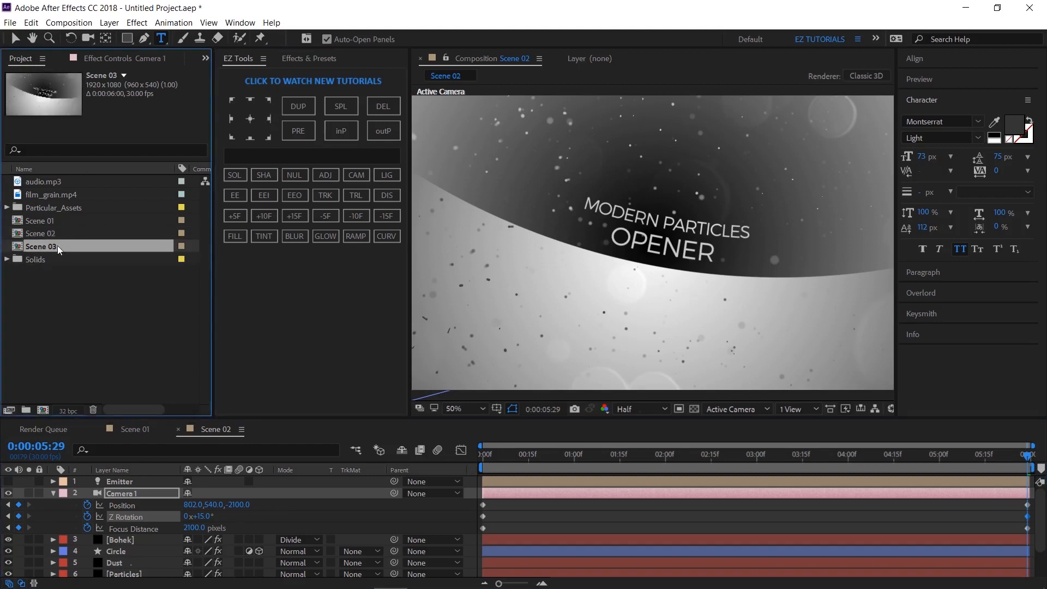
{"action": "double_click", "coordinate": [54, 247]}
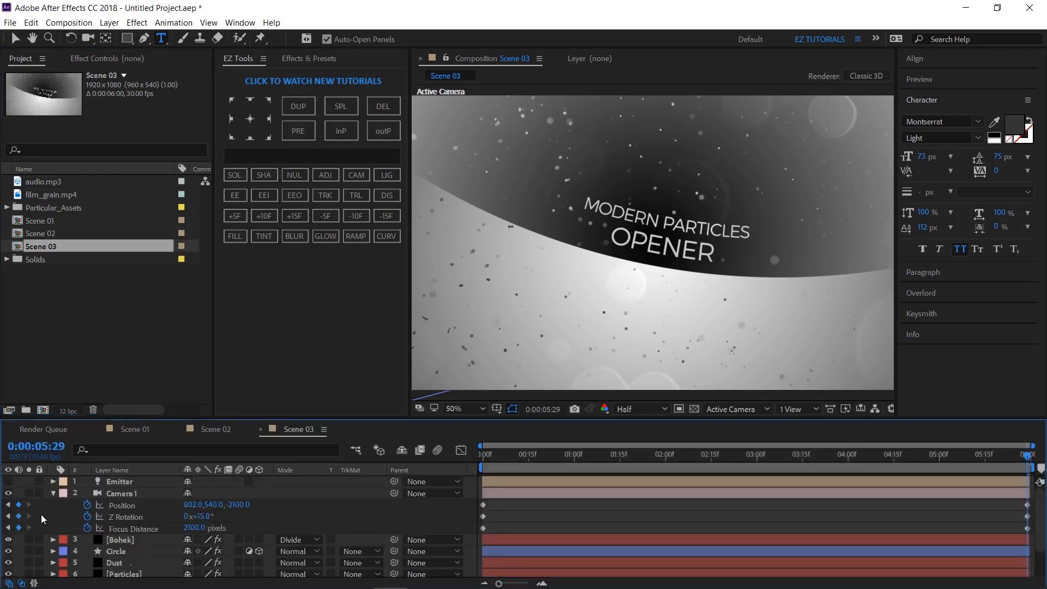
- Set the Circle layer's position to 960, 540 in Scene 03
{"action": "left_click", "coordinate": [53, 494]}
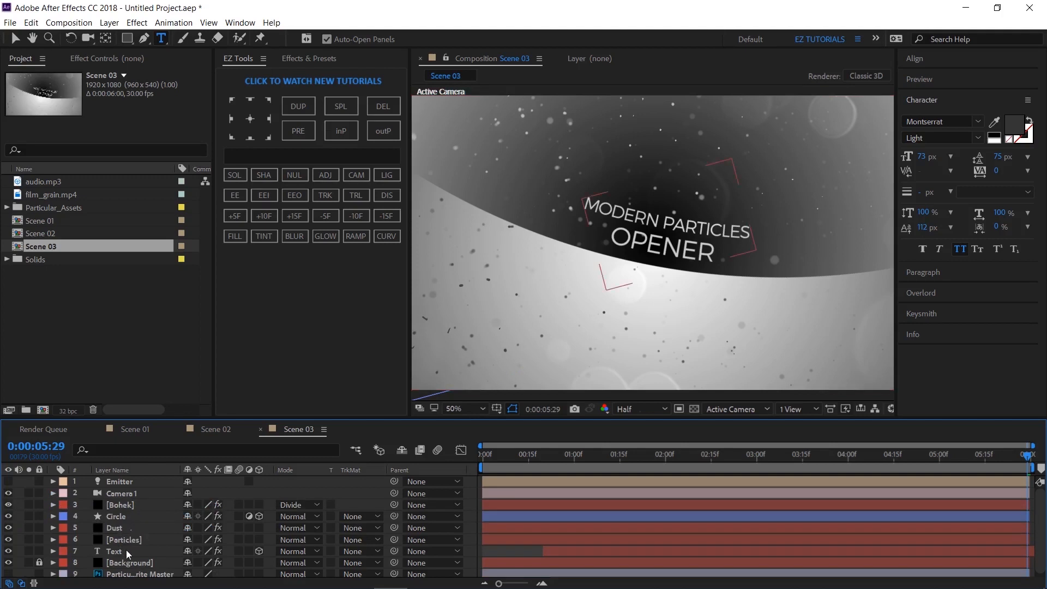
{"action": "left_click", "coordinate": [126, 516]}
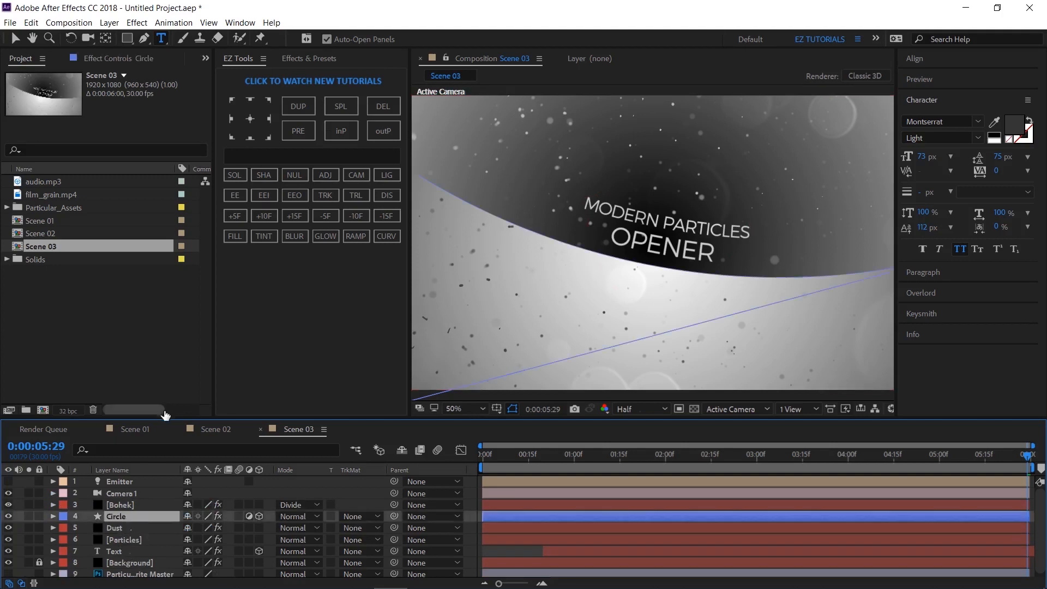
{"action": "key", "text": "p"}
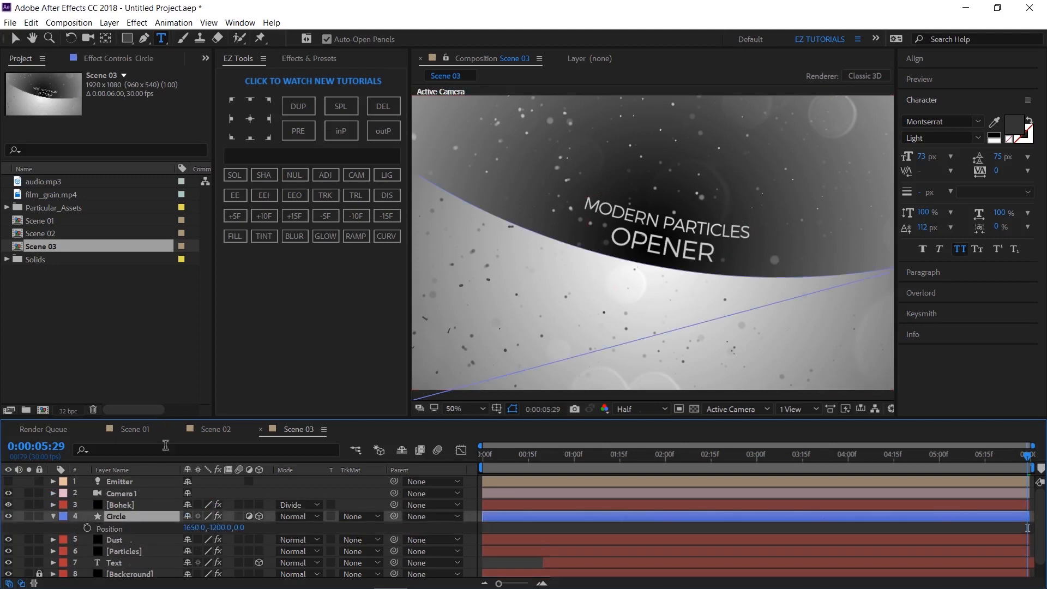
{"action": "left_click", "coordinate": [197, 528]}
{"action": "type", "text": "960"}
{"action": "key", "text": "Tab"}
{"action": "type", "text": "54"}
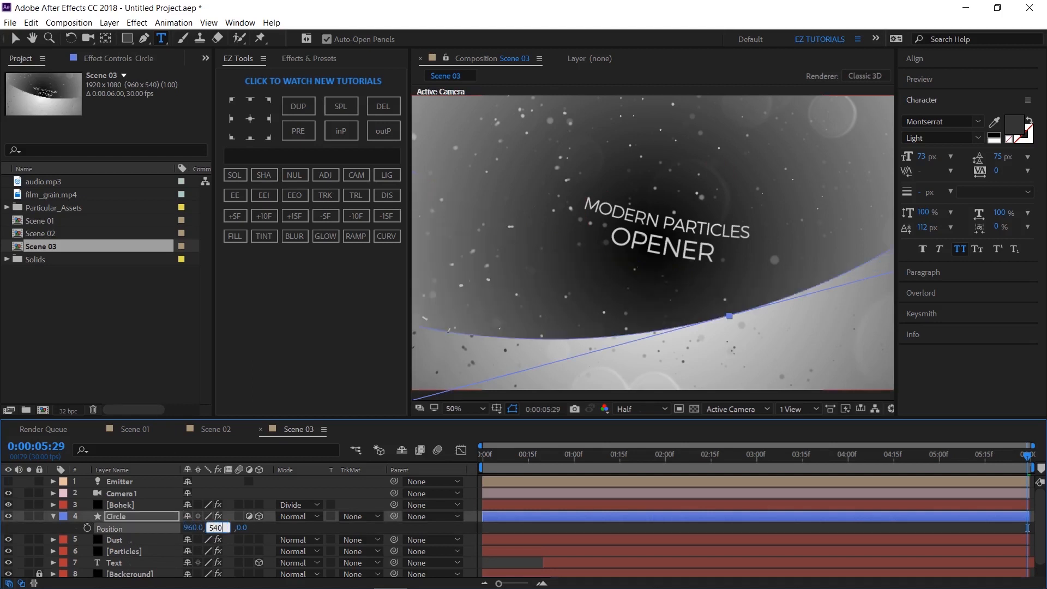
{"action": "type", "text": "0"}
{"action": "key", "text": "Return"}
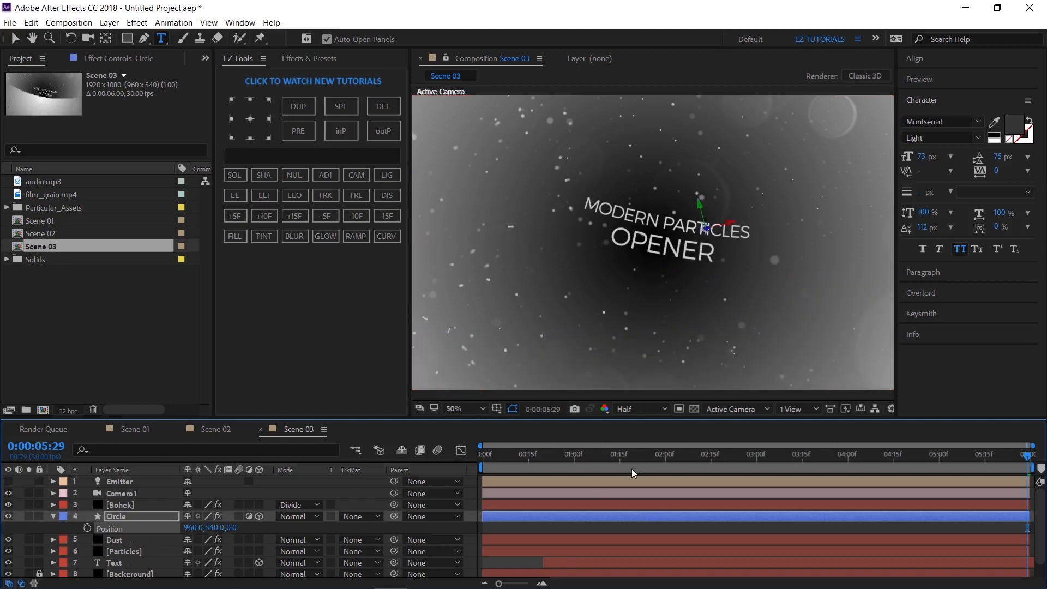
- At 0:00:00:00, with the whole frame in view, set the Circle layer's scale to 1150%
{"action": "left_click_drag", "start_coordinate": [512, 456], "coordinate": [453, 457]}
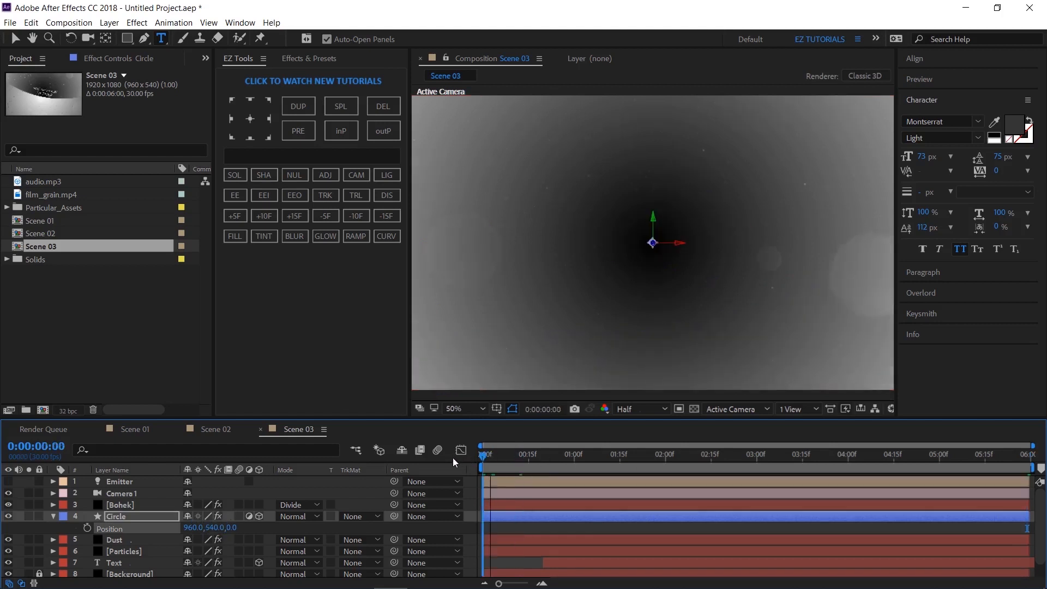
{"action": "left_click", "coordinate": [468, 409]}
{"action": "left_click", "coordinate": [484, 207]}
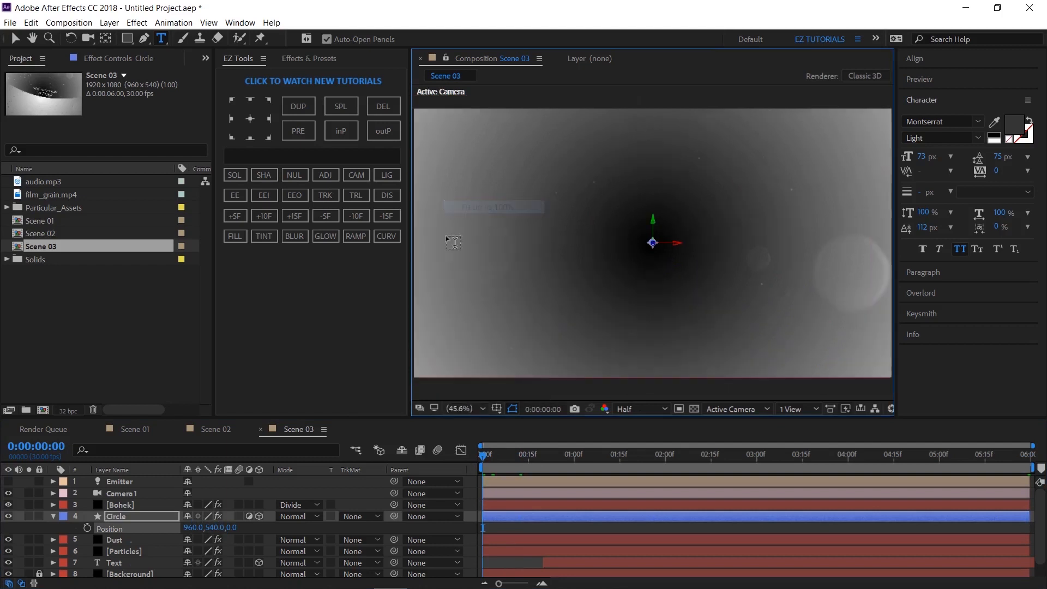
{"action": "left_click", "coordinate": [132, 518]}
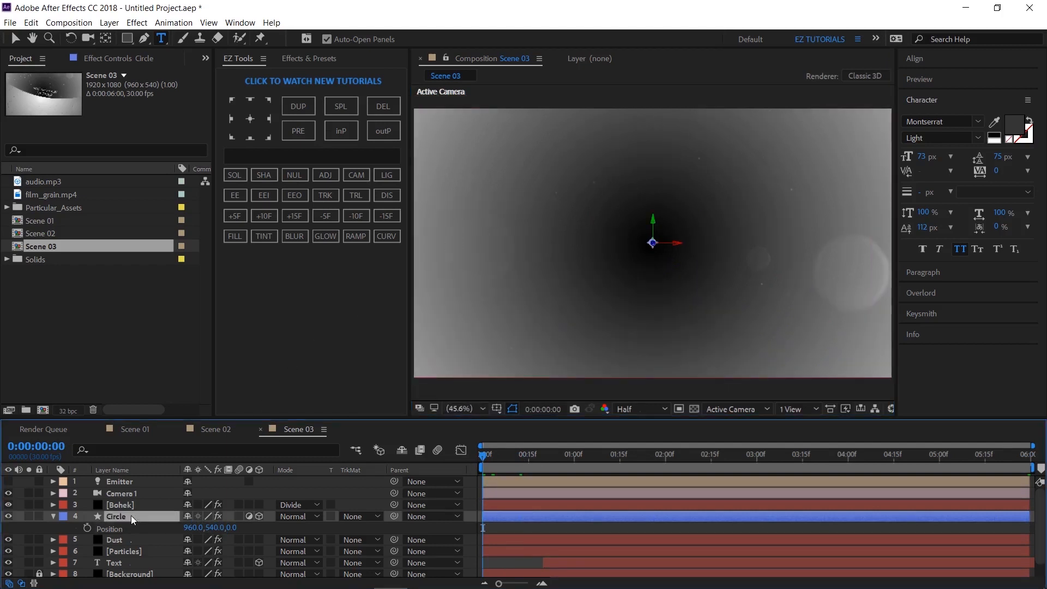
{"action": "key", "text": "s"}
{"action": "left_click", "coordinate": [208, 528]}
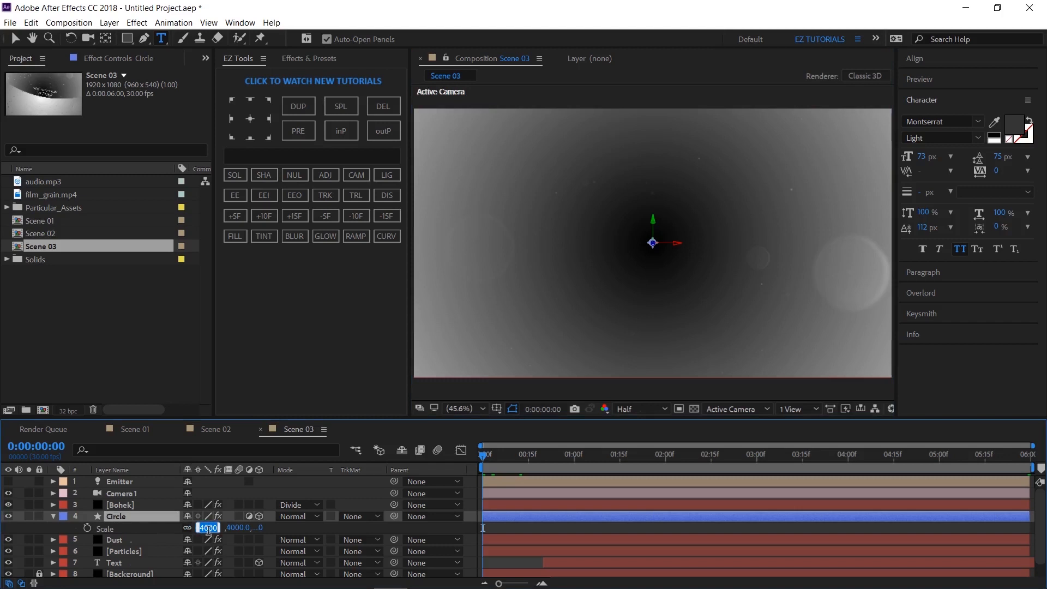
{"action": "type", "text": "1150"}
{"action": "key", "text": "Return"}
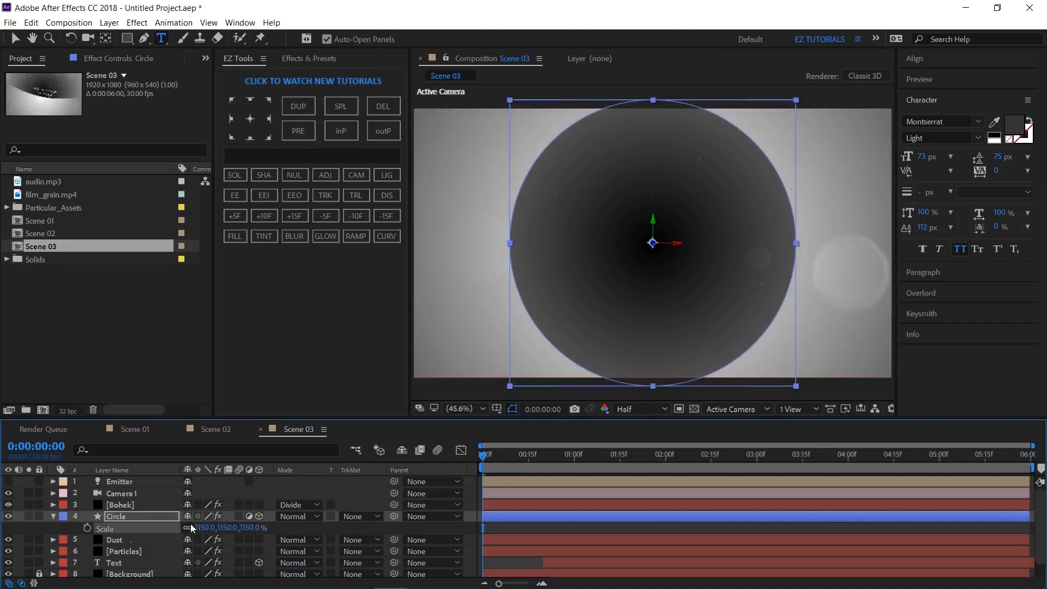
- Duplicate the Circle layer and set the copy's scale to 470% to form a smaller inner circle
{"action": "left_click", "coordinate": [298, 106]}
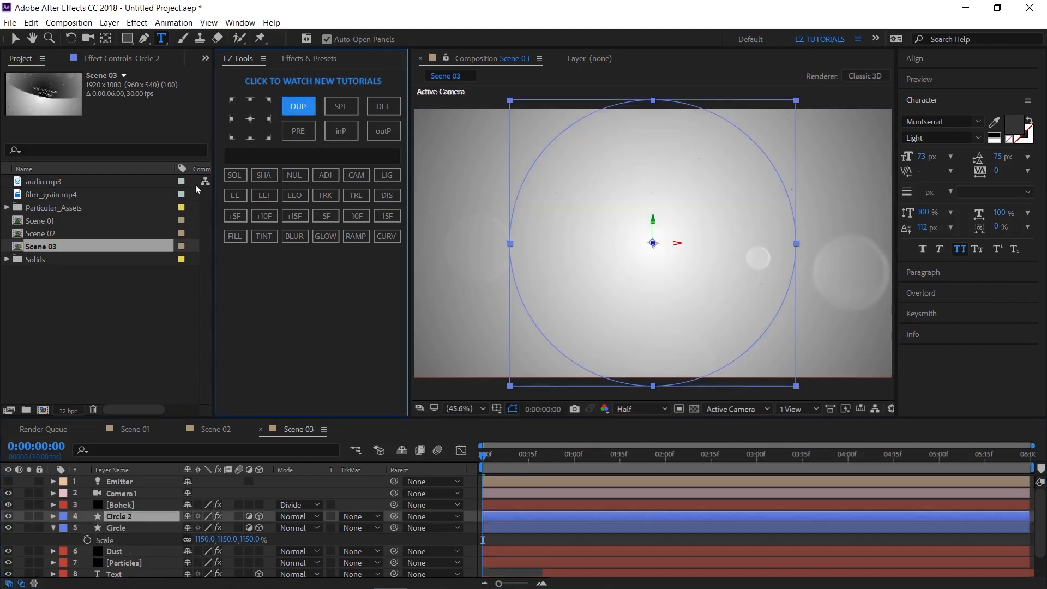
{"action": "left_click", "coordinate": [123, 518]}
{"action": "key", "text": "s"}
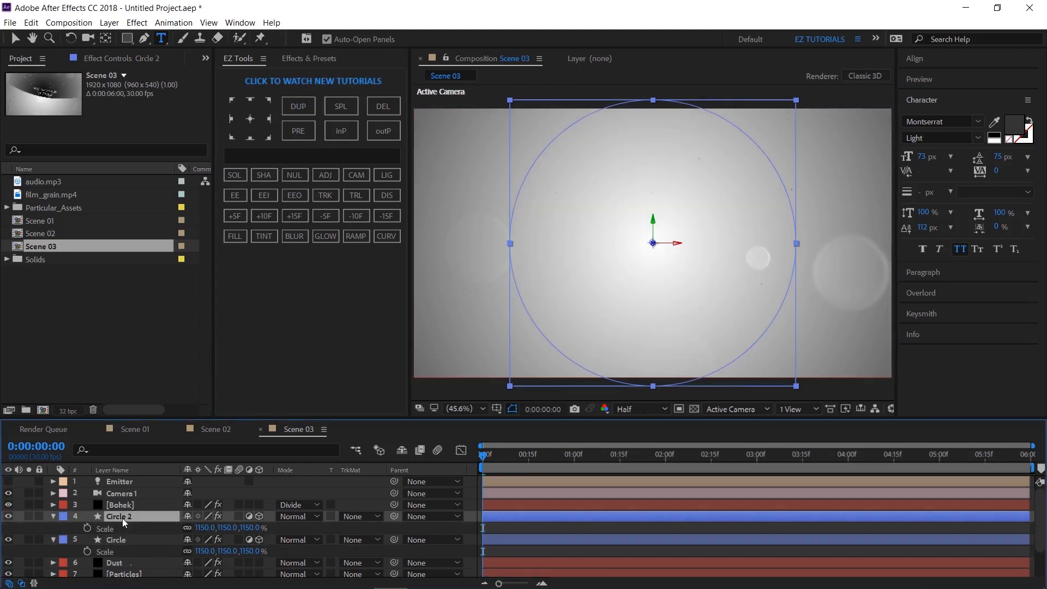
{"action": "left_click", "coordinate": [206, 528]}
{"action": "type", "text": "470"}
{"action": "key", "text": "Return"}
{"action": "left_click", "coordinate": [54, 516]}
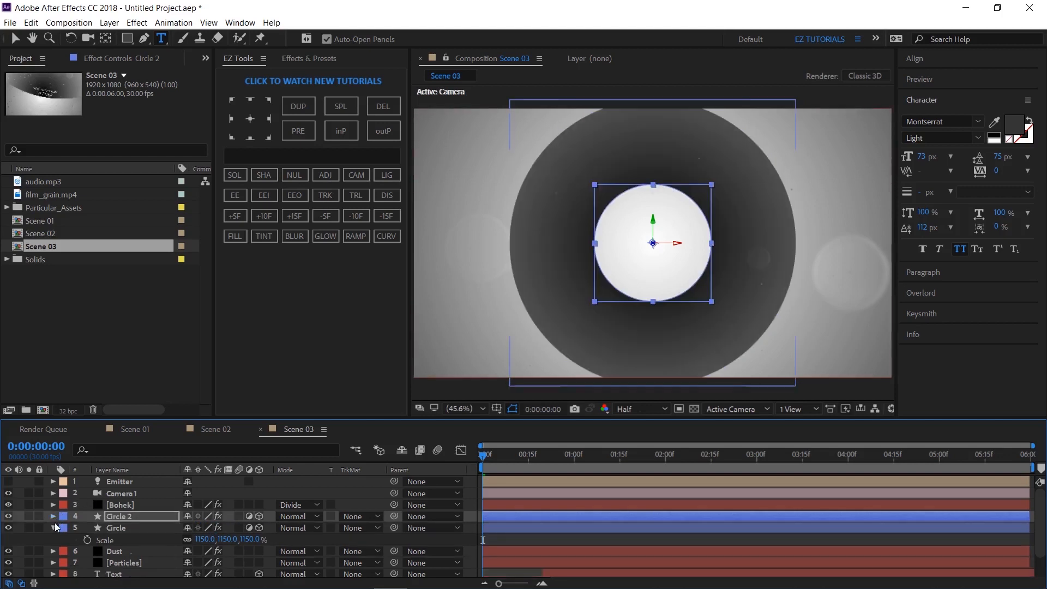
{"action": "left_click", "coordinate": [53, 527]}
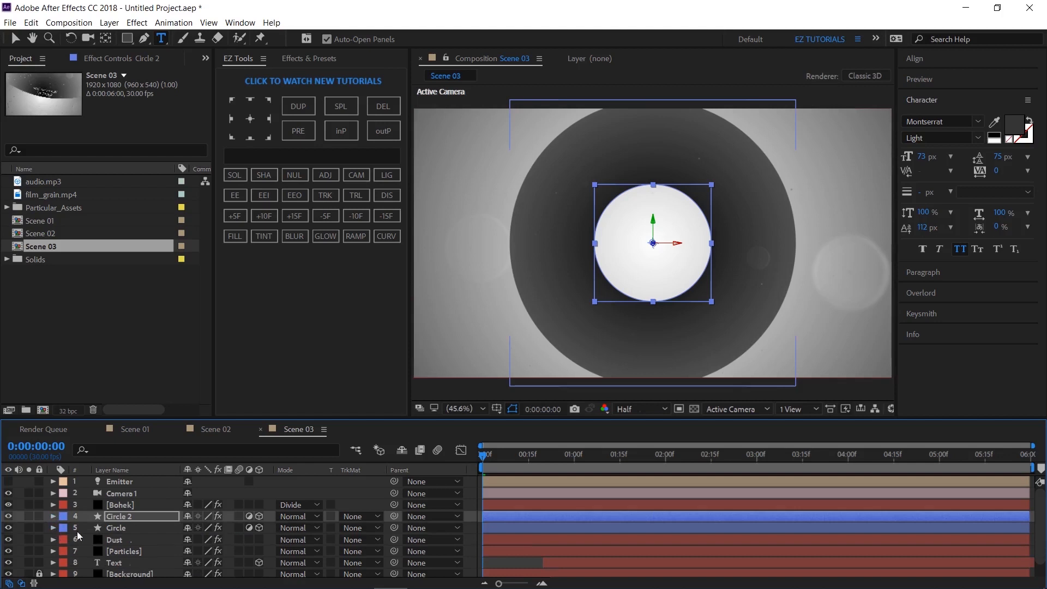
- Set the Particles layer's Particular emitter type to Point and delete the Emitter light layer
{"action": "left_click", "coordinate": [123, 551]}
{"action": "left_click", "coordinate": [124, 58]}
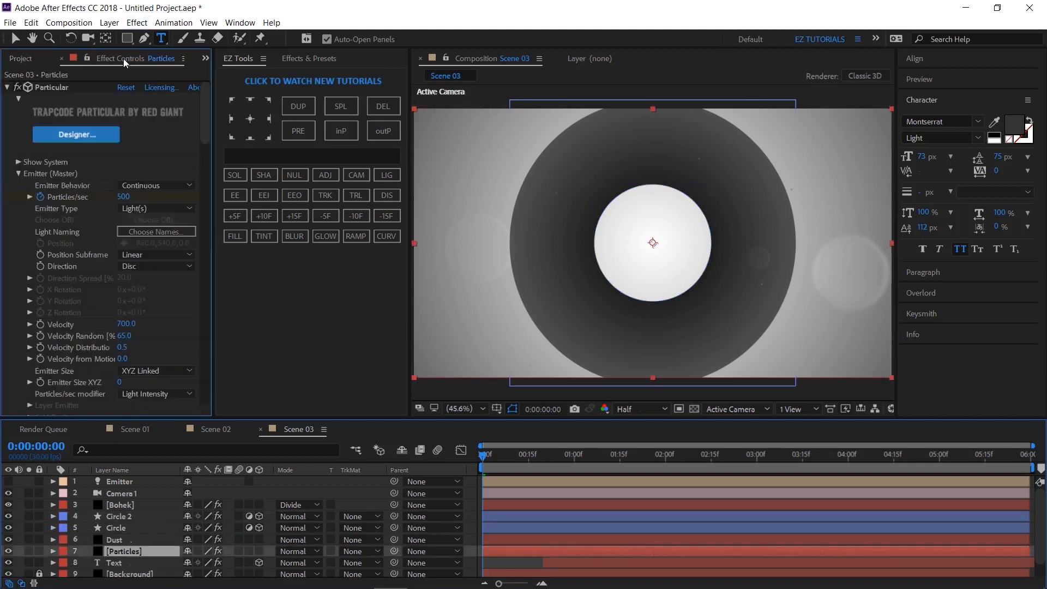
{"action": "left_click", "coordinate": [143, 209]}
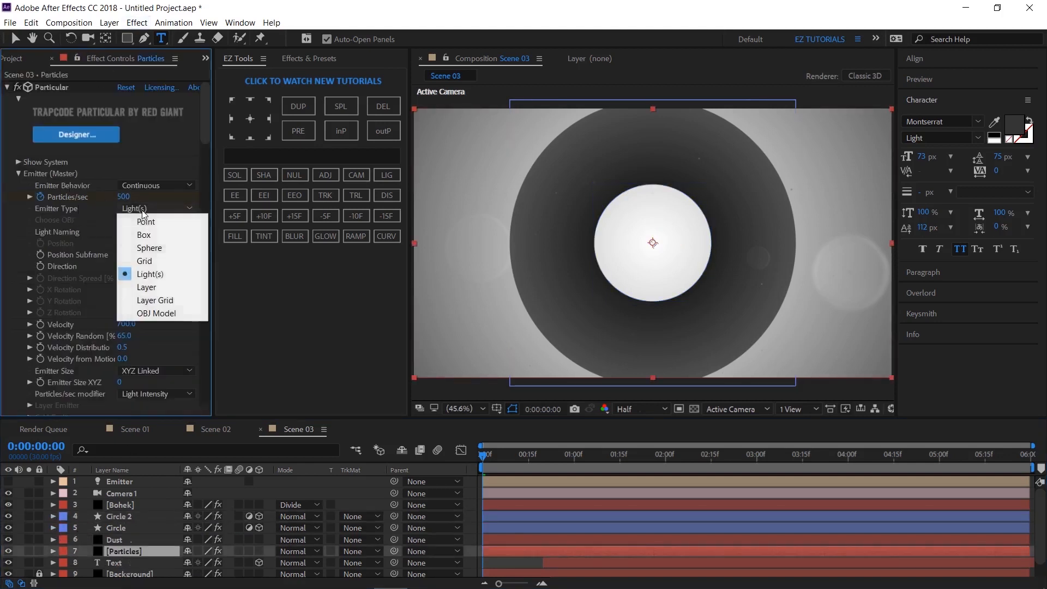
{"action": "left_click", "coordinate": [149, 225]}
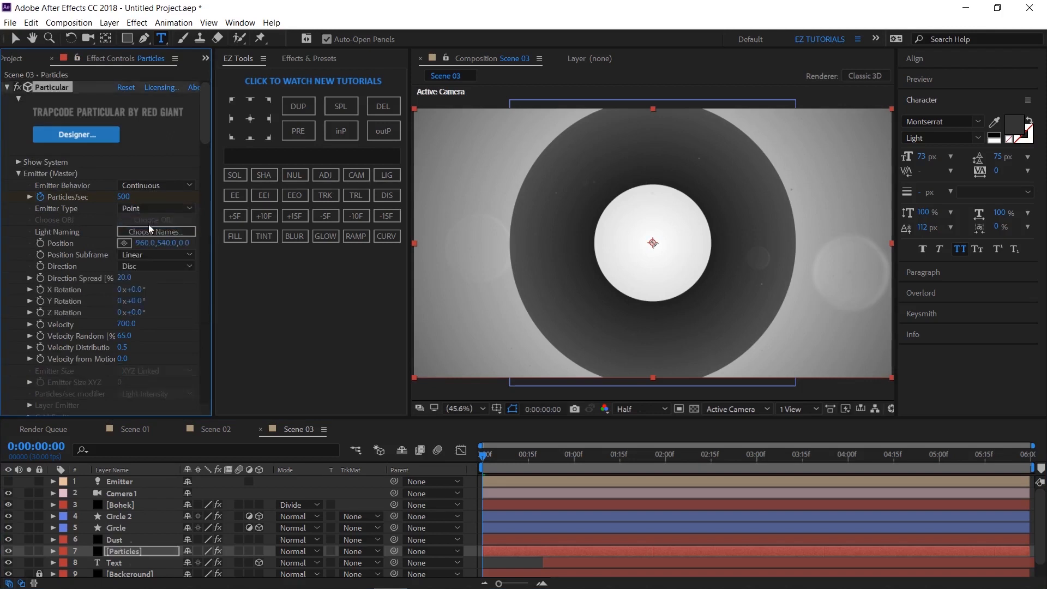
{"action": "left_click", "coordinate": [121, 483]}
{"action": "left_click", "coordinate": [378, 106]}
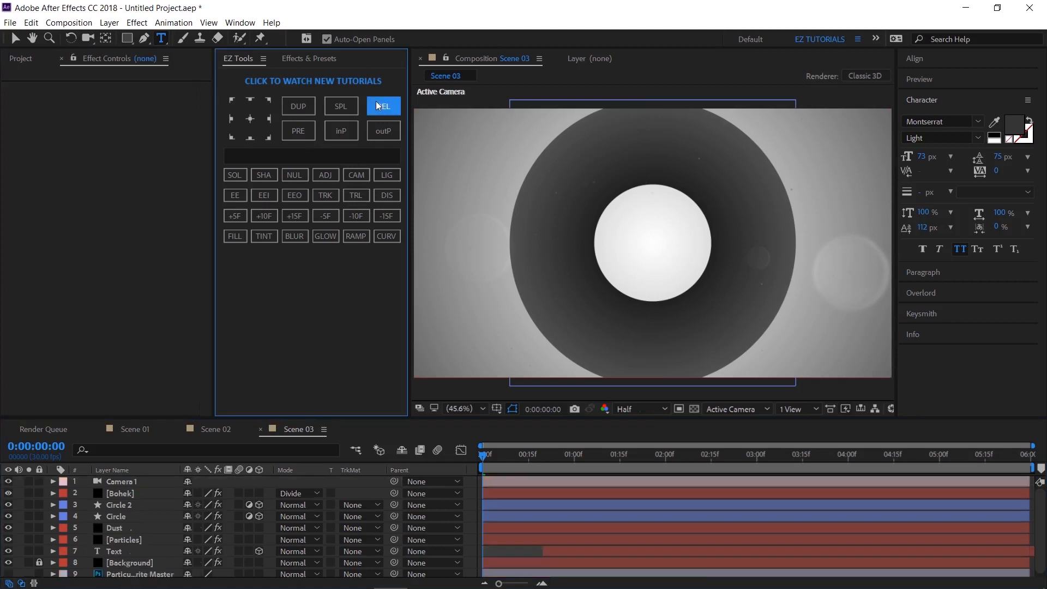
- Shift the Particles layer so that it starts at 0:00:00:15
{"action": "left_click", "coordinate": [111, 542]}
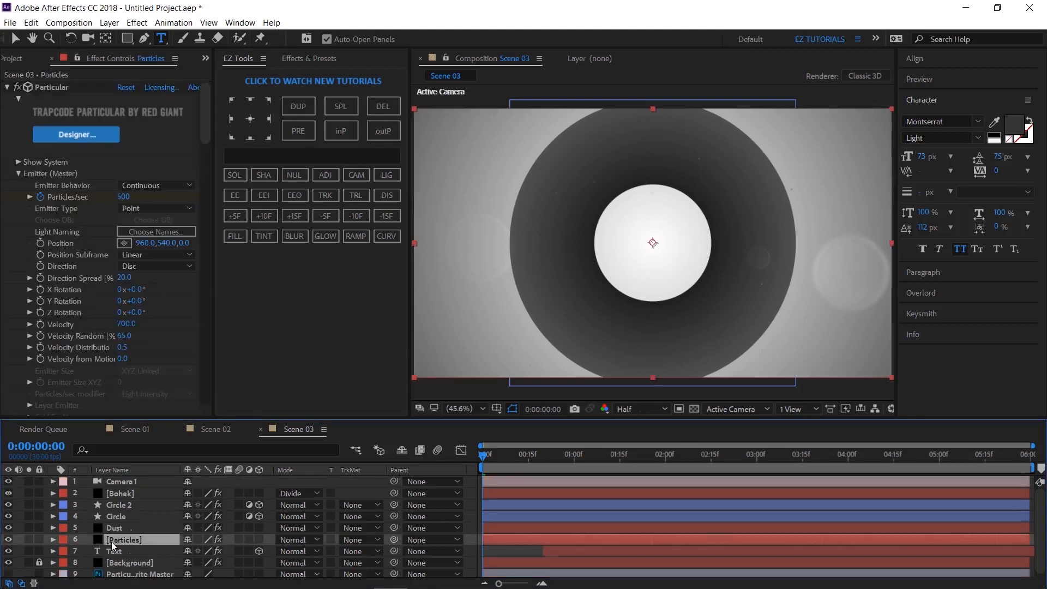
{"action": "left_click", "coordinate": [528, 465]}
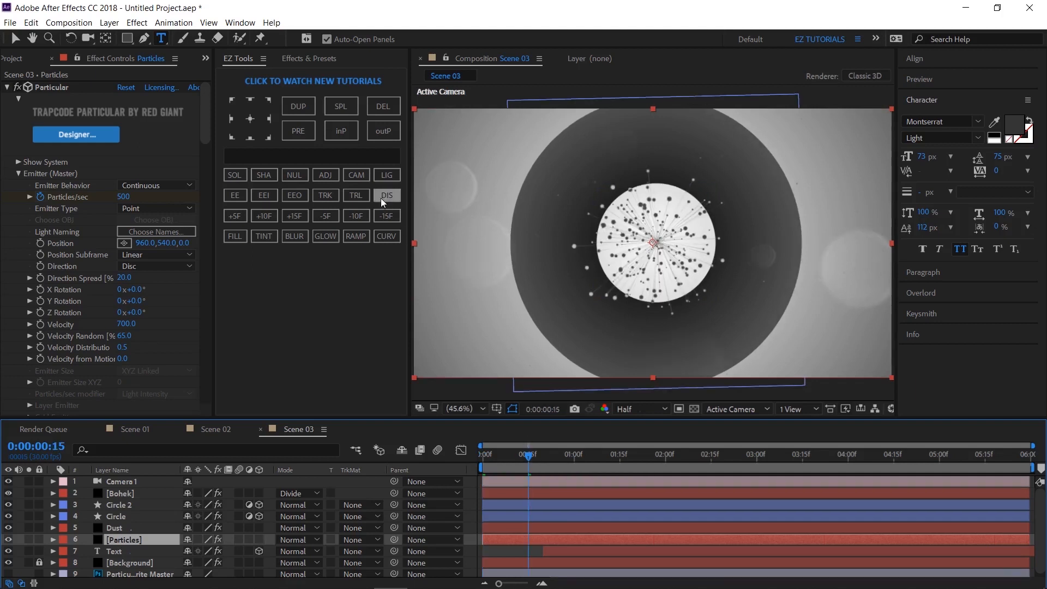
{"action": "left_click", "coordinate": [339, 132]}
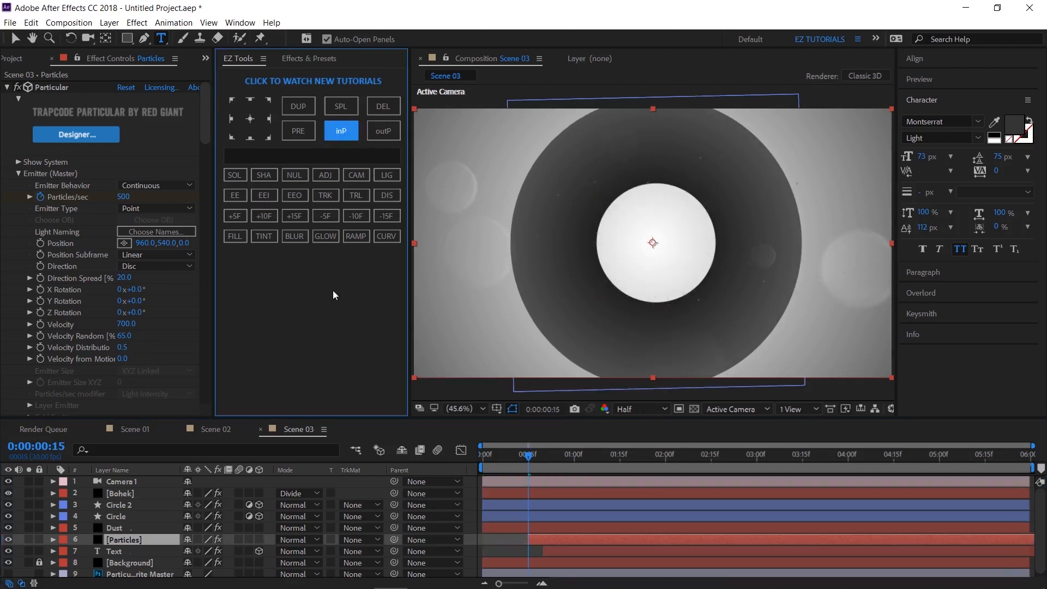
- Reveal the Particles/sec keyframes and move the pair earlier so that the second one sits at 0:00:00:25
{"action": "left_click", "coordinate": [387, 196]}
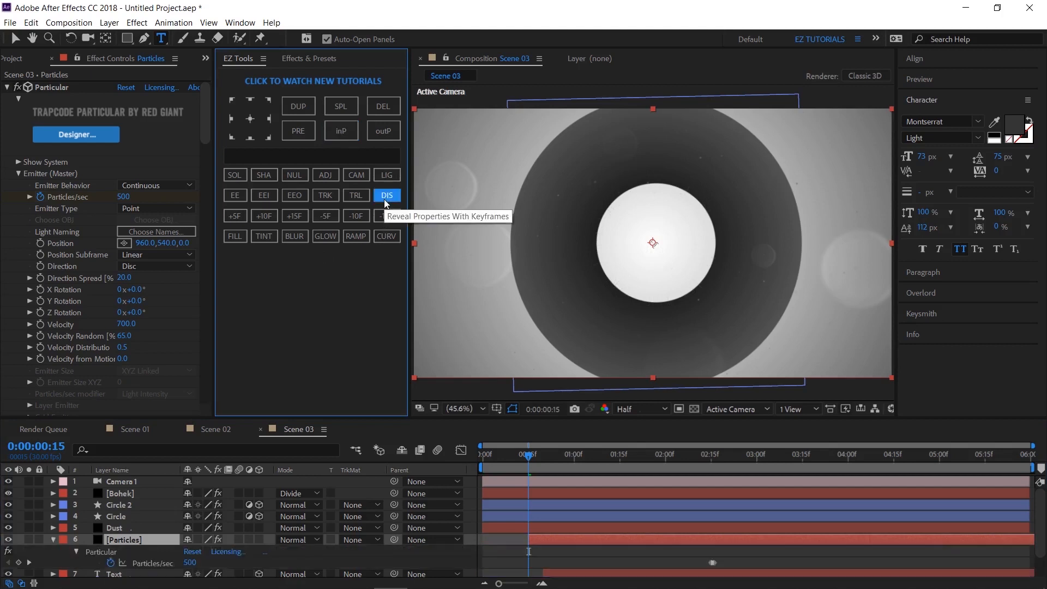
{"action": "left_click_drag", "start_coordinate": [499, 584], "coordinate": [512, 585]}
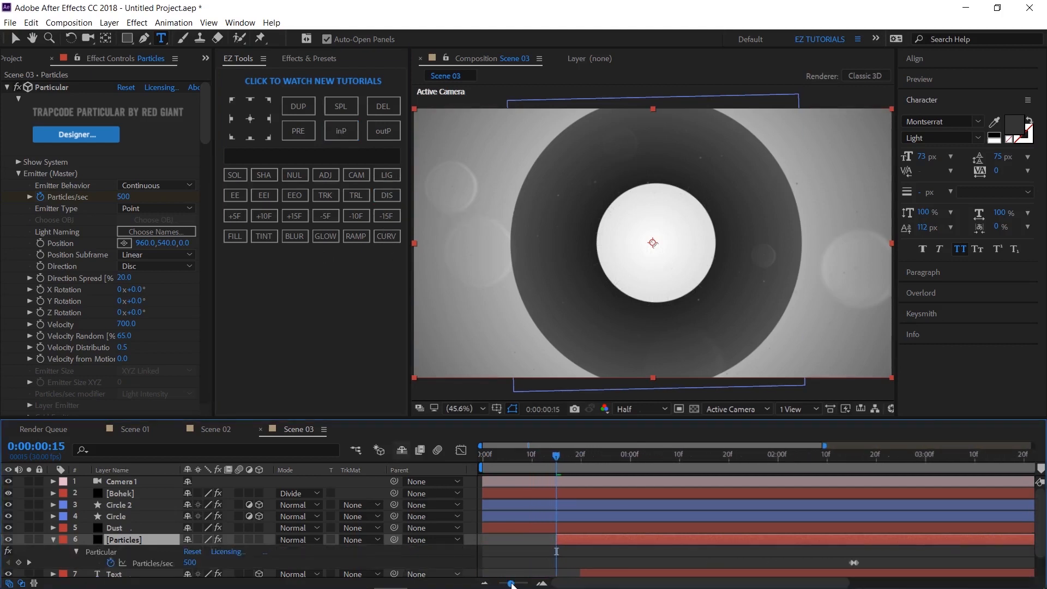
{"action": "left_click", "coordinate": [605, 457]}
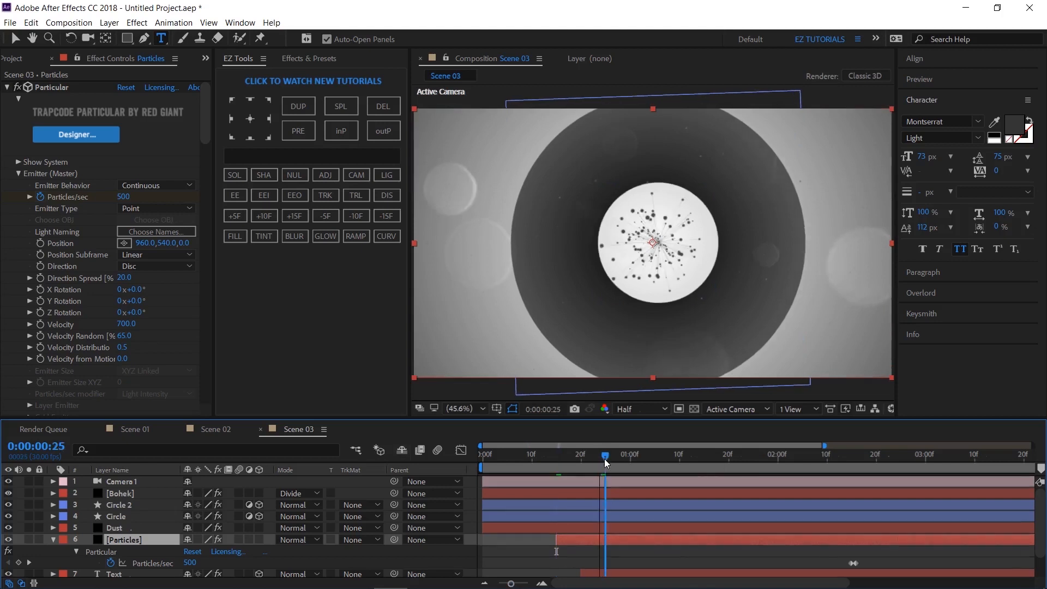
{"action": "left_click", "coordinate": [854, 563]}
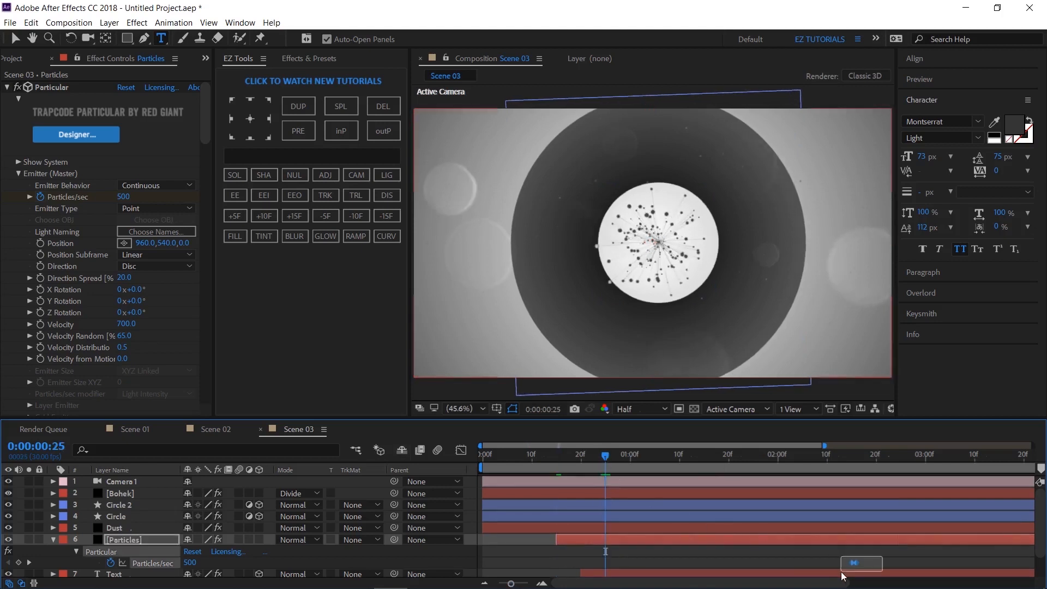
{"action": "left_click_drag", "start_coordinate": [851, 565], "coordinate": [605, 574]}
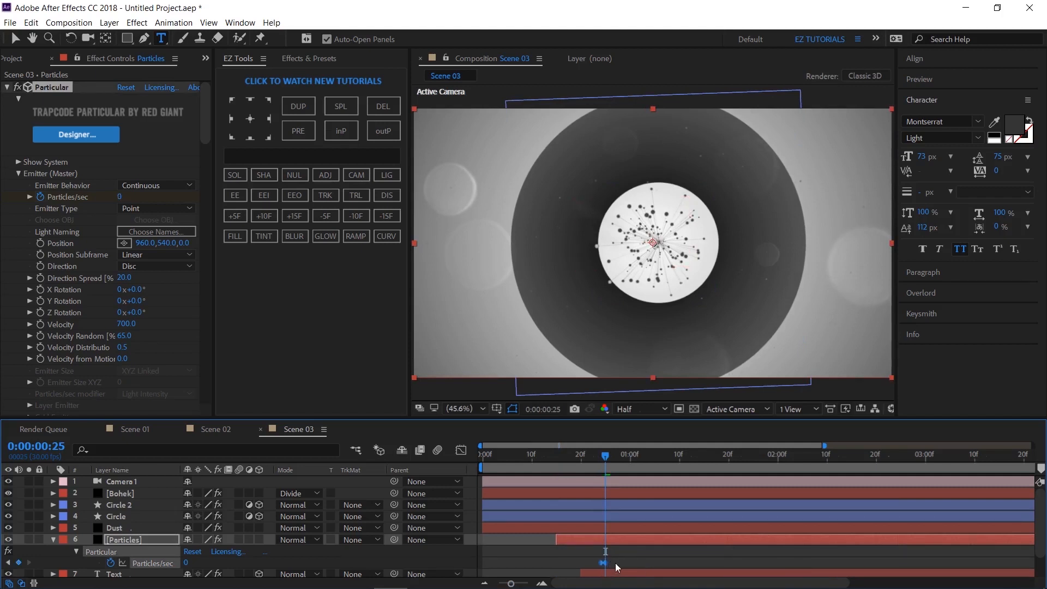
{"action": "left_click", "coordinate": [618, 568]}
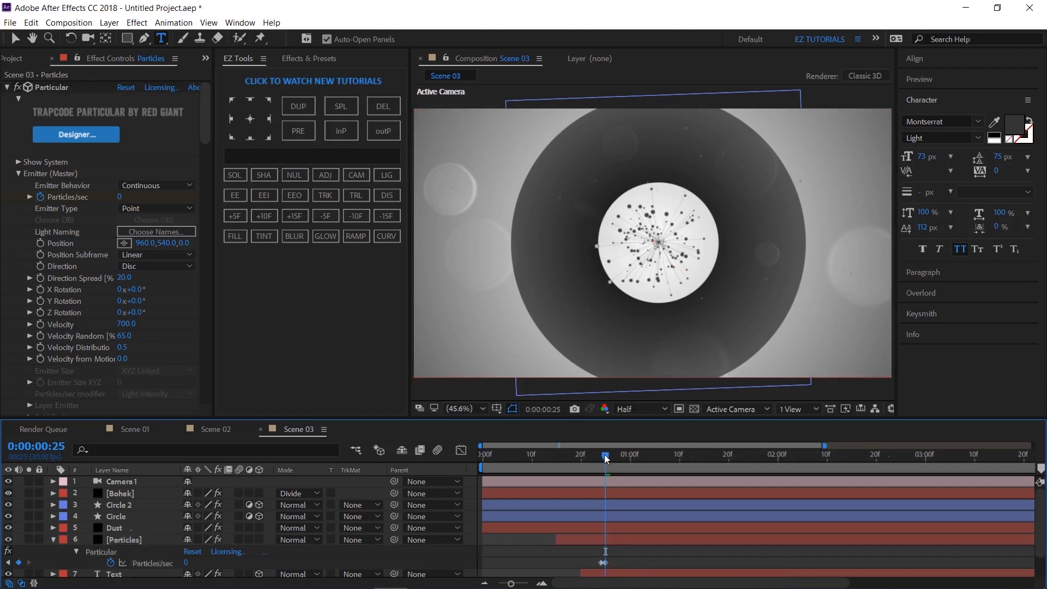
- Set the Particles/sec keyframe at 0:00:00:24 to 2100
{"action": "left_click_drag", "start_coordinate": [605, 458], "coordinate": [601, 458]}
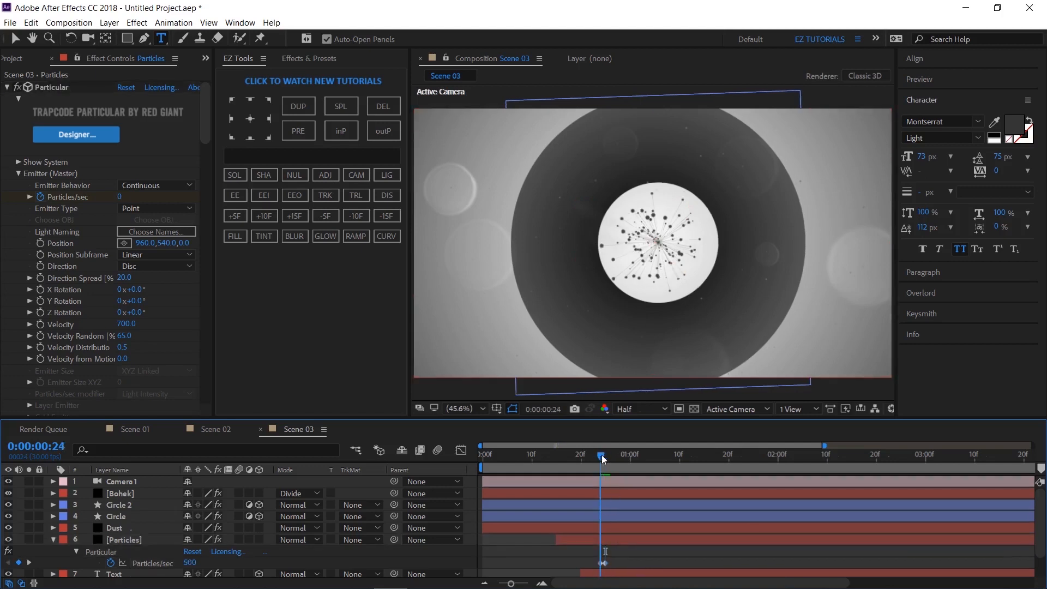
{"action": "left_click", "coordinate": [125, 196]}
{"action": "type", "text": "21"}
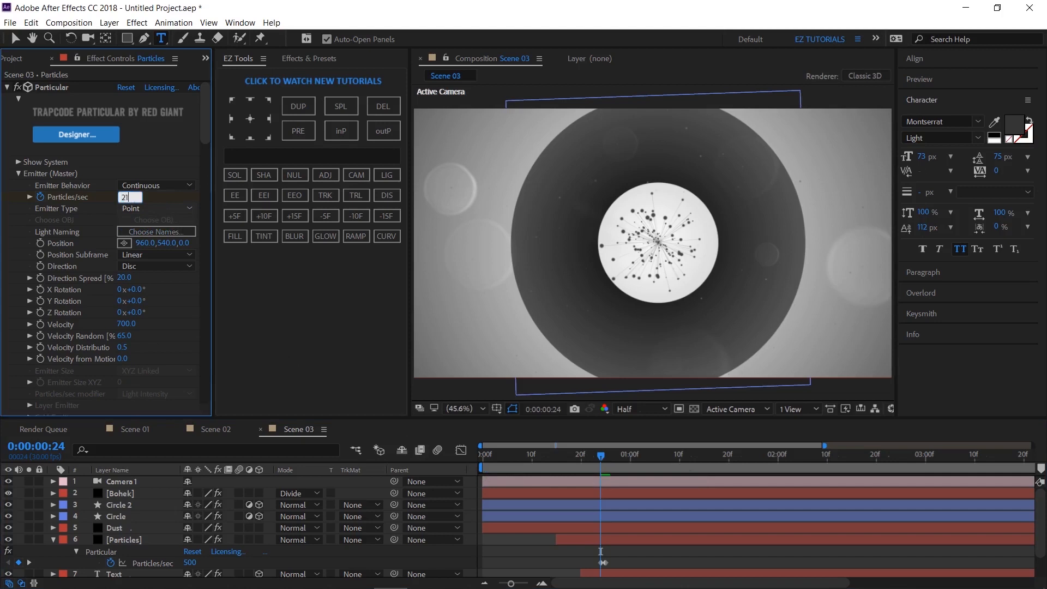
{"action": "type", "text": "00"}
{"action": "key", "text": "Return"}
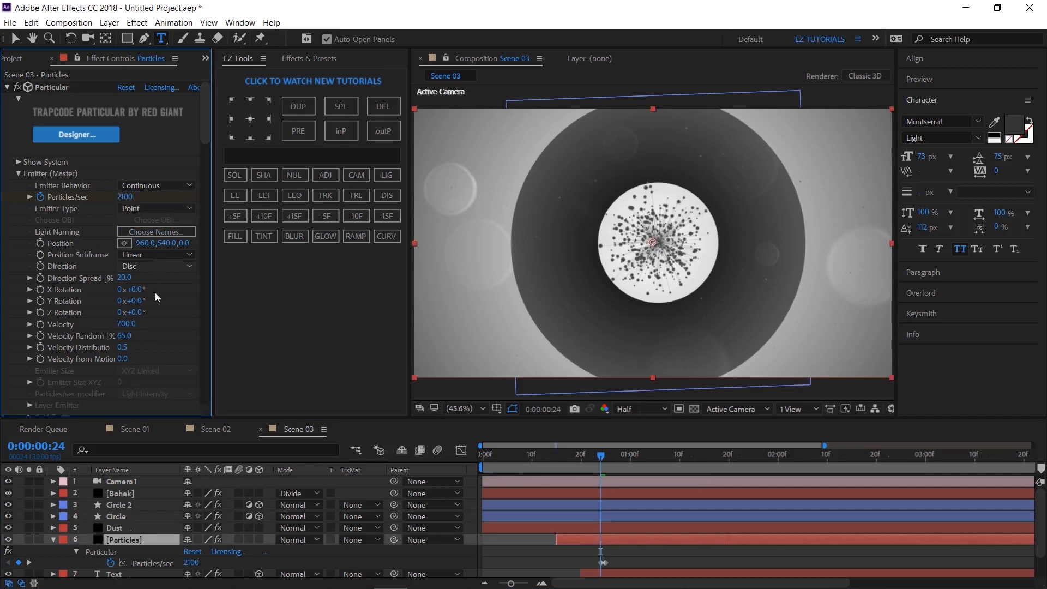
- Set the Particular emitter's Velocity to 1200 and its Velocity Random to 30%
{"action": "left_click", "coordinate": [126, 324]}
{"action": "type", "text": "1200"}
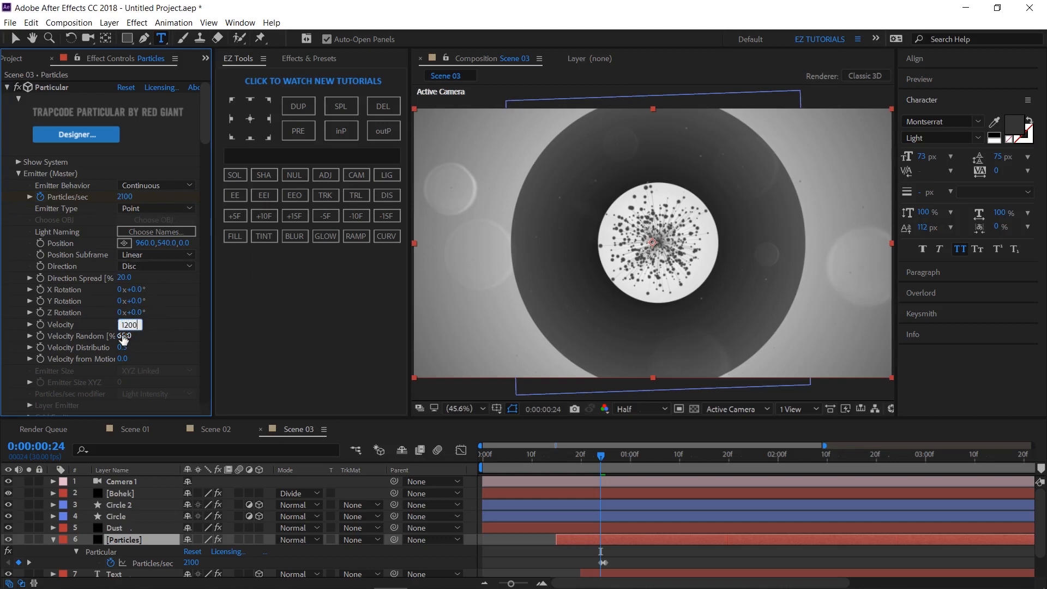
{"action": "key", "text": "Return"}
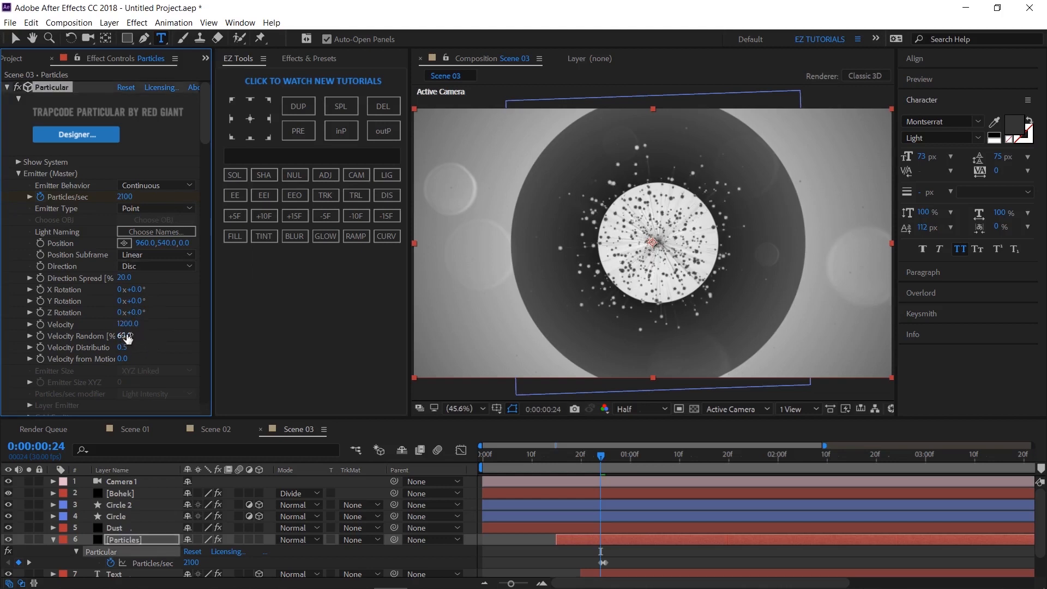
{"action": "left_click", "coordinate": [126, 336]}
{"action": "type", "text": "30"}
{"action": "key", "text": "Return"}
- Set Air Resistance to 1.9 in Particular's Air physics settings
{"action": "scroll", "coordinate": [43, 349], "scroll_direction": "down", "scroll_amount": 10}
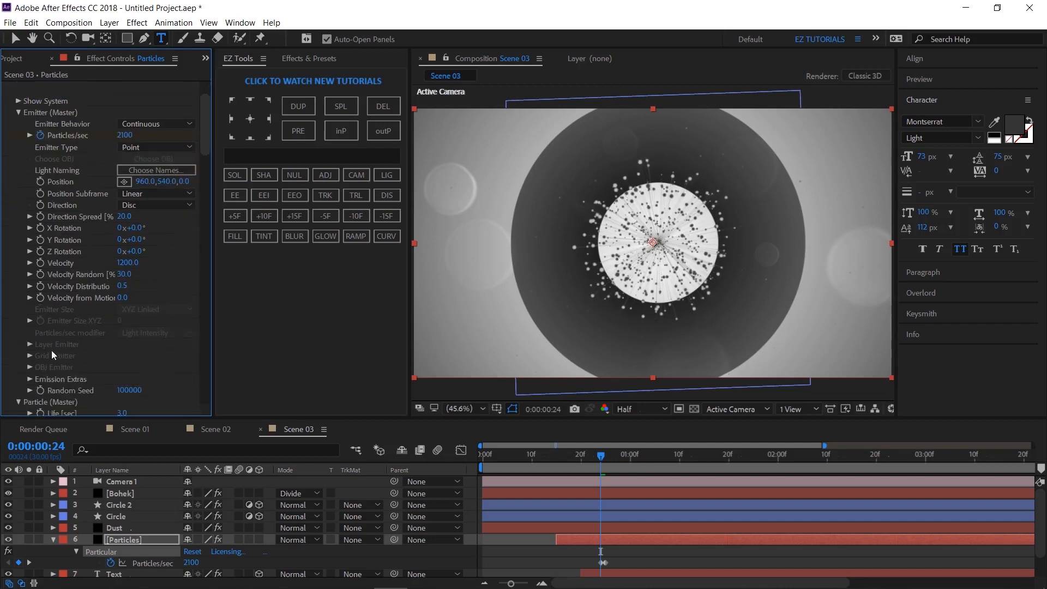
{"action": "scroll", "coordinate": [37, 342], "scroll_direction": "down", "scroll_amount": 5}
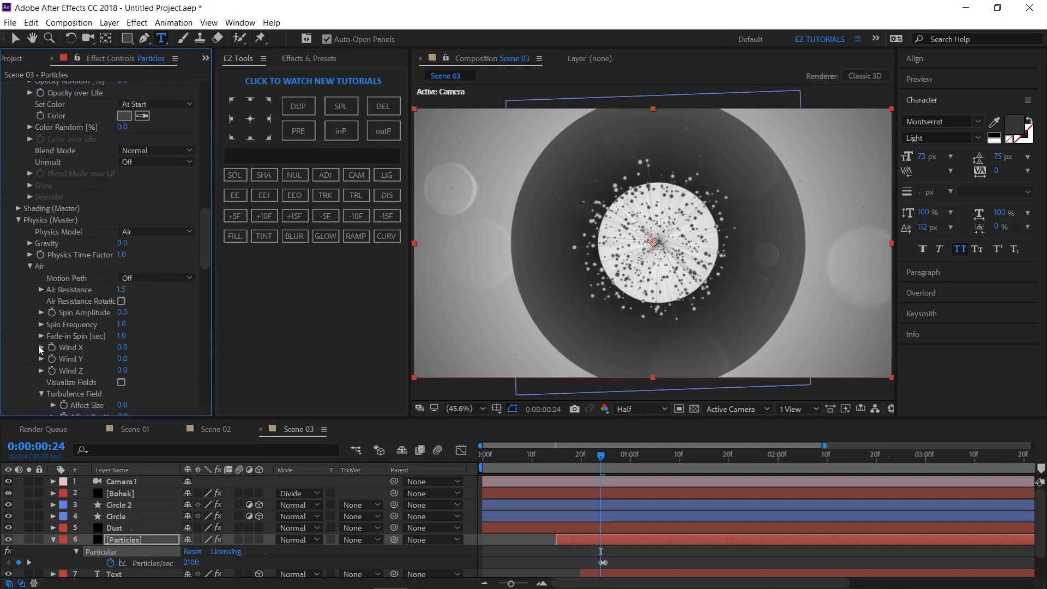
{"action": "left_click", "coordinate": [124, 289]}
{"action": "type", "text": "1.9"}
{"action": "key", "text": "Return"}
{"action": "scroll", "coordinate": [147, 283], "scroll_direction": "up", "scroll_amount": 10}
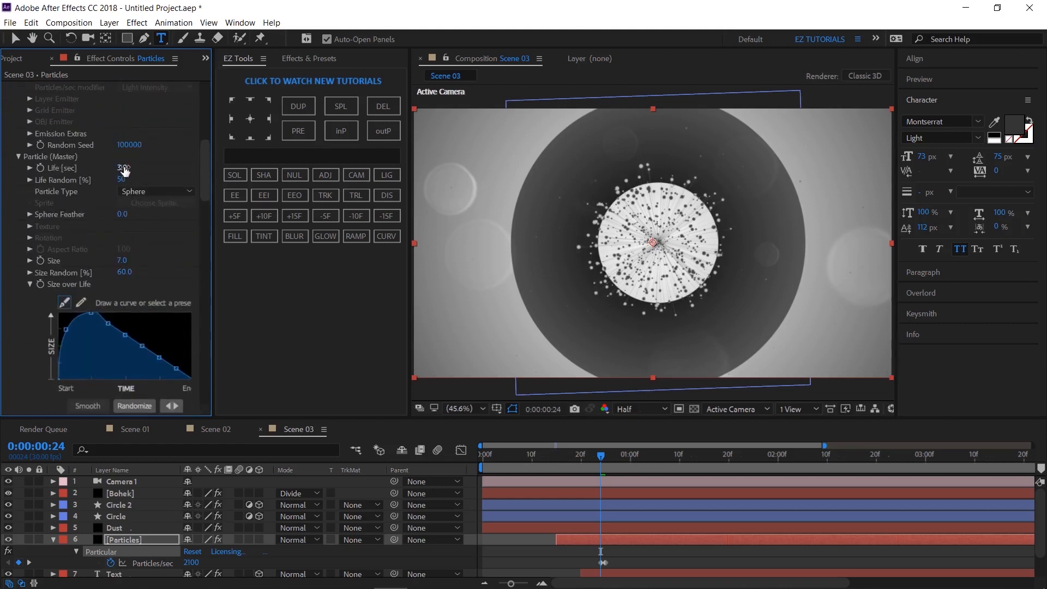
- Set the master particles' Life to 6 seconds and the Turbulence Position in the auxiliary particles' Air-mode Physics to 0
{"action": "left_click", "coordinate": [122, 168]}
{"action": "type", "text": "6"}
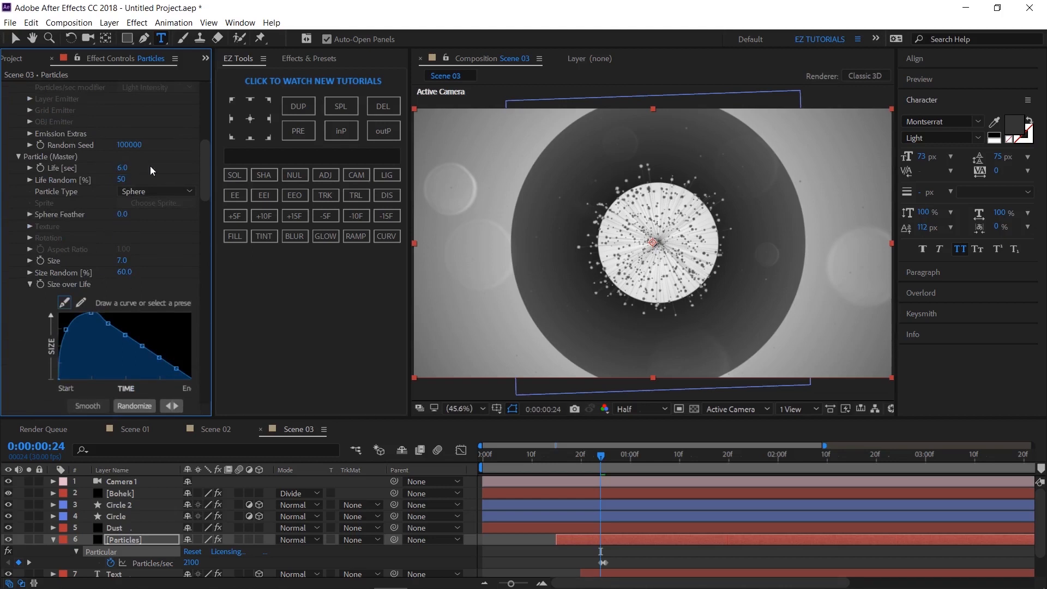
{"action": "scroll", "coordinate": [149, 186], "scroll_direction": "down", "scroll_amount": 5}
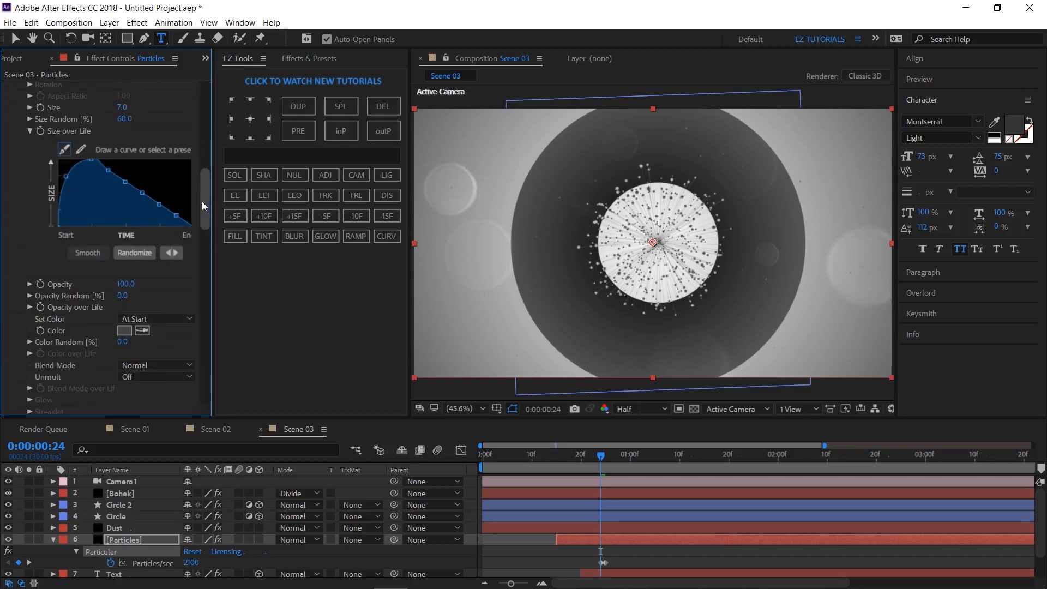
{"action": "left_click_drag", "start_coordinate": [202, 202], "coordinate": [208, 381]}
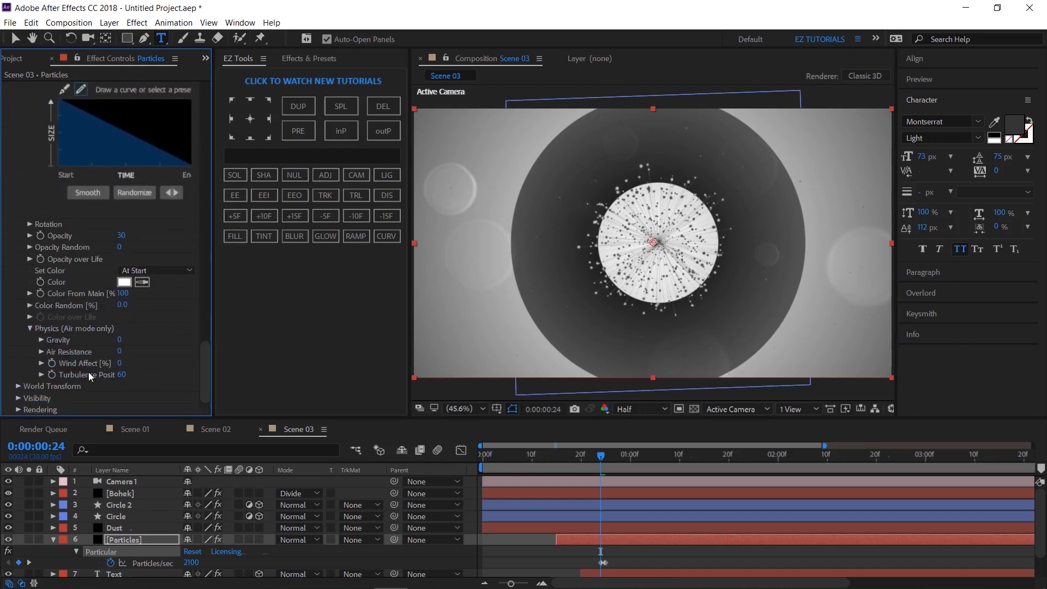
{"action": "left_click", "coordinate": [122, 375]}
{"action": "key", "text": "Return"}
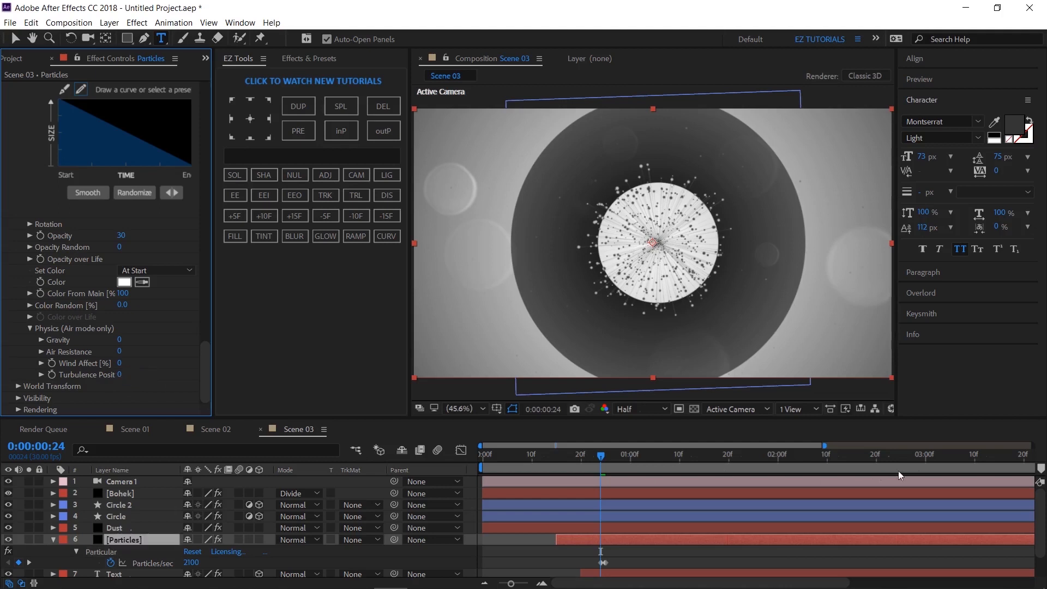
- Set the Scene 03 camera's X Position to 960 at 0:00:05:29
{"action": "left_click_drag", "start_coordinate": [511, 583], "coordinate": [497, 584]}
{"action": "left_click_drag", "start_coordinate": [1012, 456], "coordinate": [1028, 456]}
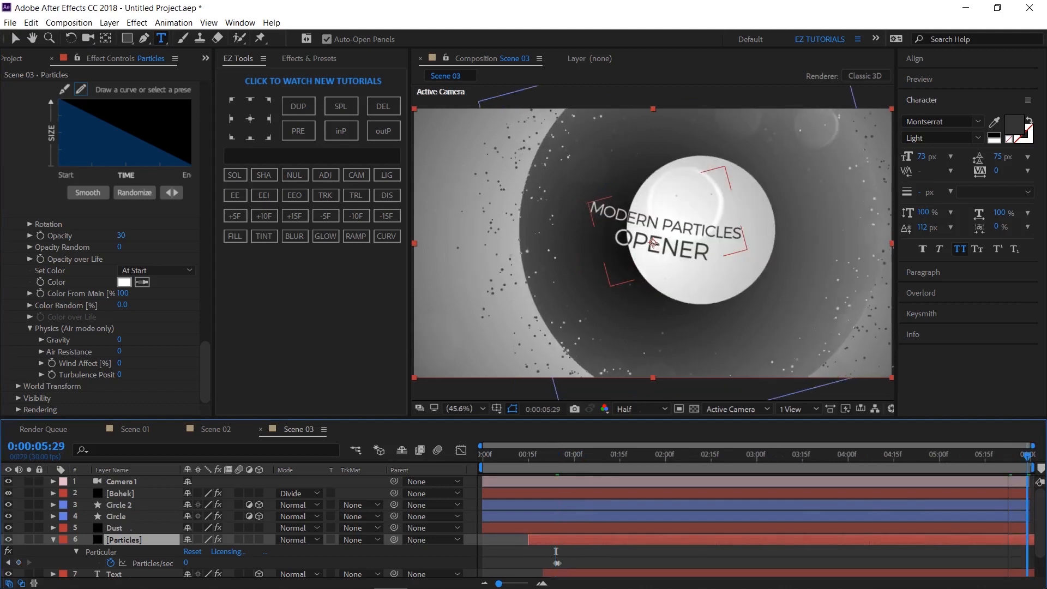
{"action": "left_click", "coordinate": [53, 541]}
{"action": "left_click", "coordinate": [121, 482]}
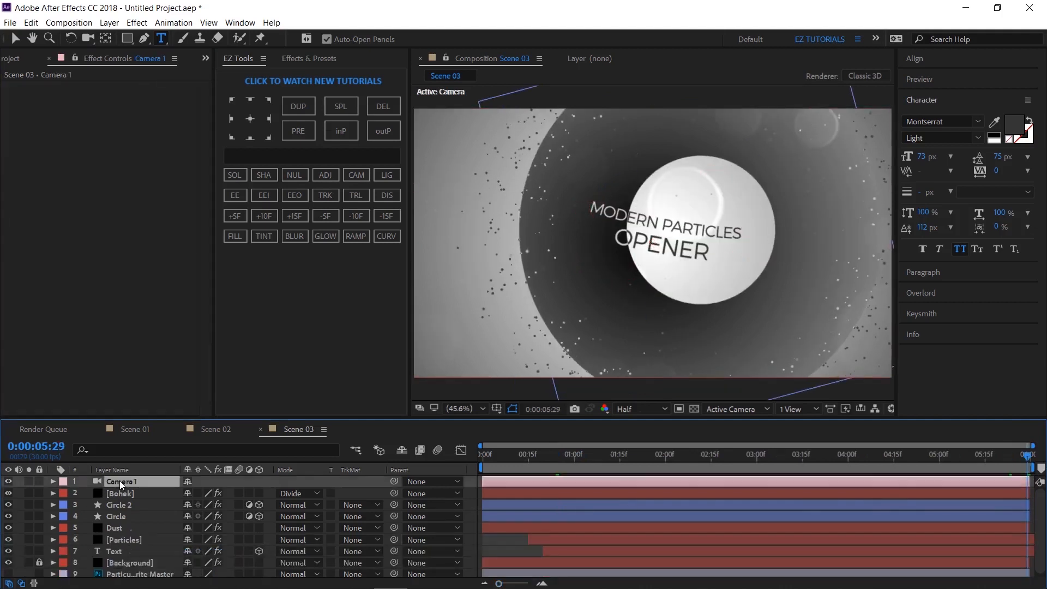
{"action": "left_click", "coordinate": [388, 196]}
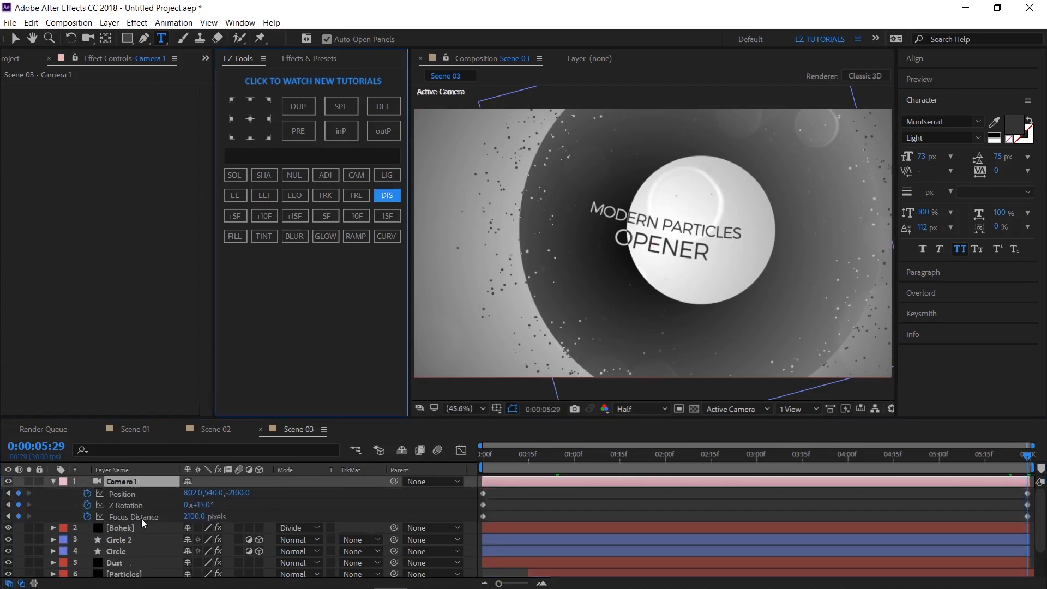
{"action": "left_click", "coordinate": [192, 492]}
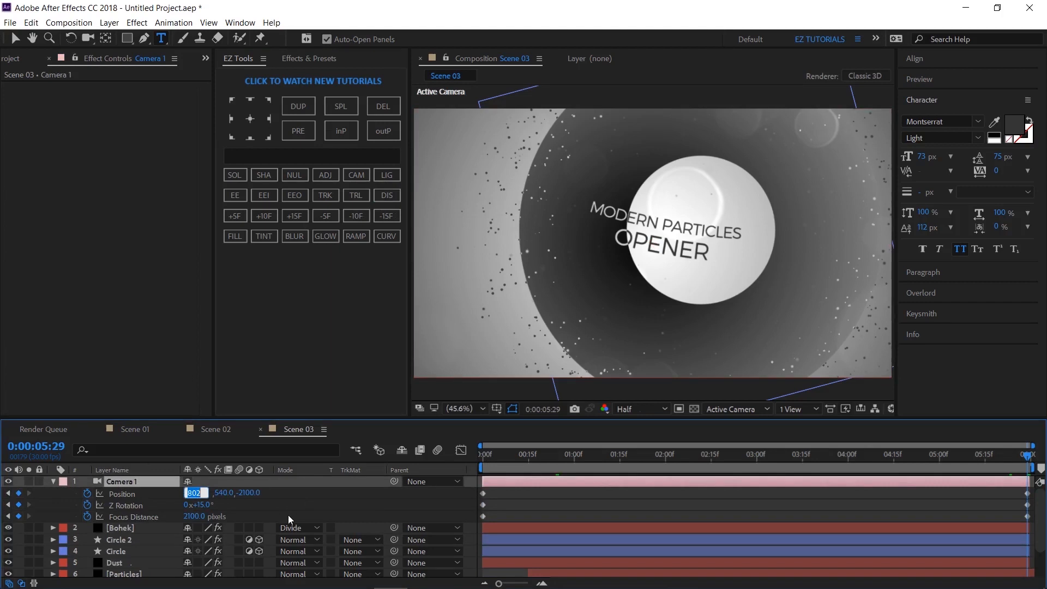
{"action": "type", "text": "960"}
{"action": "key", "text": "Return"}
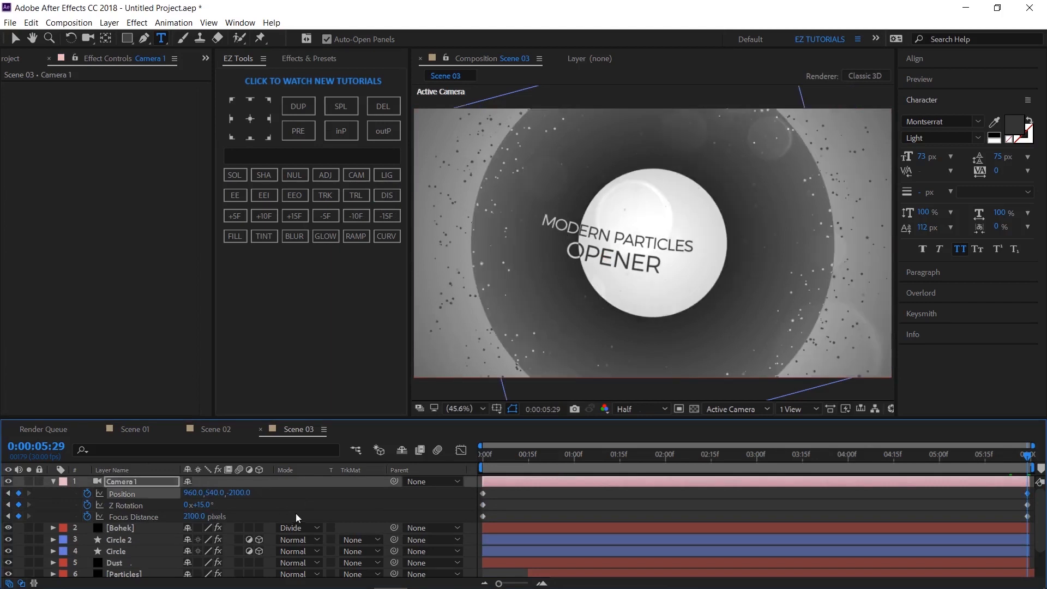
- Remove the camera's Z Rotation animation at 0:00:00:00, keeping the rotation value at the start of the composition
{"action": "left_click", "coordinate": [483, 457]}
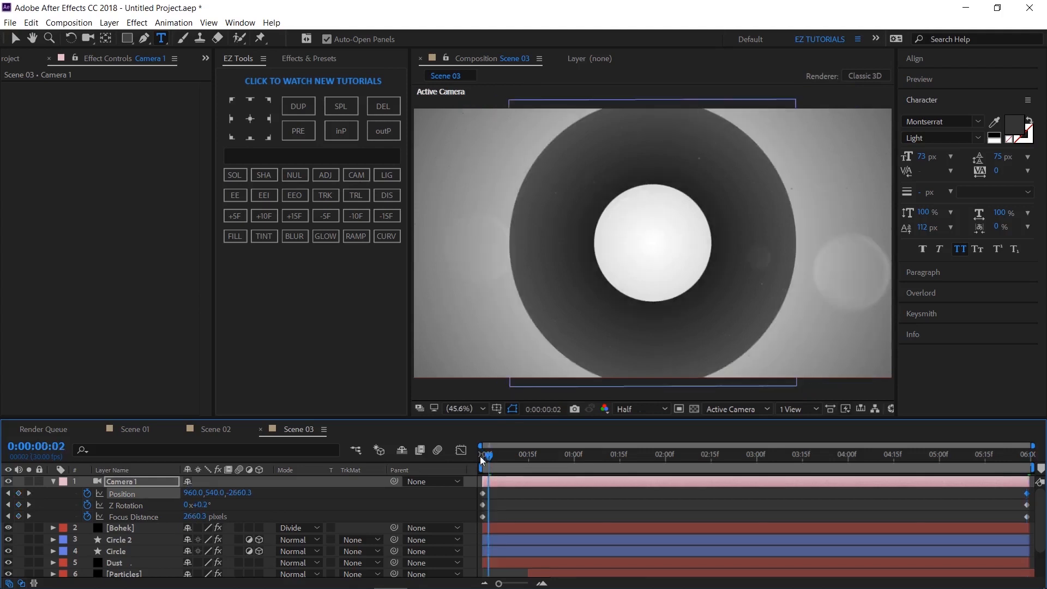
{"action": "key", "text": "Home"}
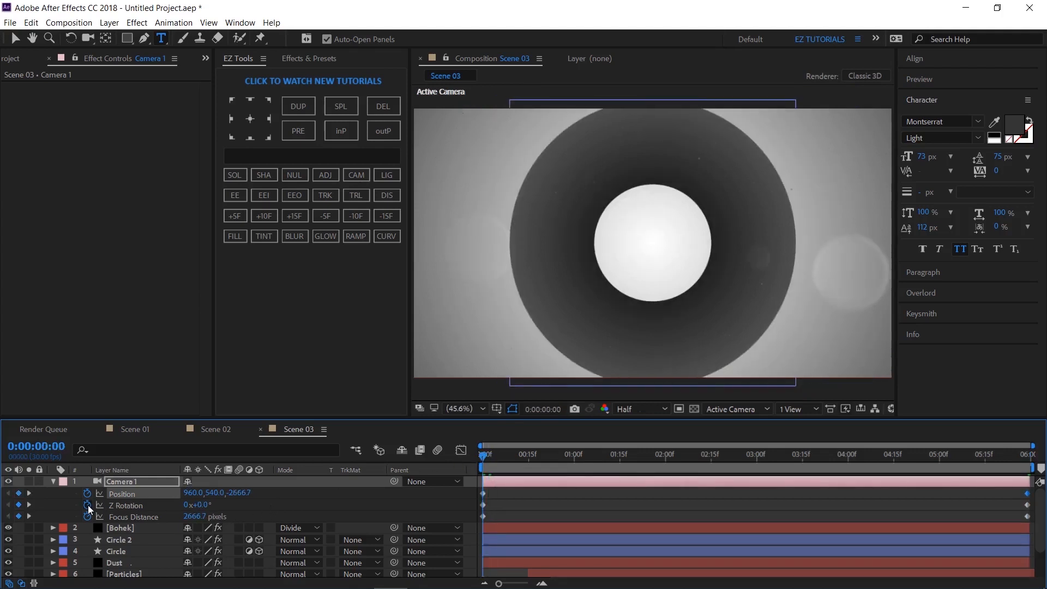
{"action": "left_click", "coordinate": [87, 505]}
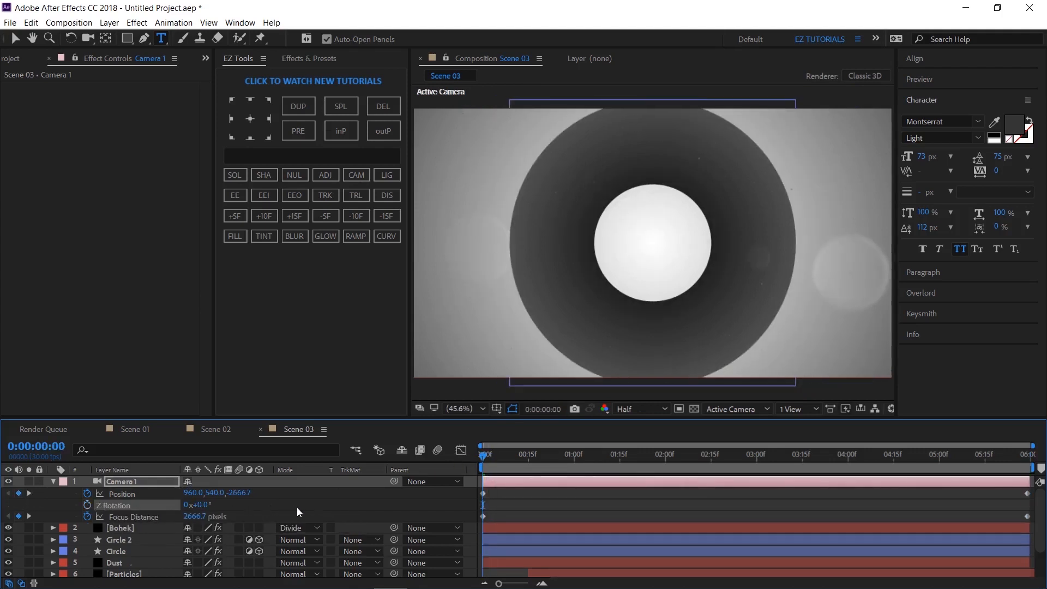
- Delete Mask 1 from the Text layer with the current time at 0:00:03:29
{"action": "left_click", "coordinate": [829, 459]}
{"action": "left_click", "coordinate": [844, 457]}
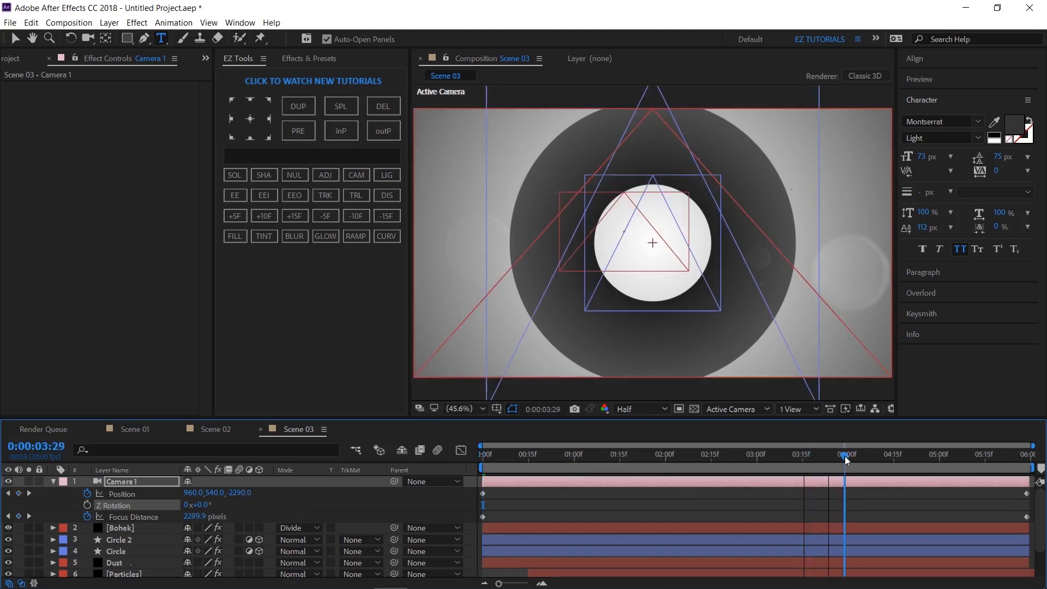
{"action": "left_click", "coordinate": [53, 482]}
{"action": "left_click", "coordinate": [119, 551]}
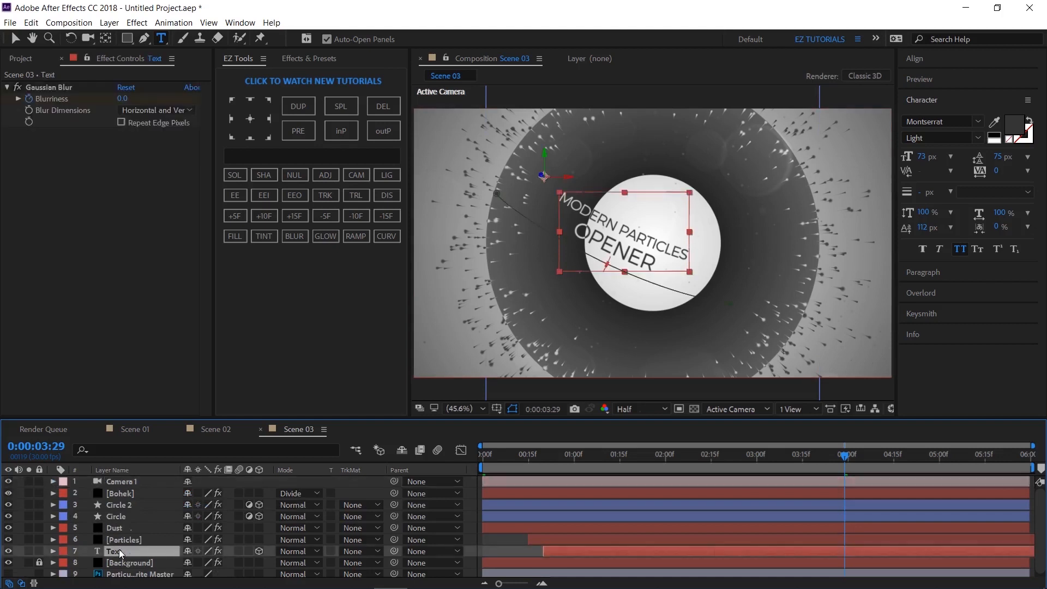
{"action": "key", "text": "m"}
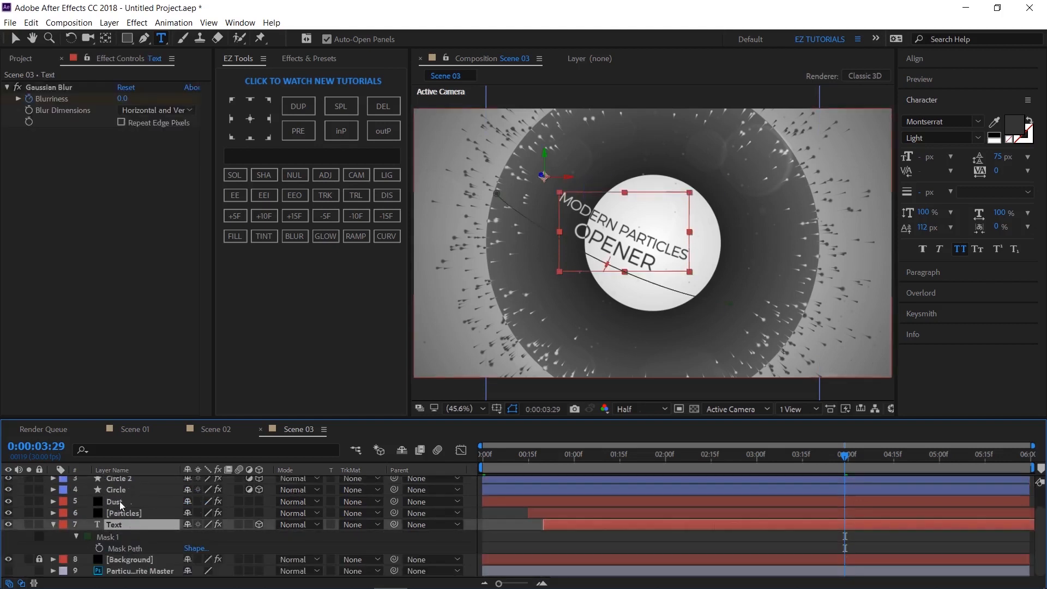
{"action": "left_click", "coordinate": [110, 539]}
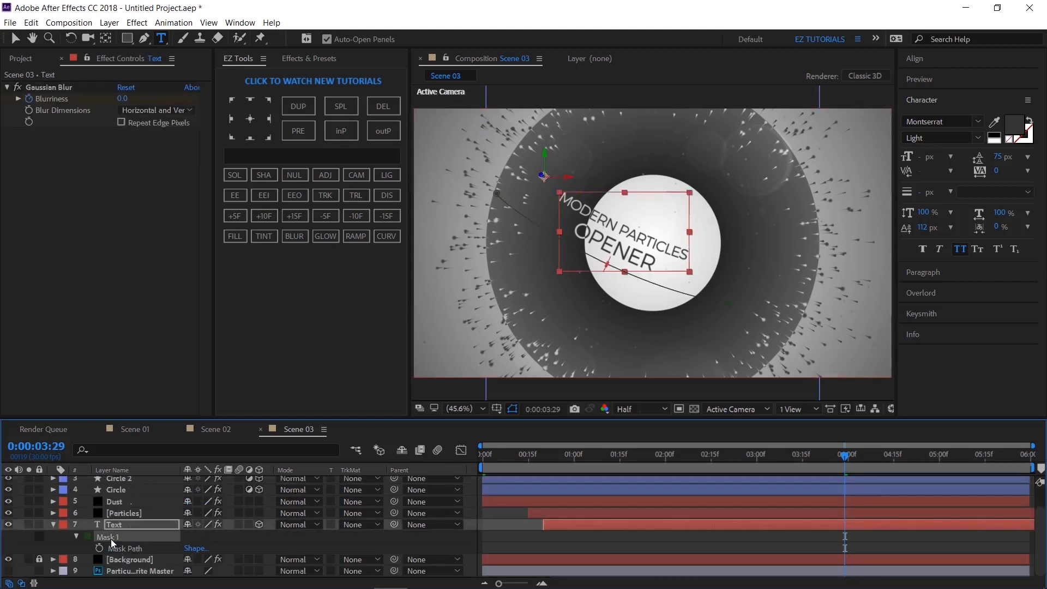
{"action": "left_click", "coordinate": [387, 110]}
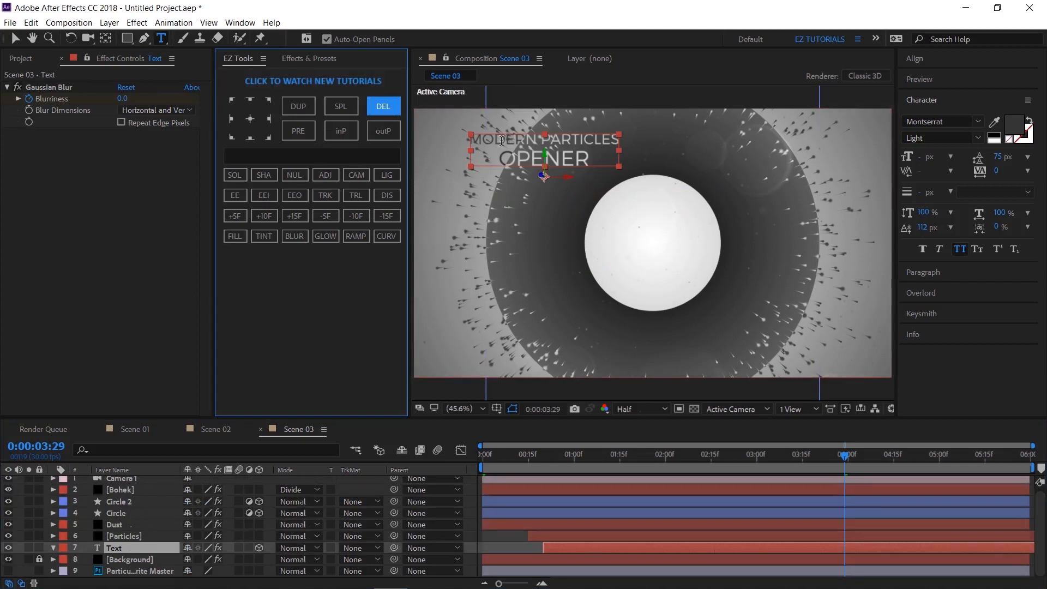
- Replace the title's first line with EZ, enlarge it and set its font style to Semi Bold
{"action": "left_click", "coordinate": [537, 145]}
{"action": "triple_click", "coordinate": [537, 146]}
{"action": "type", "text": "EZ"}
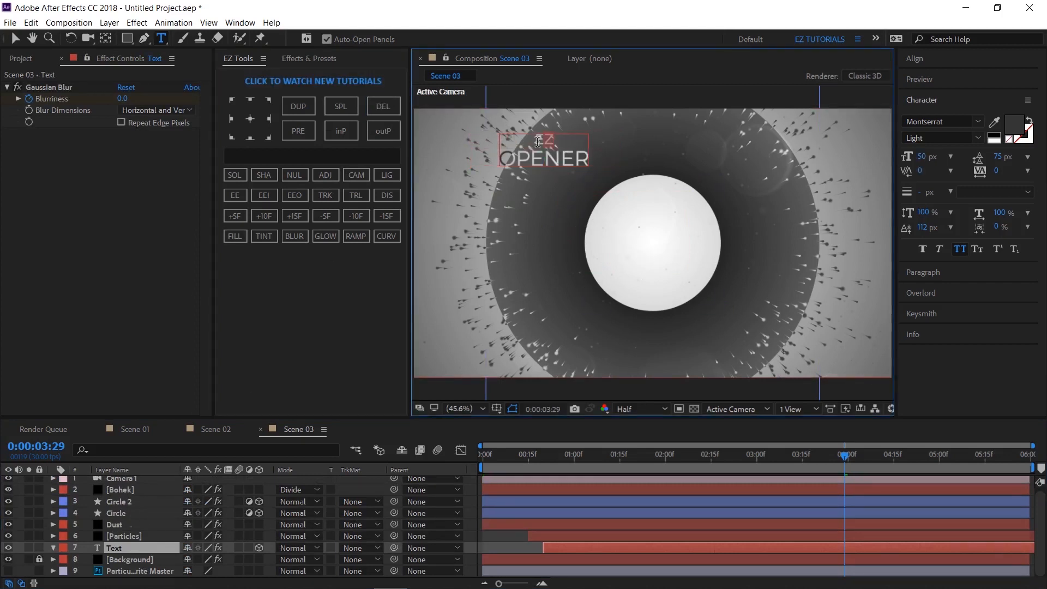
{"action": "left_click_drag", "start_coordinate": [546, 134], "coordinate": [528, 137]}
{"action": "left_click_drag", "start_coordinate": [923, 157], "coordinate": [983, 159]}
{"action": "left_click", "coordinate": [978, 139]}
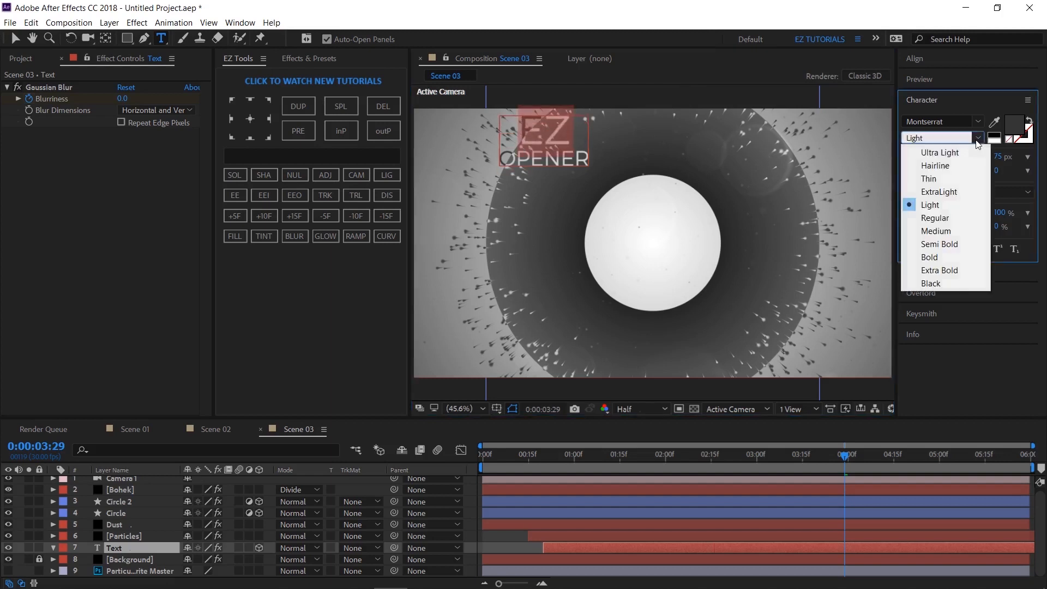
{"action": "left_click", "coordinate": [946, 244]}
- Replace the title's second line with TUTORIALS at 48 px and move the whole title to the centre of the white circle
{"action": "left_click_drag", "start_coordinate": [586, 160], "coordinate": [499, 160]}
{"action": "type", "text": "TUTORIALS"}
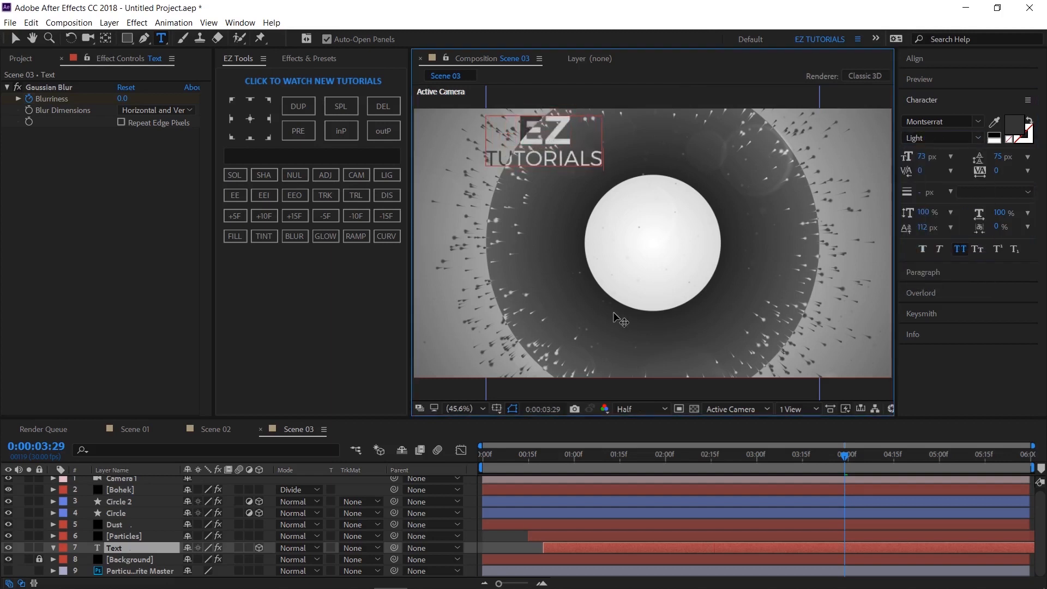
{"action": "key", "text": "shift+Home"}
{"action": "left_click_drag", "start_coordinate": [927, 158], "coordinate": [914, 164]}
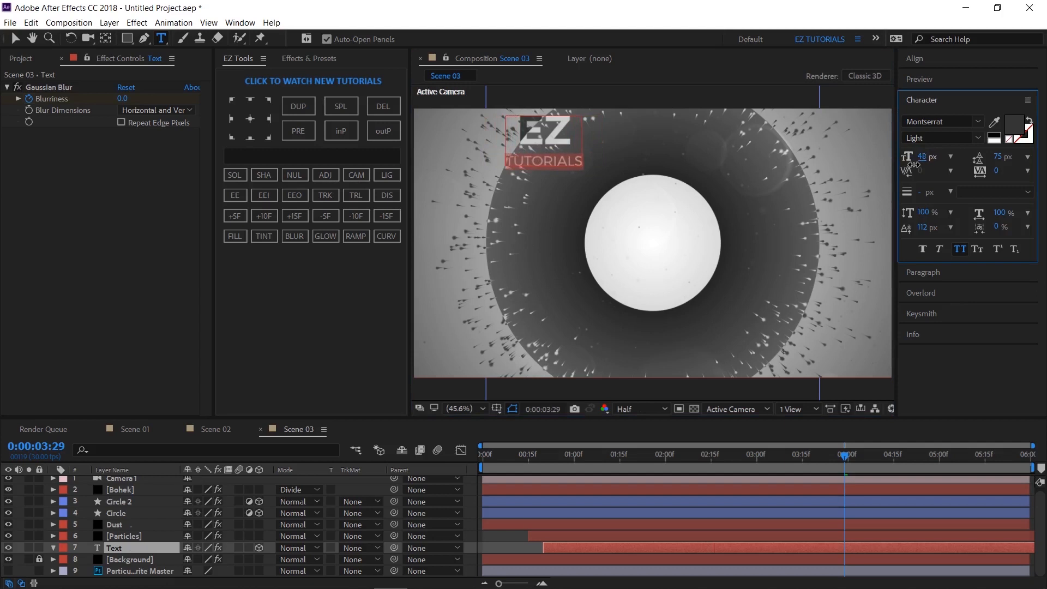
{"action": "left_click", "coordinate": [15, 38]}
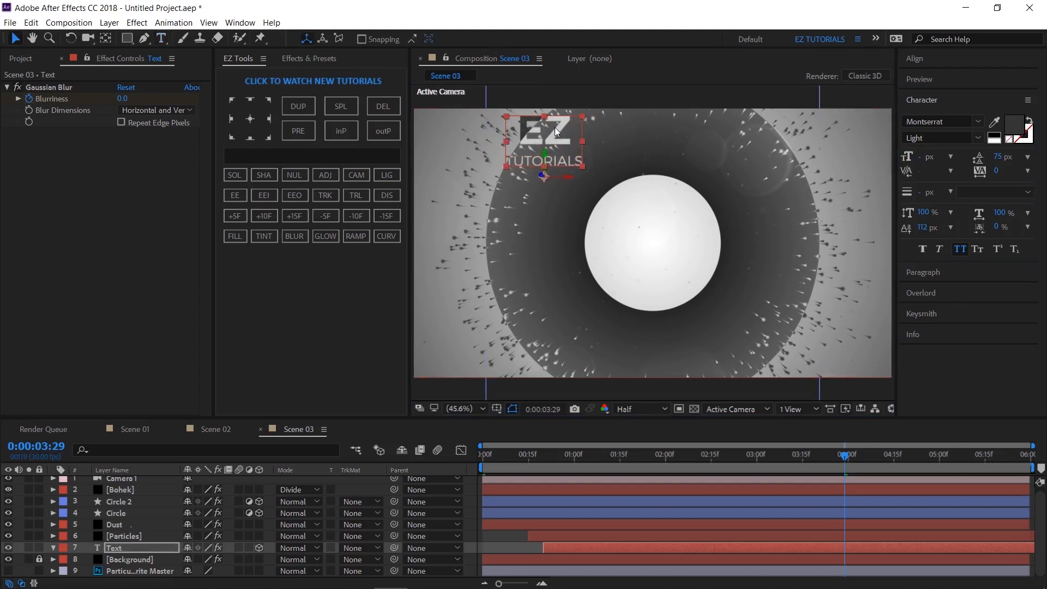
{"action": "left_click_drag", "start_coordinate": [562, 139], "coordinate": [664, 227]}
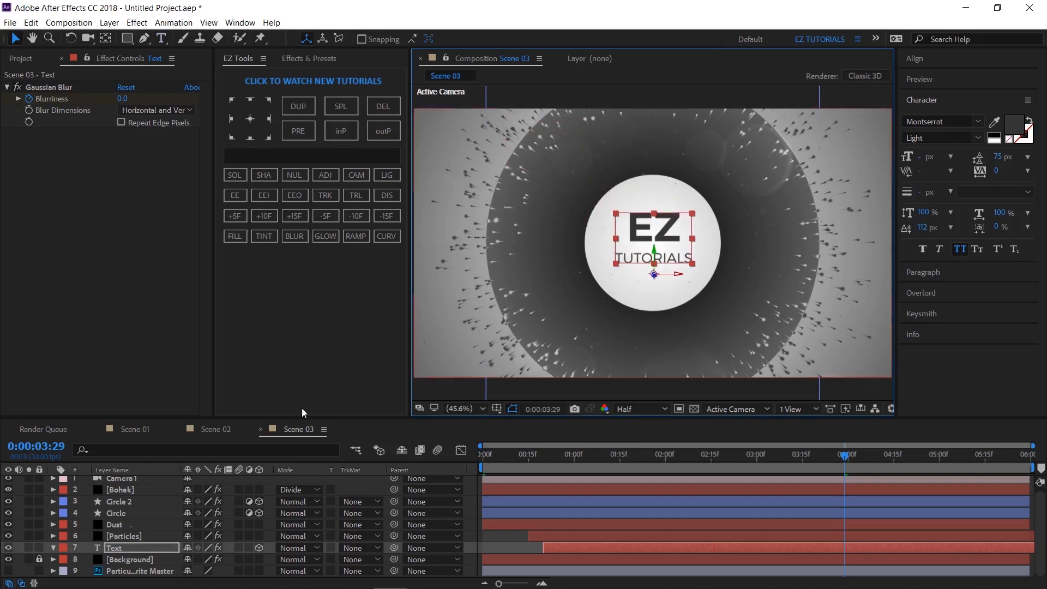
- Create a new composition named Modern Opener with a duration of 0:00:14:00
{"action": "left_click", "coordinate": [23, 60]}
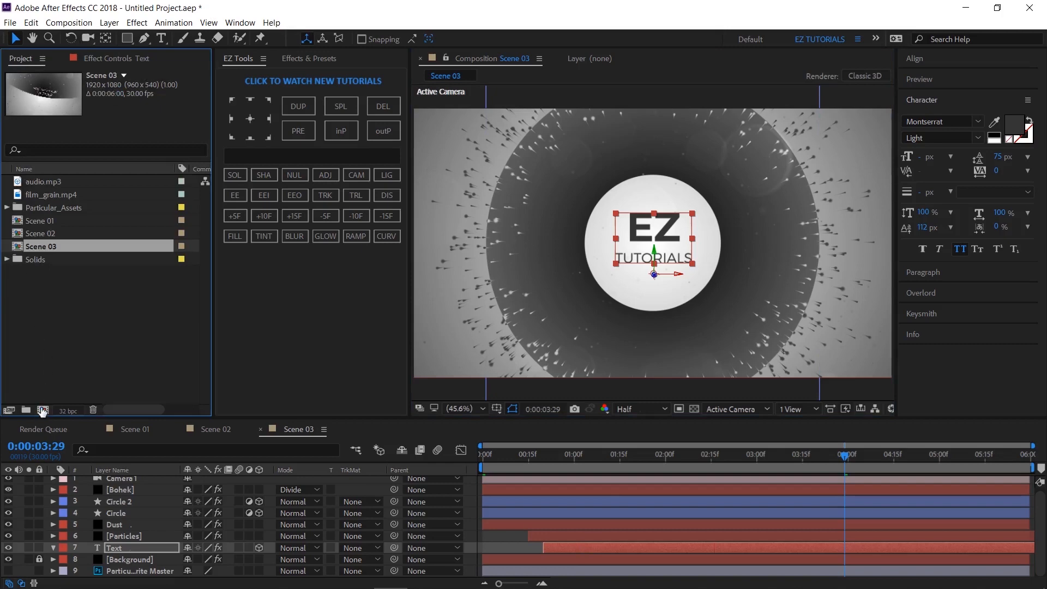
{"action": "key", "text": "ctrl+k"}
{"action": "type", "text": "Modern "}
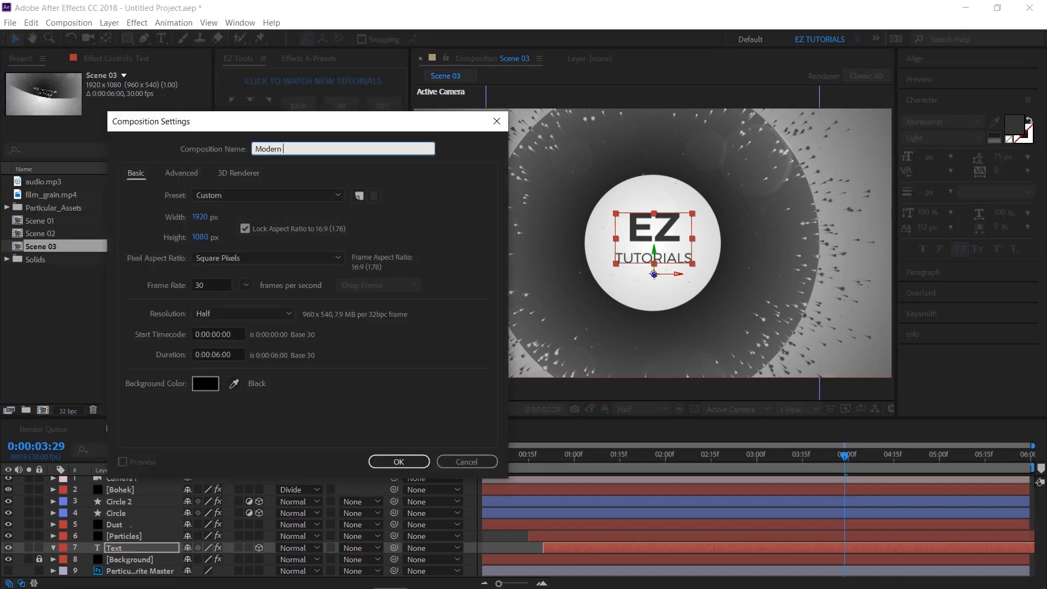
{"action": "type", "text": "Opener"}
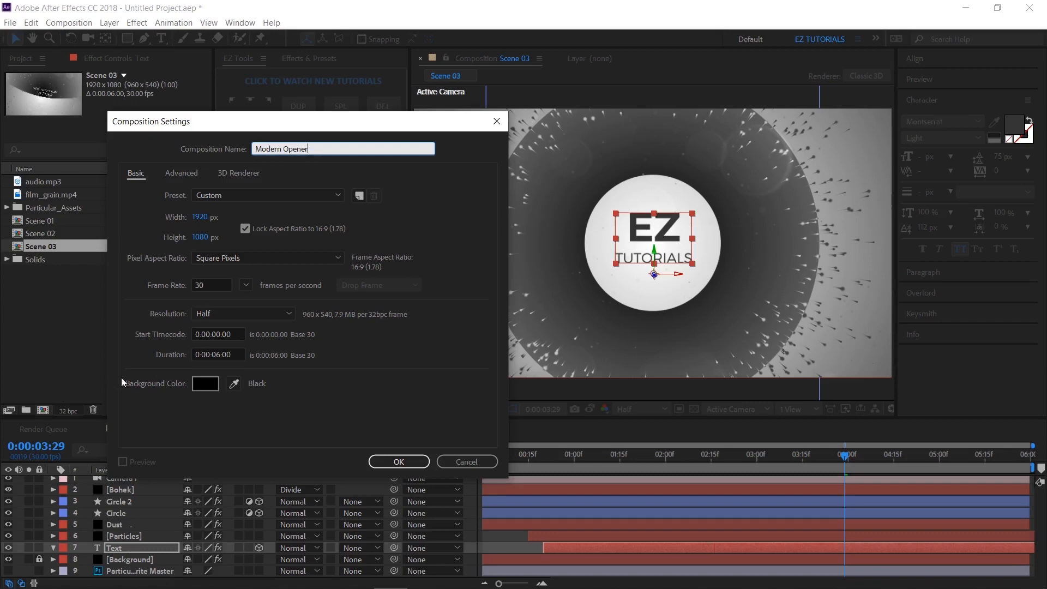
{"action": "double_click", "coordinate": [214, 355]}
{"action": "type", "text": "14"}
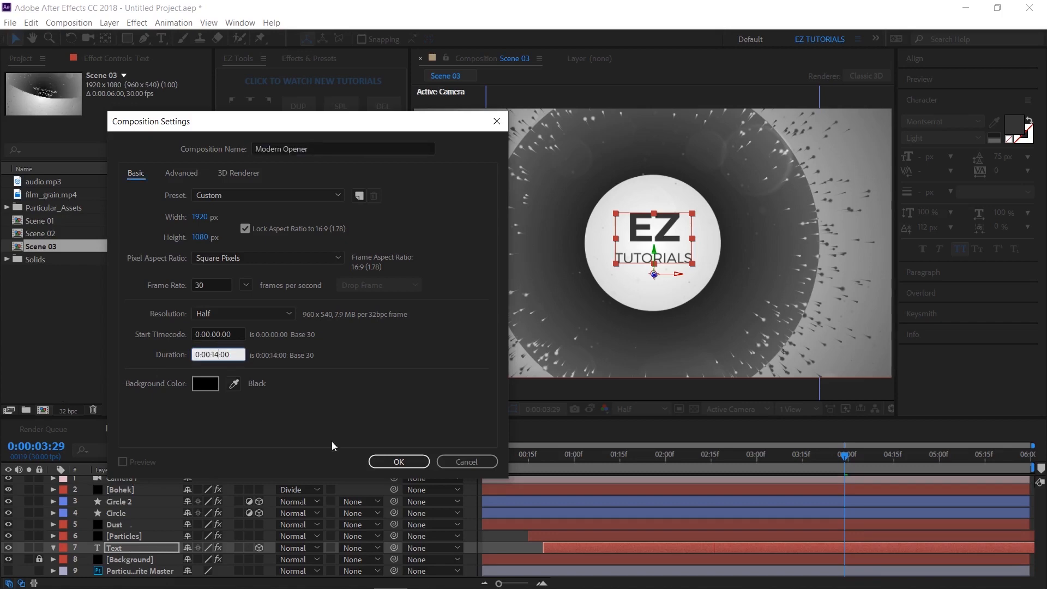
{"action": "left_click", "coordinate": [389, 460]}
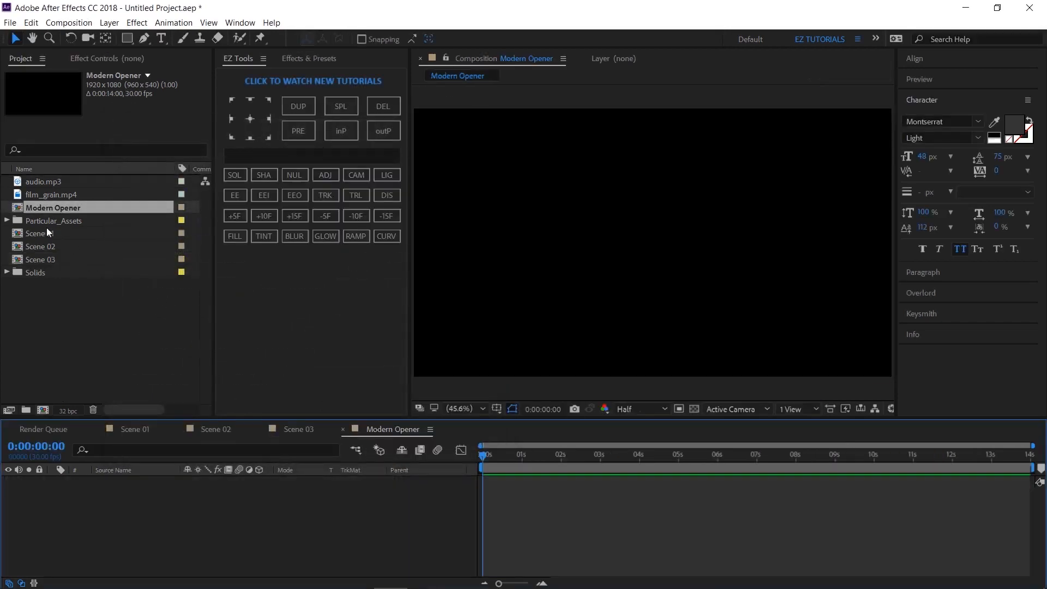
- Add Scene 01 at the beginning of Modern Opener and Scene 02 above it, starting at 0:00:04:00
{"action": "left_click_drag", "start_coordinate": [47, 233], "coordinate": [80, 486]}
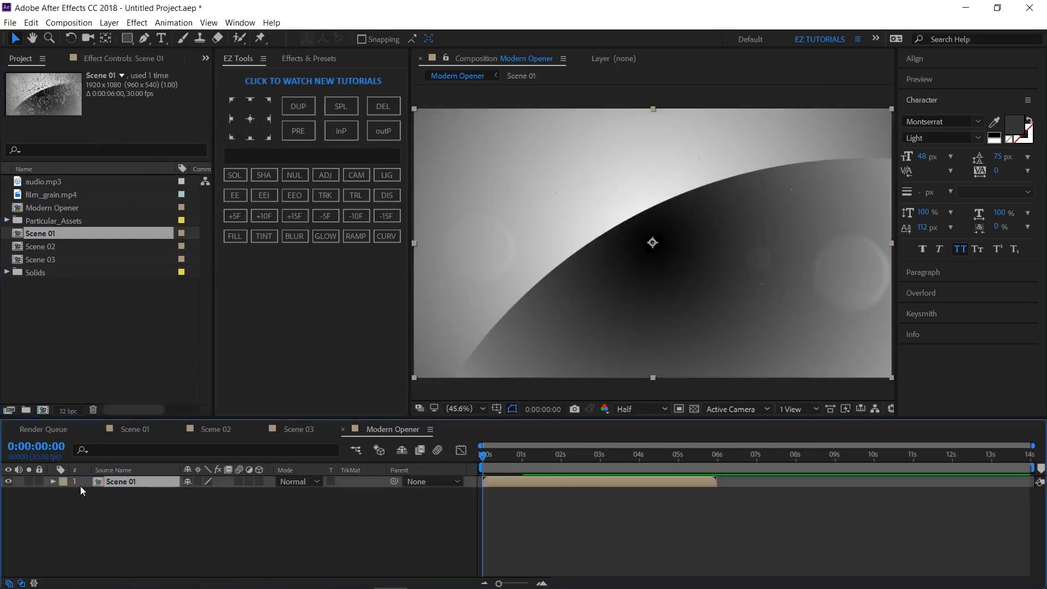
{"action": "left_click", "coordinate": [638, 458]}
{"action": "left_click_drag", "start_coordinate": [70, 249], "coordinate": [99, 476]}
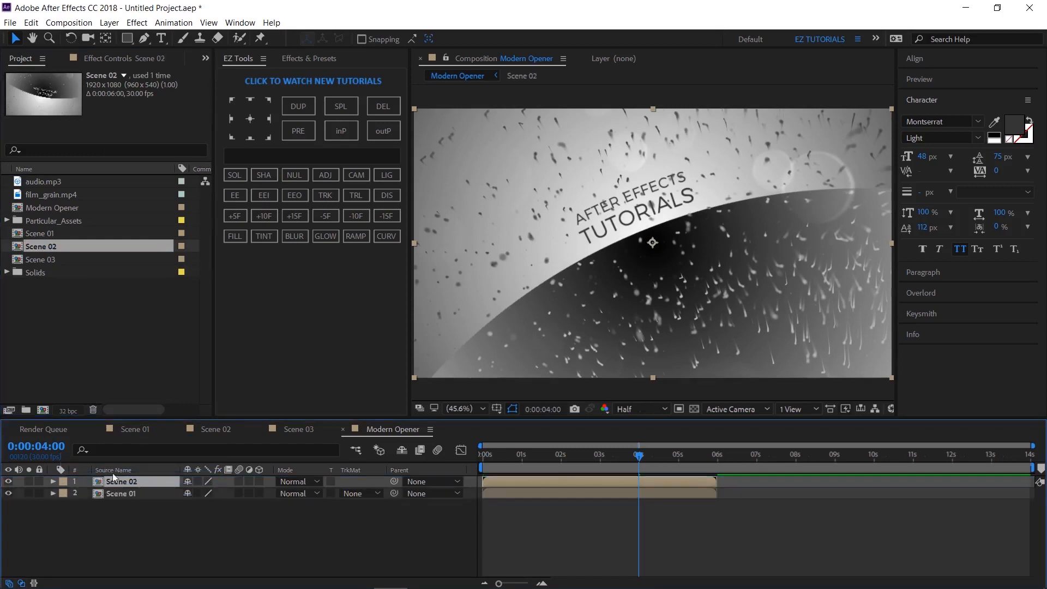
{"action": "left_click", "coordinate": [338, 132]}
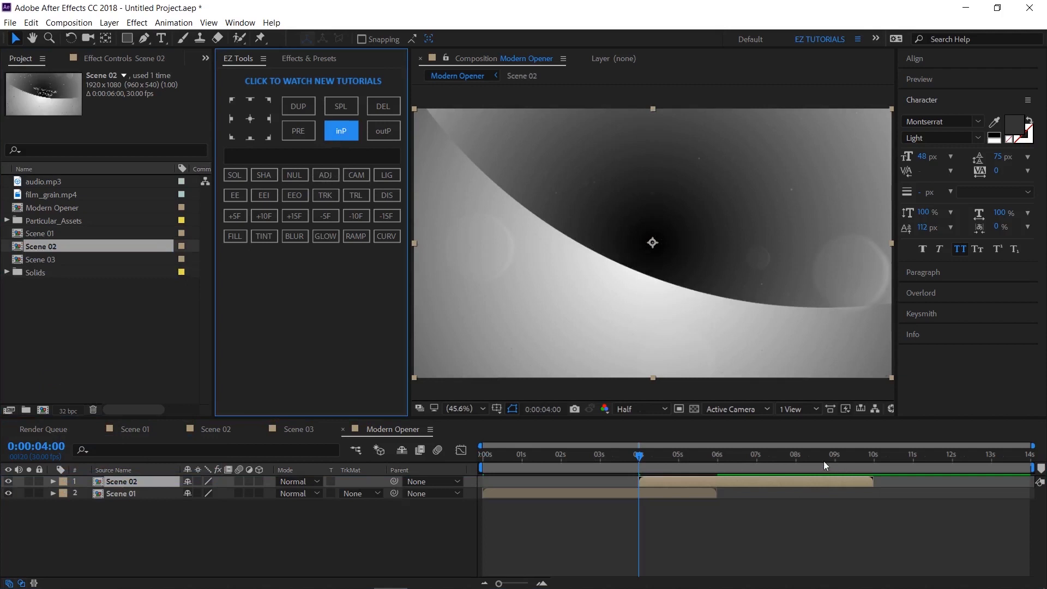
- Add Scene 03 above Scene 02 in Modern Opener, starting at 0:00:08:00
{"action": "left_click", "coordinate": [796, 462]}
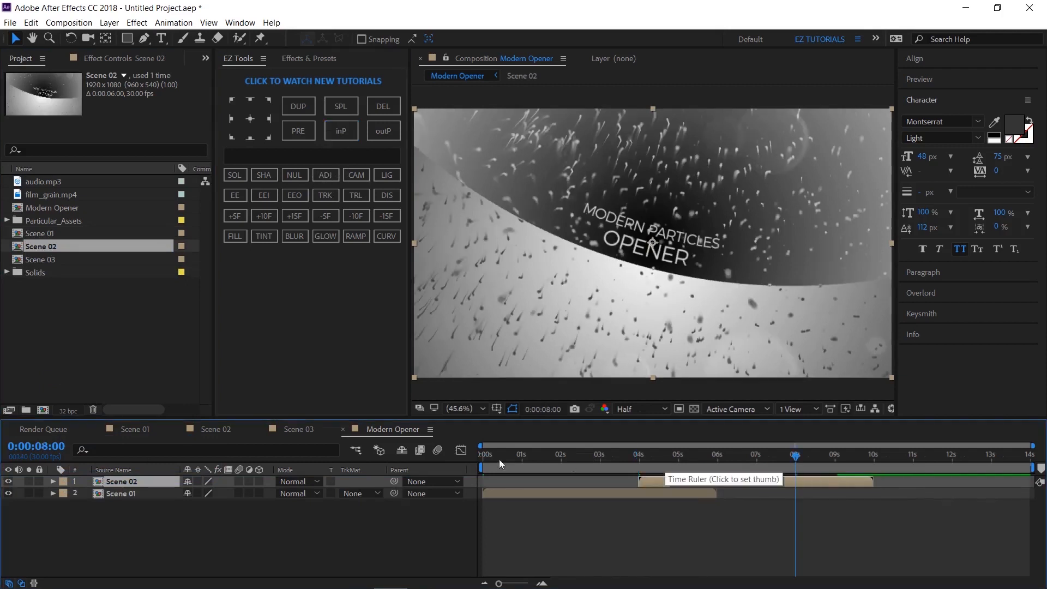
{"action": "left_click_drag", "start_coordinate": [49, 256], "coordinate": [96, 480]}
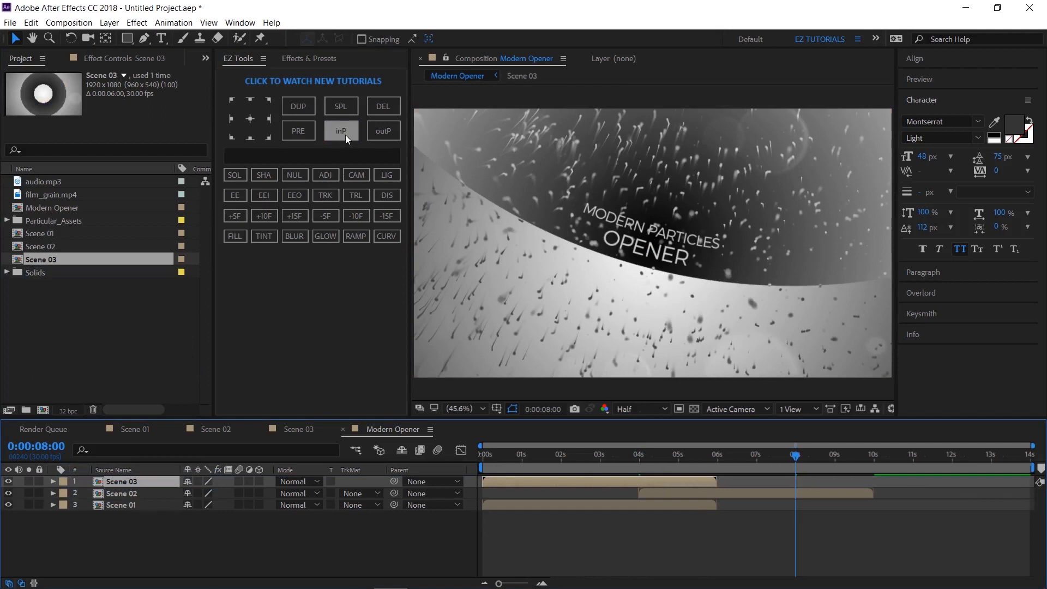
{"action": "left_click", "coordinate": [344, 134]}
- Add an adjustment layer to Modern Opener and rename it Invert
{"action": "left_click", "coordinate": [328, 177]}
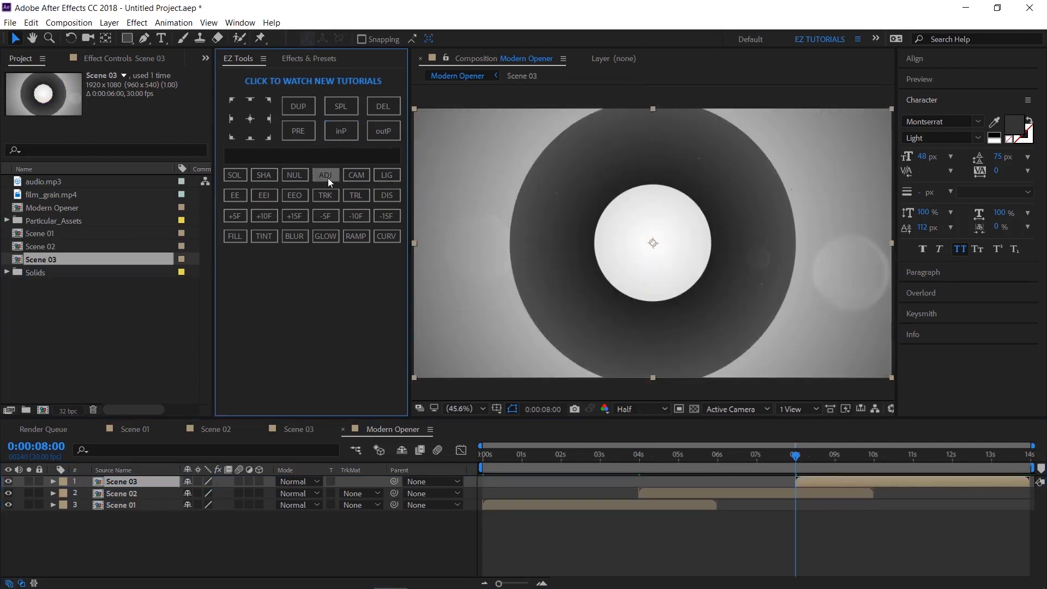
{"action": "left_click", "coordinate": [154, 479]}
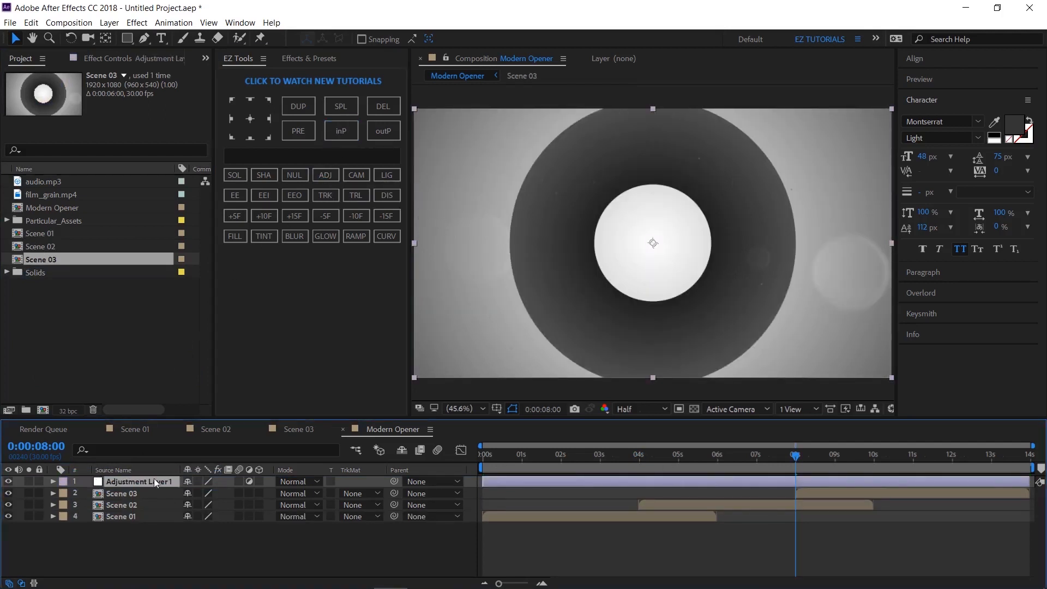
{"action": "key", "text": "Return"}
{"action": "key", "text": "BackSpace"}
{"action": "type", "text": "Invert"}
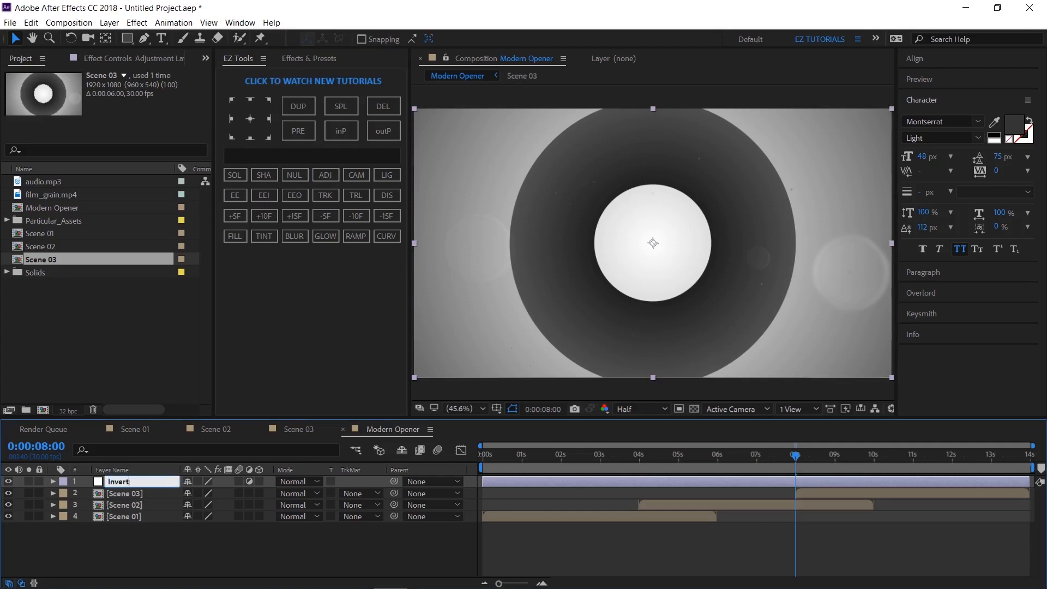
{"action": "key", "text": "Return"}
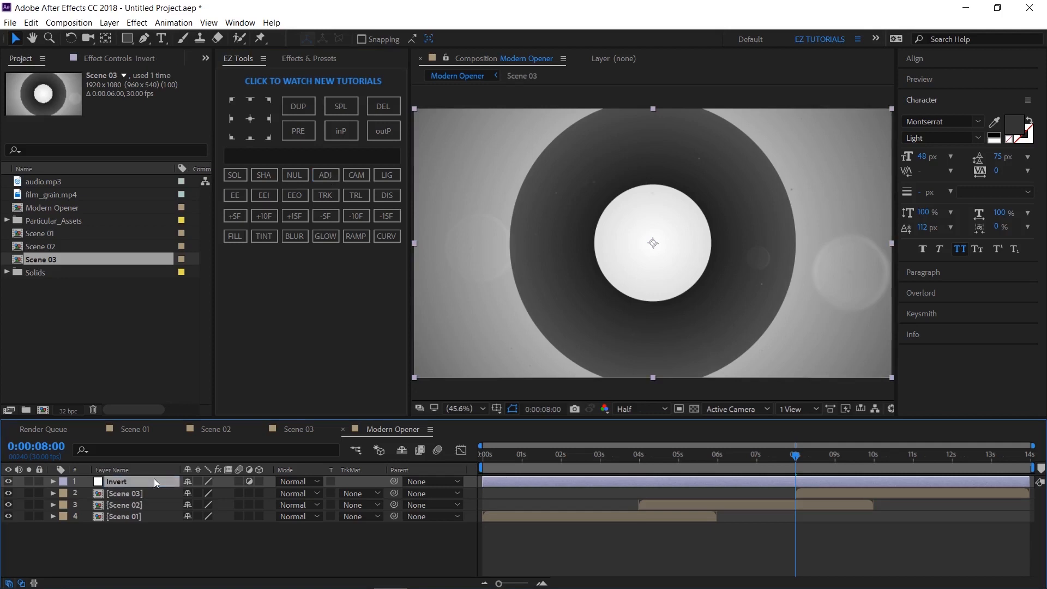
- Move the Invert layer between Scene 02 and Scene 01 and start it at 0:00:02:00
{"action": "left_click_drag", "start_coordinate": [154, 479], "coordinate": [156, 512]}
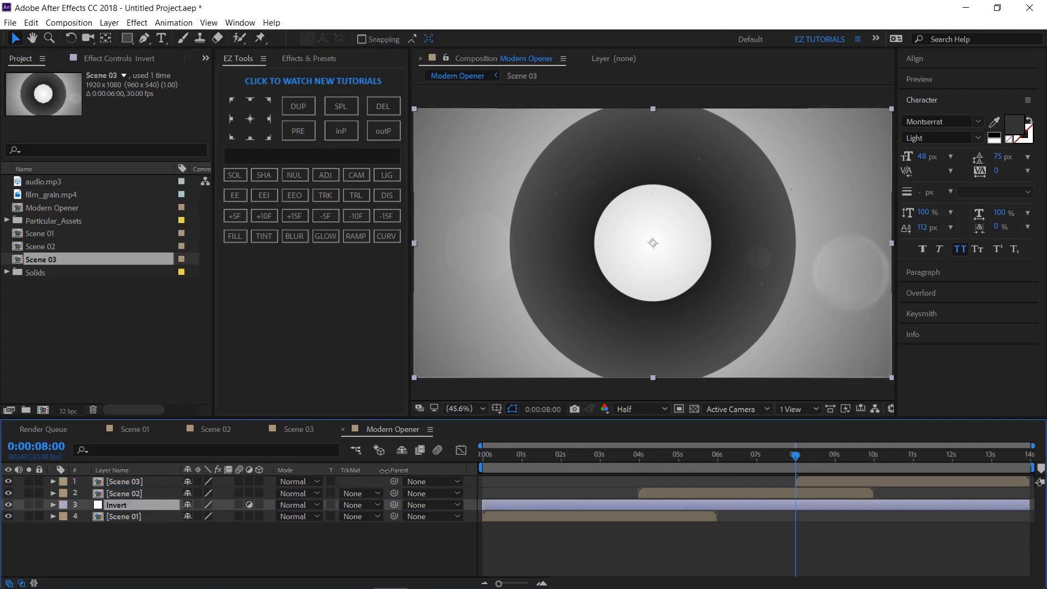
{"action": "left_click", "coordinate": [560, 463]}
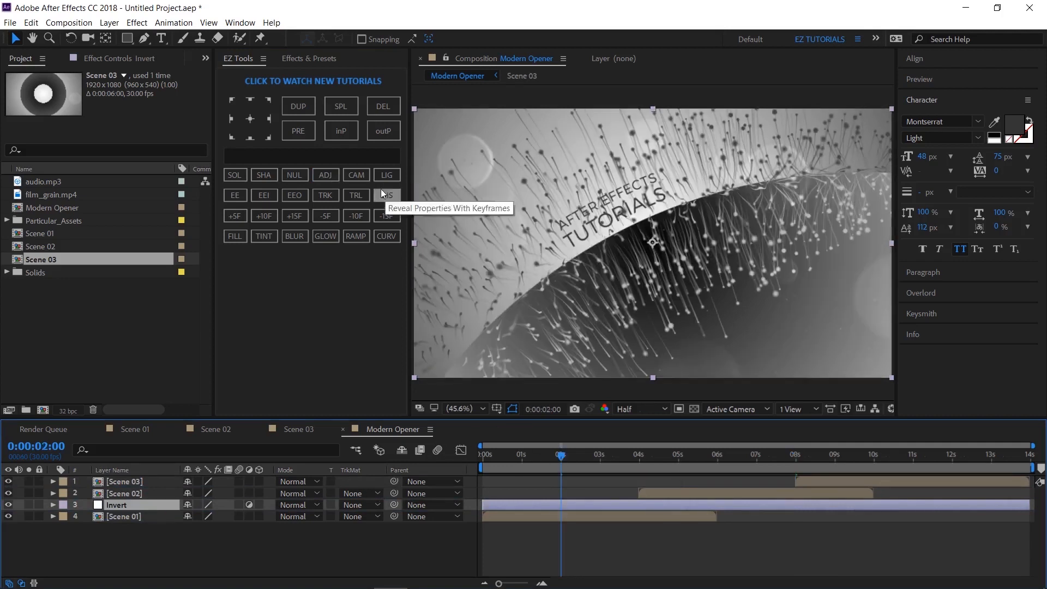
{"action": "left_click", "coordinate": [351, 131]}
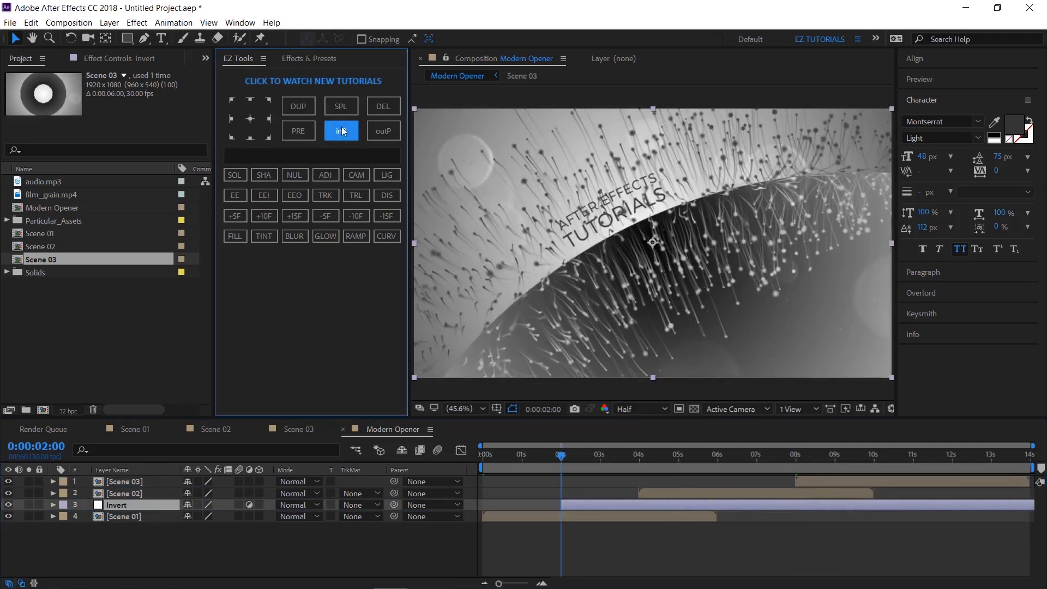
- Find the Invert effect and apply it to the Invert adjustment layer
{"action": "left_click", "coordinate": [299, 60]}
{"action": "left_click", "coordinate": [227, 78]}
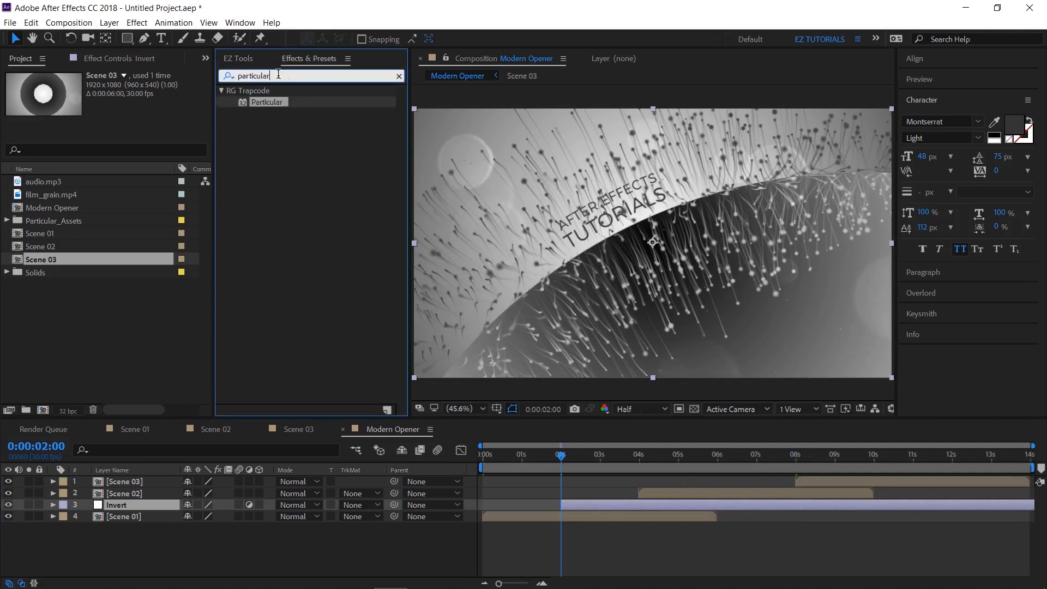
{"action": "type", "text": "invert"}
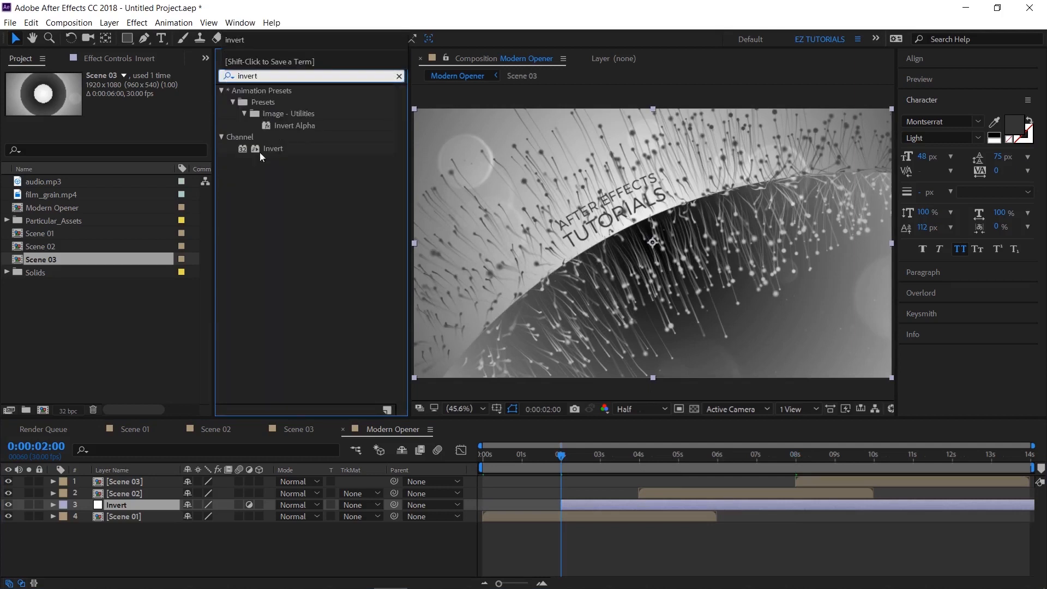
{"action": "double_click", "coordinate": [288, 148]}
- Apply the Transform effect to the Invert layer with Scale 140 and horizontal Position 1193
{"action": "left_click", "coordinate": [231, 79]}
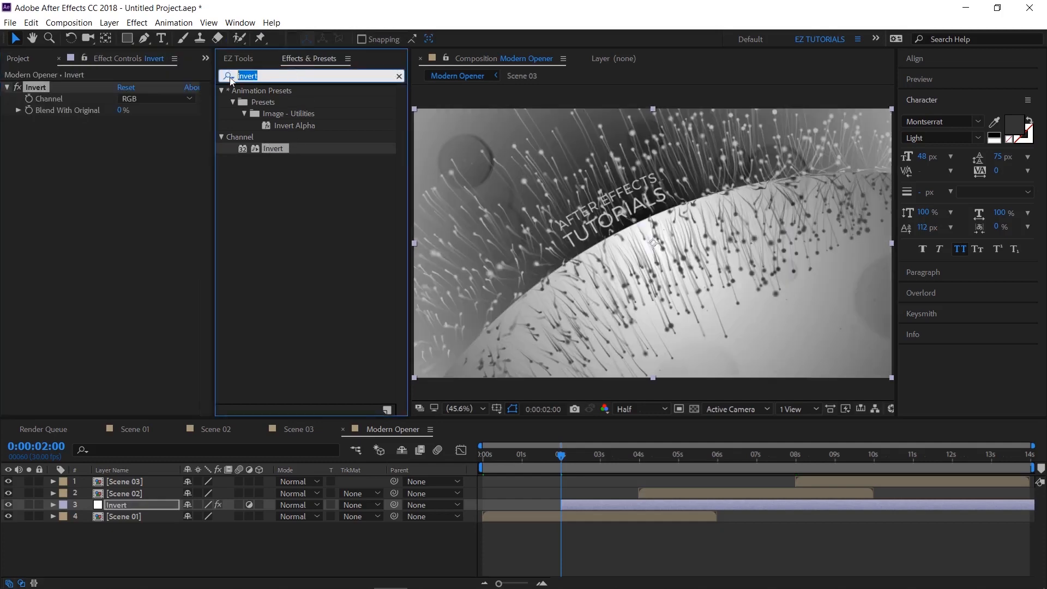
{"action": "type", "text": "tran"}
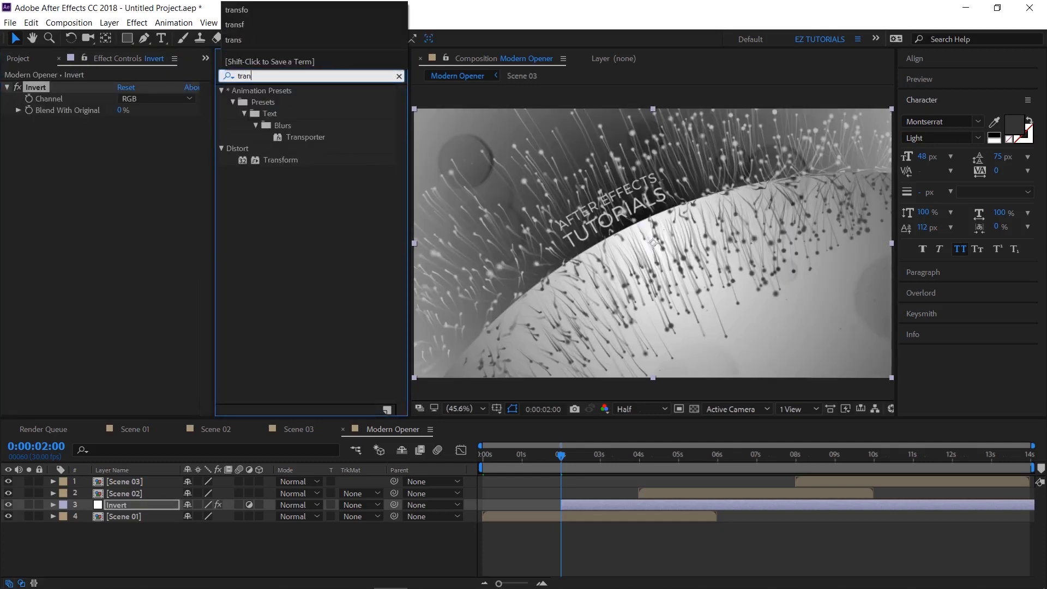
{"action": "type", "text": "sf"}
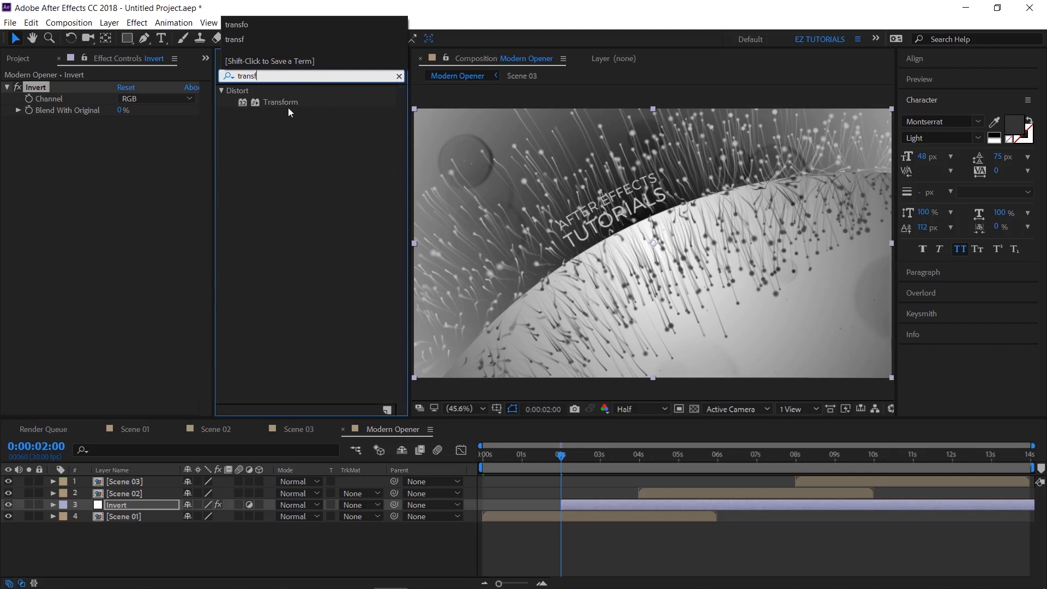
{"action": "left_click", "coordinate": [287, 104]}
{"action": "double_click", "coordinate": [287, 105]}
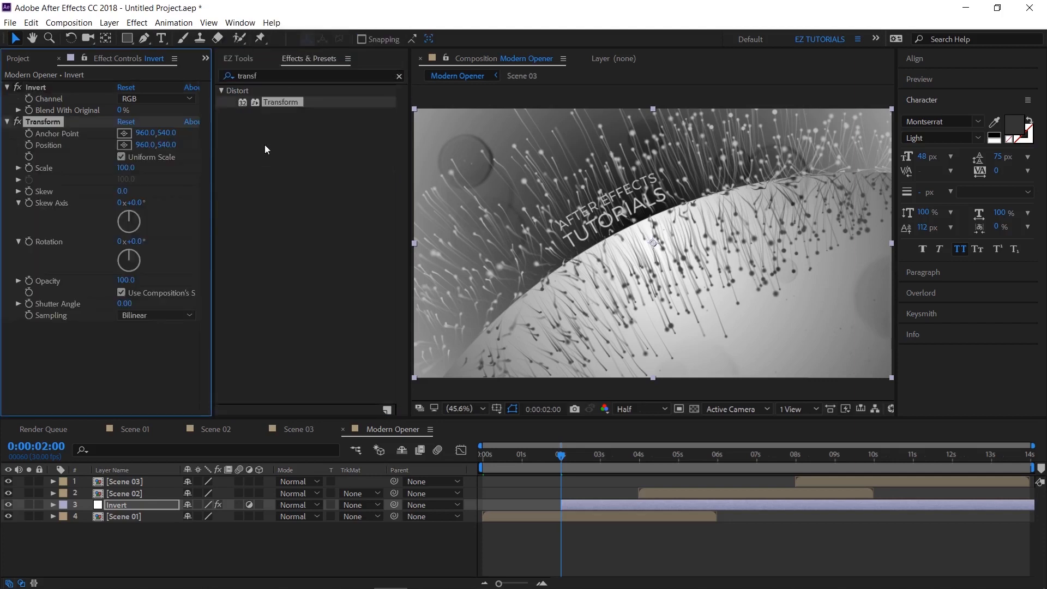
{"action": "left_click", "coordinate": [126, 167]}
{"action": "type", "text": "140"}
{"action": "key", "text": "Return"}
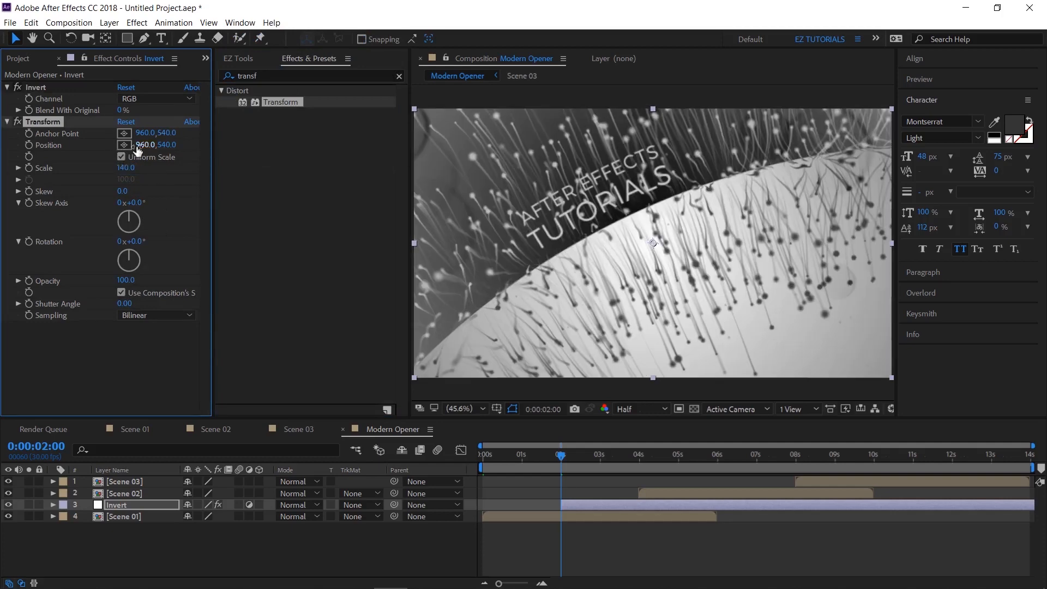
{"action": "left_click_drag", "start_coordinate": [137, 151], "coordinate": [334, 184]}
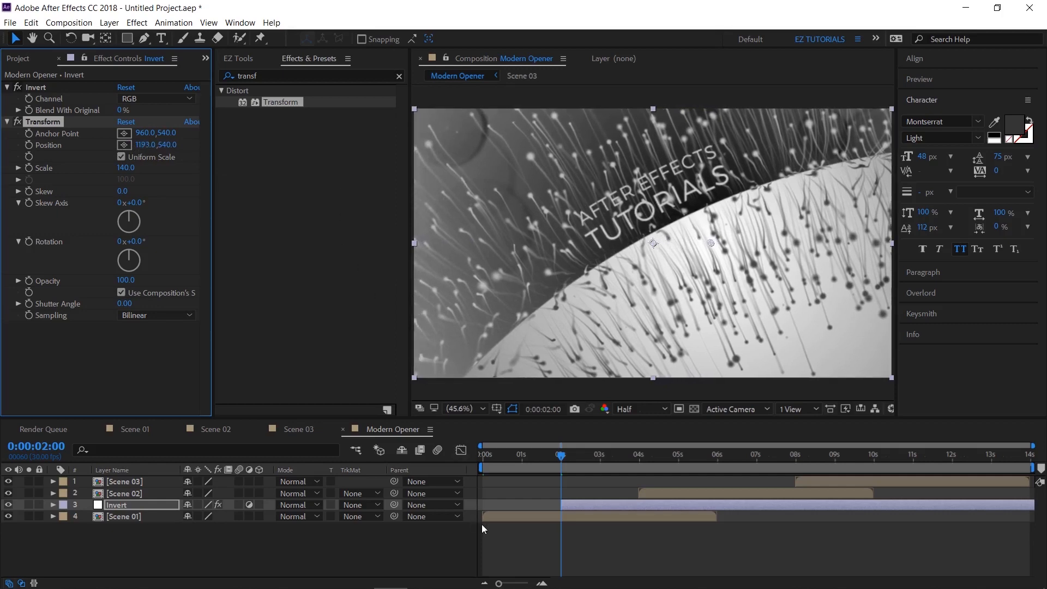
- Apply Camera Lens Blur to the Invert layer and set its Blur Radius to 70
{"action": "left_click_drag", "start_coordinate": [283, 76], "coordinate": [227, 79]}
{"action": "type", "text": "camera"}
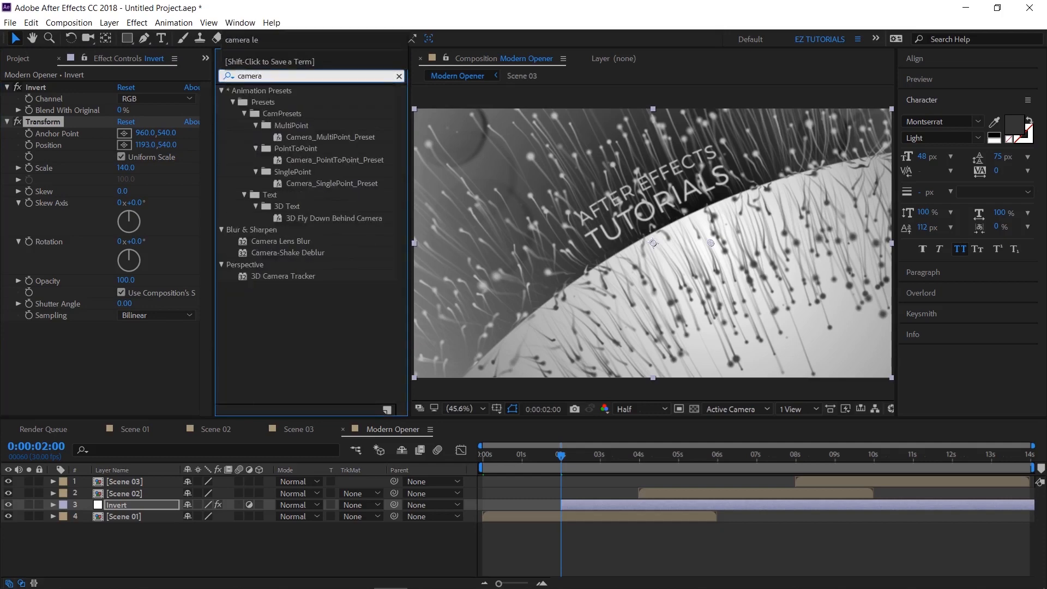
{"action": "type", "text": " len"}
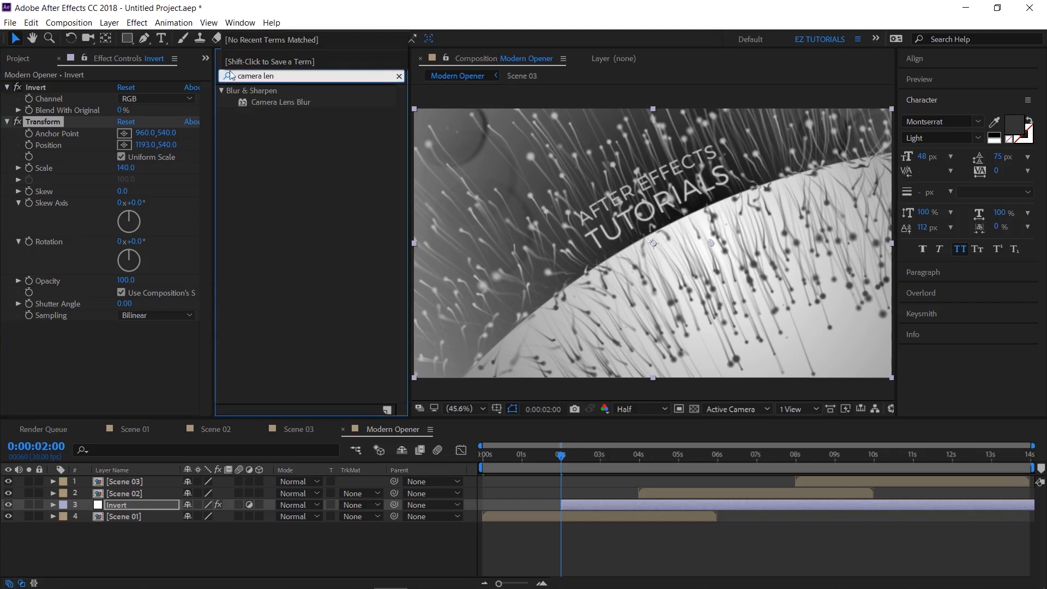
{"action": "double_click", "coordinate": [283, 102]}
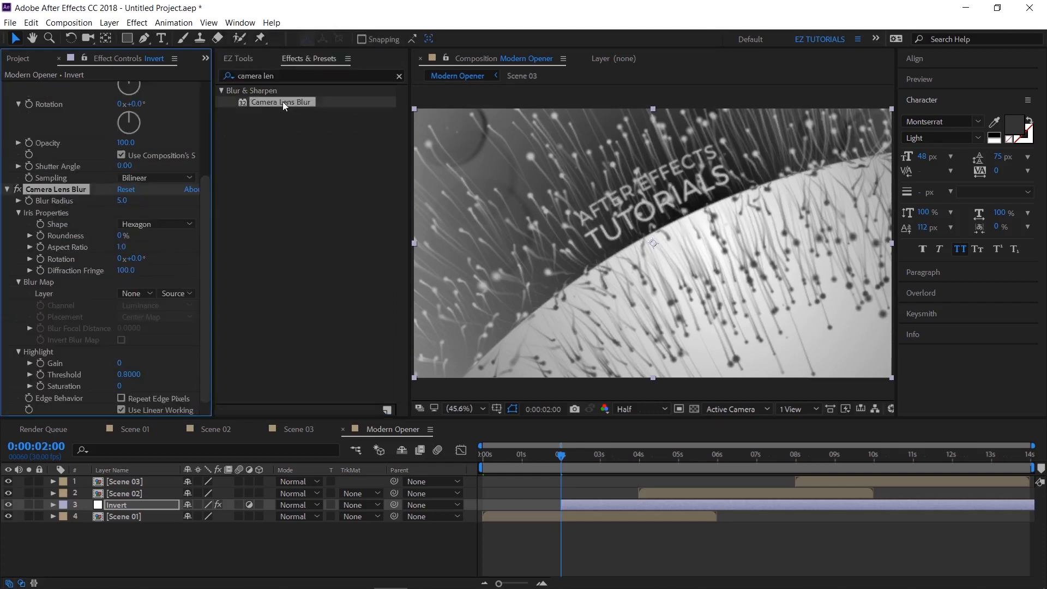
{"action": "left_click", "coordinate": [121, 201]}
{"action": "type", "text": "70"}
{"action": "key", "text": "Return"}
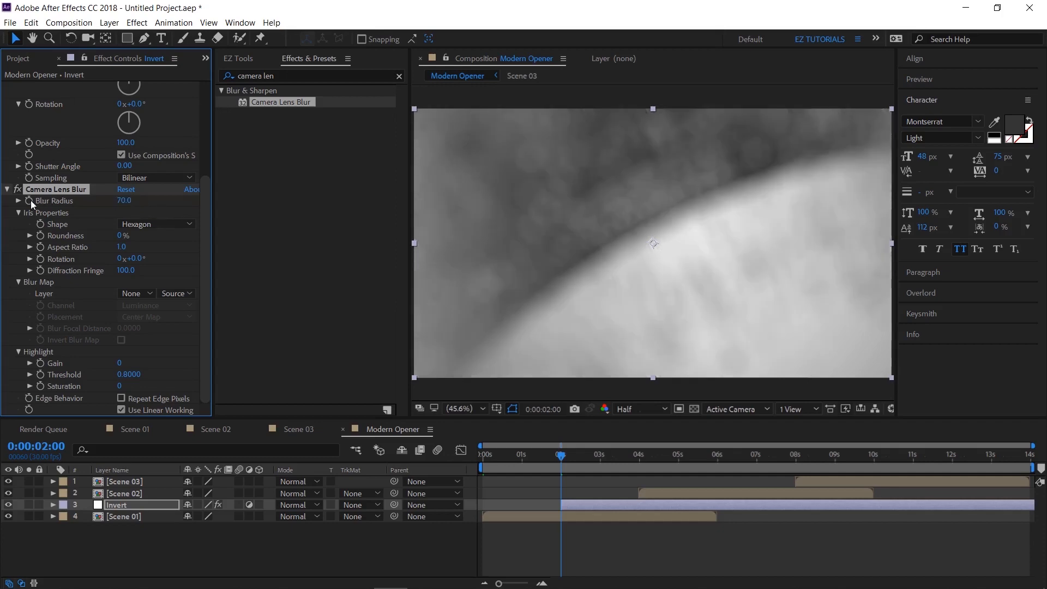
- Keyframe the Camera Lens Blur radius from 70 at 0:00:02:00 to 0 at 0:00:02:15
{"action": "left_click", "coordinate": [246, 60]}
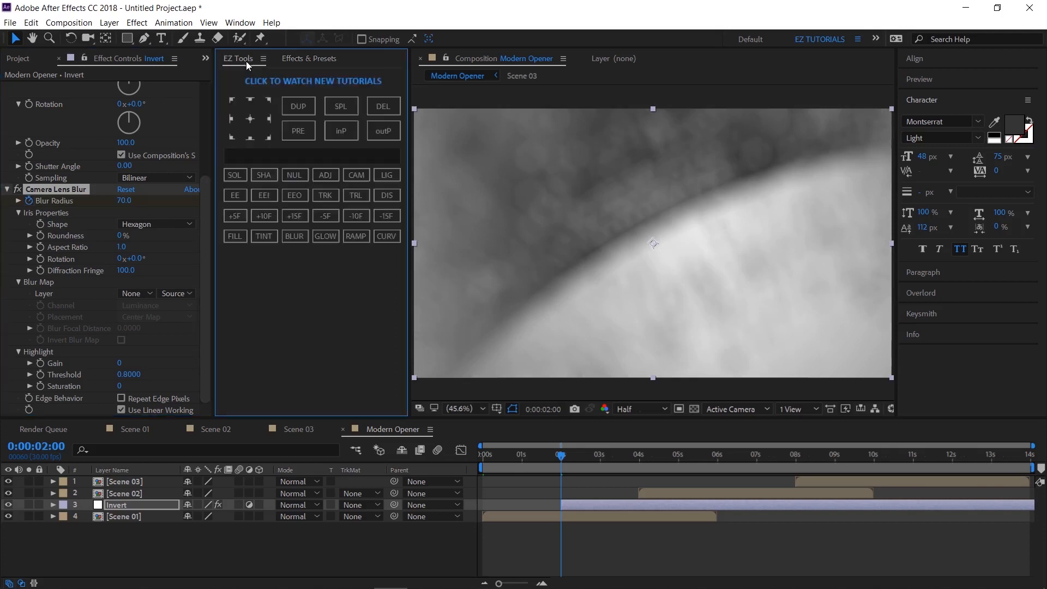
{"action": "left_click", "coordinate": [293, 216]}
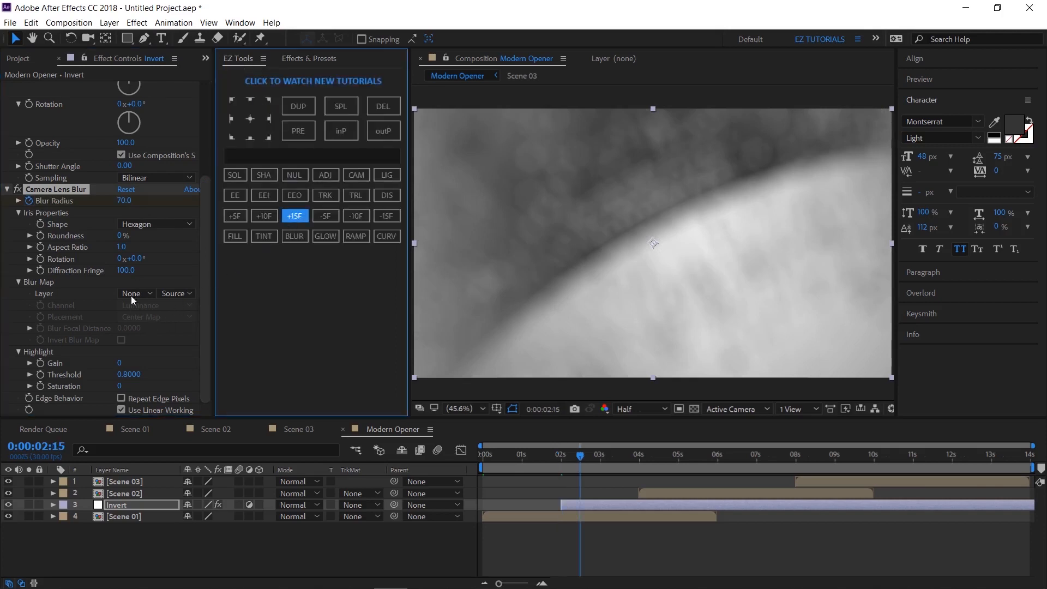
{"action": "left_click", "coordinate": [125, 201]}
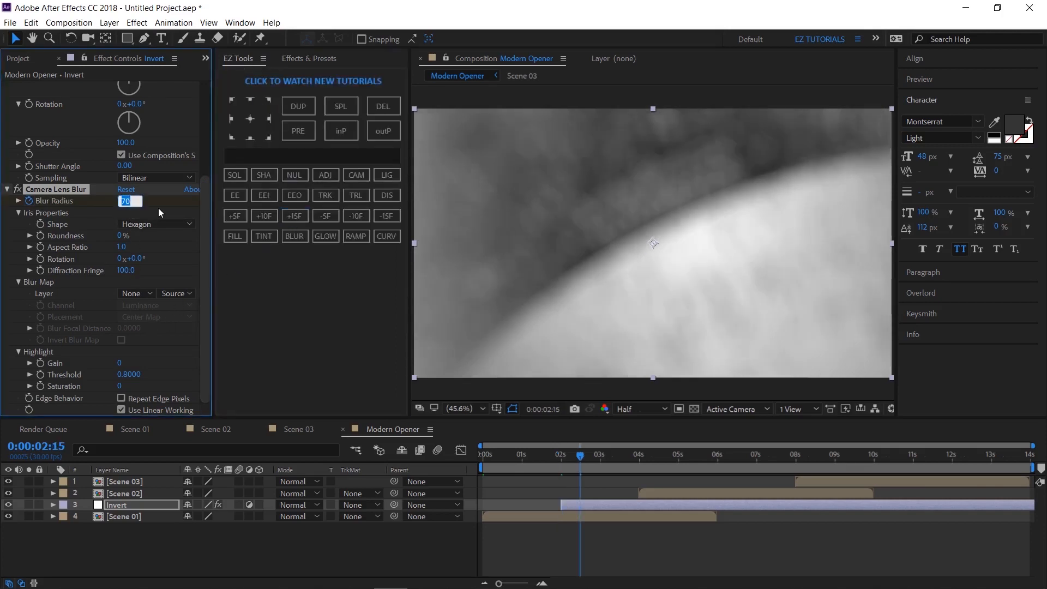
{"action": "type", "text": "0"}
{"action": "key", "text": "Return"}
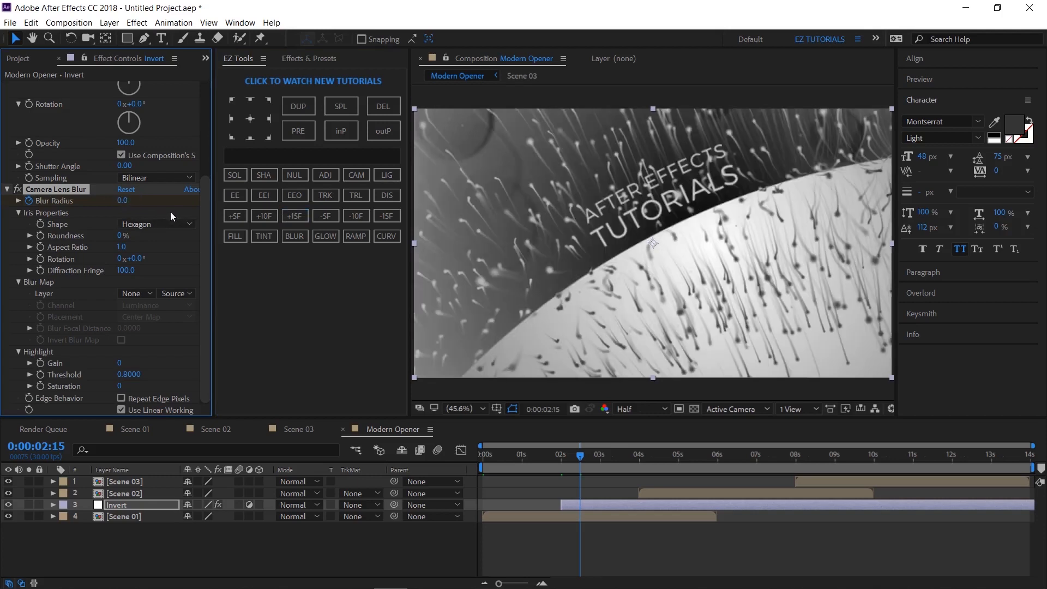
- Reveal the Invert layer's keyframes, apply Easy Ease to the Blur Radius keyframe at 0:00:02:15, and collapse the layer
{"action": "left_click", "coordinate": [381, 198]}
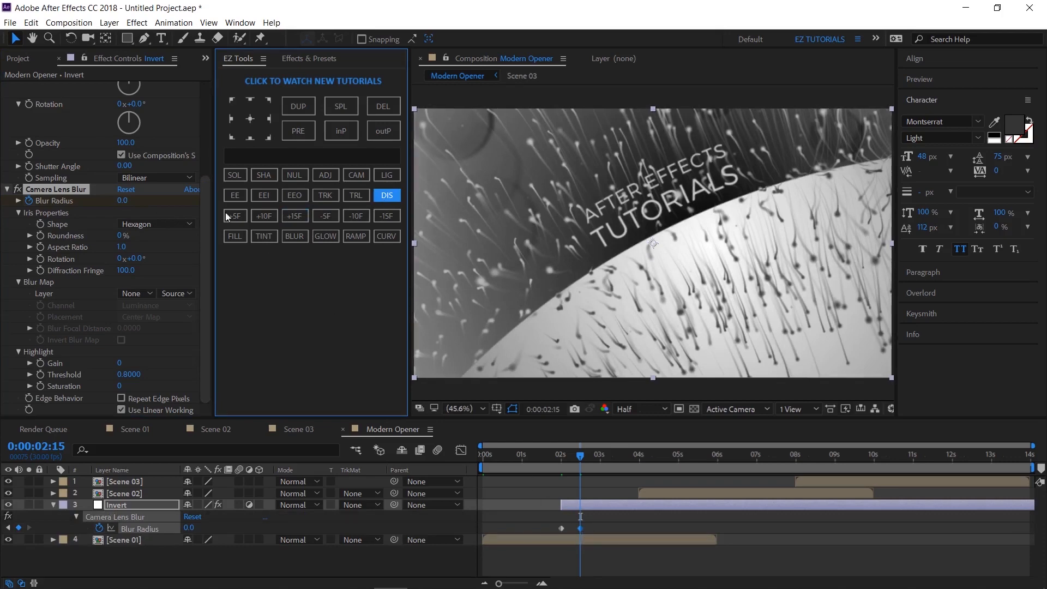
{"action": "left_click", "coordinate": [231, 200]}
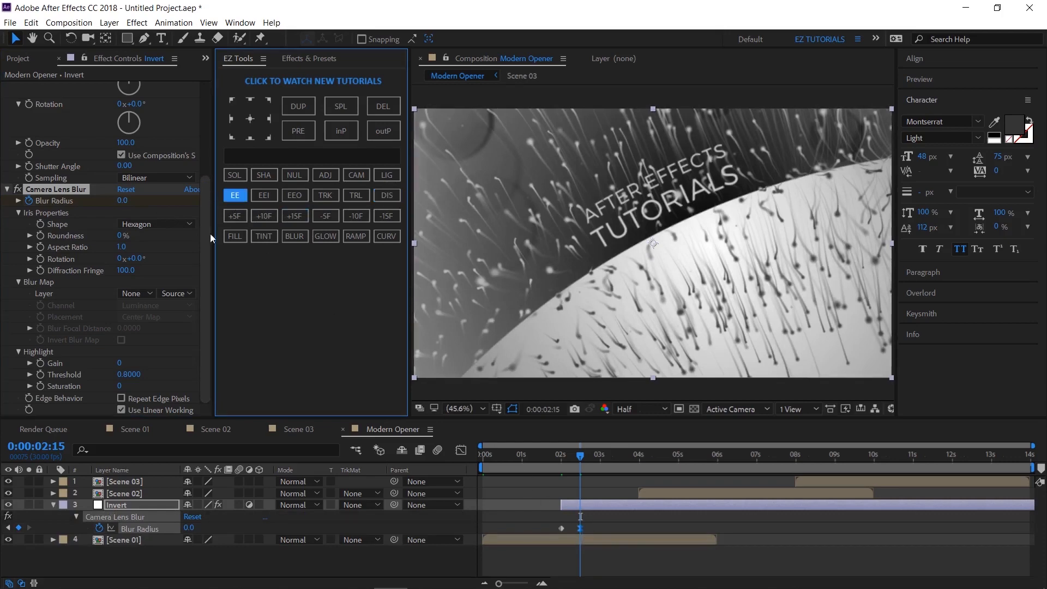
{"action": "left_click", "coordinate": [52, 505]}
- Duplicate the Invert layer, place the copy between Scene 03 and Scene 02, and start it at 0:00:06:00
{"action": "left_click", "coordinate": [116, 502]}
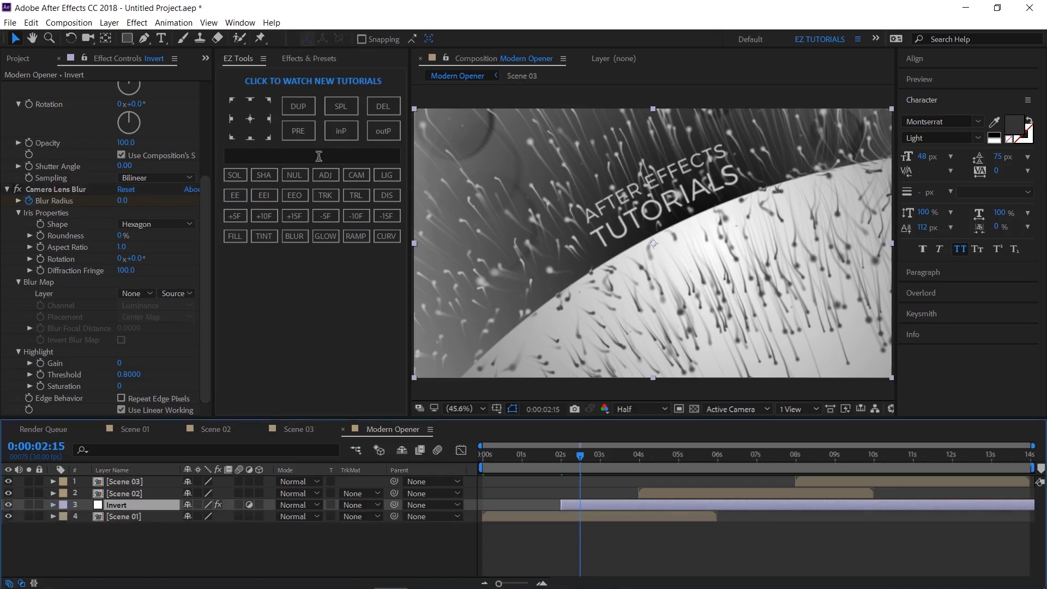
{"action": "left_click", "coordinate": [299, 106]}
{"action": "left_click_drag", "start_coordinate": [123, 509], "coordinate": [126, 491]}
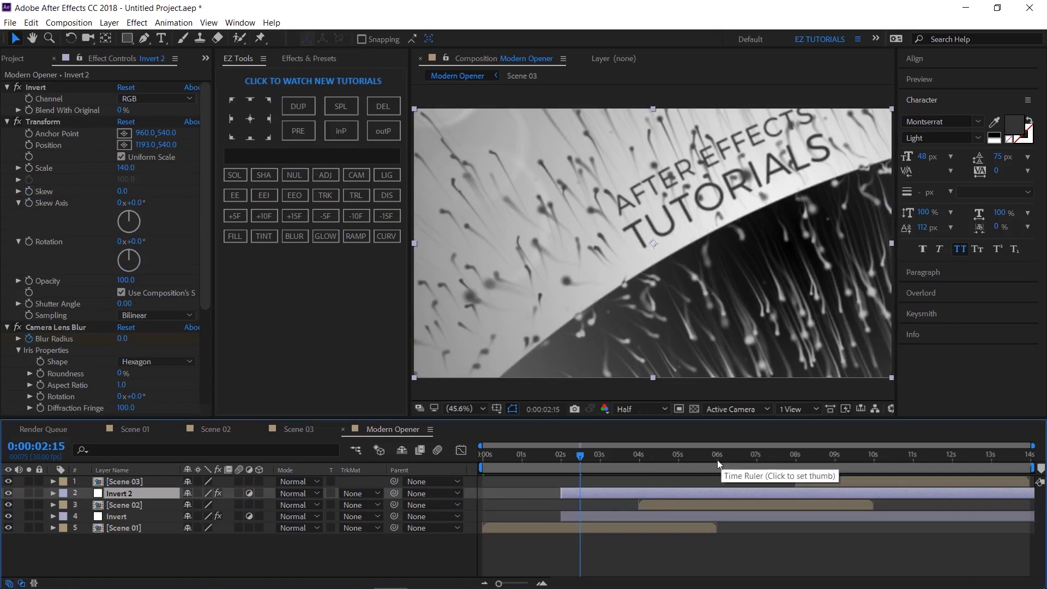
{"action": "left_click", "coordinate": [718, 460]}
{"action": "left_click", "coordinate": [343, 136]}
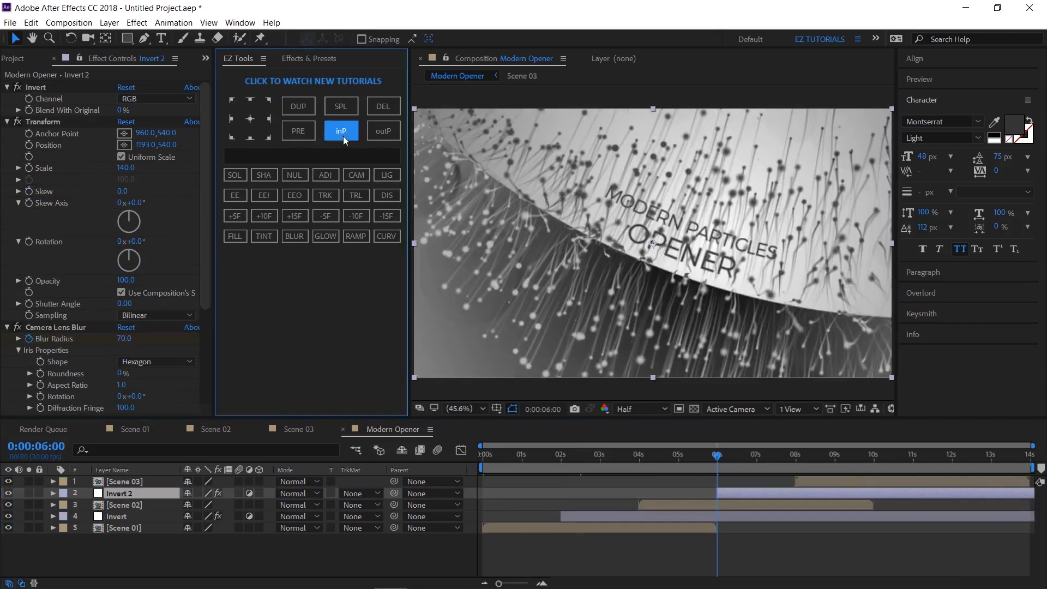
- Duplicate Invert 2, place the copy above Scene 03, and start it at 0:00:10:00
{"action": "left_click", "coordinate": [298, 106]}
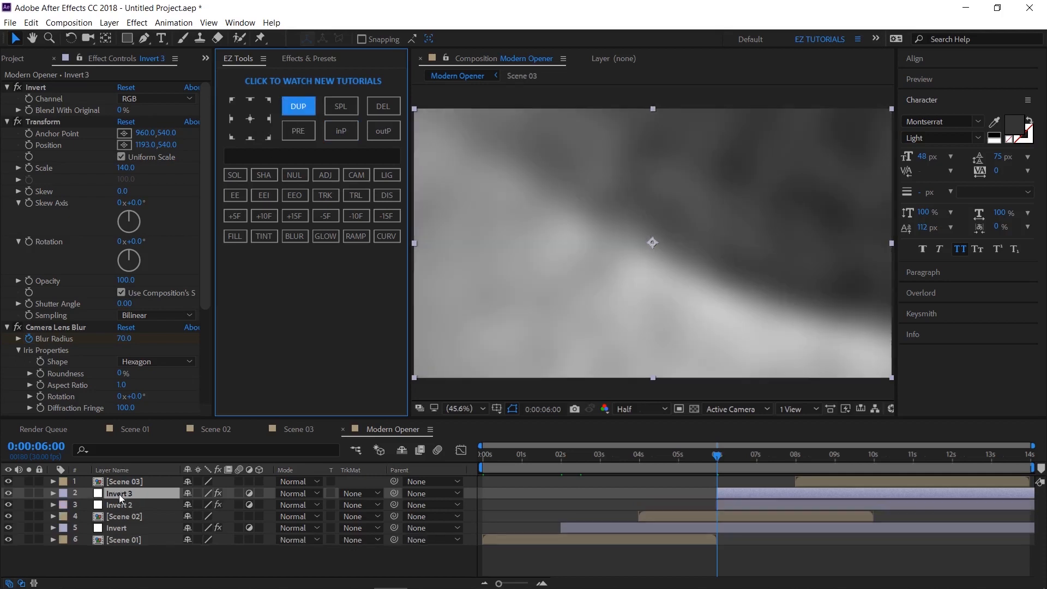
{"action": "left_click", "coordinate": [119, 494]}
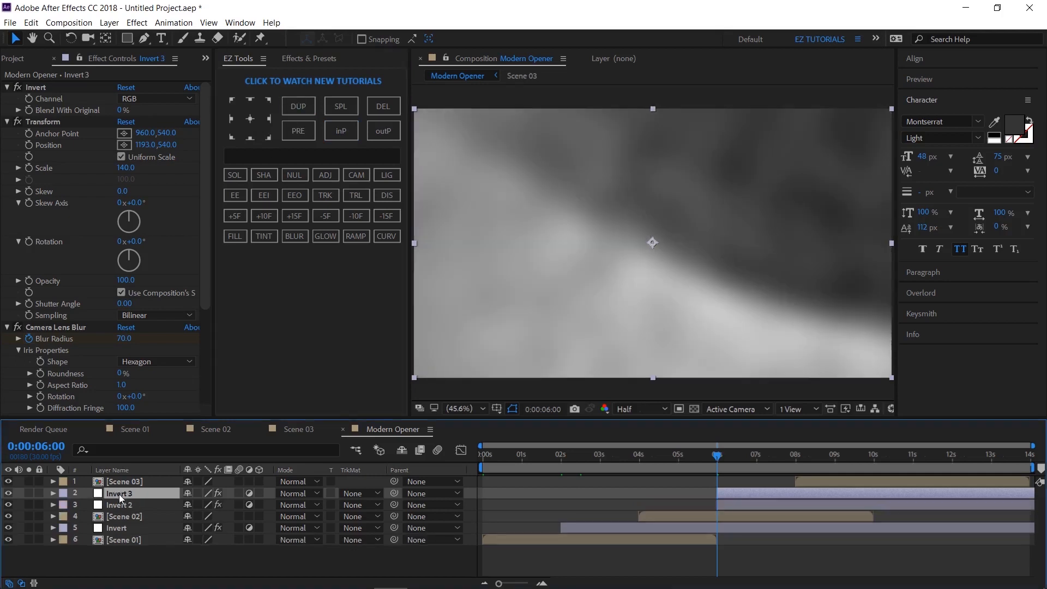
{"action": "left_click_drag", "start_coordinate": [119, 494], "coordinate": [123, 477]}
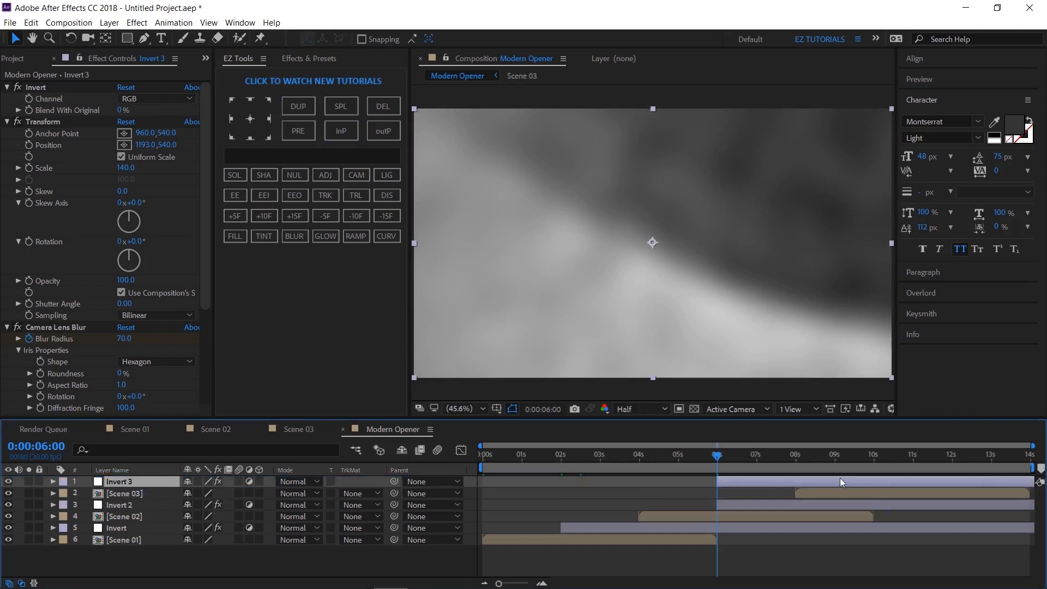
{"action": "left_click", "coordinate": [873, 461]}
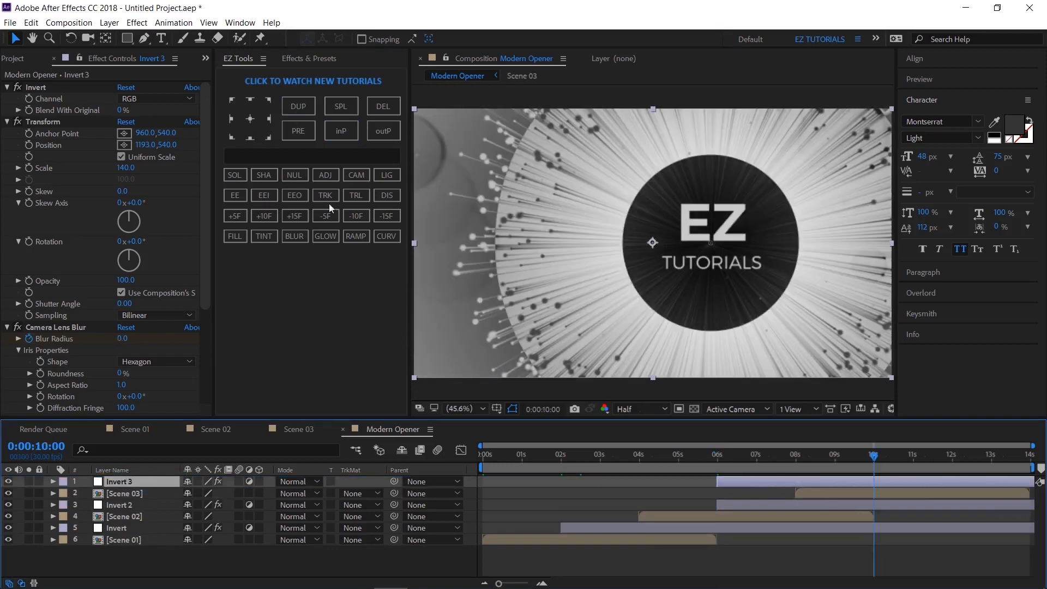
{"action": "left_click", "coordinate": [335, 133]}
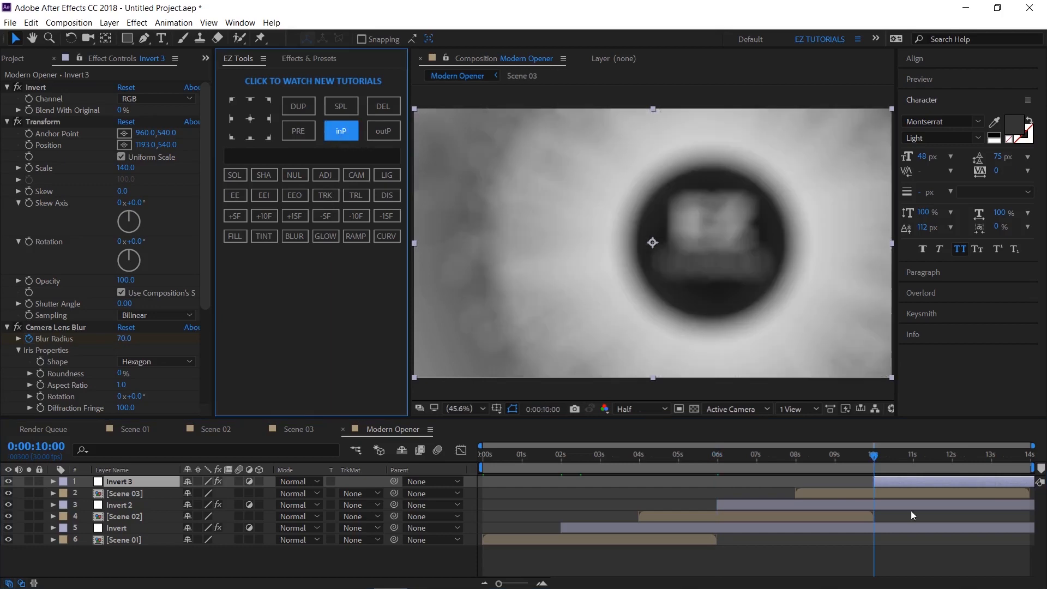
- Set the horizontal Position of Invert 3's Transform effect to 960, checking it at 0:00:12:03
{"action": "left_click", "coordinate": [956, 458]}
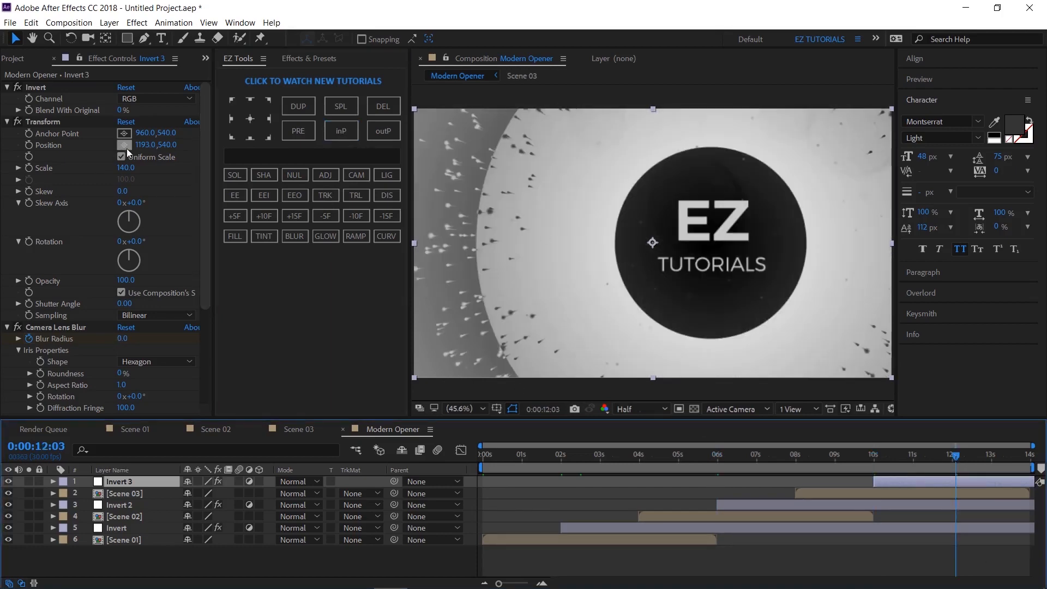
{"action": "left_click", "coordinate": [146, 145]}
{"action": "type", "text": "9"}
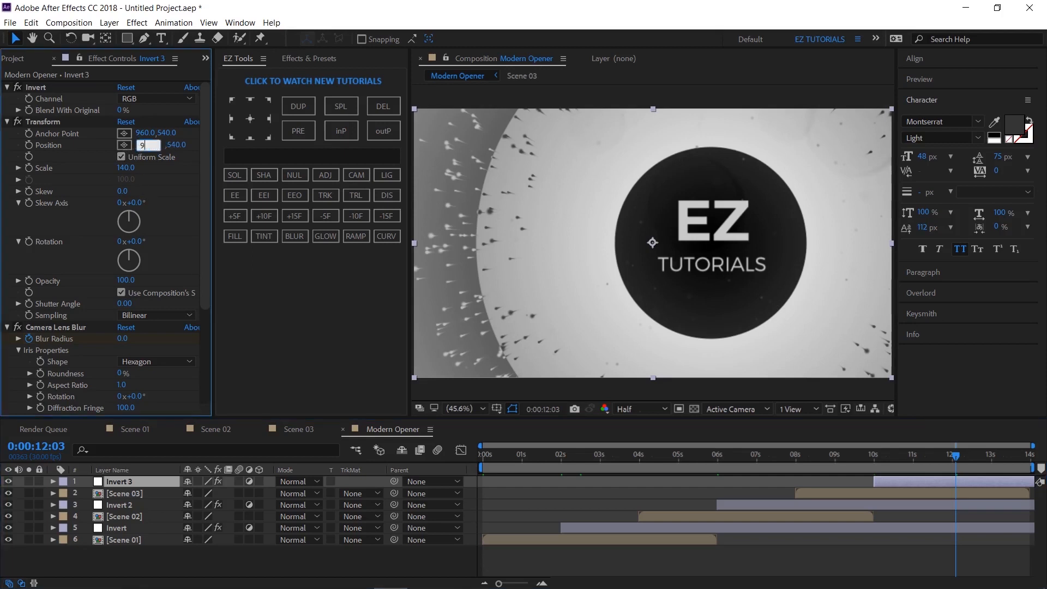
{"action": "type", "text": "60"}
{"action": "key", "text": "Return"}
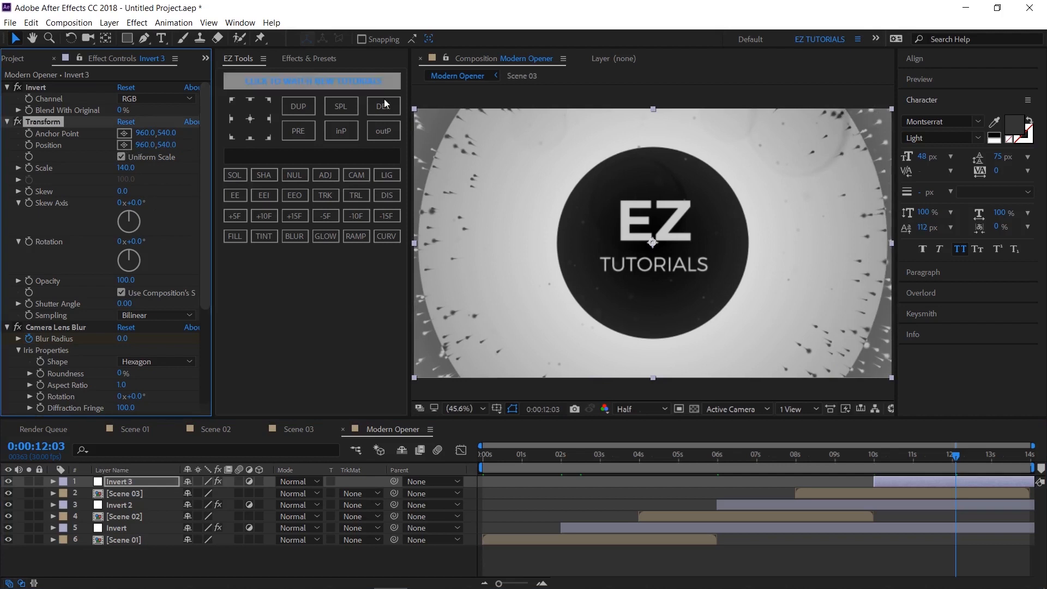
- Shift the horizontal Position of Invert 2's Transform effect to 1121, checking it at 0:00:06:27
{"action": "left_click", "coordinate": [752, 464]}
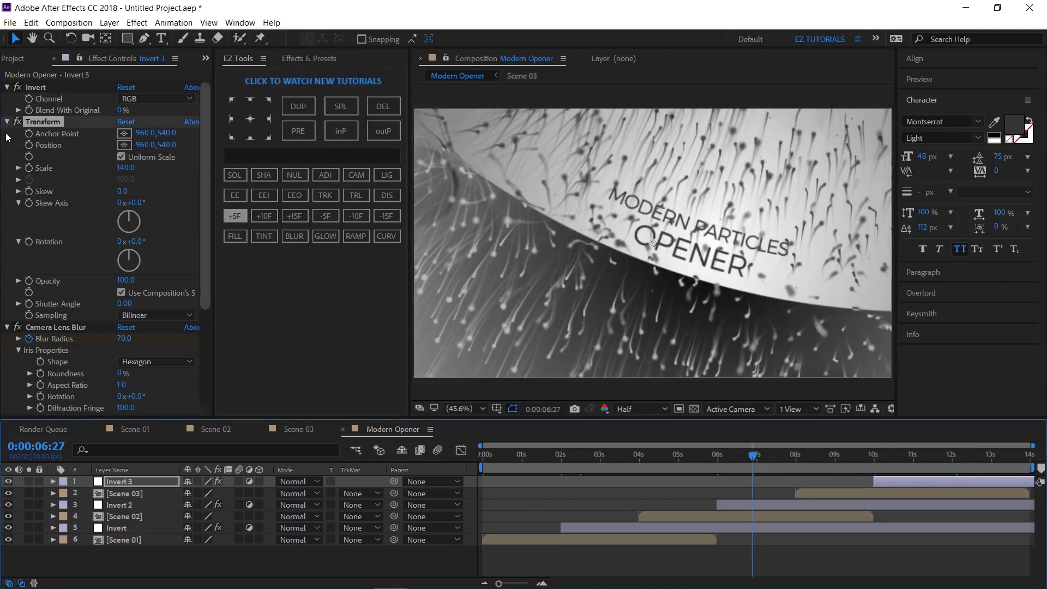
{"action": "left_click", "coordinate": [135, 505]}
{"action": "left_click_drag", "start_coordinate": [145, 144], "coordinate": [102, 155]}
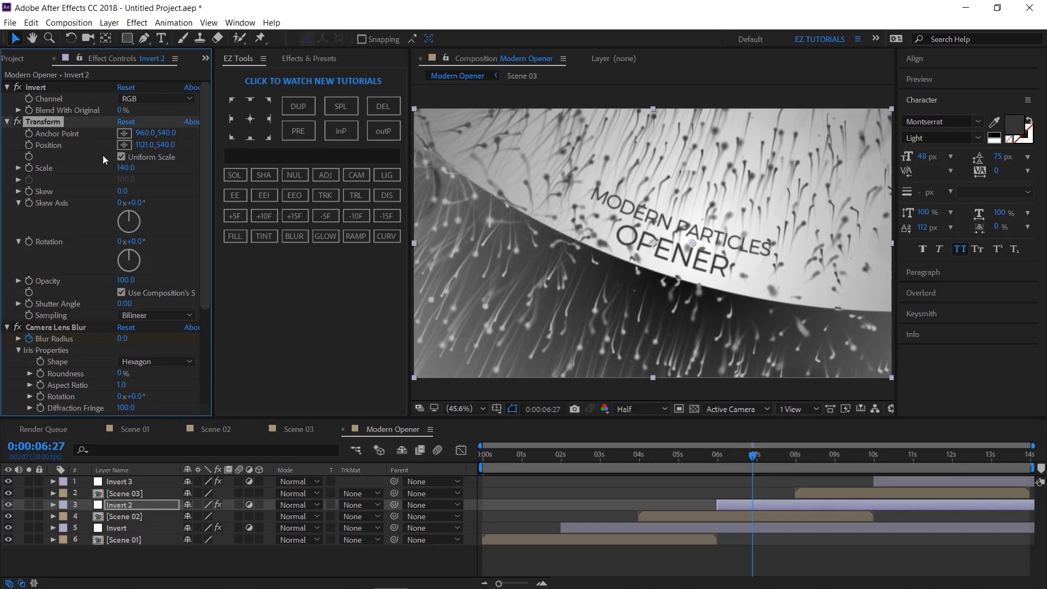
{"action": "left_click", "coordinate": [178, 269]}
- Create an adjustment layer named Transition and place it between Invert 2 and Scene 02
{"action": "left_click", "coordinate": [325, 175]}
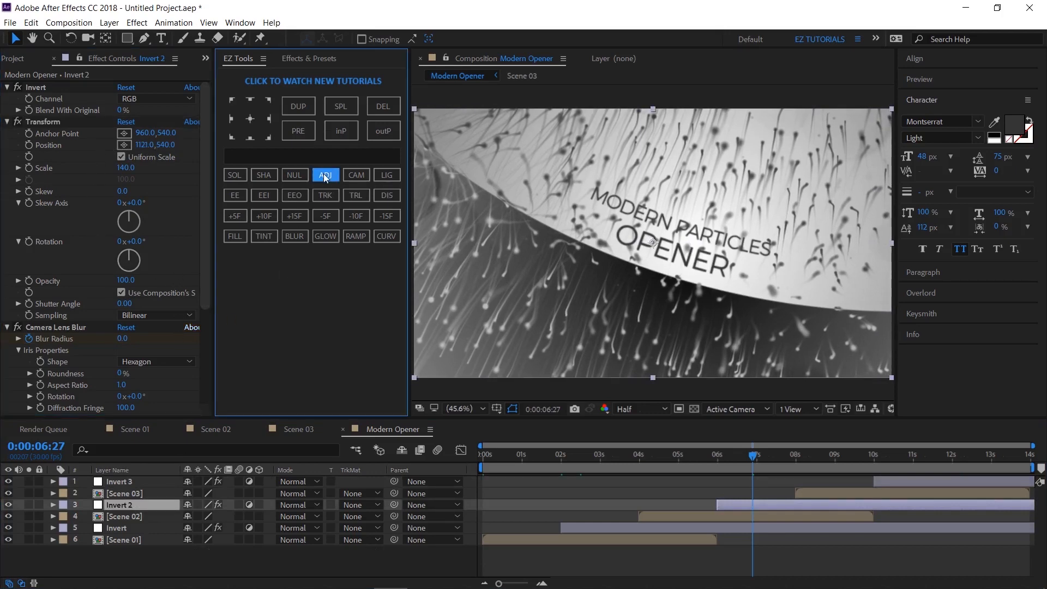
{"action": "type", "text": "ra"}
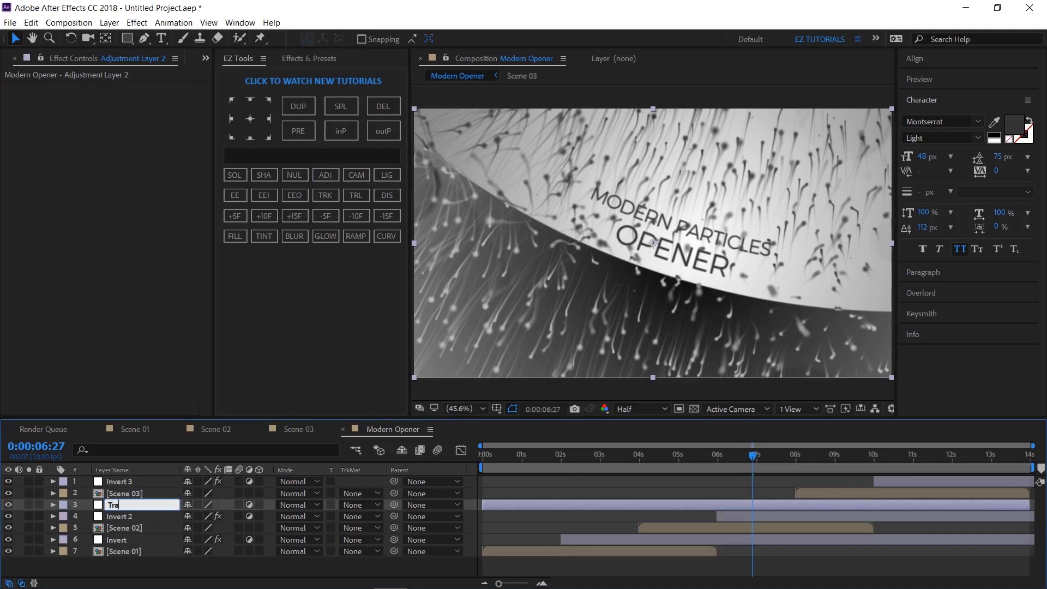
{"action": "type", "text": "nsition"}
{"action": "key", "text": "Return"}
{"action": "left_click_drag", "start_coordinate": [130, 502], "coordinate": [135, 524]}
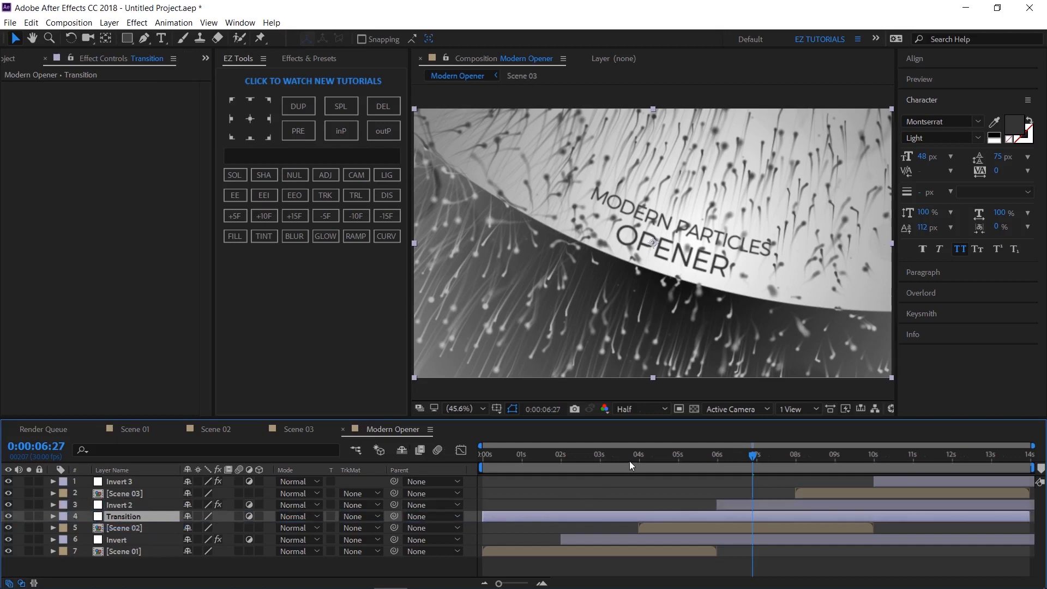
- Trim the Transition layer to run from 0:00:03:25 to 0:00:05:00, deleting the leftover part after the split
{"action": "left_click_drag", "start_coordinate": [629, 461], "coordinate": [634, 459]}
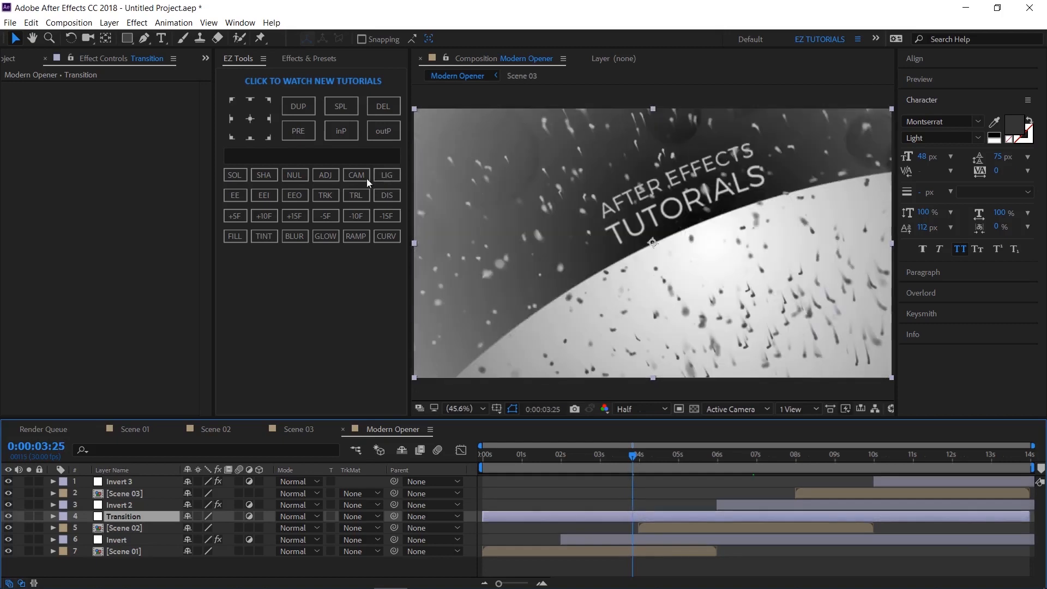
{"action": "left_click", "coordinate": [349, 136]}
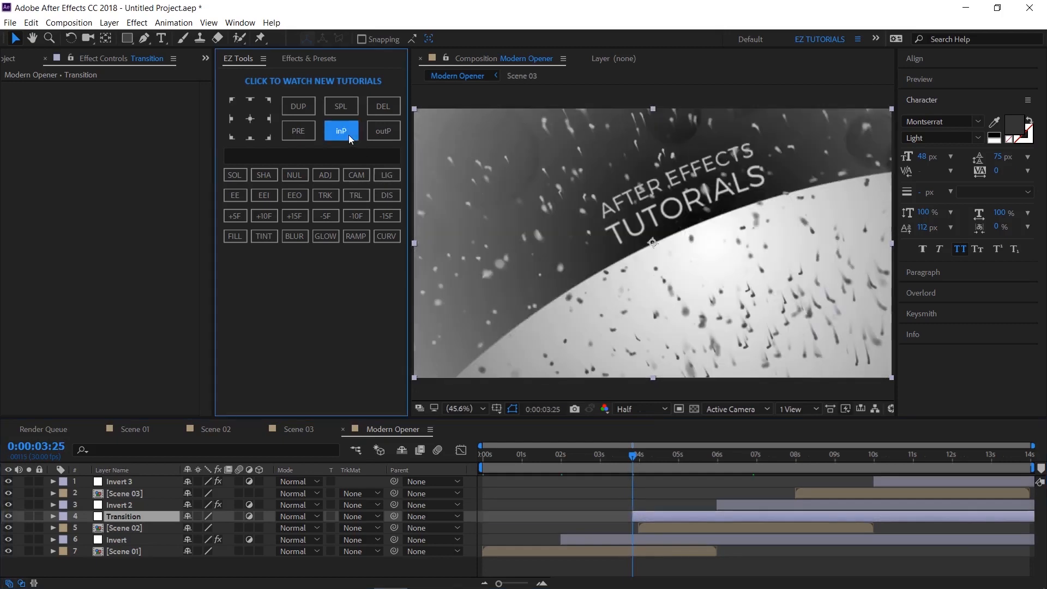
{"action": "left_click", "coordinate": [679, 460]}
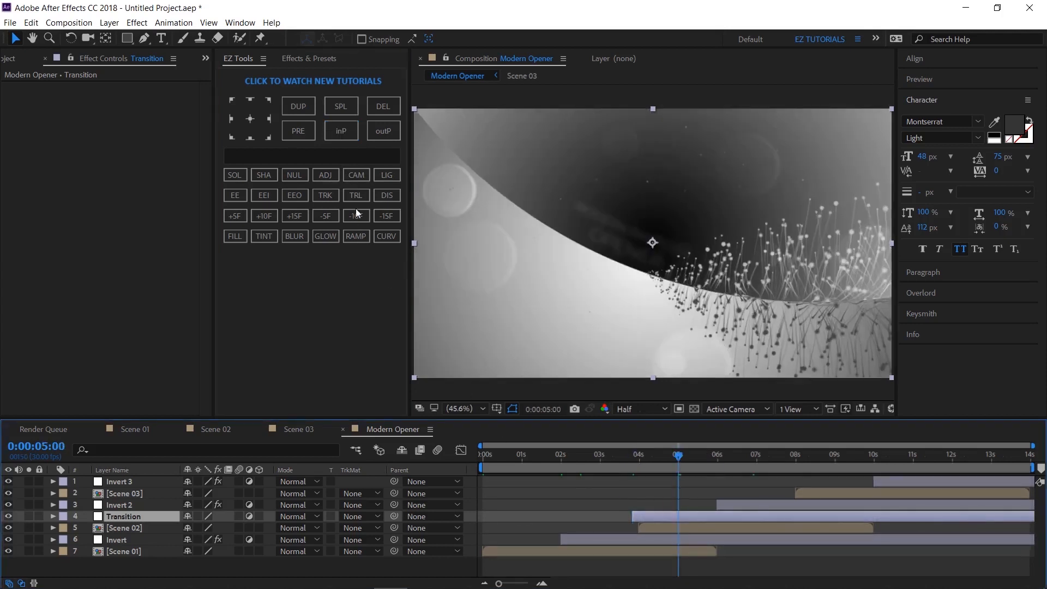
{"action": "left_click", "coordinate": [343, 107]}
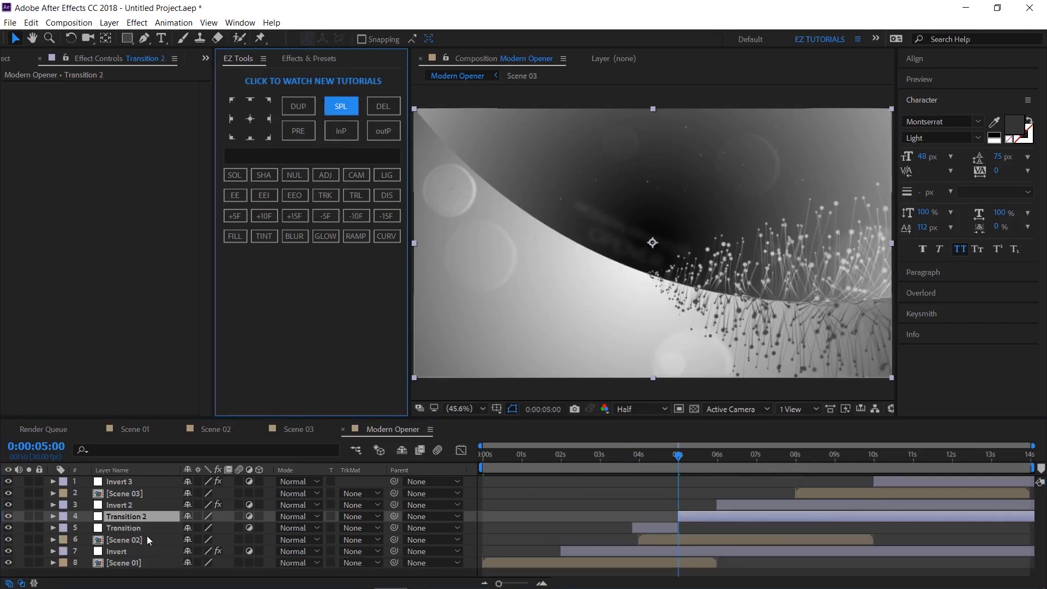
{"action": "left_click", "coordinate": [388, 113]}
{"action": "left_click", "coordinate": [122, 519]}
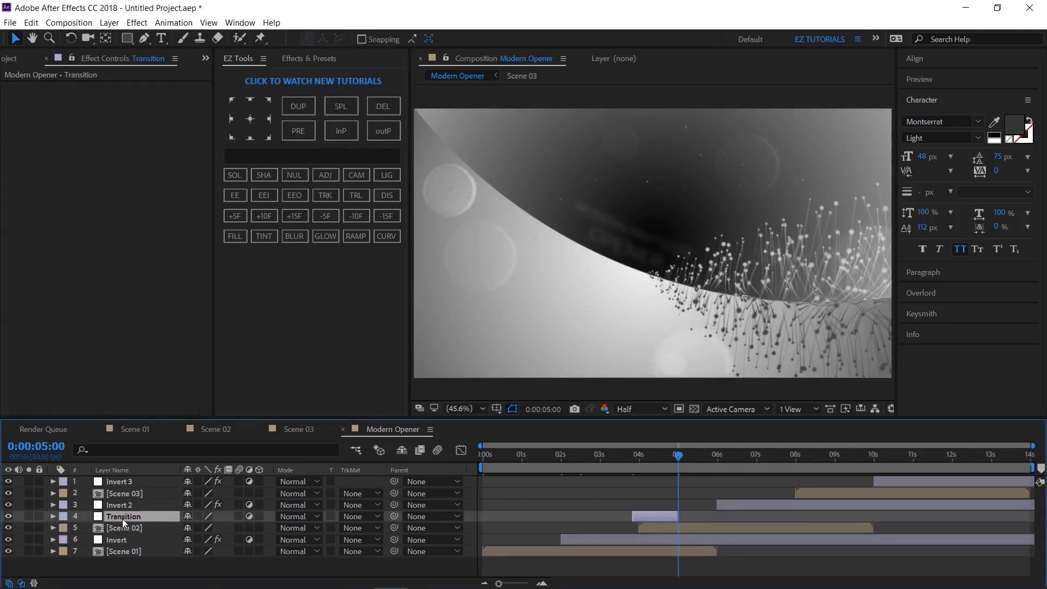
- Apply a Tint effect to the Transition layer and set Map Black To to white (FFFFFF)
{"action": "left_click", "coordinate": [271, 239]}
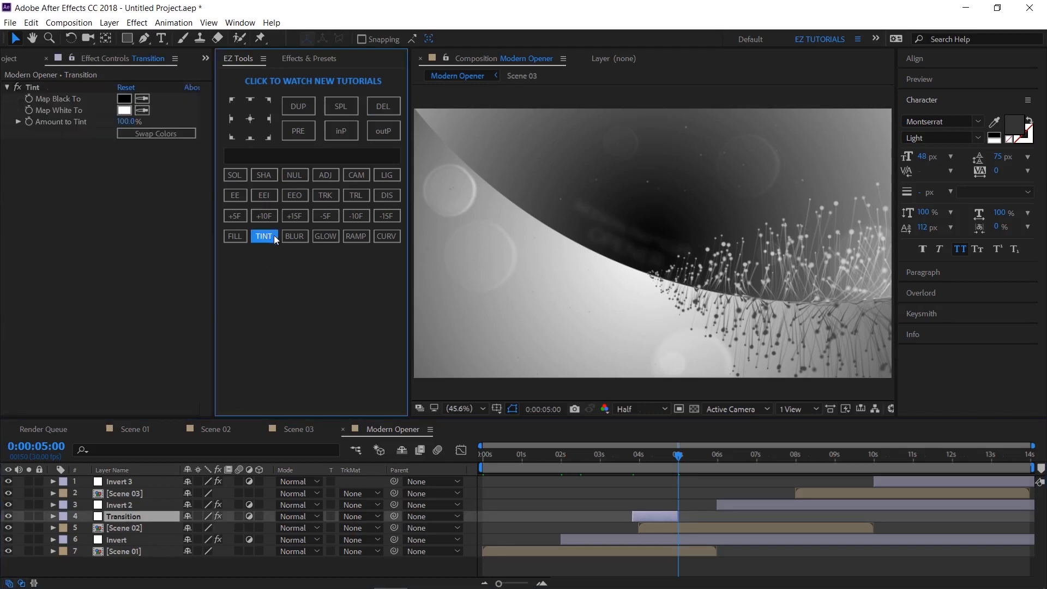
{"action": "left_click", "coordinate": [126, 100]}
{"action": "left_click_drag", "start_coordinate": [126, 103], "coordinate": [2, 3]}
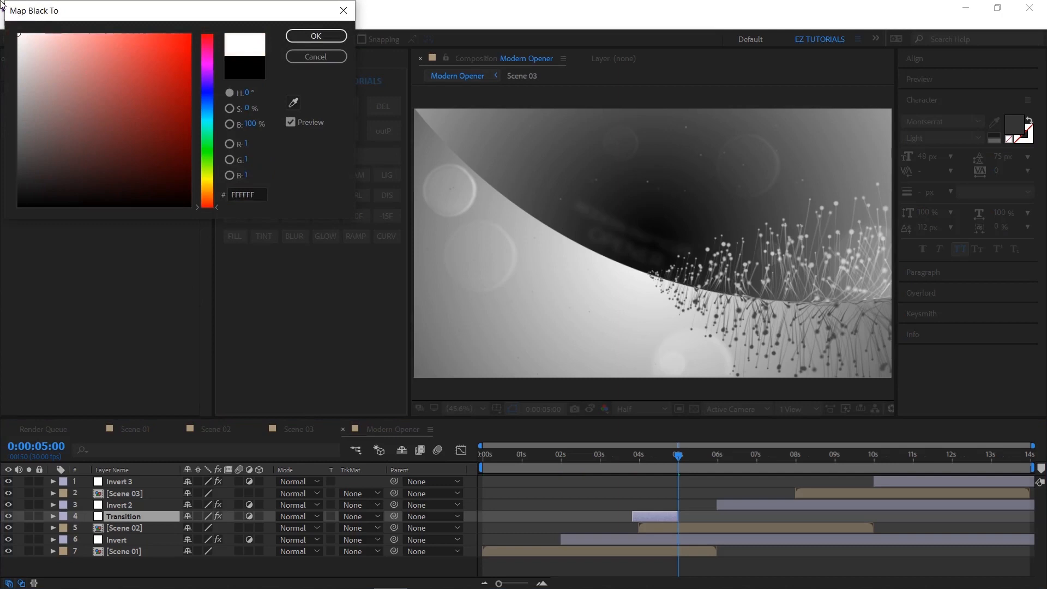
{"action": "left_click", "coordinate": [315, 36]}
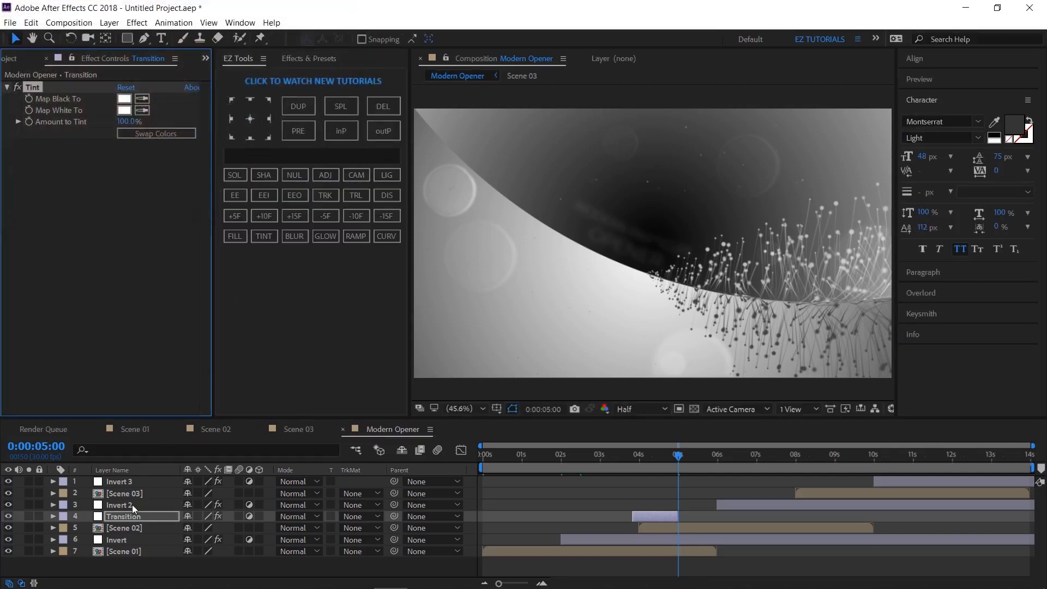
{"action": "left_click", "coordinate": [134, 518]}
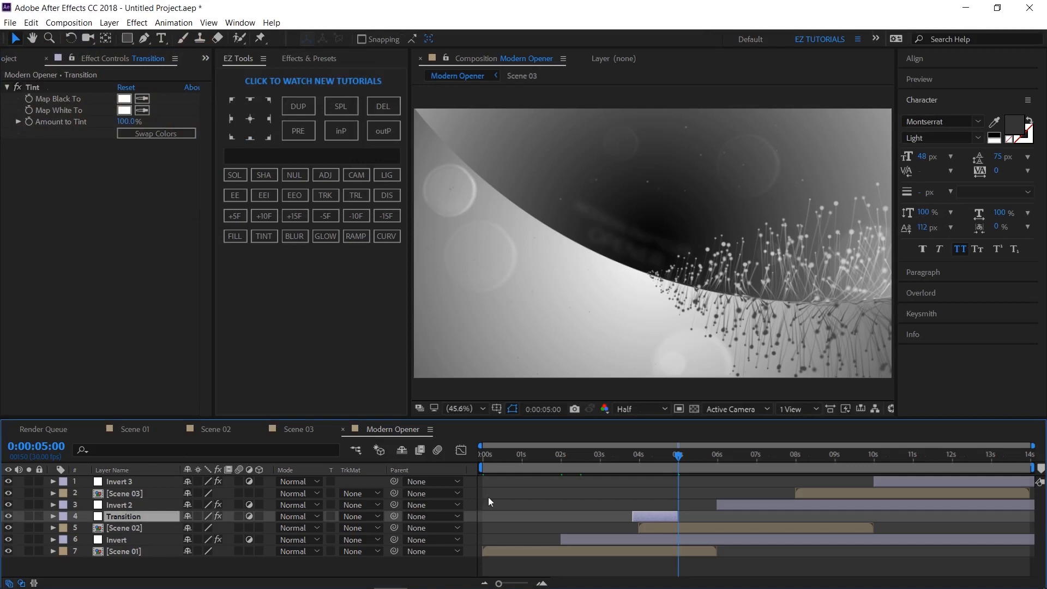
- Keyframe the Transition layer's Amount to Tint at 0% at 0:00:03:25
{"action": "left_click", "coordinate": [647, 452]}
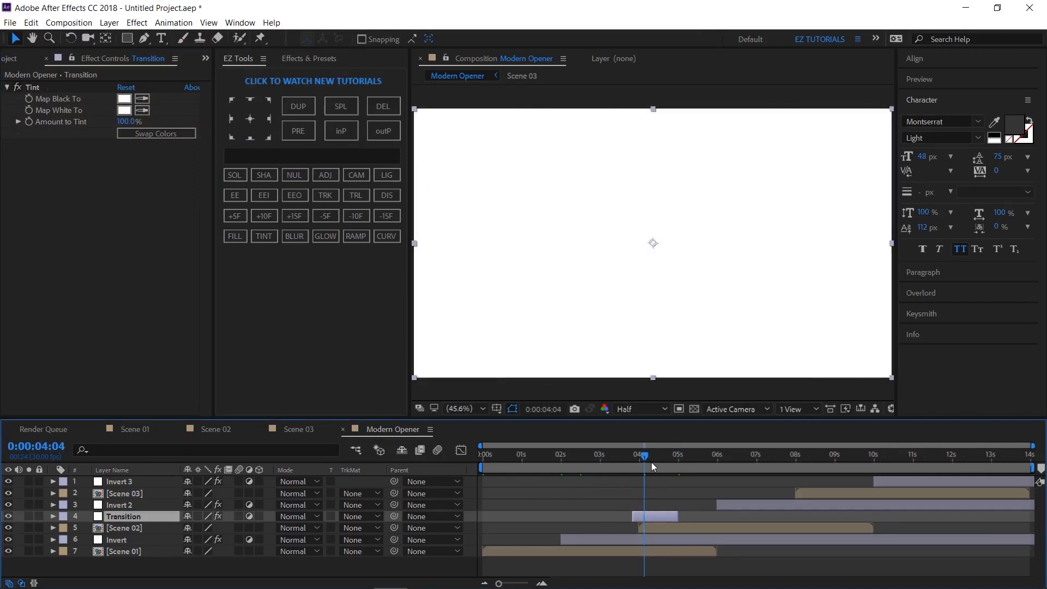
{"action": "left_click", "coordinate": [633, 458]}
{"action": "left_click", "coordinate": [30, 120]}
{"action": "left_click_drag", "start_coordinate": [124, 129], "coordinate": [37, 134]}
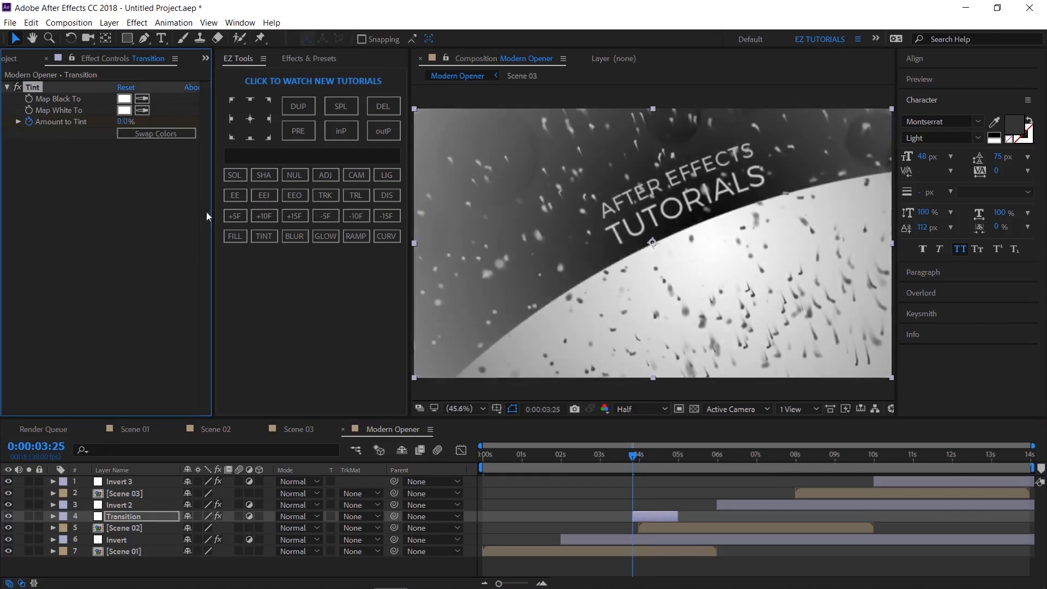
- Keyframe Amount to Tint at 55% at 0:00:04:00 and back to 0% at 0:00:05:00
{"action": "left_click", "coordinate": [239, 215]}
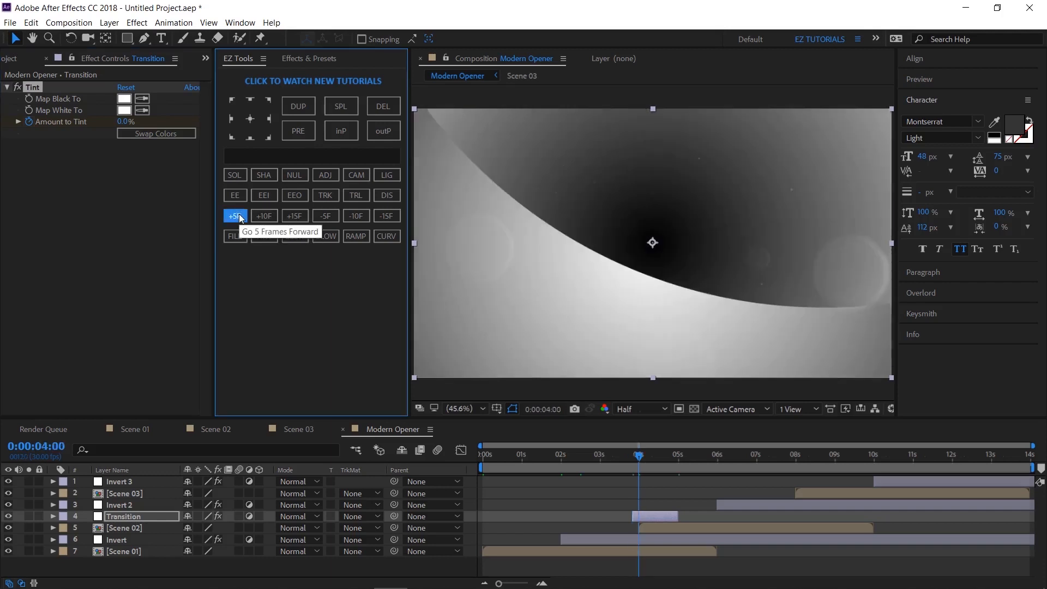
{"action": "left_click", "coordinate": [123, 122]}
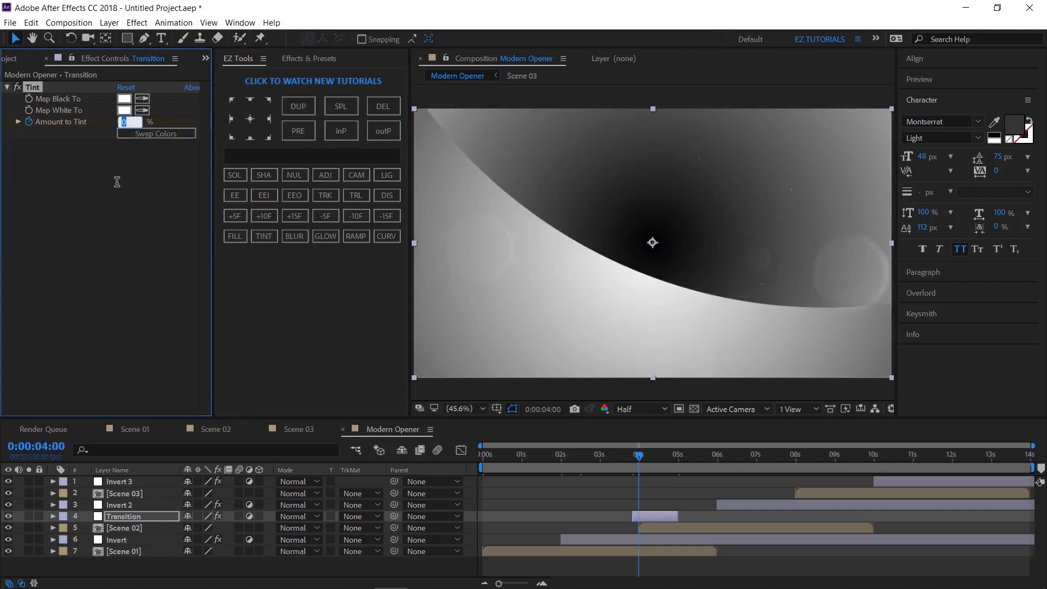
{"action": "type", "text": "55"}
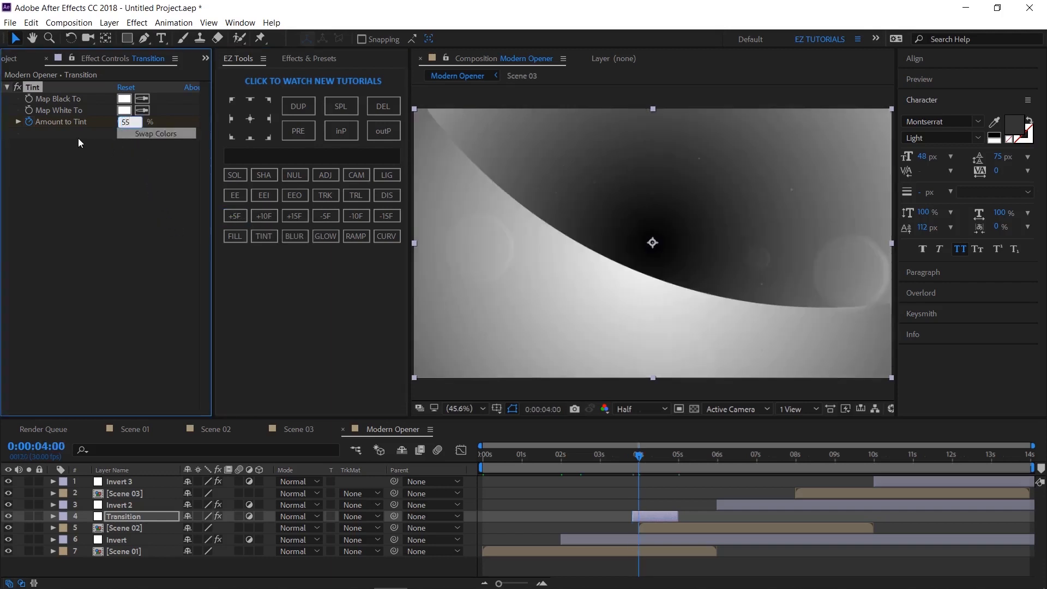
{"action": "left_click", "coordinate": [294, 215]}
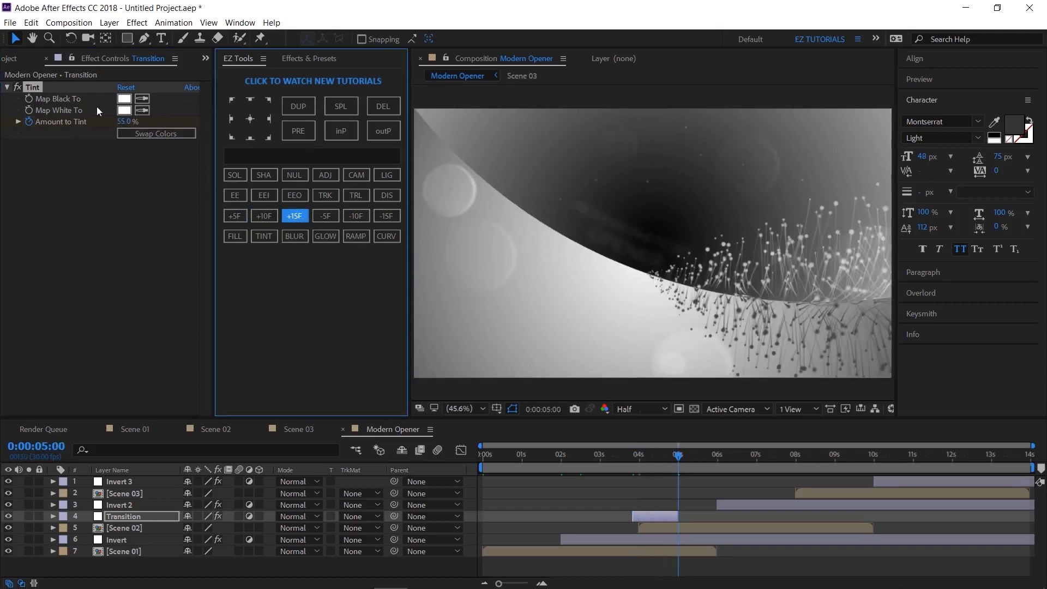
{"action": "left_click", "coordinate": [126, 123]}
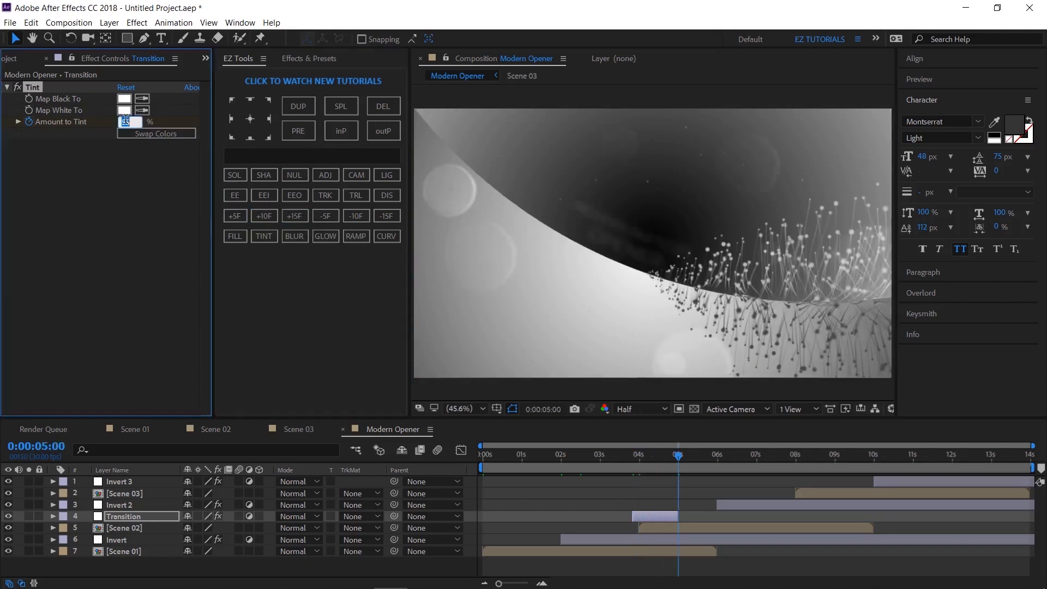
{"action": "left_click", "coordinate": [116, 161]}
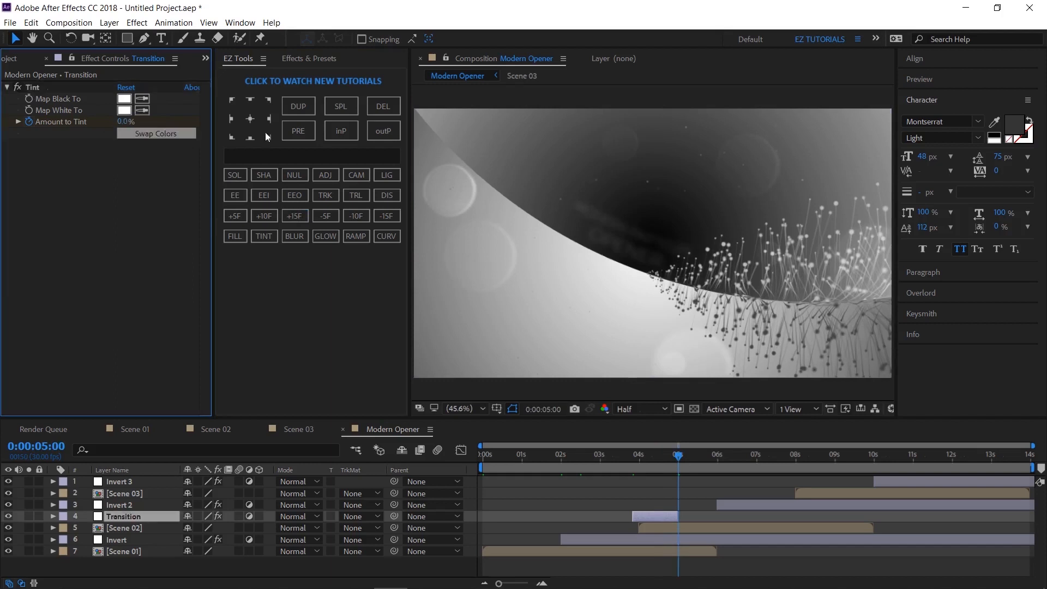
- Apply Camera Lens Blur to the Transition layer and keyframe its Blur Radius at 0 at 0:00:03:25
{"action": "left_click", "coordinate": [313, 61]}
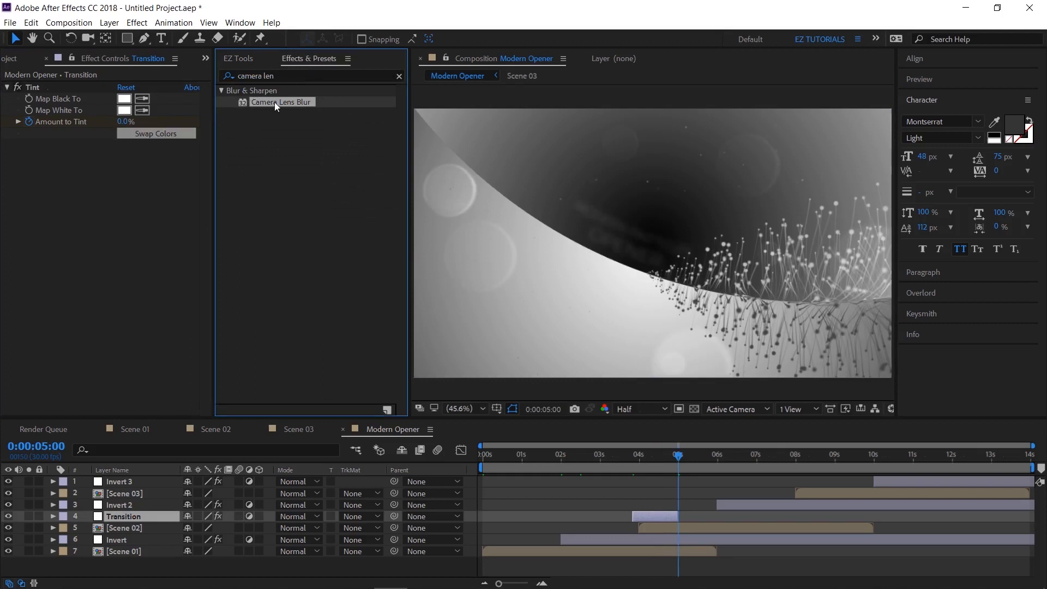
{"action": "left_click_drag", "start_coordinate": [274, 103], "coordinate": [130, 214]}
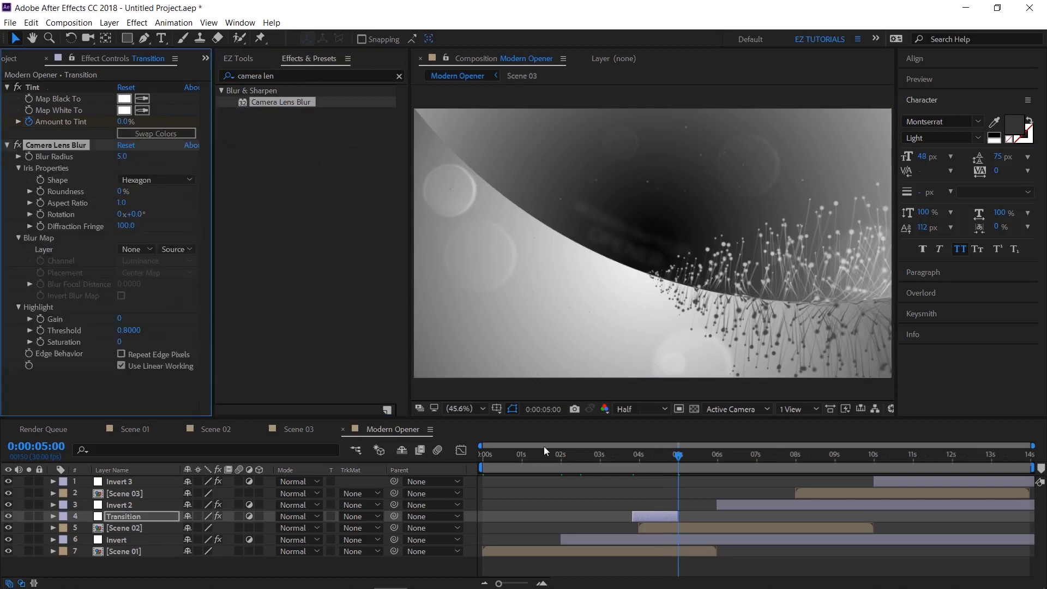
{"action": "left_click", "coordinate": [633, 460]}
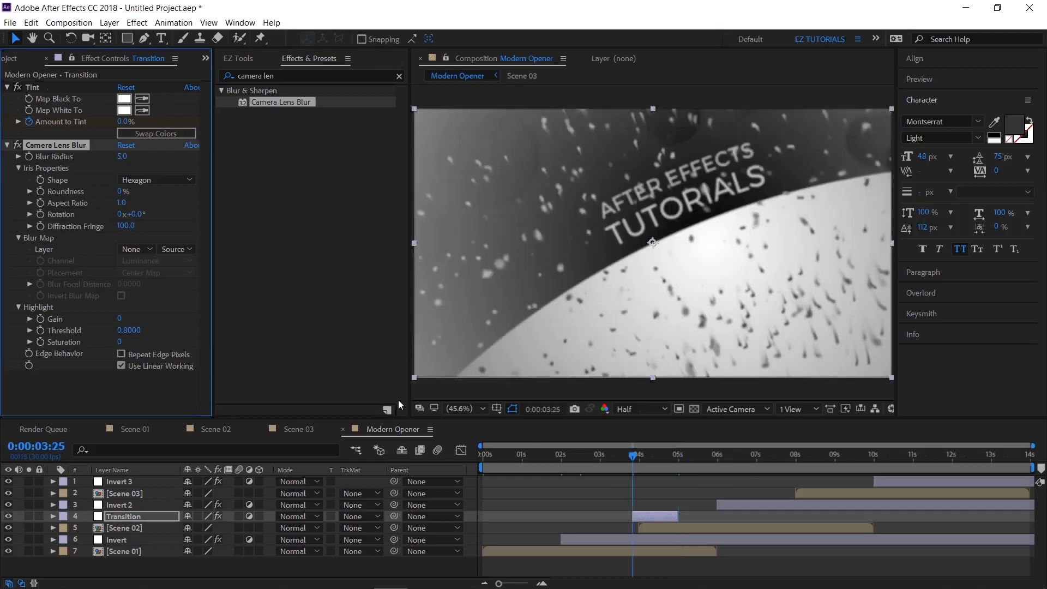
{"action": "left_click_drag", "start_coordinate": [122, 158], "coordinate": [94, 164]}
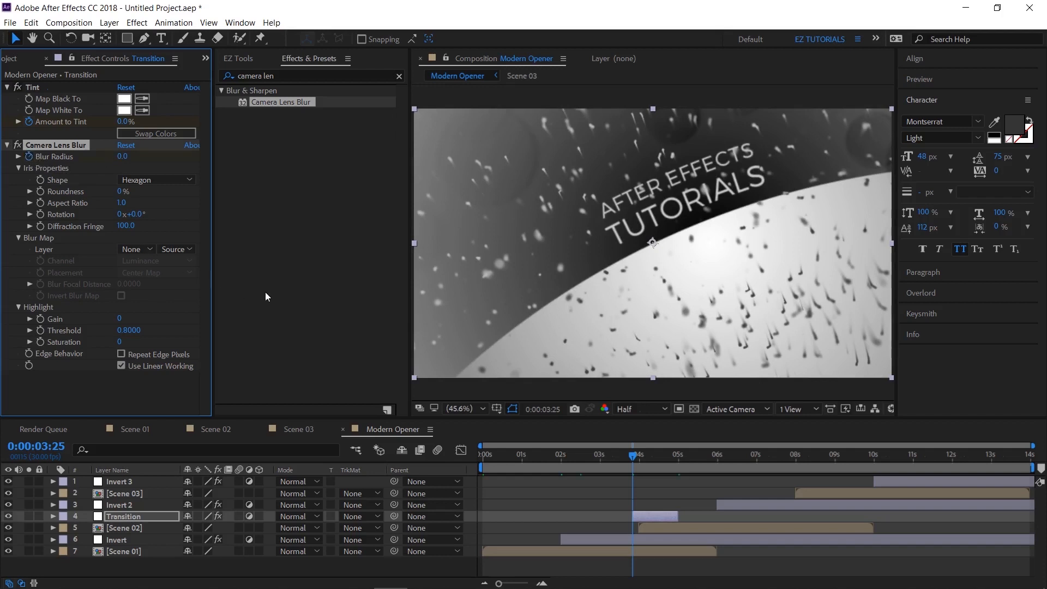
- Keyframe the Blur Radius at 70 at 0:00:04:00 and enable Repeat Edge Pixels
{"action": "left_click", "coordinate": [233, 61]}
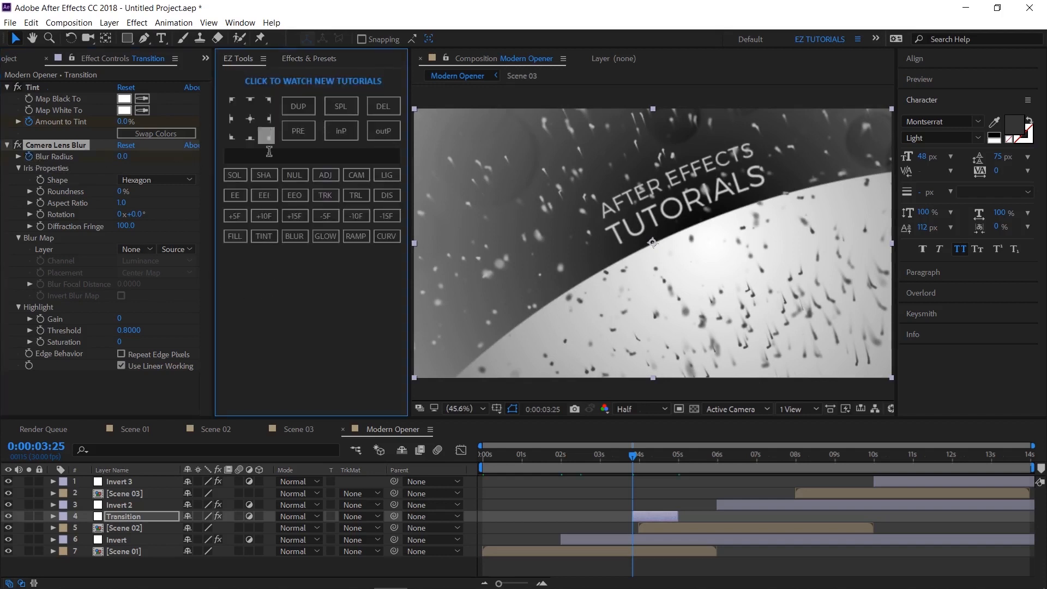
{"action": "left_click", "coordinate": [238, 215]}
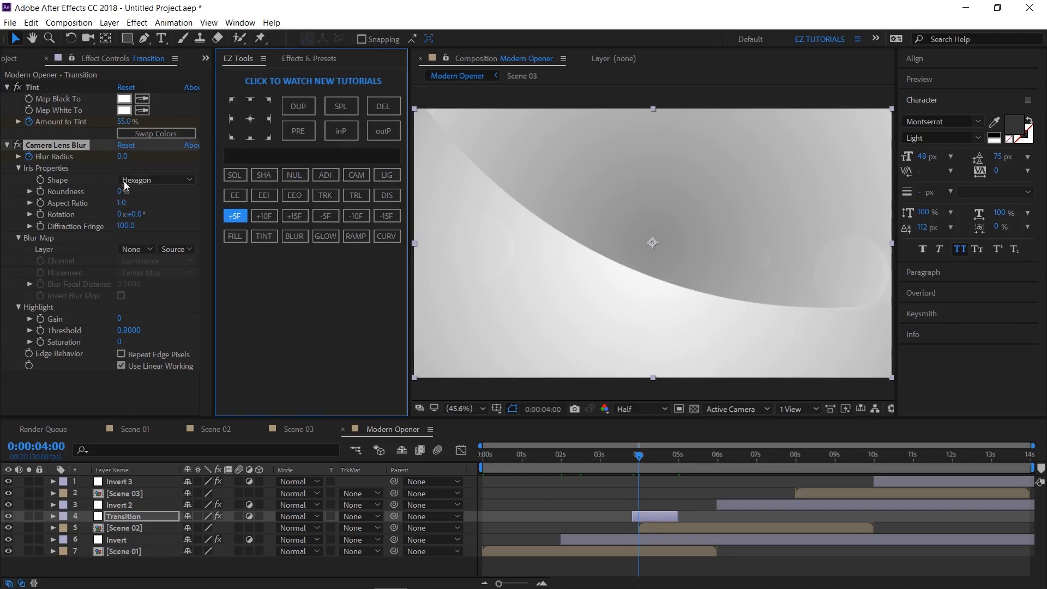
{"action": "left_click", "coordinate": [124, 157]}
{"action": "type", "text": "70"}
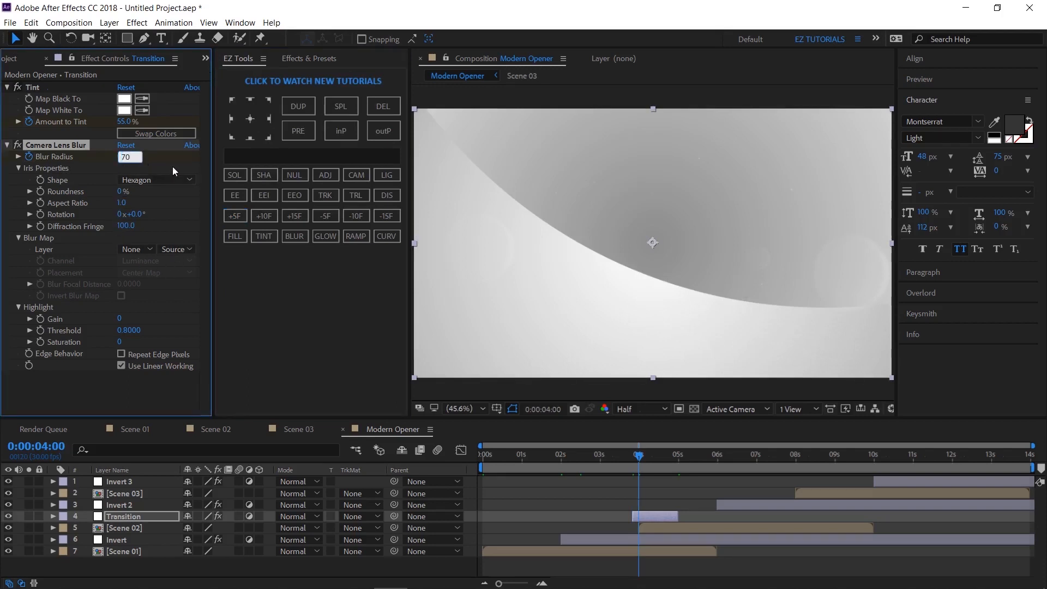
{"action": "key", "text": "Return"}
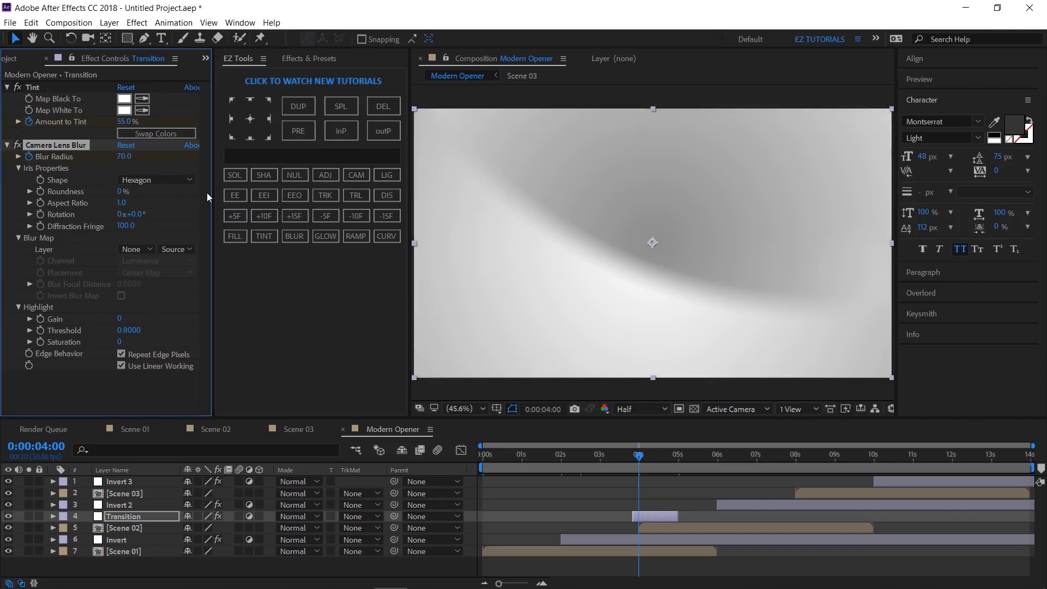
- Keyframe the Transition layer's Blur Radius back to 0 at 0:00:05:00
{"action": "left_click", "coordinate": [294, 216]}
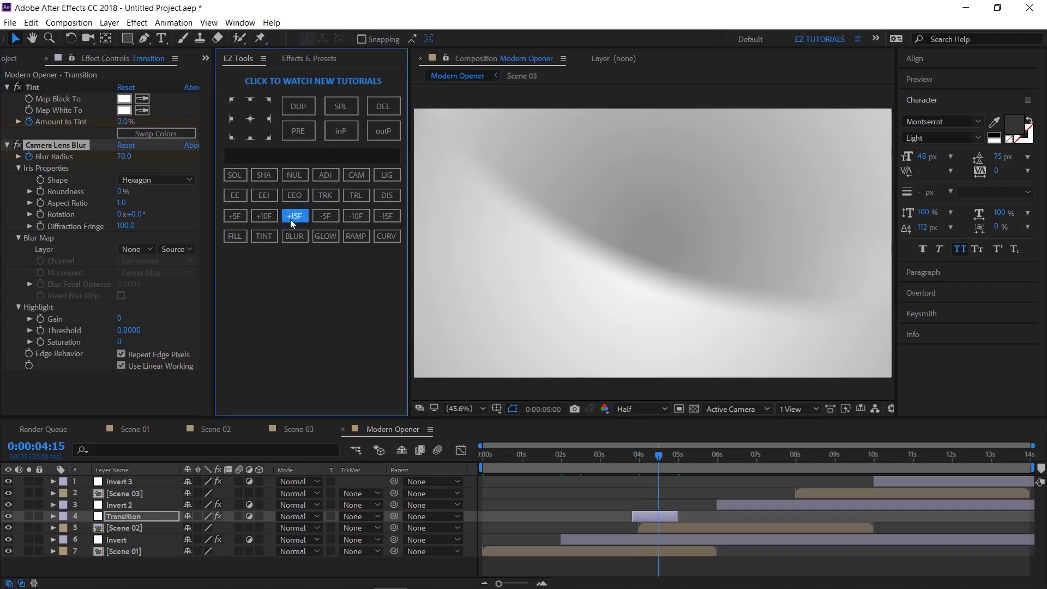
{"action": "left_click", "coordinate": [294, 216]}
{"action": "left_click", "coordinate": [124, 157]}
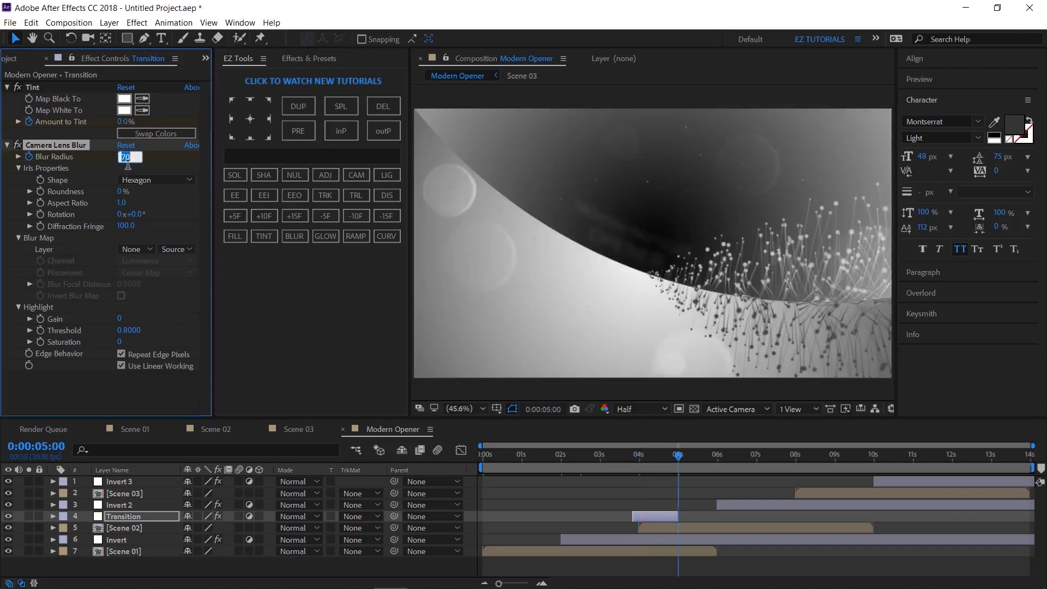
{"action": "key", "text": "Return"}
- Apply Easy Ease to the first and last Amount to Tint and Blur Radius keyframes of the Transition layer
{"action": "left_click", "coordinate": [384, 195]}
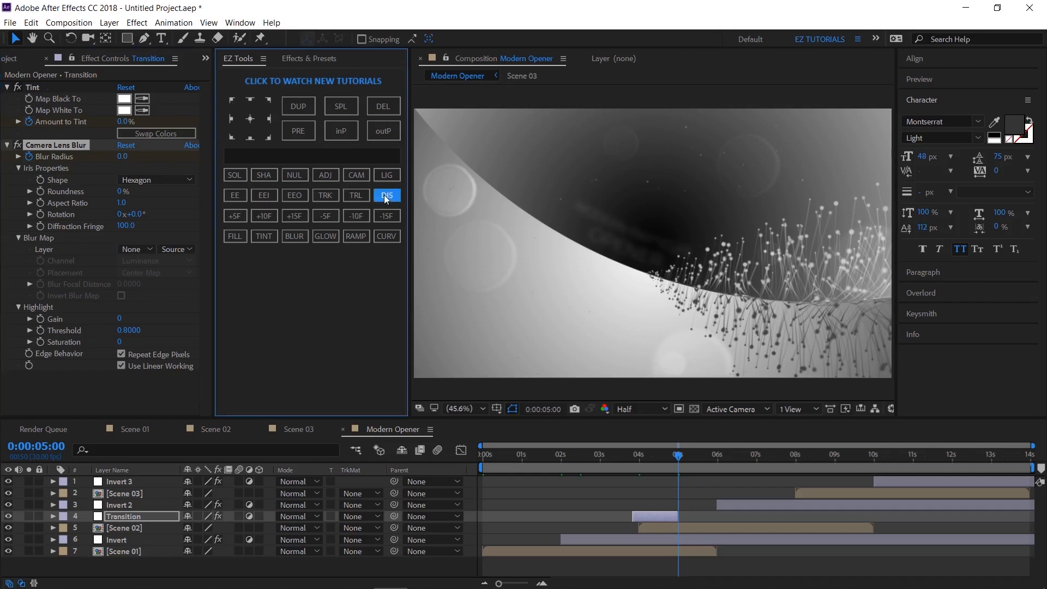
{"action": "left_click_drag", "start_coordinate": [686, 528], "coordinate": [672, 569]}
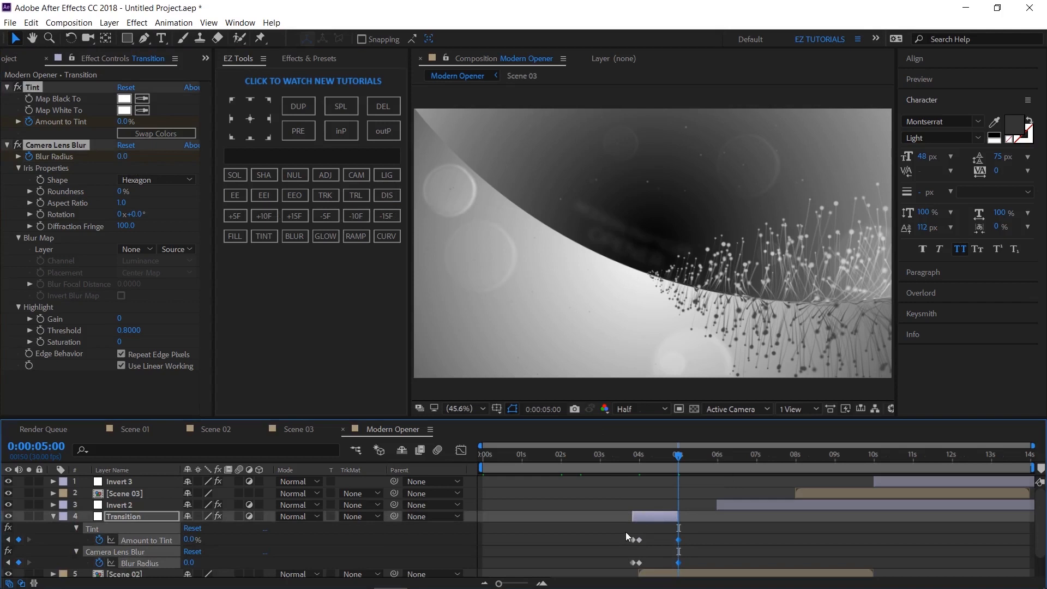
{"action": "left_click_drag", "start_coordinate": [626, 532], "coordinate": [636, 571]}
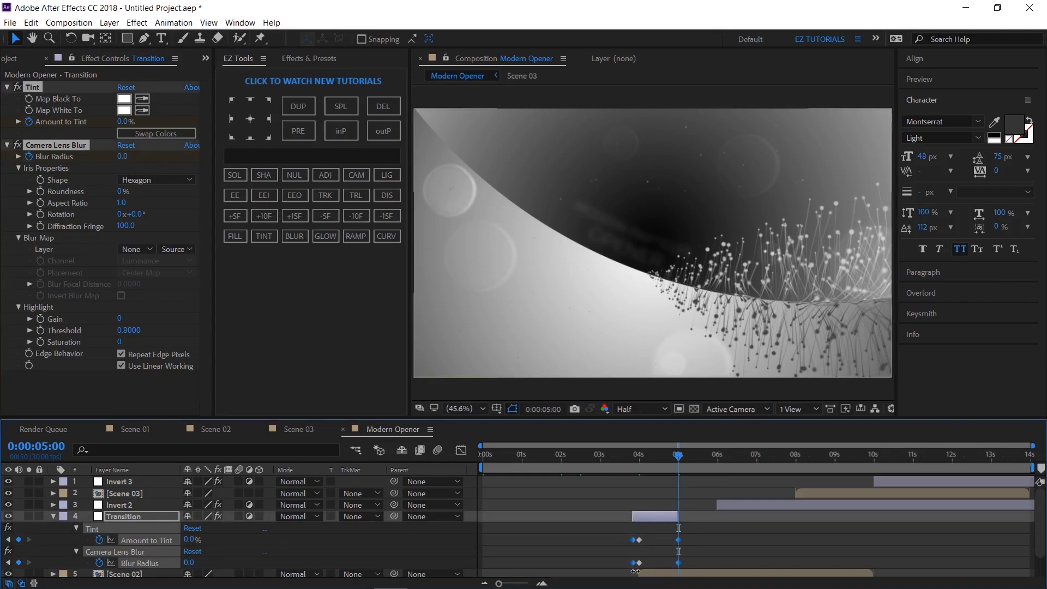
{"action": "left_click", "coordinate": [237, 197]}
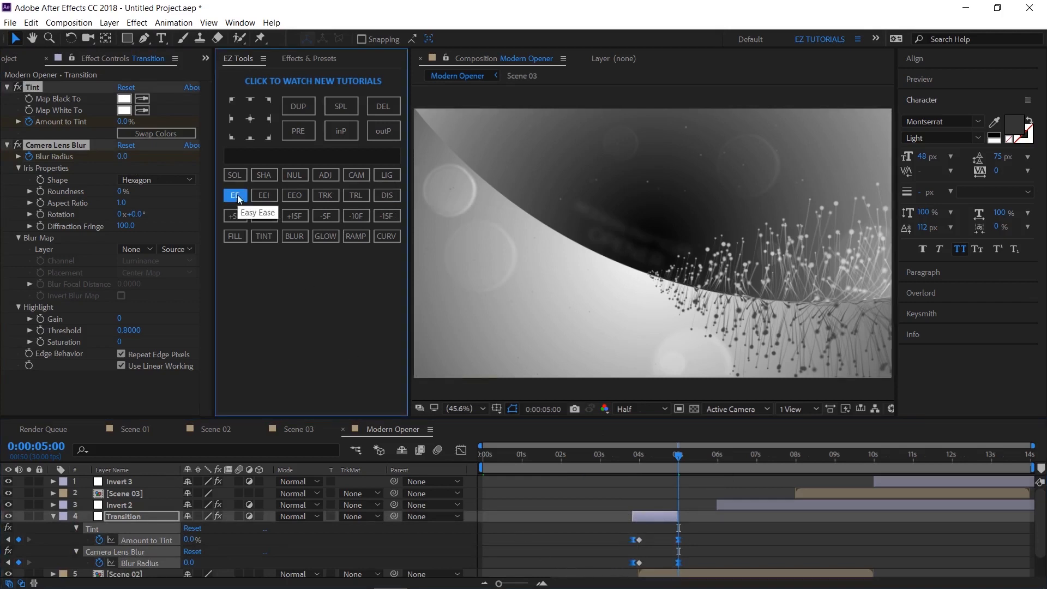
{"action": "left_click", "coordinate": [54, 517]}
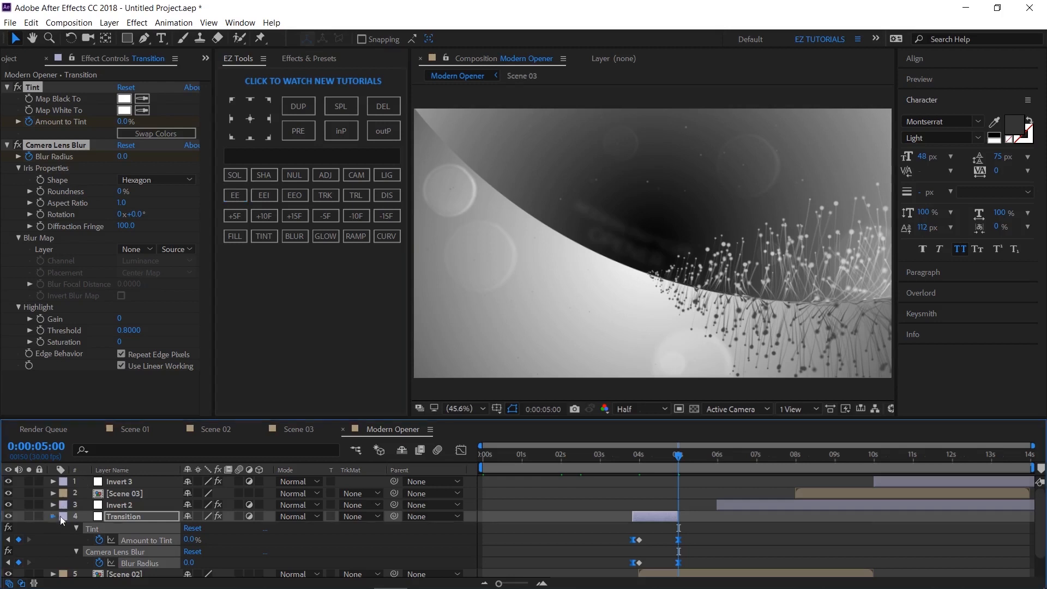
- Duplicate the Transition layer and place the copy directly above the Scene 03 layer
{"action": "left_click", "coordinate": [120, 518]}
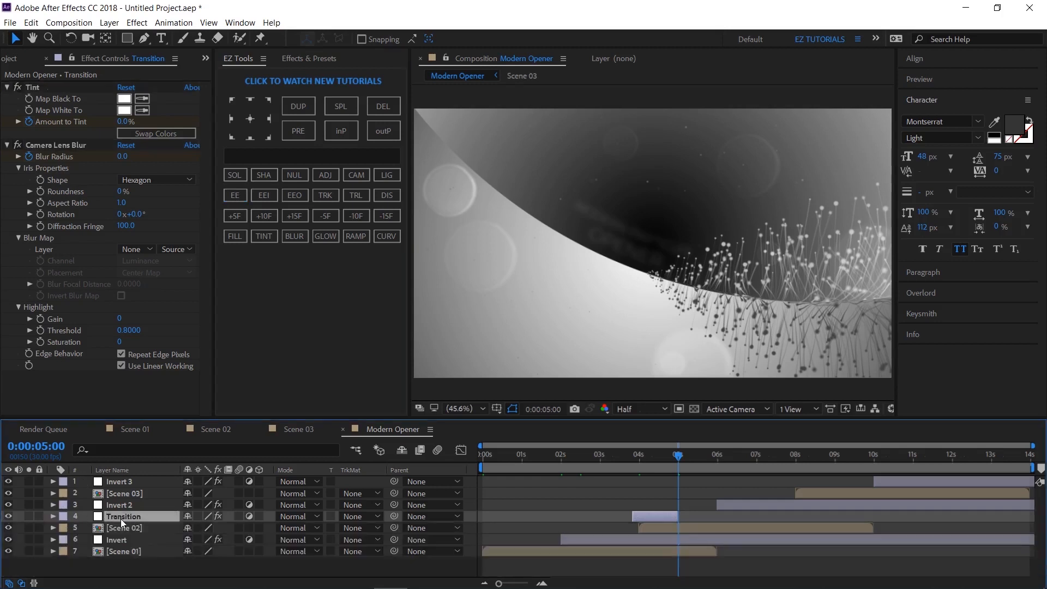
{"action": "left_click", "coordinate": [298, 109]}
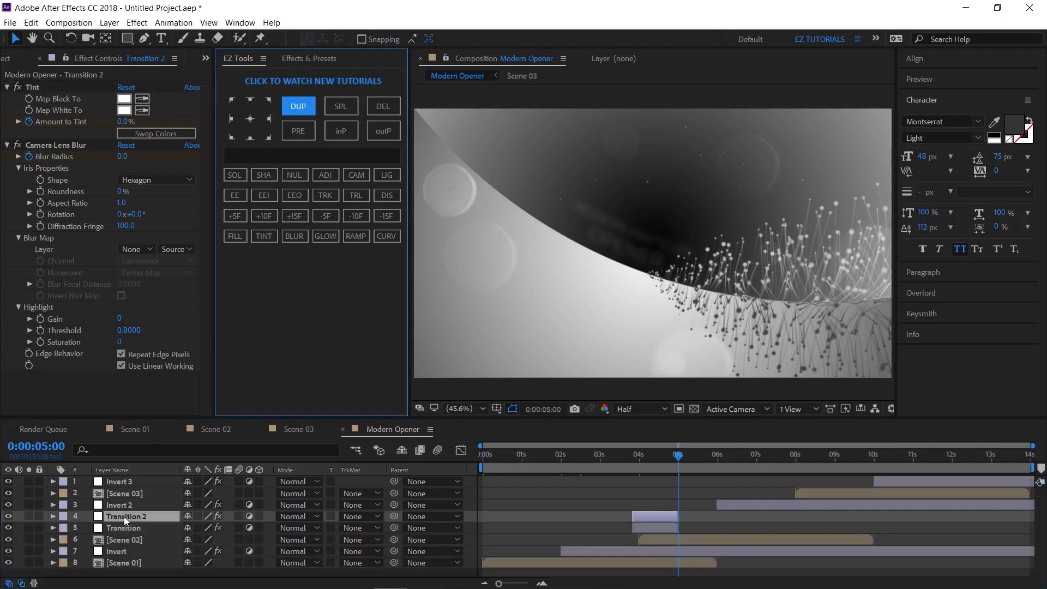
{"action": "left_click_drag", "start_coordinate": [123, 517], "coordinate": [133, 487]}
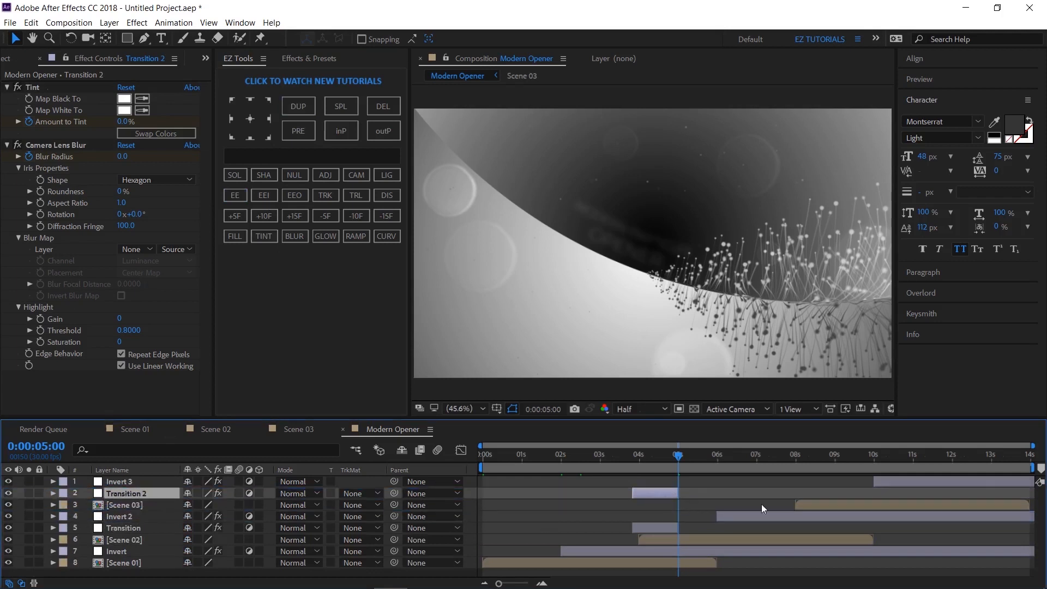
- Move the duplicated Transition 2 layer so that it starts at 0:00:07:25
{"action": "left_click", "coordinate": [793, 464]}
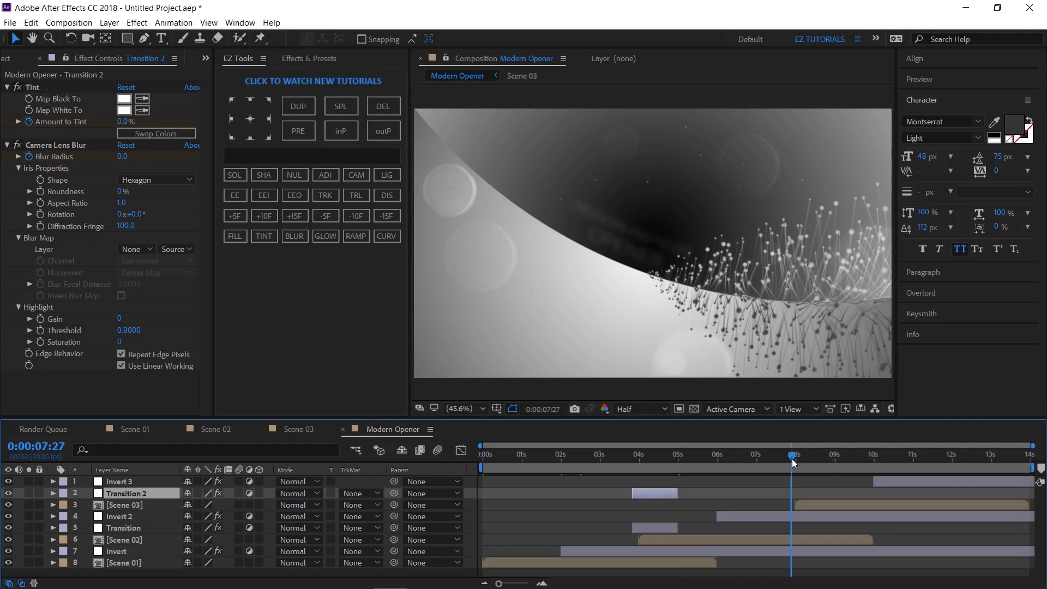
{"action": "left_click", "coordinate": [792, 462]}
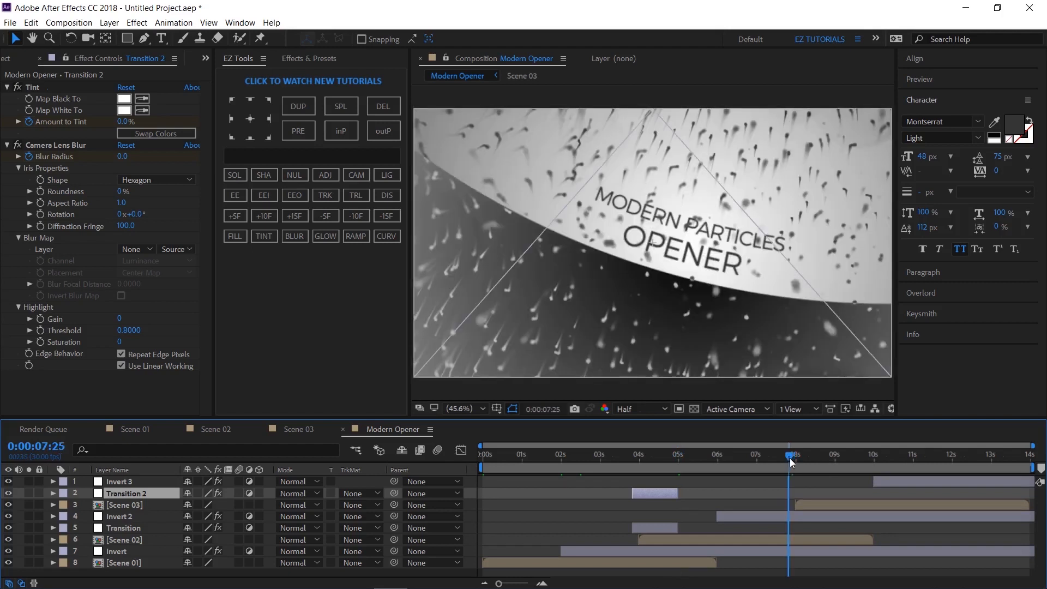
{"action": "left_click", "coordinate": [345, 133]}
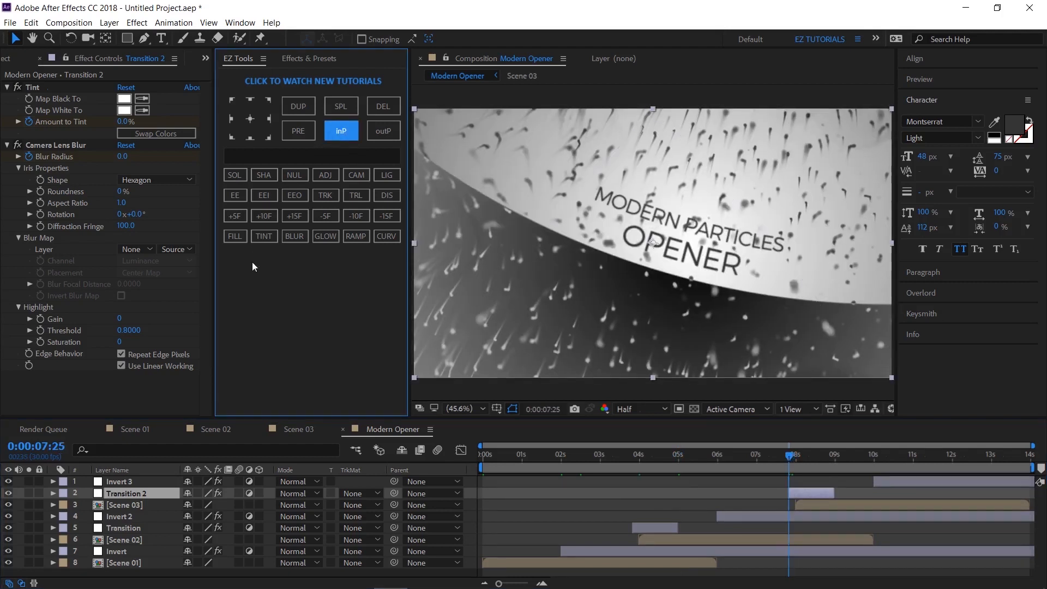
- Add film_grain.mp4 as the topmost layer of Modern Opener and set its blending mode to Overlay
{"action": "left_click", "coordinate": [499, 583]}
{"action": "left_click", "coordinate": [8, 58]}
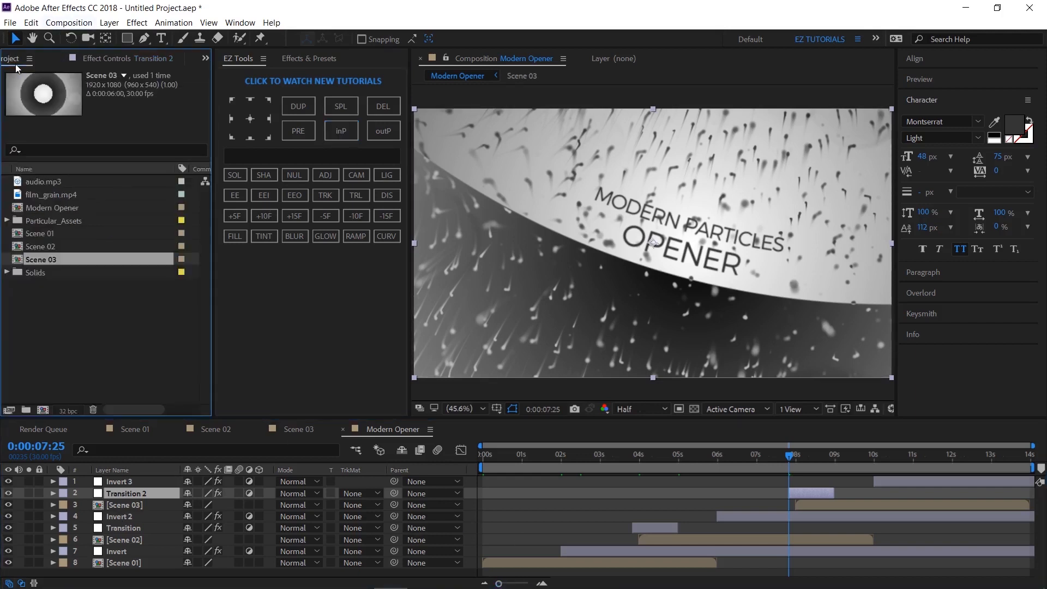
{"action": "left_click_drag", "start_coordinate": [45, 197], "coordinate": [112, 480]}
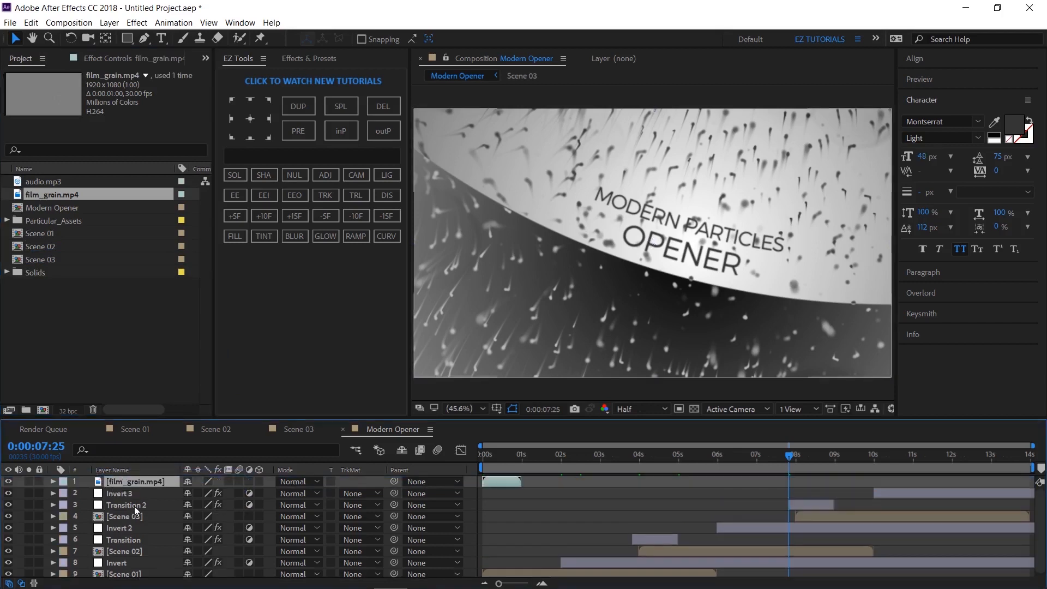
{"action": "left_click", "coordinate": [499, 456]}
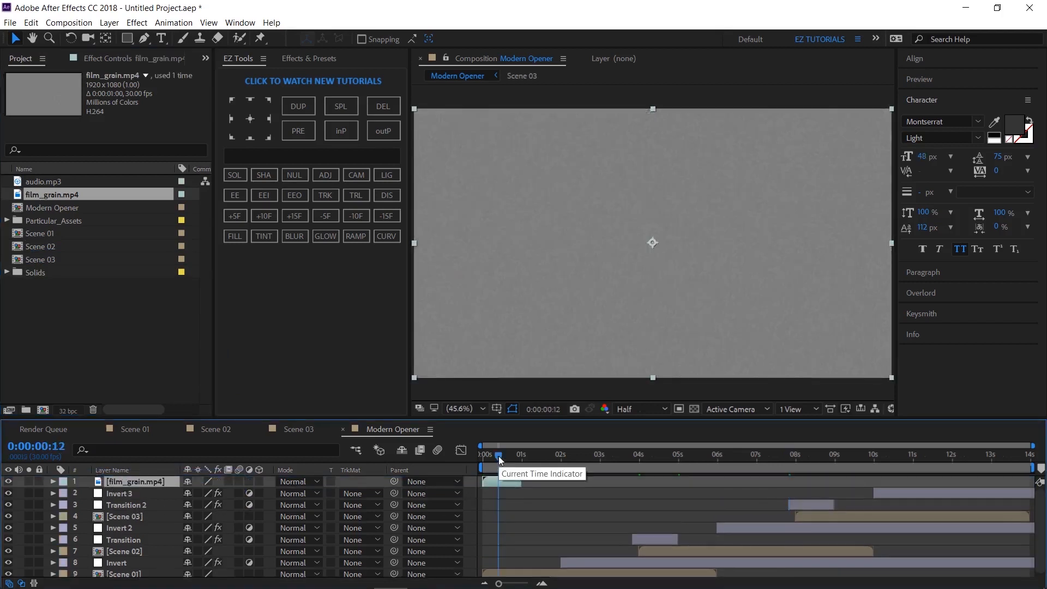
{"action": "left_click", "coordinate": [305, 482]}
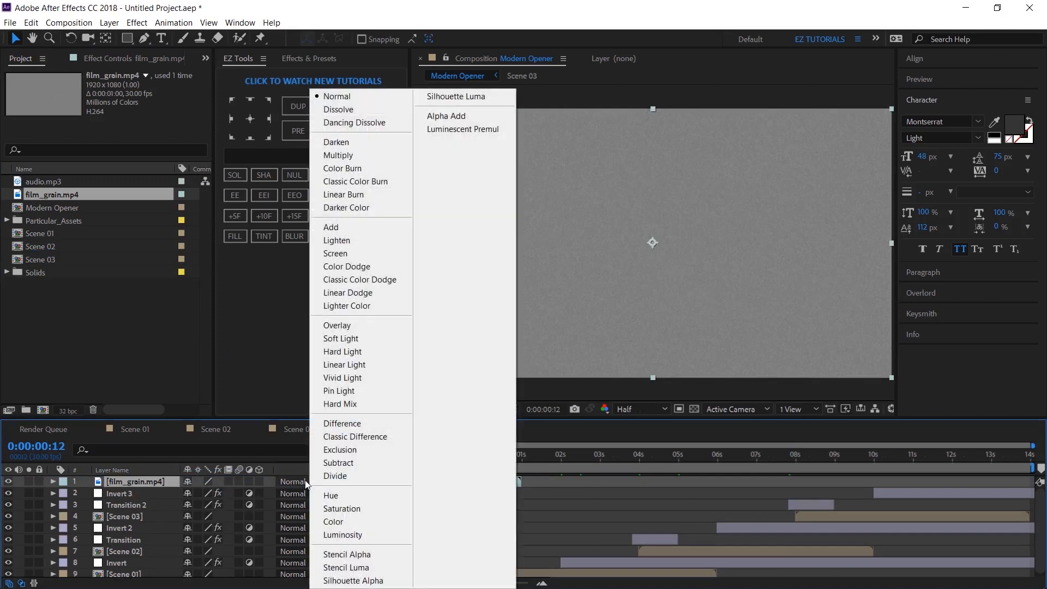
{"action": "left_click", "coordinate": [348, 327]}
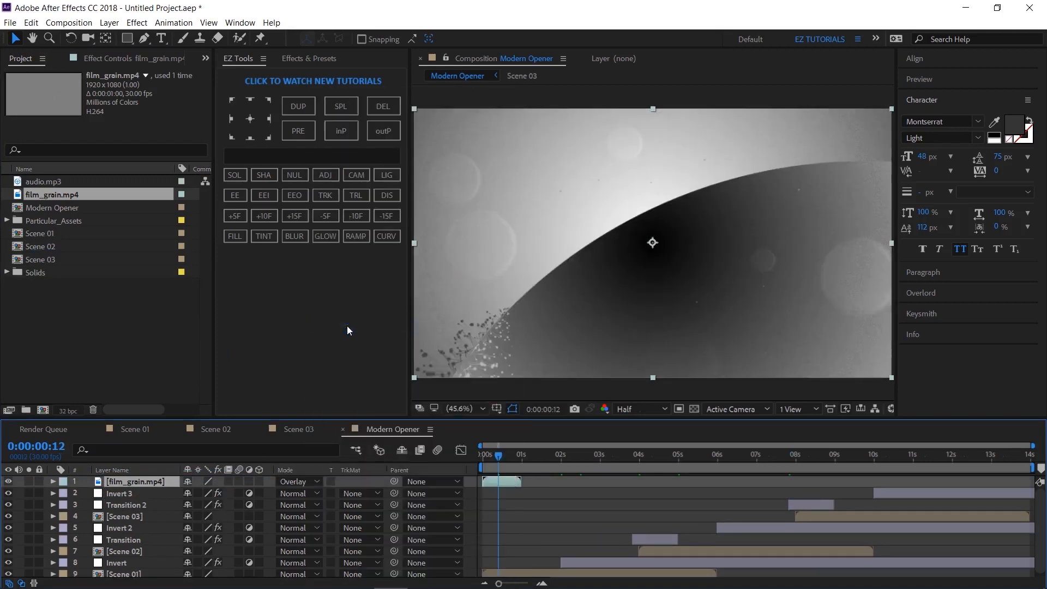
- Set the film_grain.mp4 layer's Opacity to 70%
{"action": "key", "text": "t"}
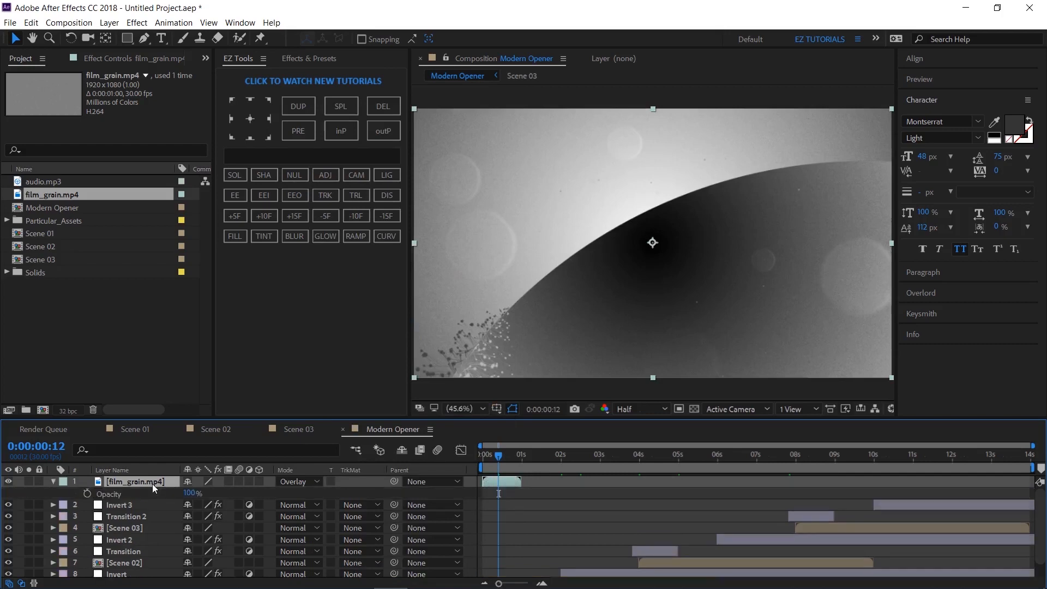
{"action": "left_click", "coordinate": [193, 494]}
{"action": "type", "text": "70"}
{"action": "key", "text": "Return"}
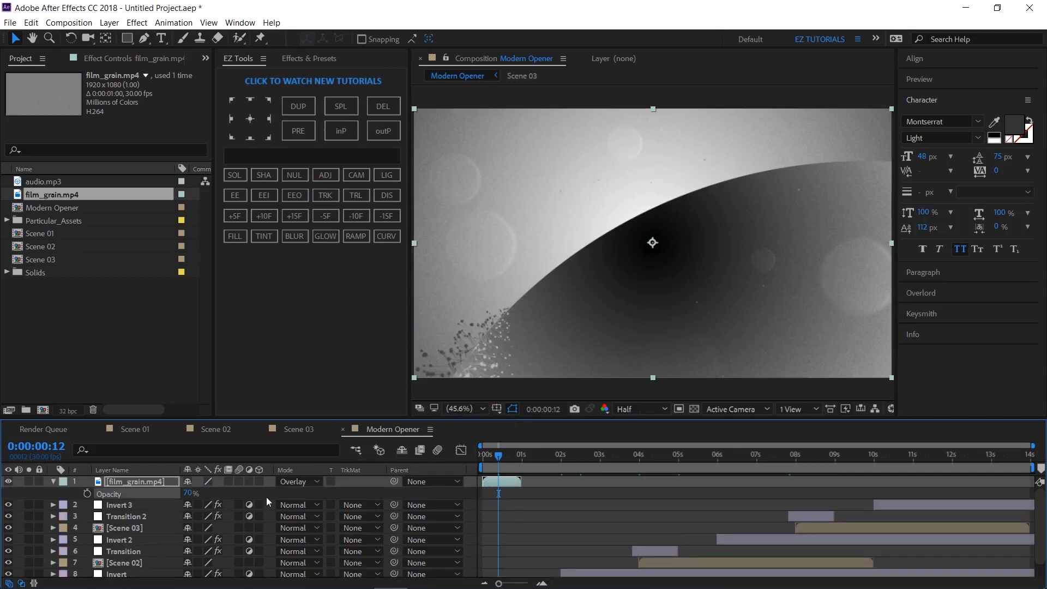
- Enable time remapping on the film_grain.mp4 layer and extend it to the end of the composition
{"action": "right_click", "coordinate": [509, 483]}
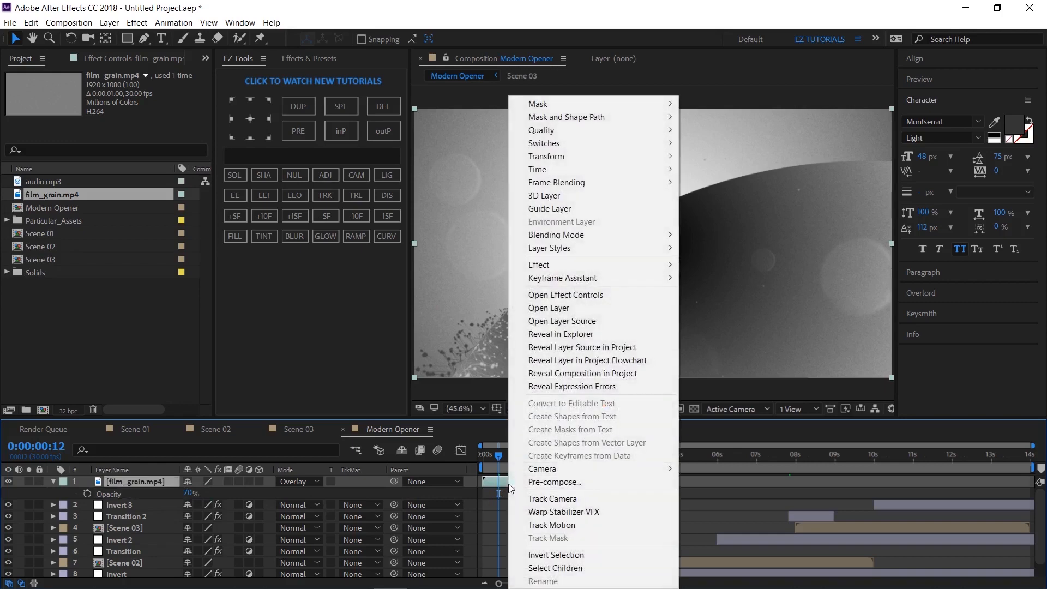
{"action": "mouse_move", "coordinate": [546, 171]}
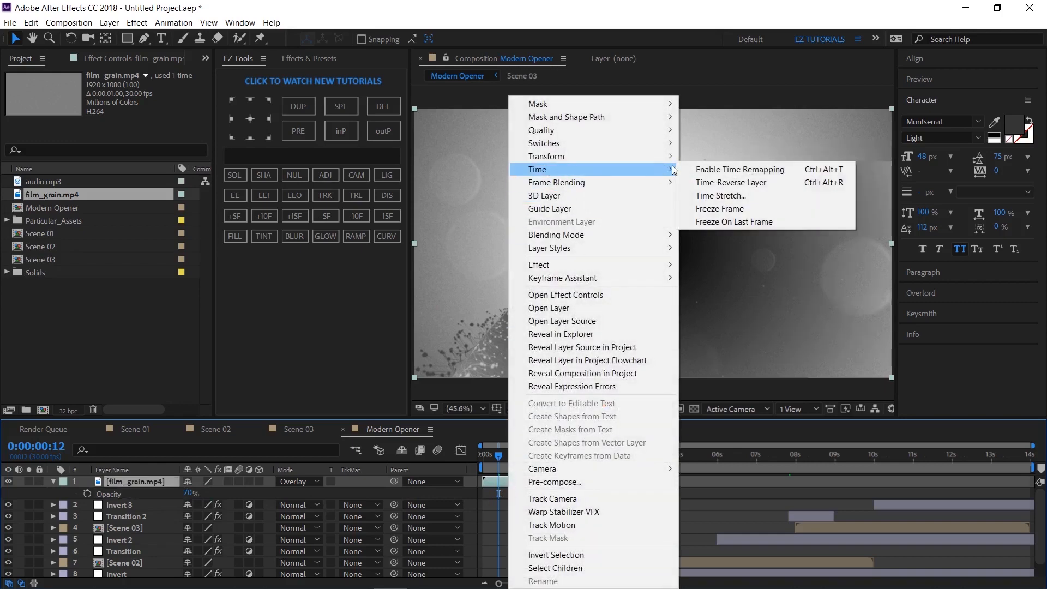
{"action": "left_click", "coordinate": [721, 173]}
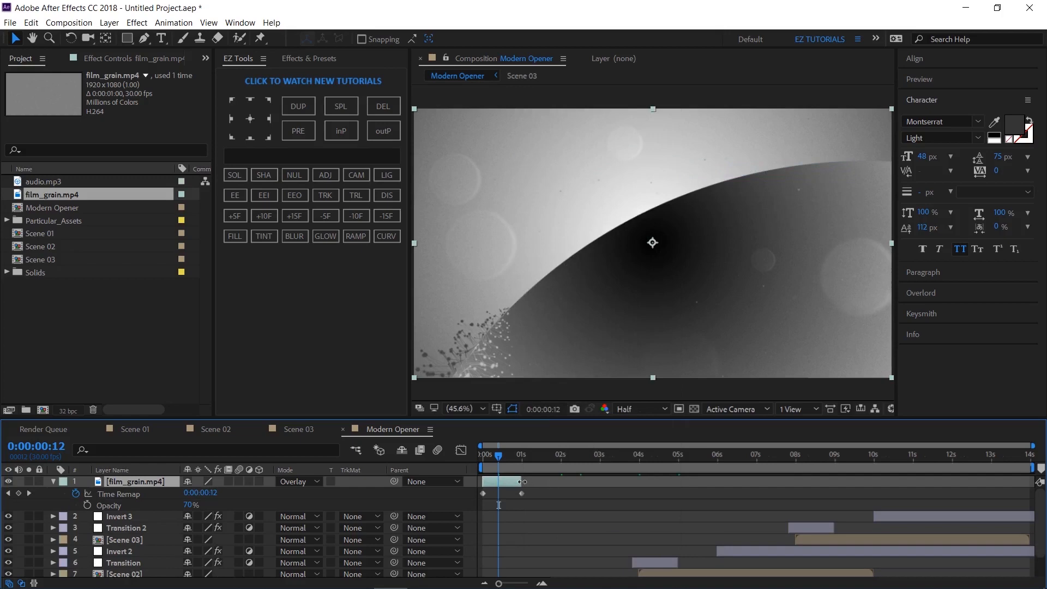
{"action": "left_click_drag", "start_coordinate": [526, 482], "coordinate": [1041, 471]}
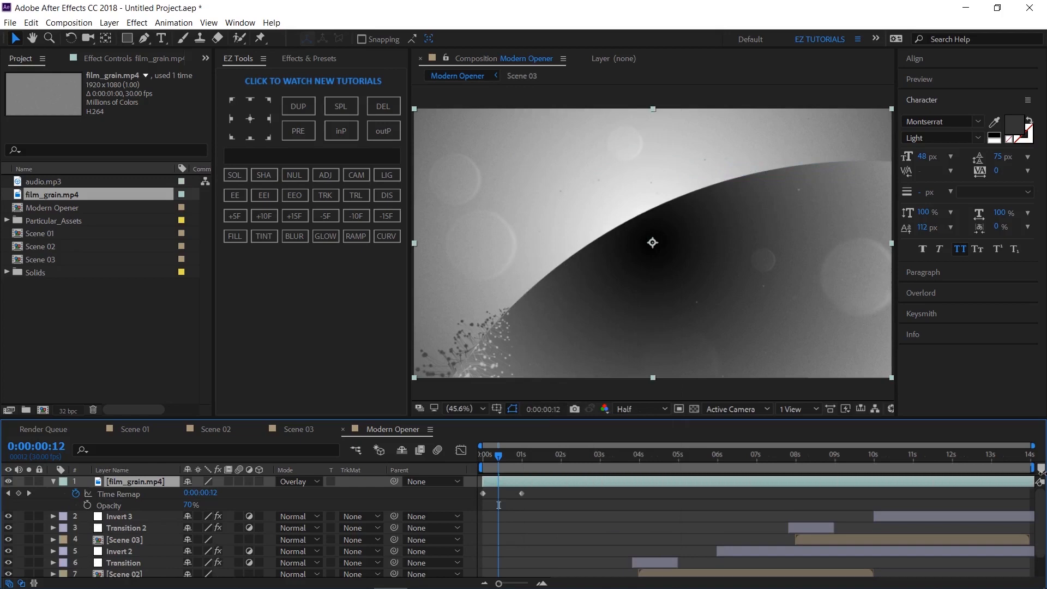
- Loop the film grain by adding the expression loopOut() to its Time Remap property
{"action": "left_click", "coordinate": [76, 493], "text": "alt"}
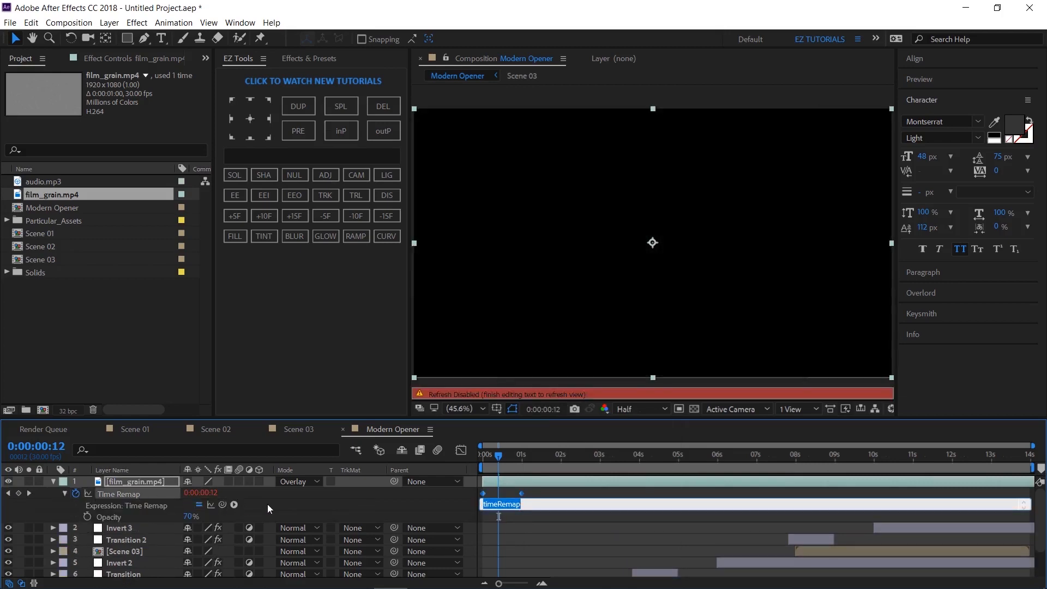
{"action": "type", "text": "loop"}
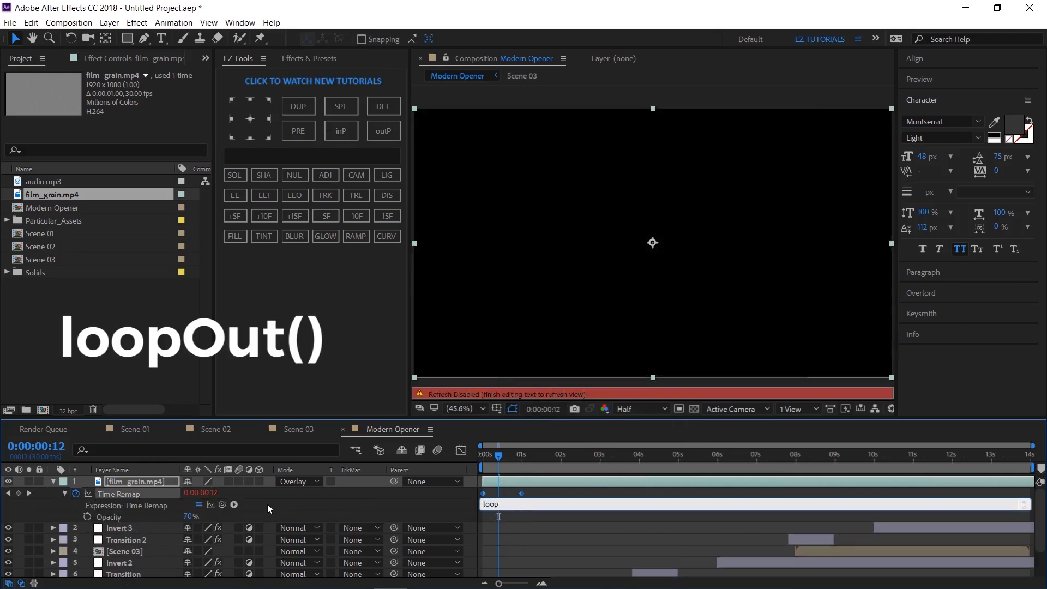
{"action": "type", "text": "Out()"}
{"action": "left_click", "coordinate": [268, 504]}
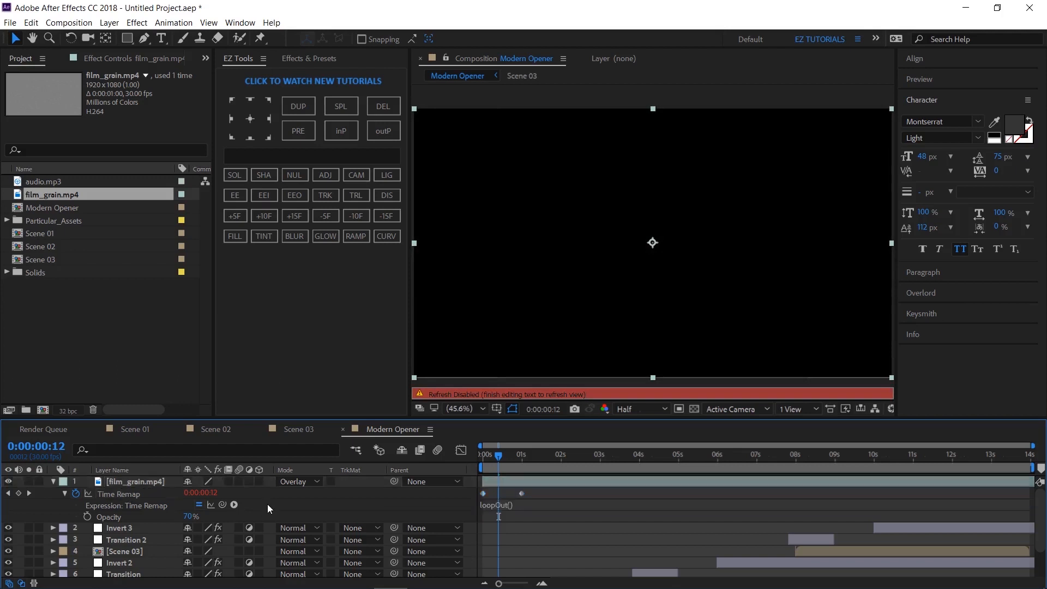
{"action": "left_click", "coordinate": [53, 481]}
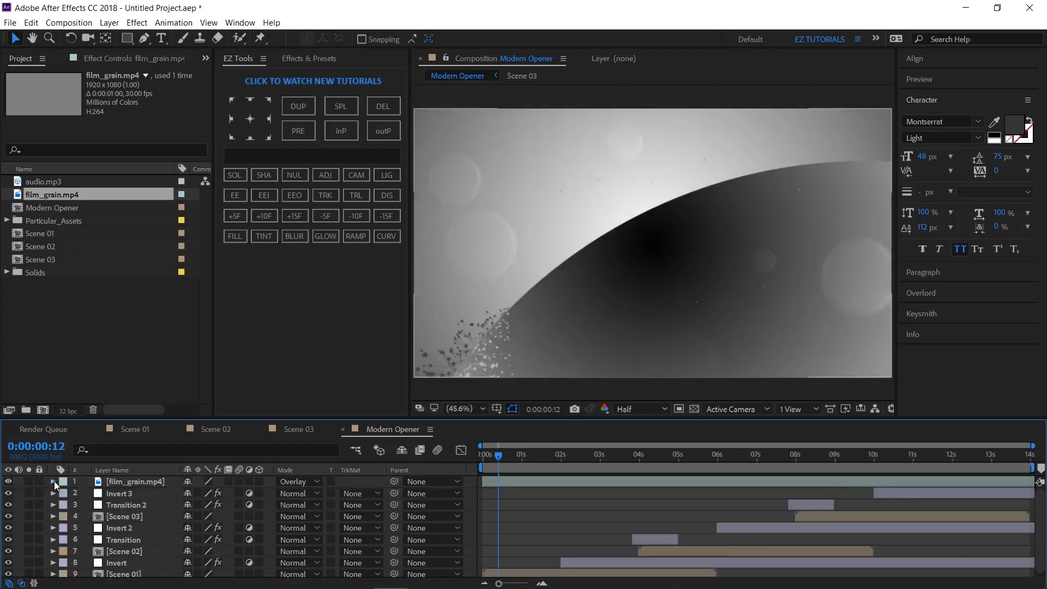
- Add an adjustment layer above the film grain and rename it CC
{"action": "left_click", "coordinate": [332, 178]}
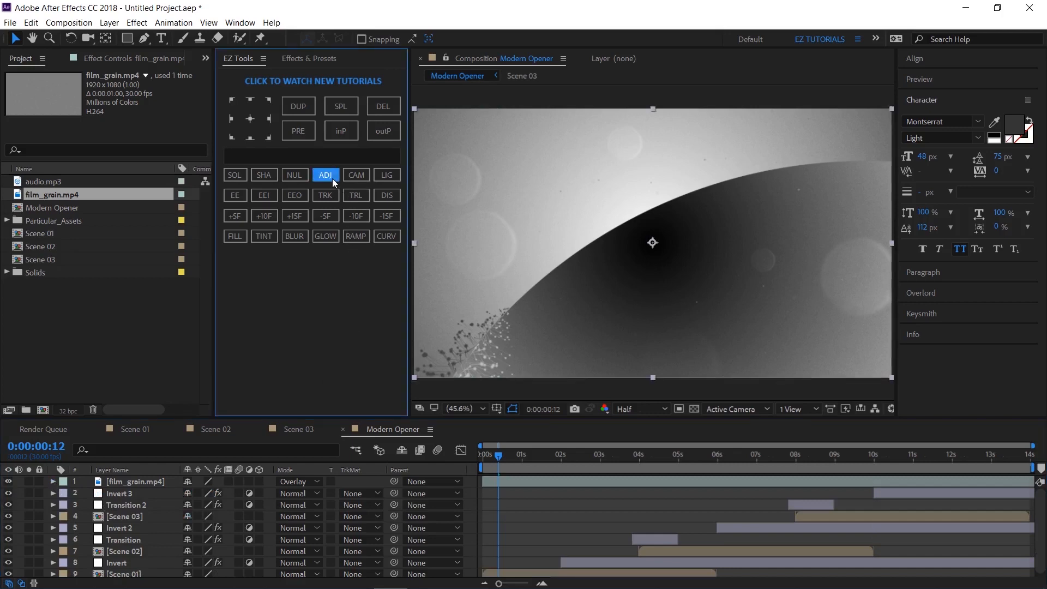
{"action": "left_click", "coordinate": [135, 483]}
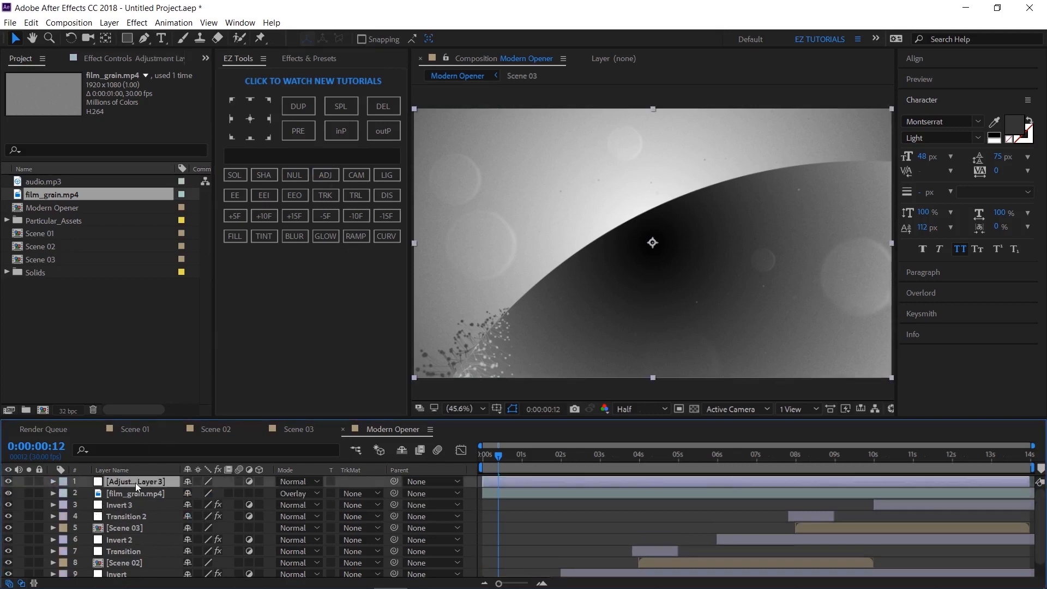
{"action": "key", "text": "Return"}
{"action": "type", "text": "cc"}
{"action": "key", "text": "Return"}
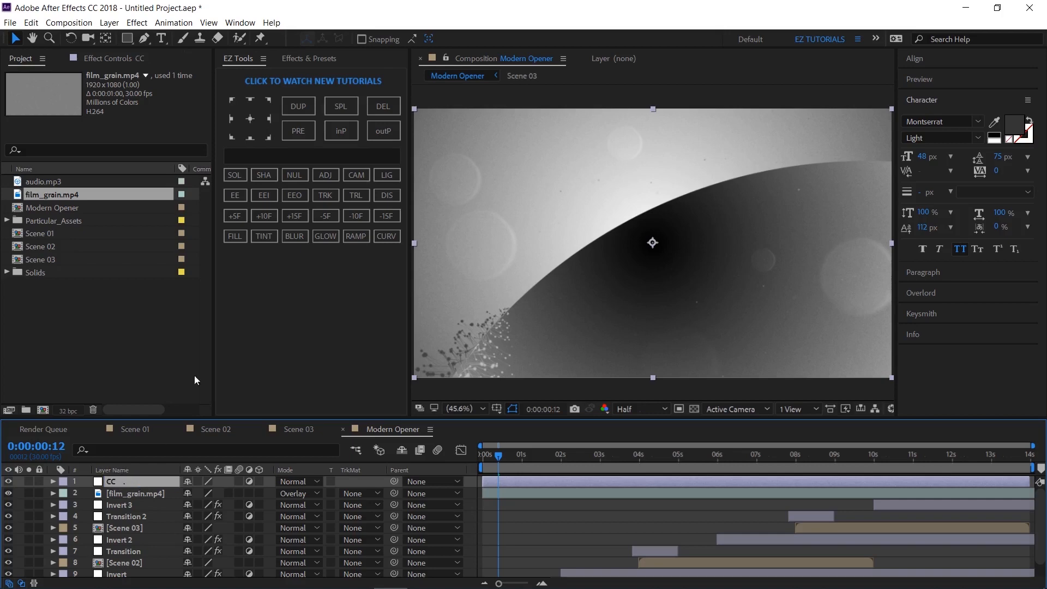
- Apply the Lumetri Color effect to the CC adjustment layer and set its Creative Look to SL BLUE COLD
{"action": "left_click", "coordinate": [300, 63]}
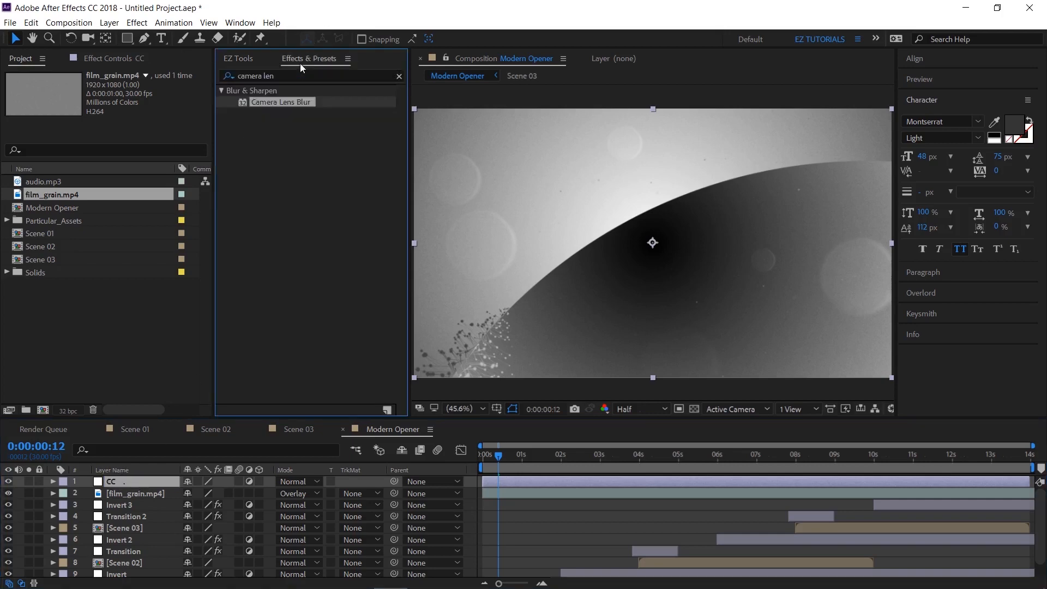
{"action": "left_click_drag", "start_coordinate": [294, 76], "coordinate": [188, 74]}
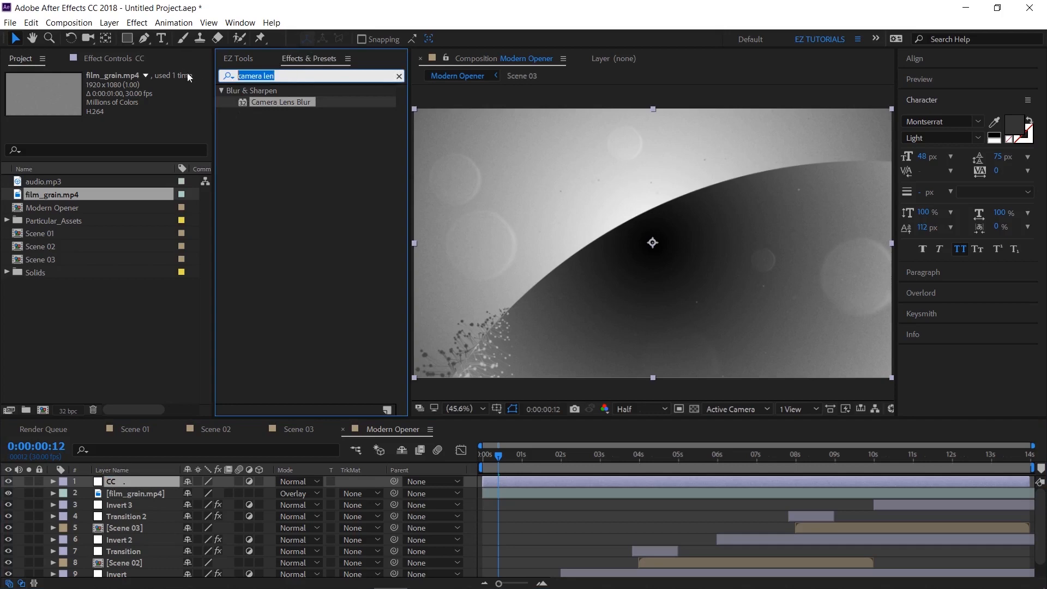
{"action": "type", "text": "lume"}
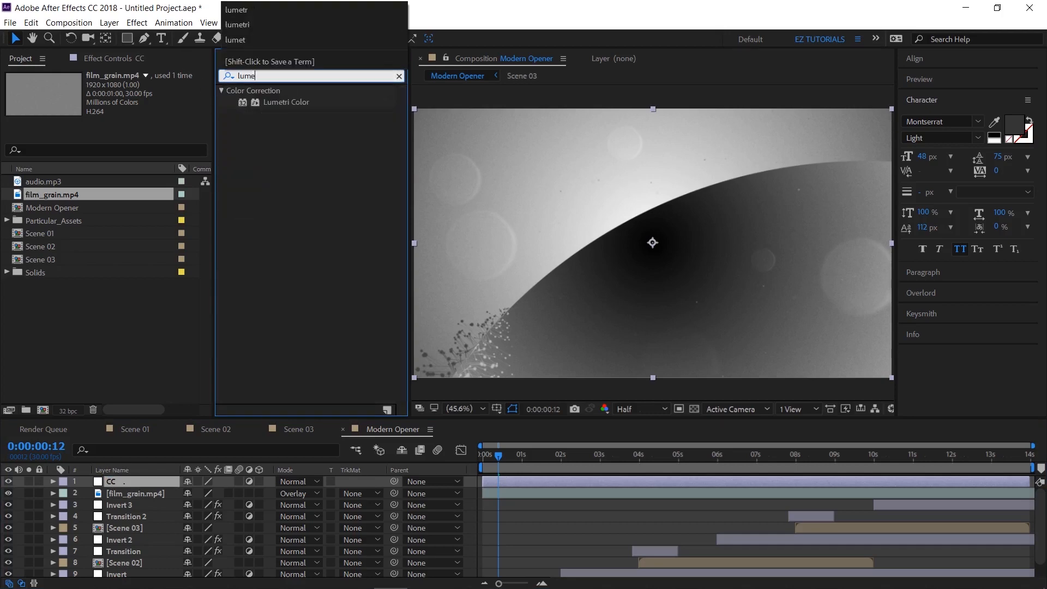
{"action": "type", "text": "tri"}
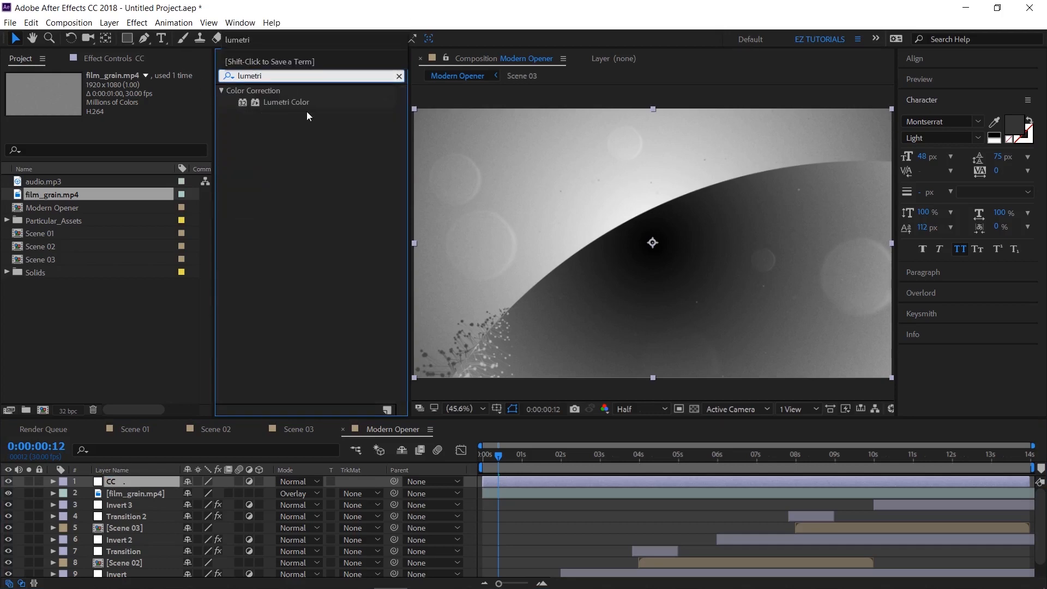
{"action": "double_click", "coordinate": [299, 101]}
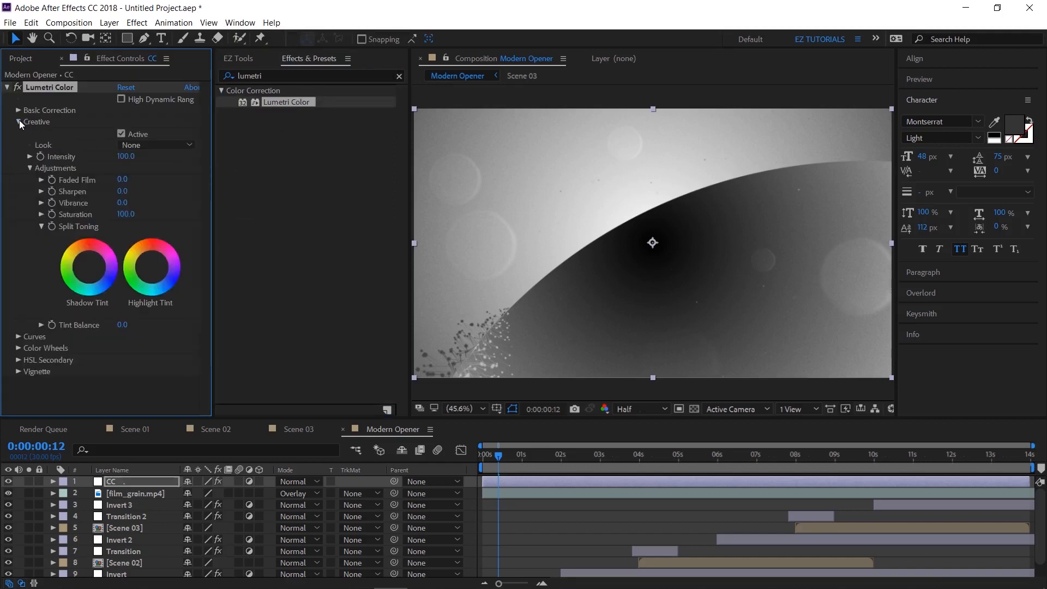
{"action": "left_click", "coordinate": [157, 144]}
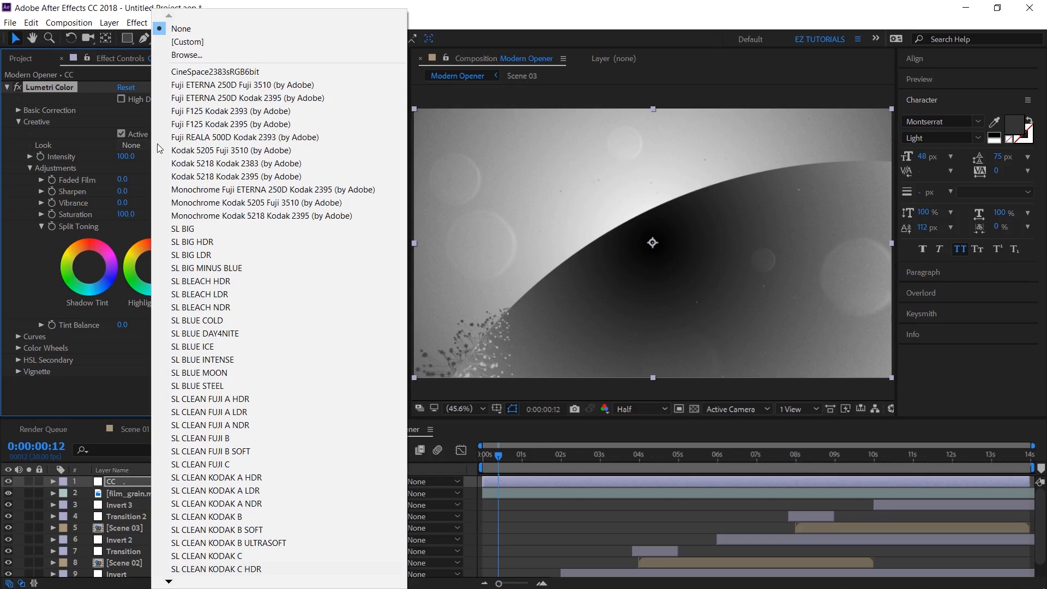
{"action": "left_click", "coordinate": [211, 320]}
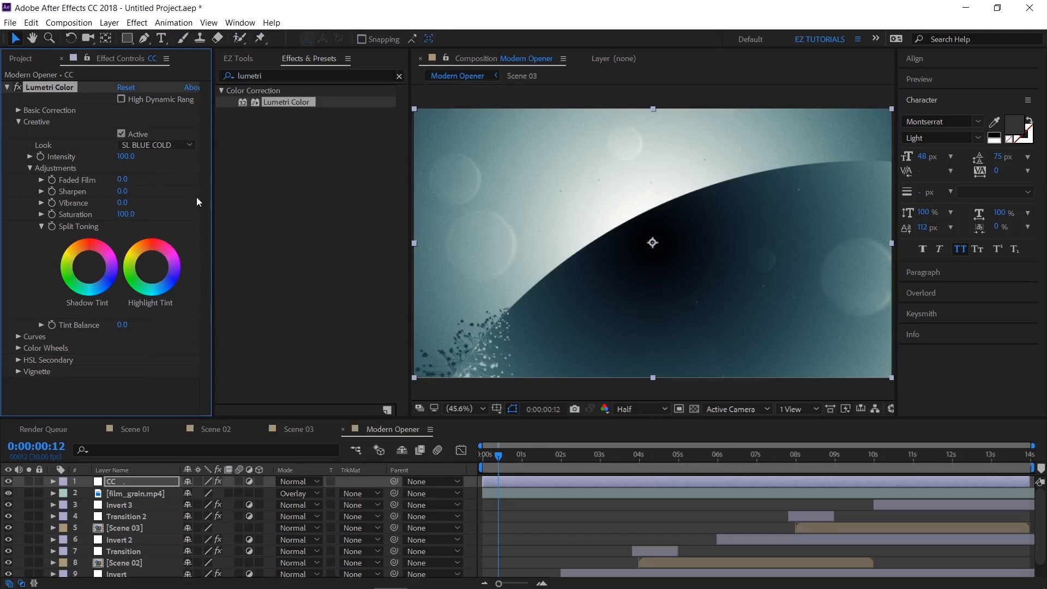
- Add audio.mp3 to the Modern Opener composition as the topmost layer
{"action": "left_click", "coordinate": [27, 59]}
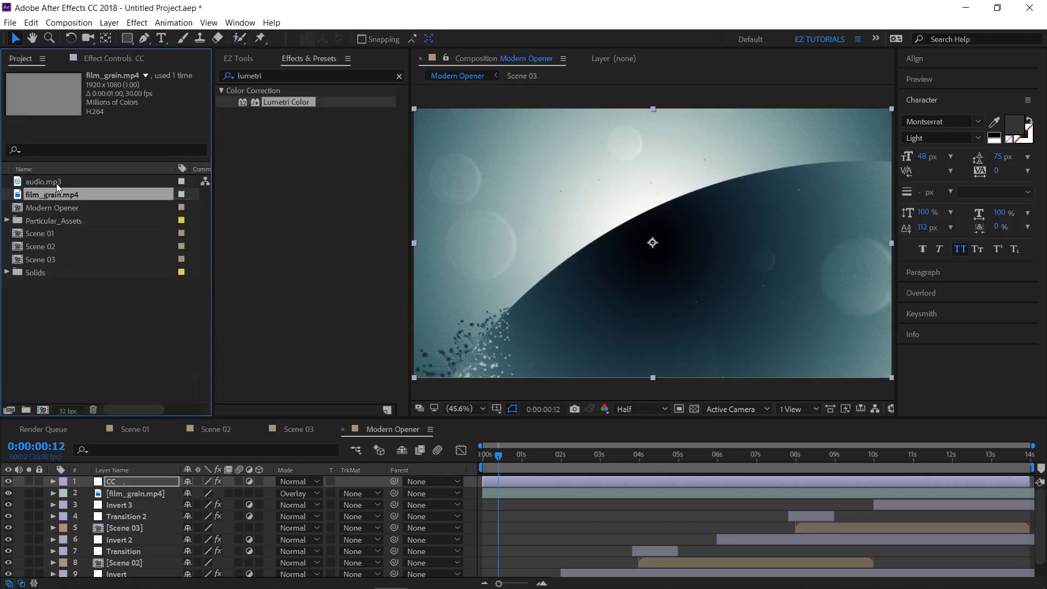
{"action": "left_click_drag", "start_coordinate": [43, 182], "coordinate": [67, 481]}
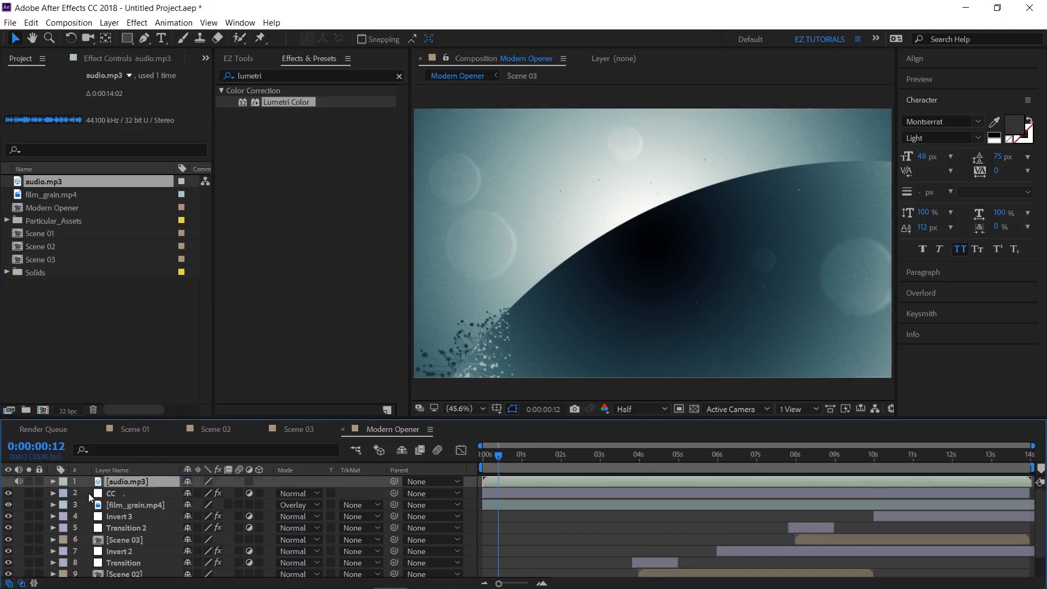
- Preview the Modern Opener composition from its first frame
{"action": "left_click_drag", "start_coordinate": [493, 457], "coordinate": [464, 461]}
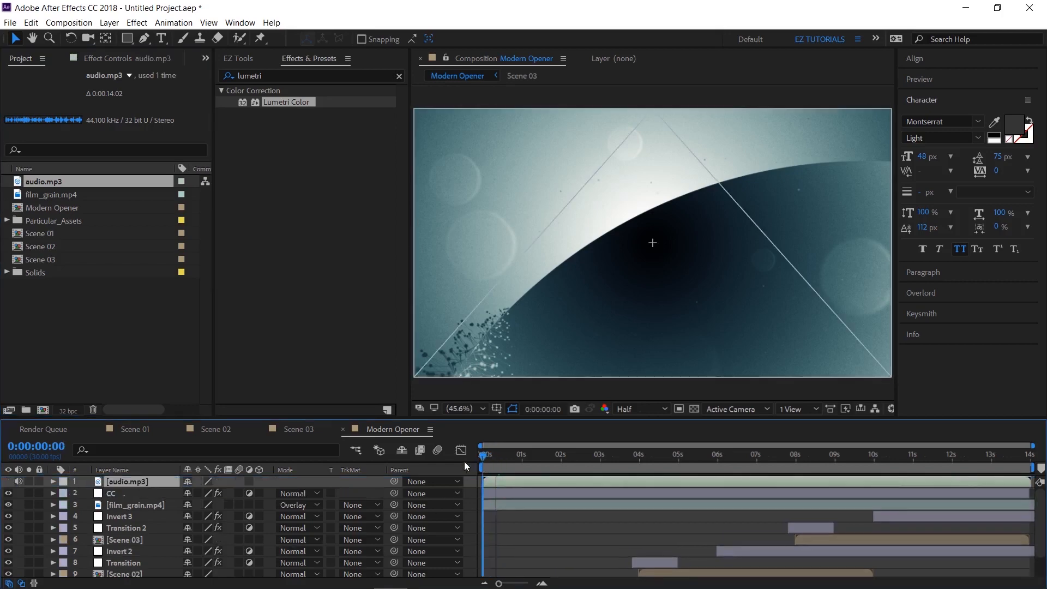
{"action": "left_click", "coordinate": [927, 77]}
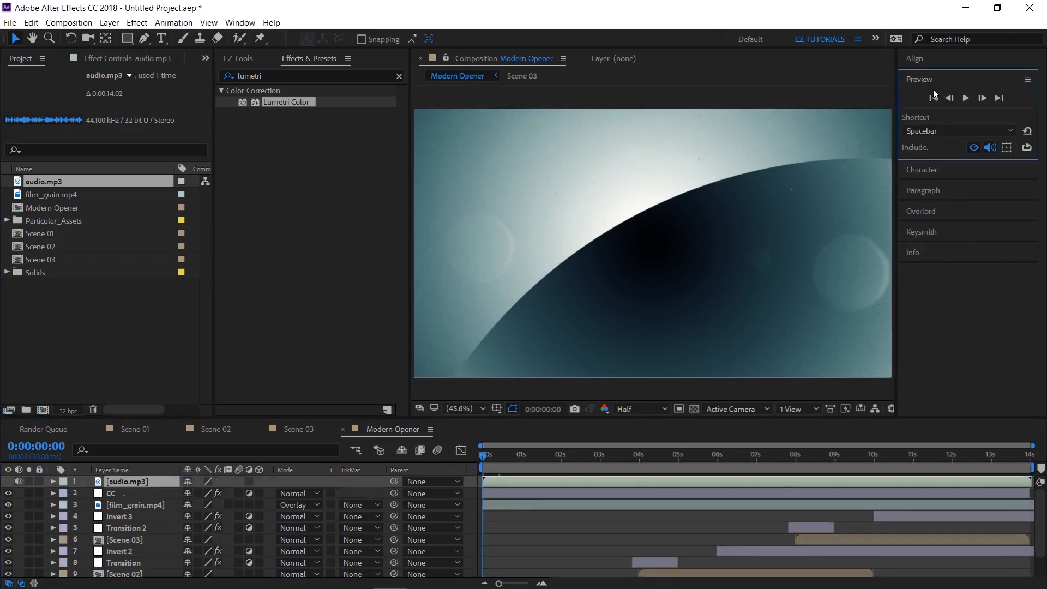
{"action": "left_click", "coordinate": [964, 100]}
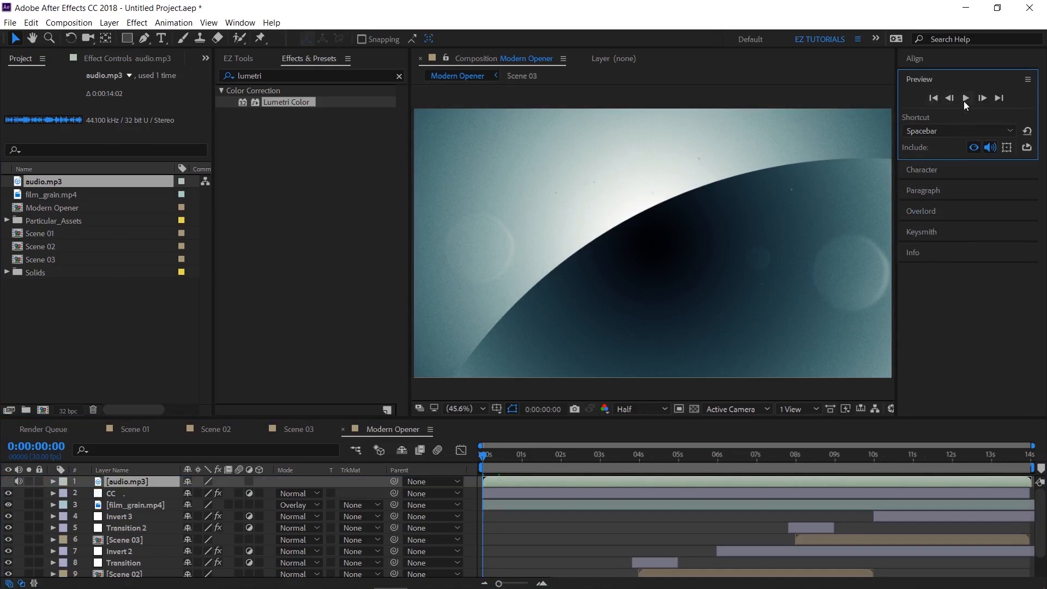